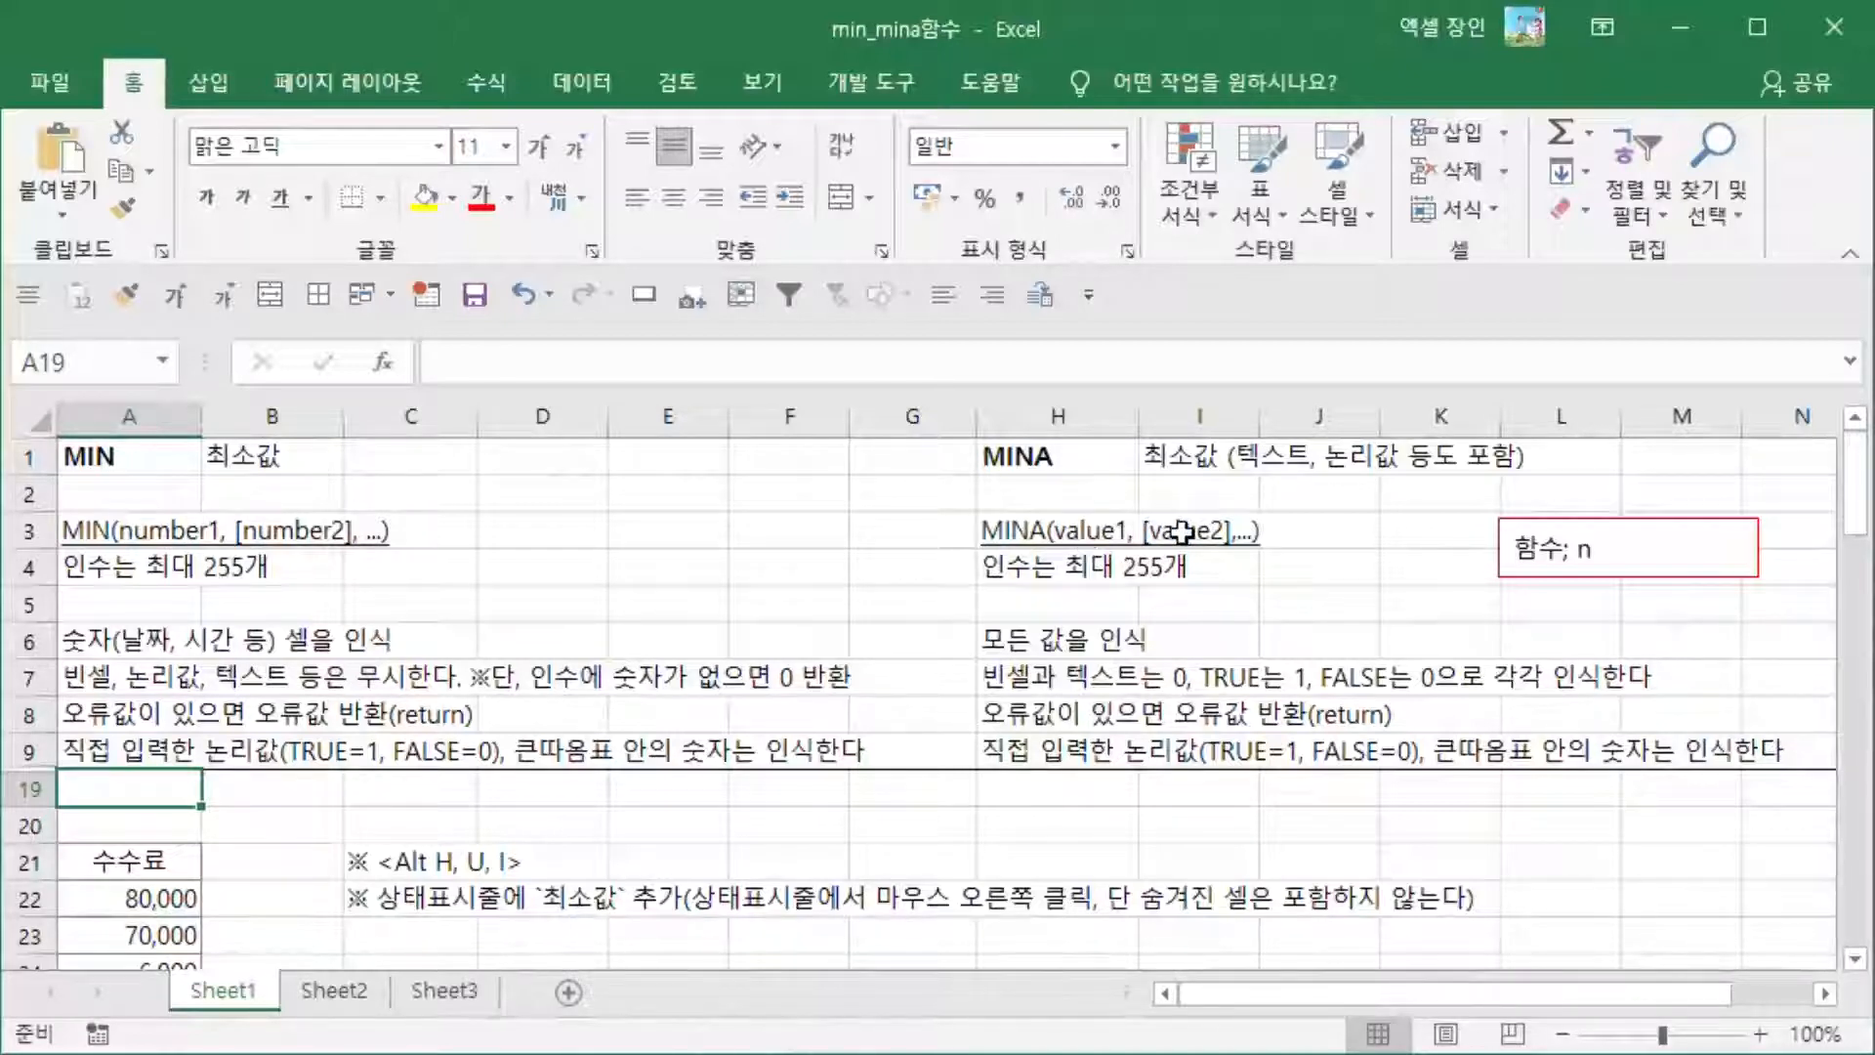
# Step: Review the notes on the argument limit and value-handling rules for MIN and MINA in rows 4 to 9
pyautogui.click(29, 567)
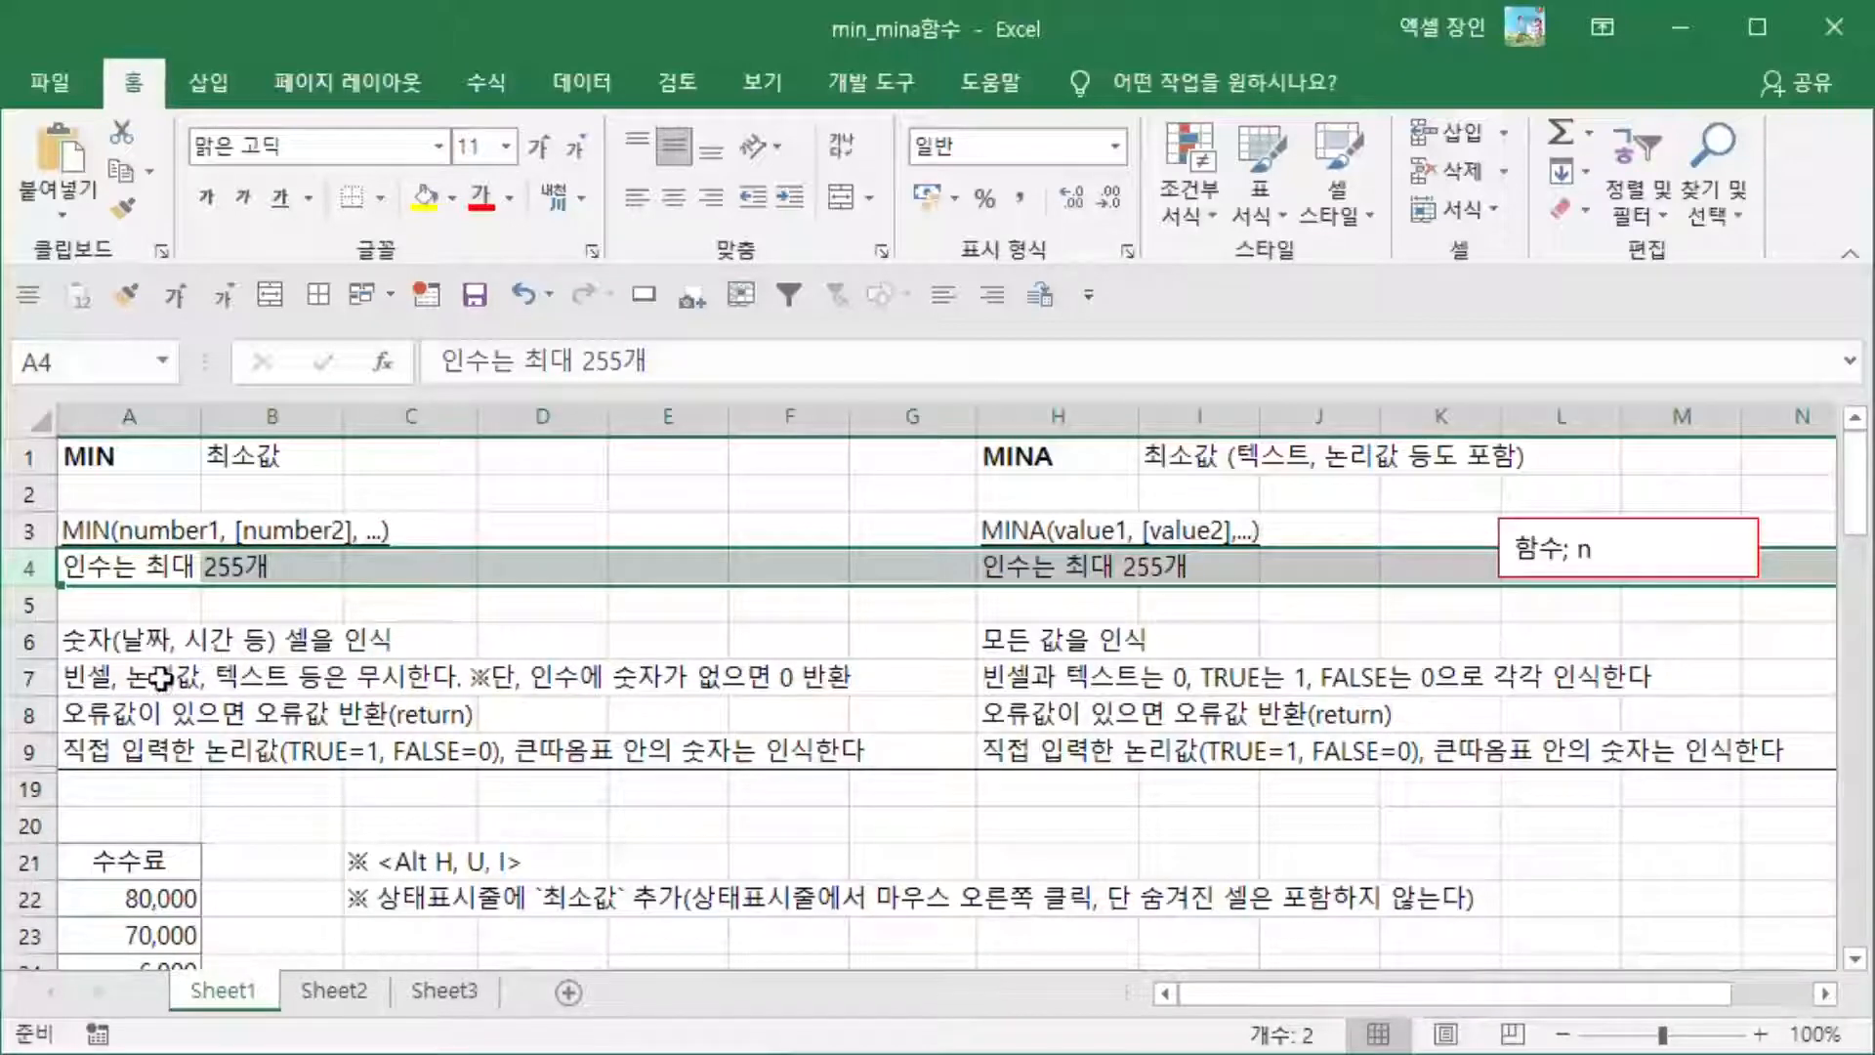
pyautogui.click(124, 645)
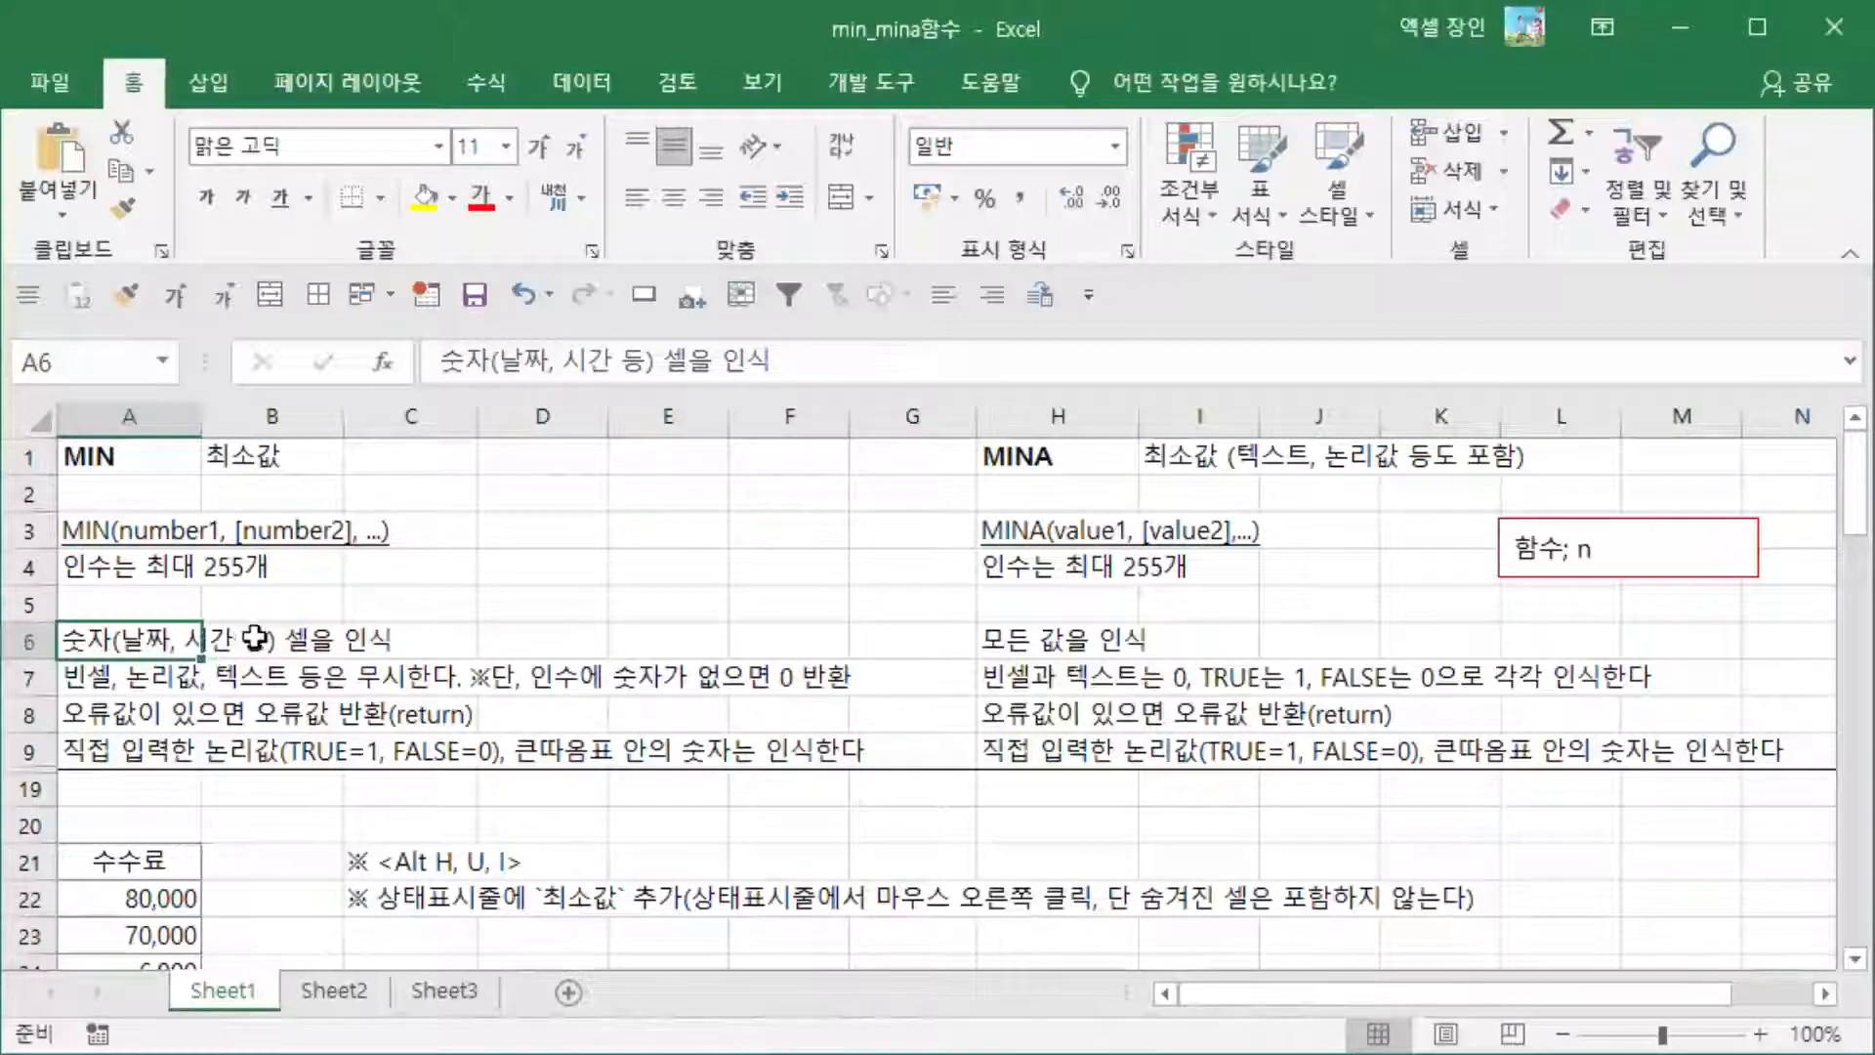
pyautogui.click(24, 677)
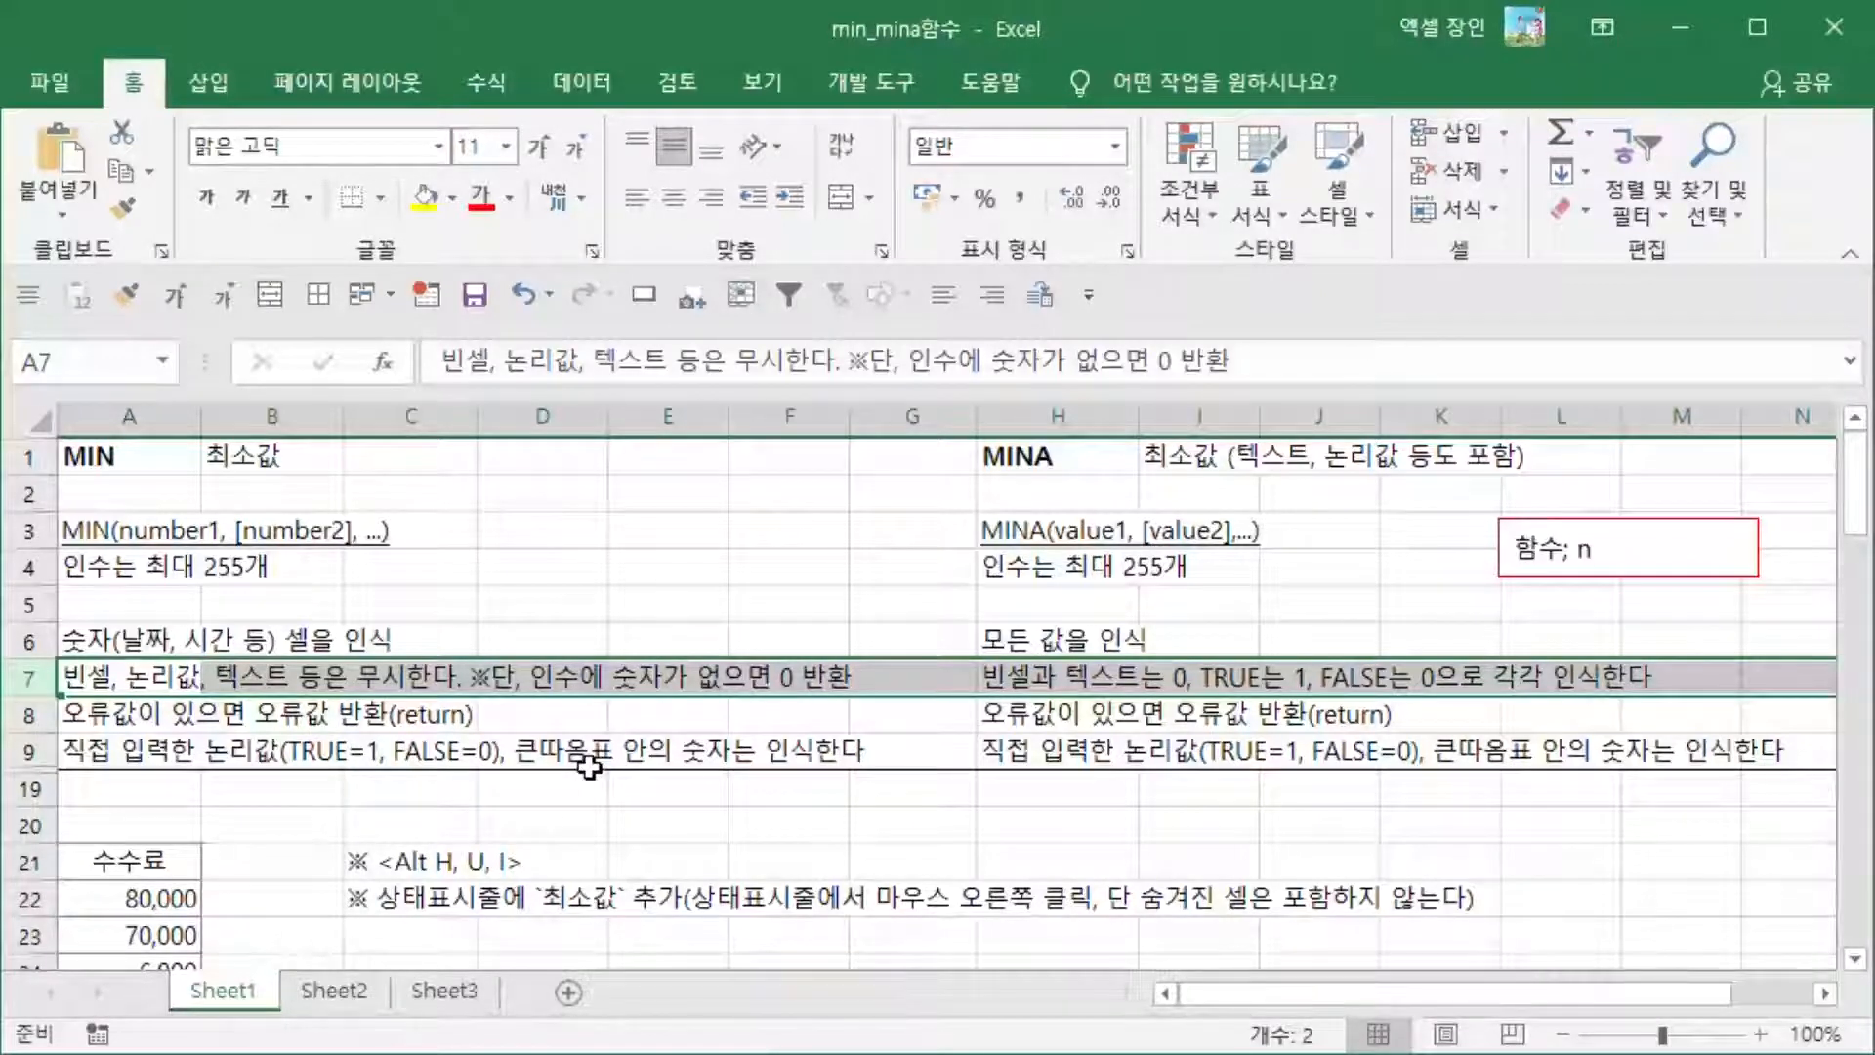
pyautogui.click(72, 750)
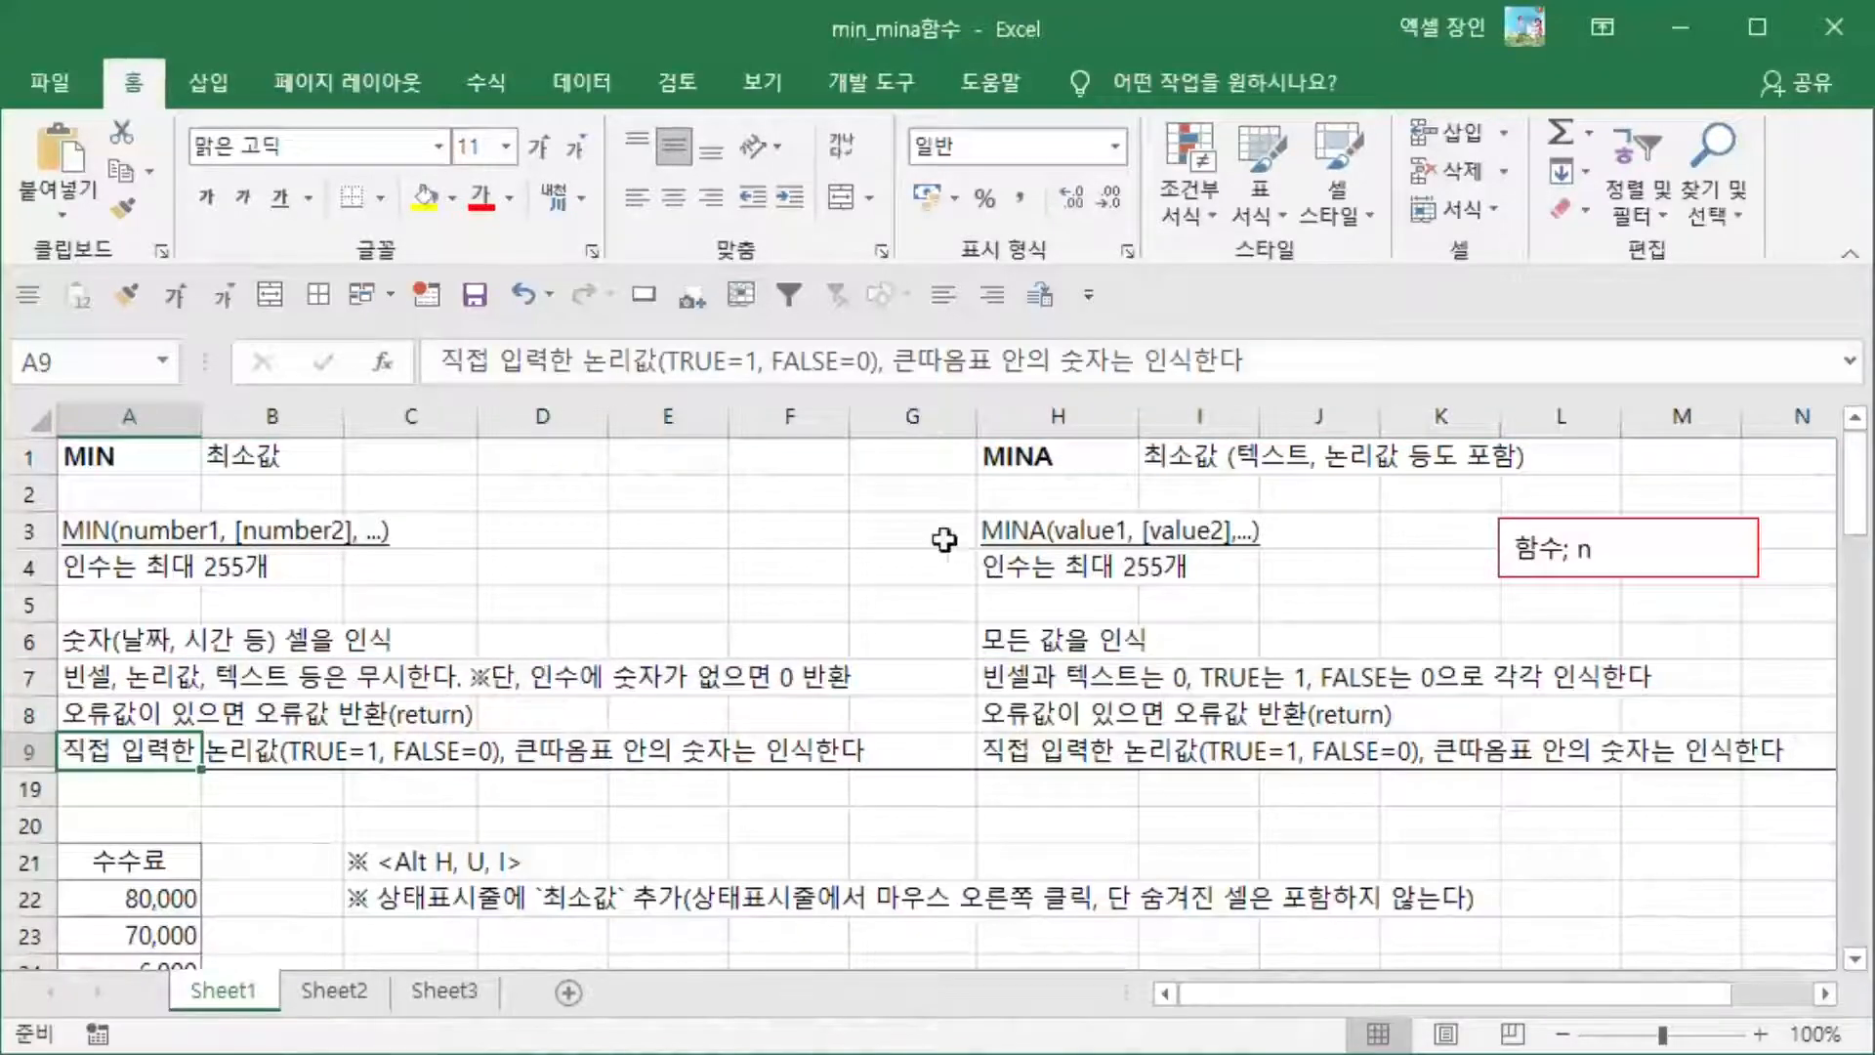
pyautogui.click(1057, 642)
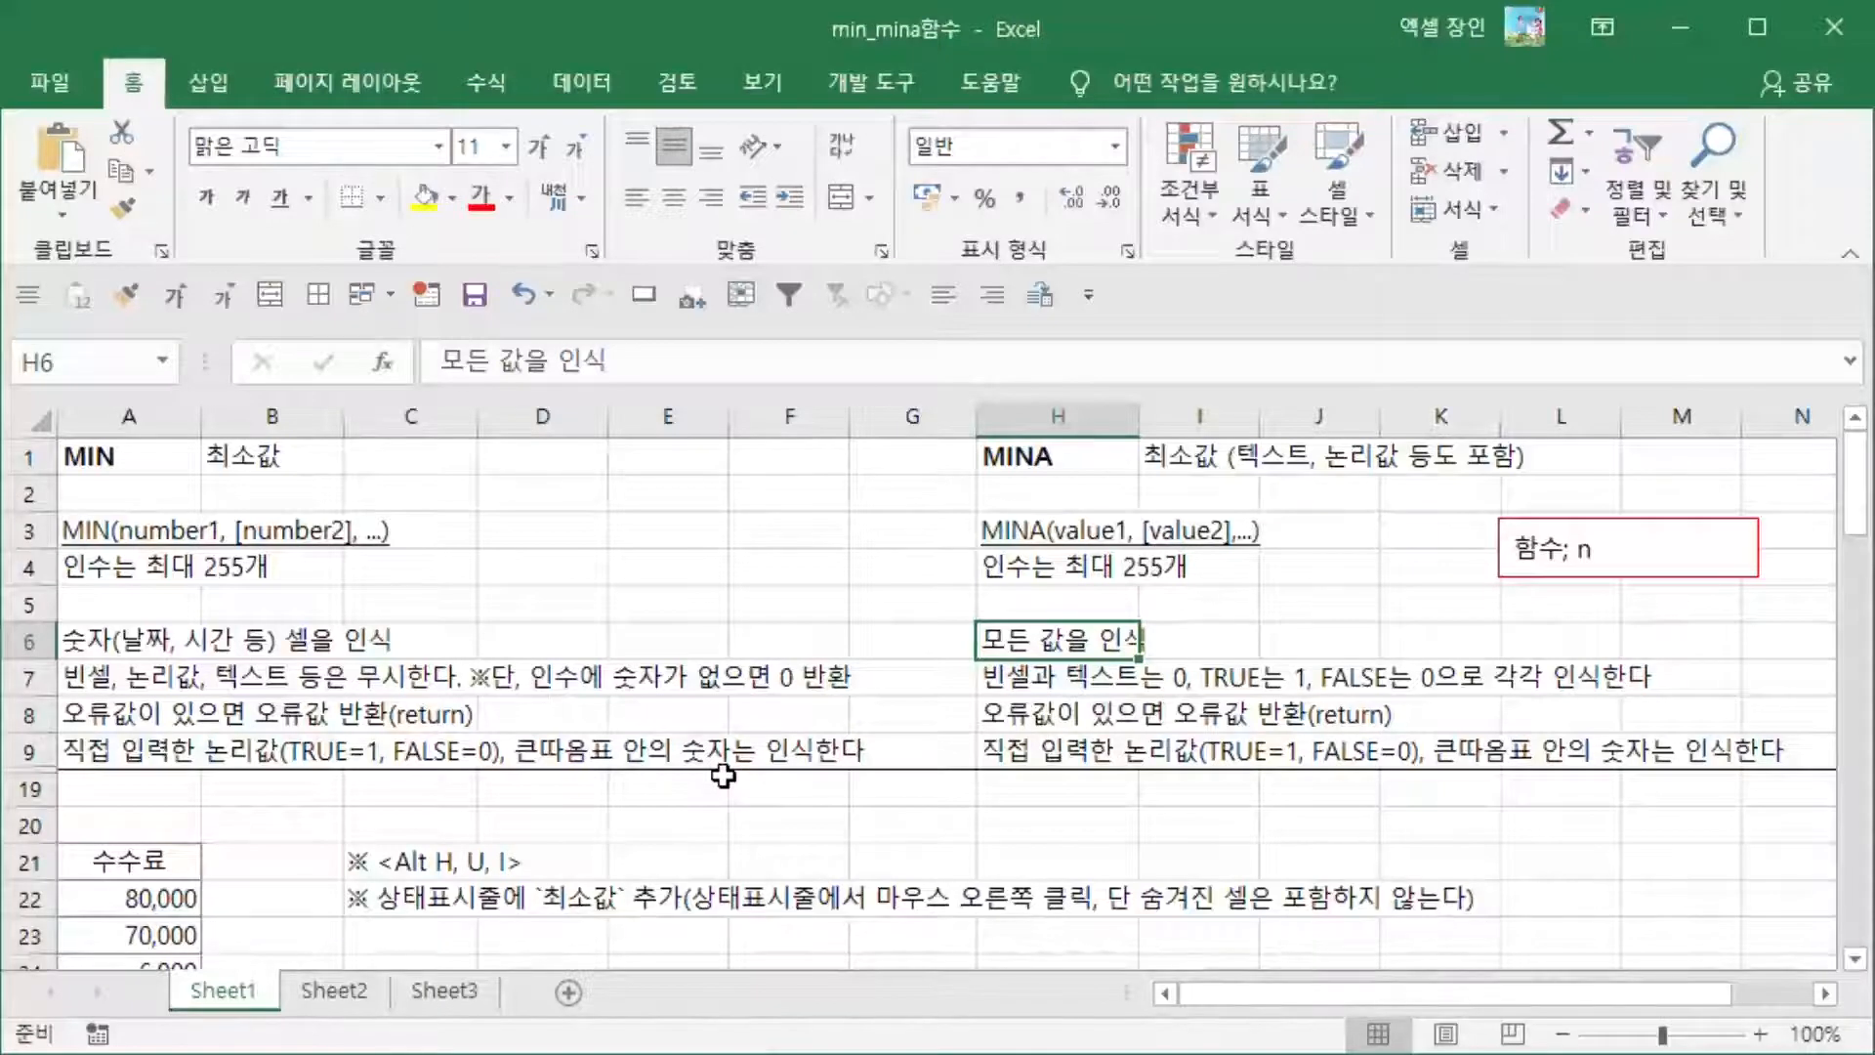
# Step: Examine the MIN formula in cell B25 and the fee range it references
pyautogui.scroll(-2, 723, 777)
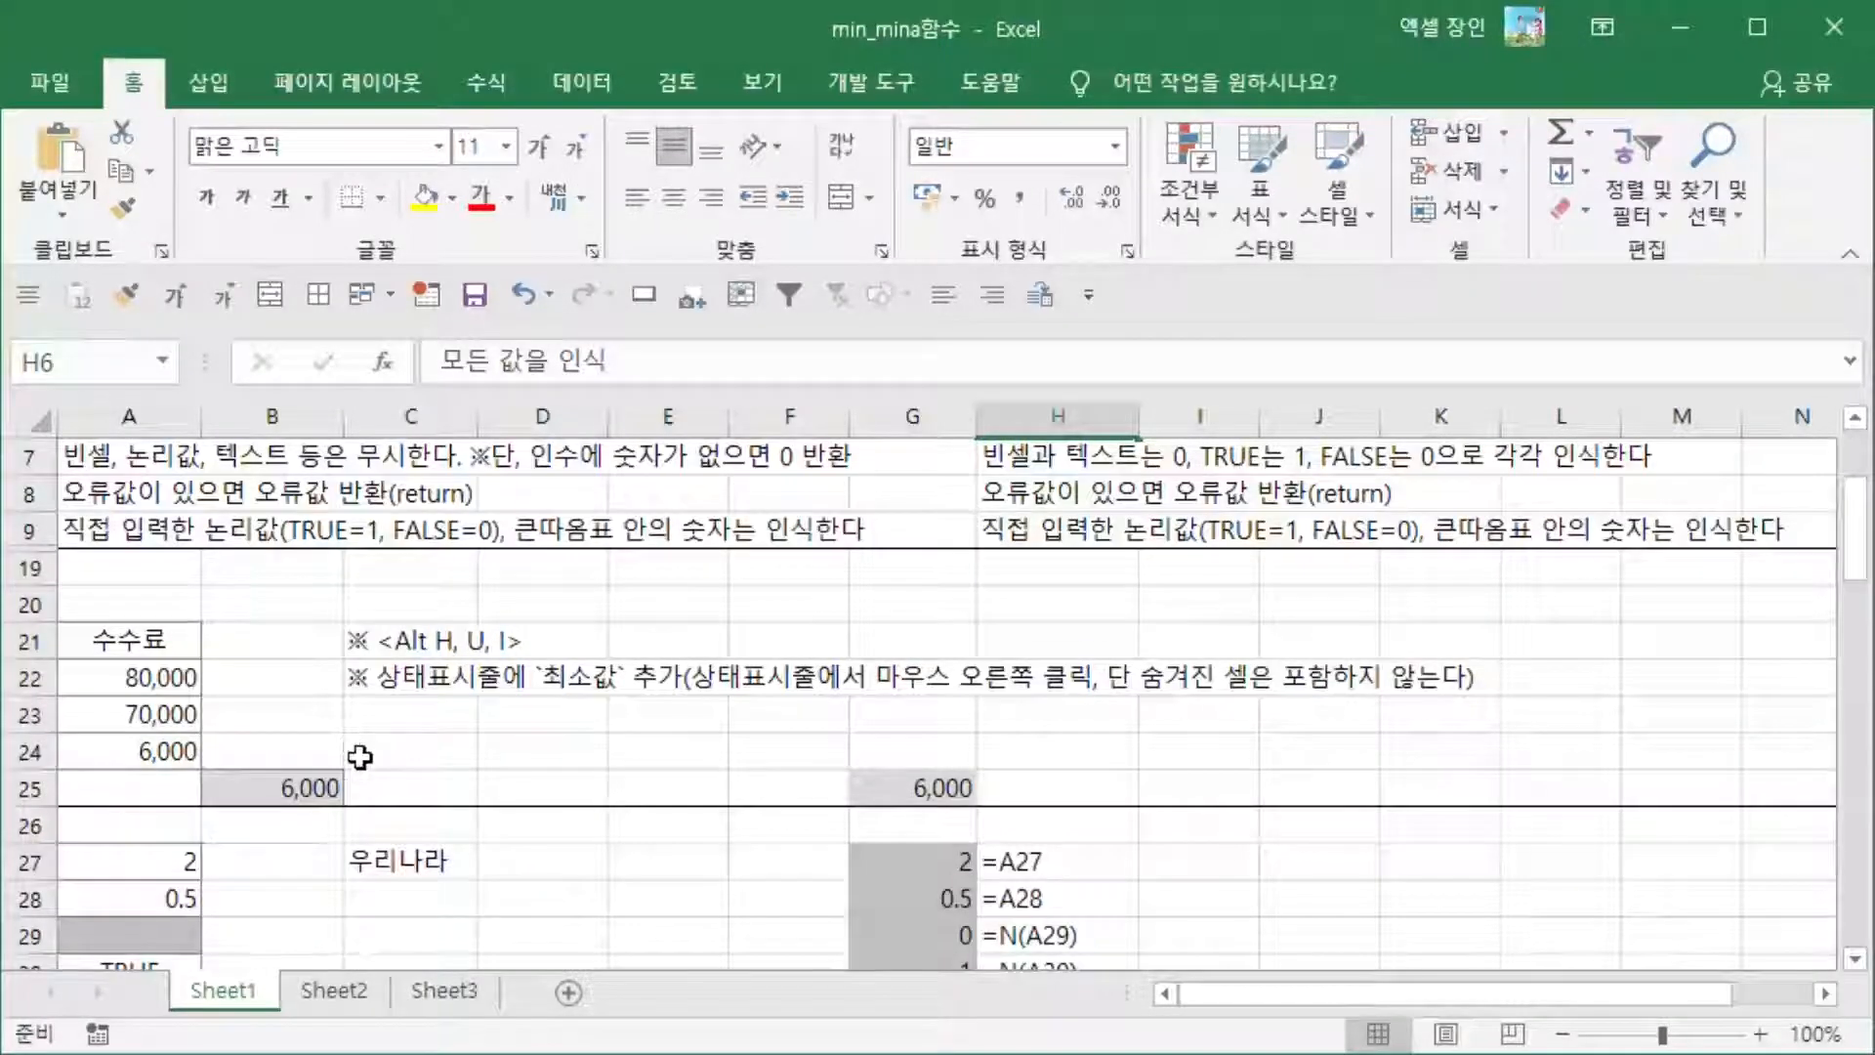
pyautogui.click(327, 782)
pyautogui.press('F2')
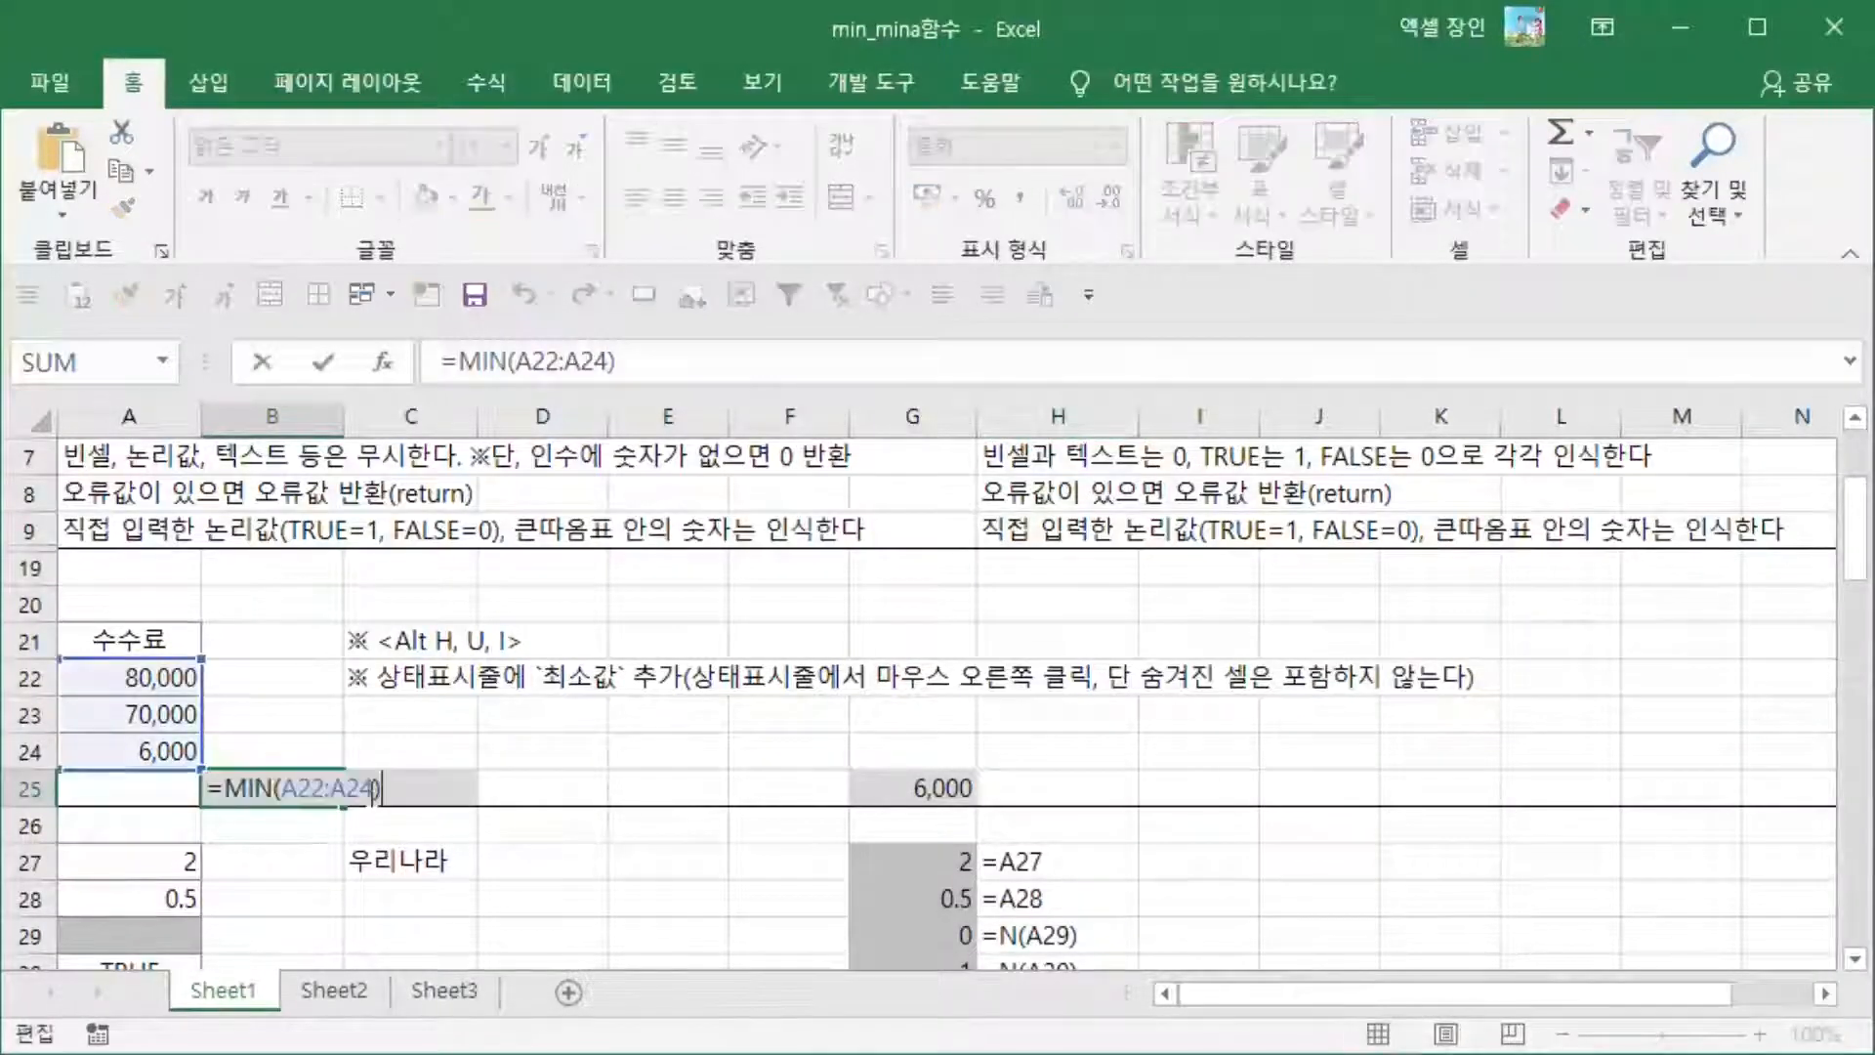
pyautogui.press('Escape')
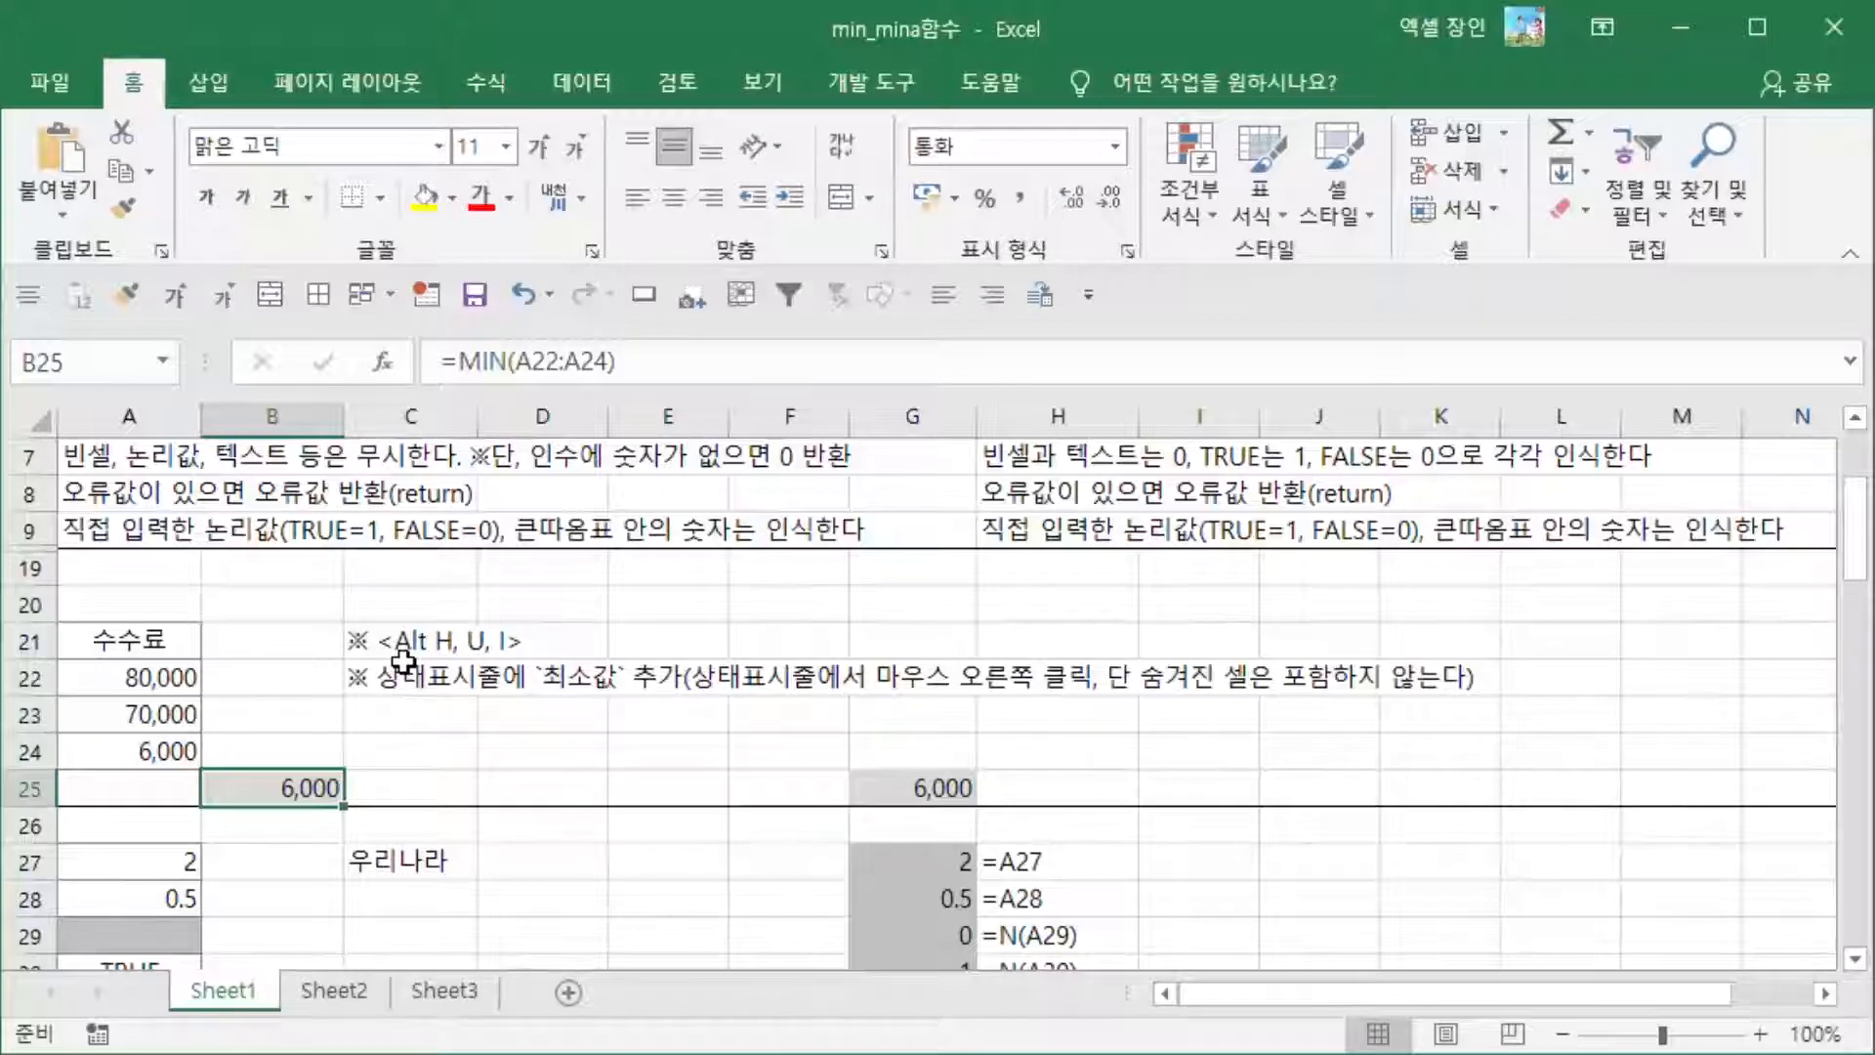
# Step: Re-enter the formula in B25 with the AutoSum minimum function over the range A22:A24
pyautogui.press('alt')
pyautogui.press('h')
pyautogui.press('u')
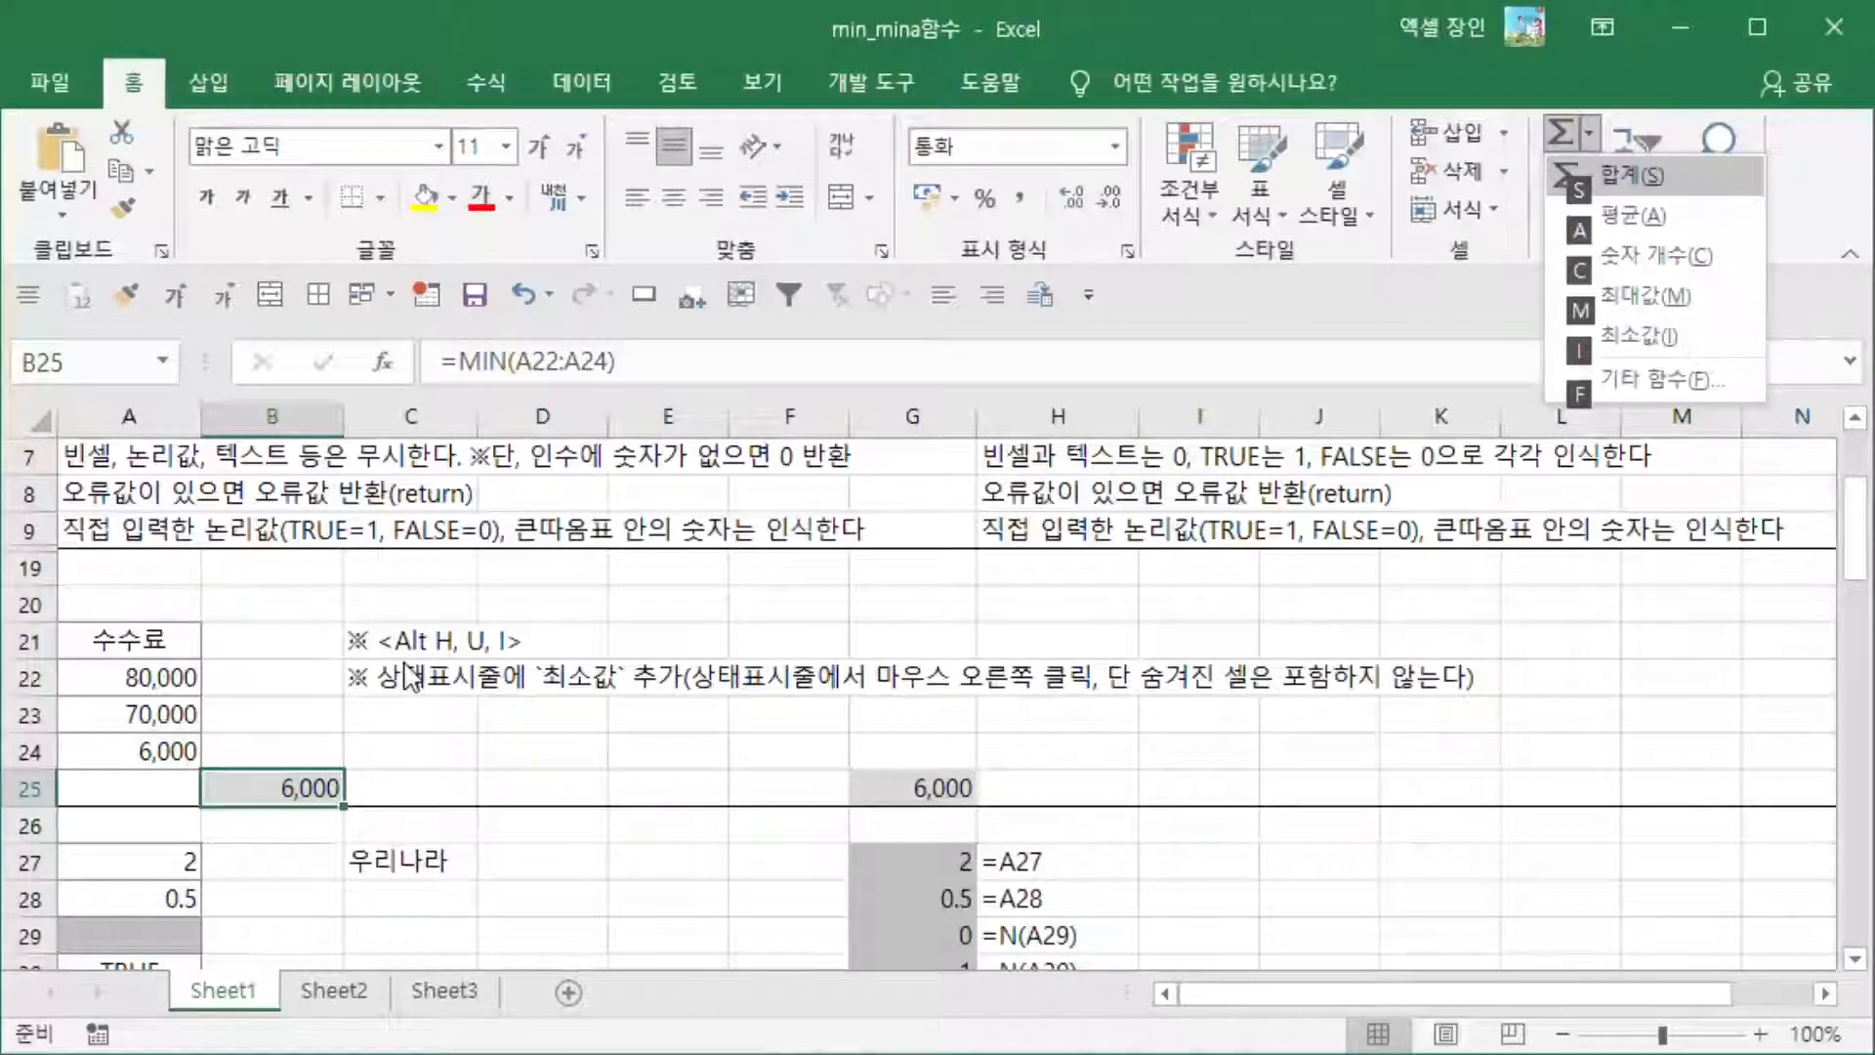
pyautogui.press('i')
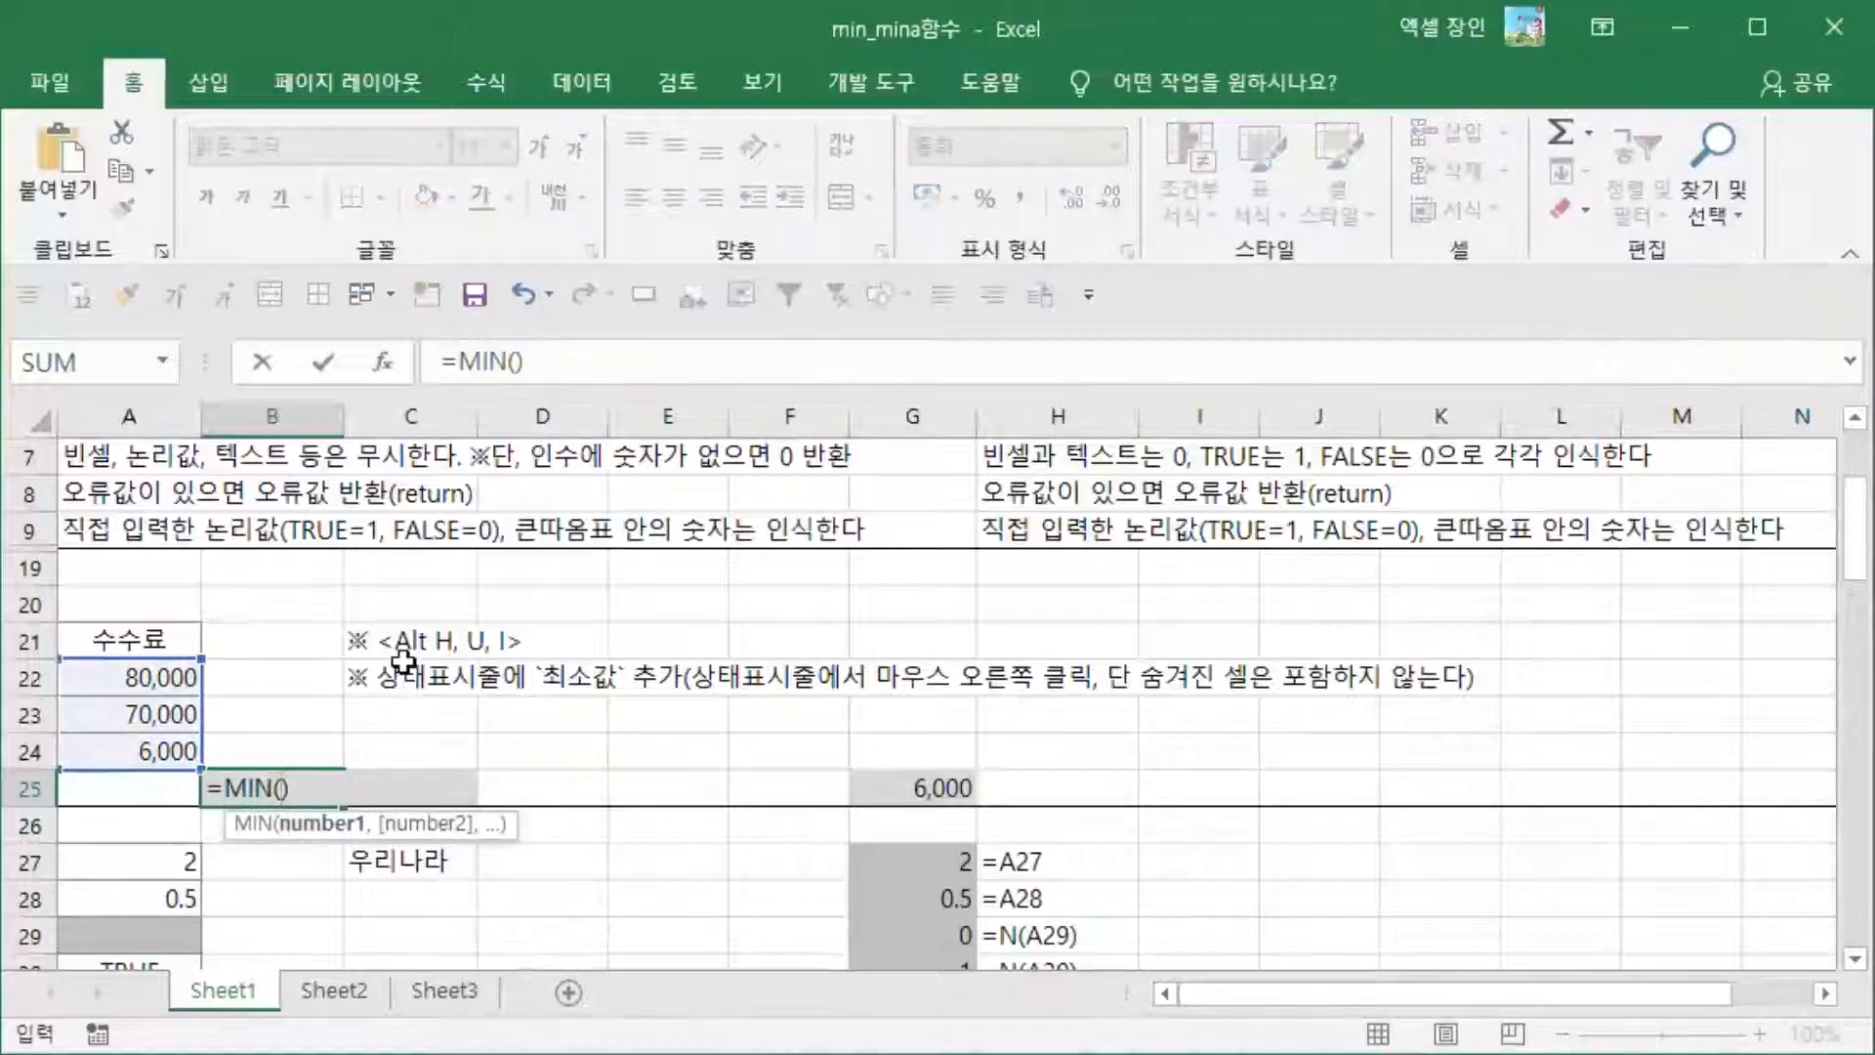
pyautogui.press('Left')
pyautogui.press('Up')
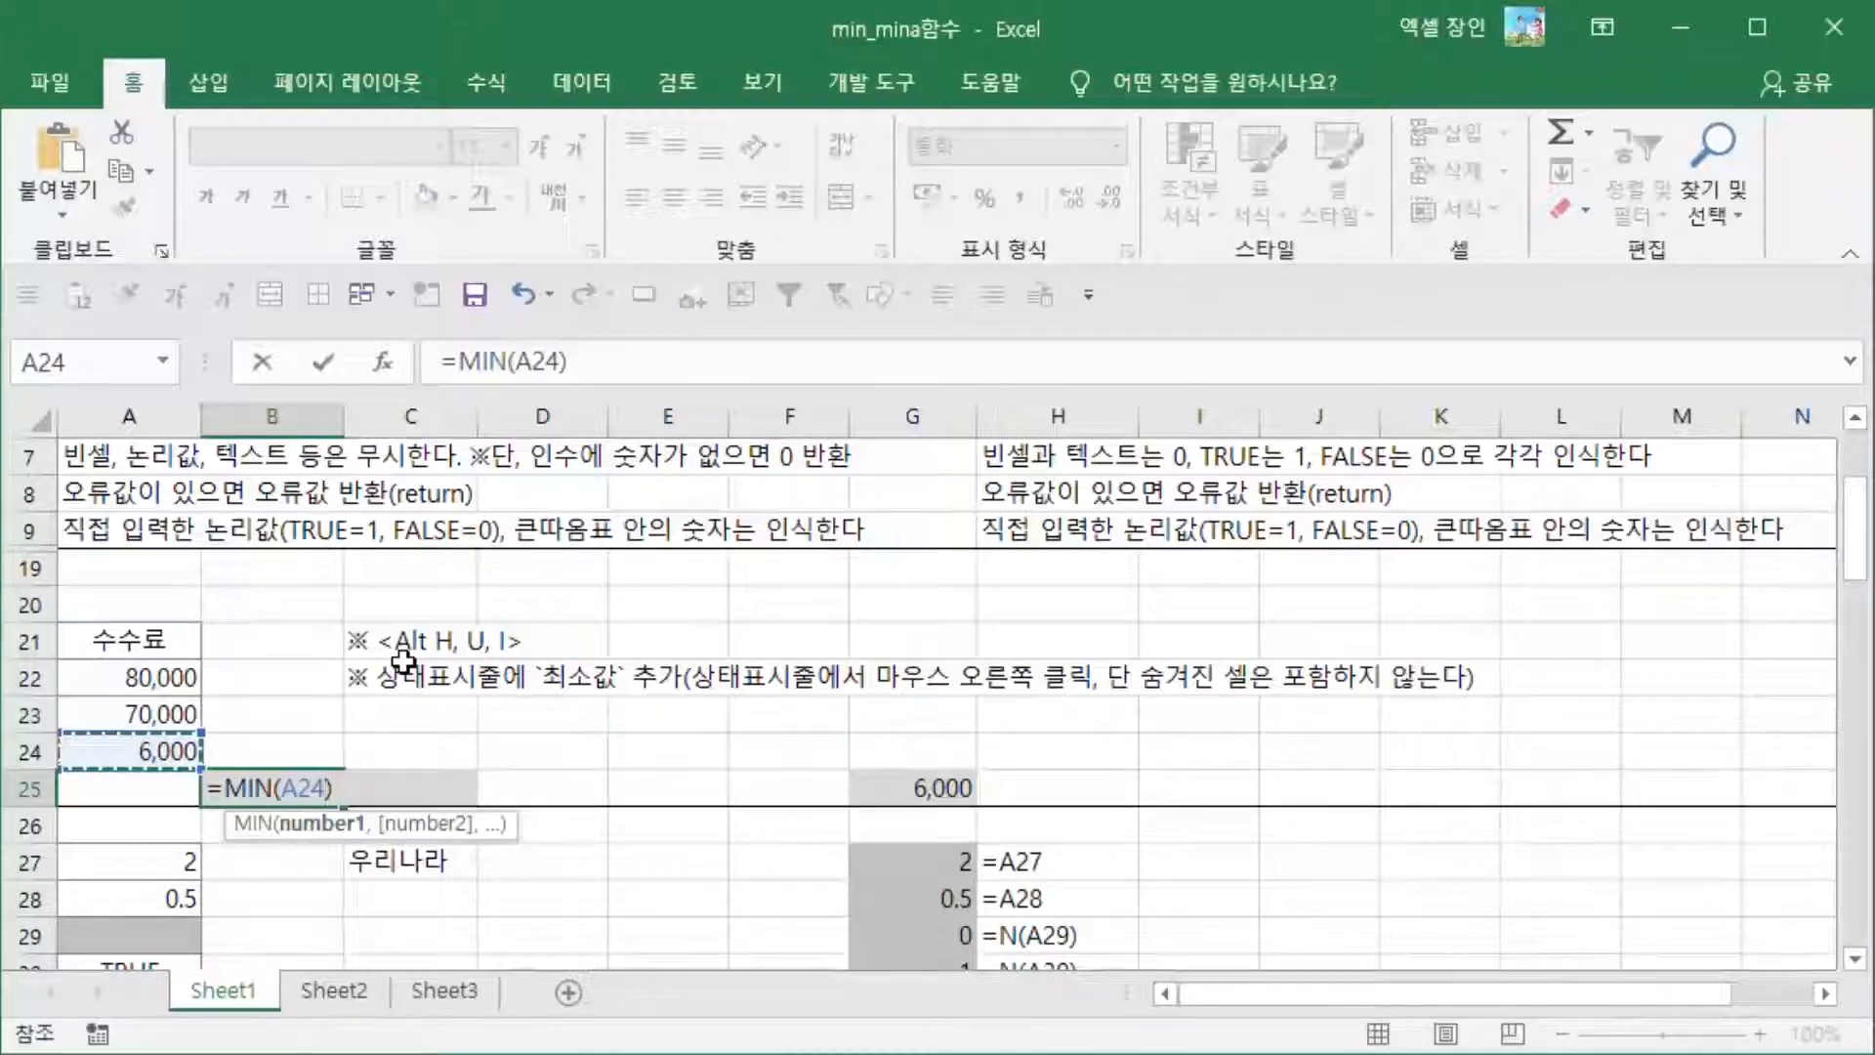
pyautogui.hotkey('shift', 'Up')
pyautogui.hotkey('shift', 'Up')
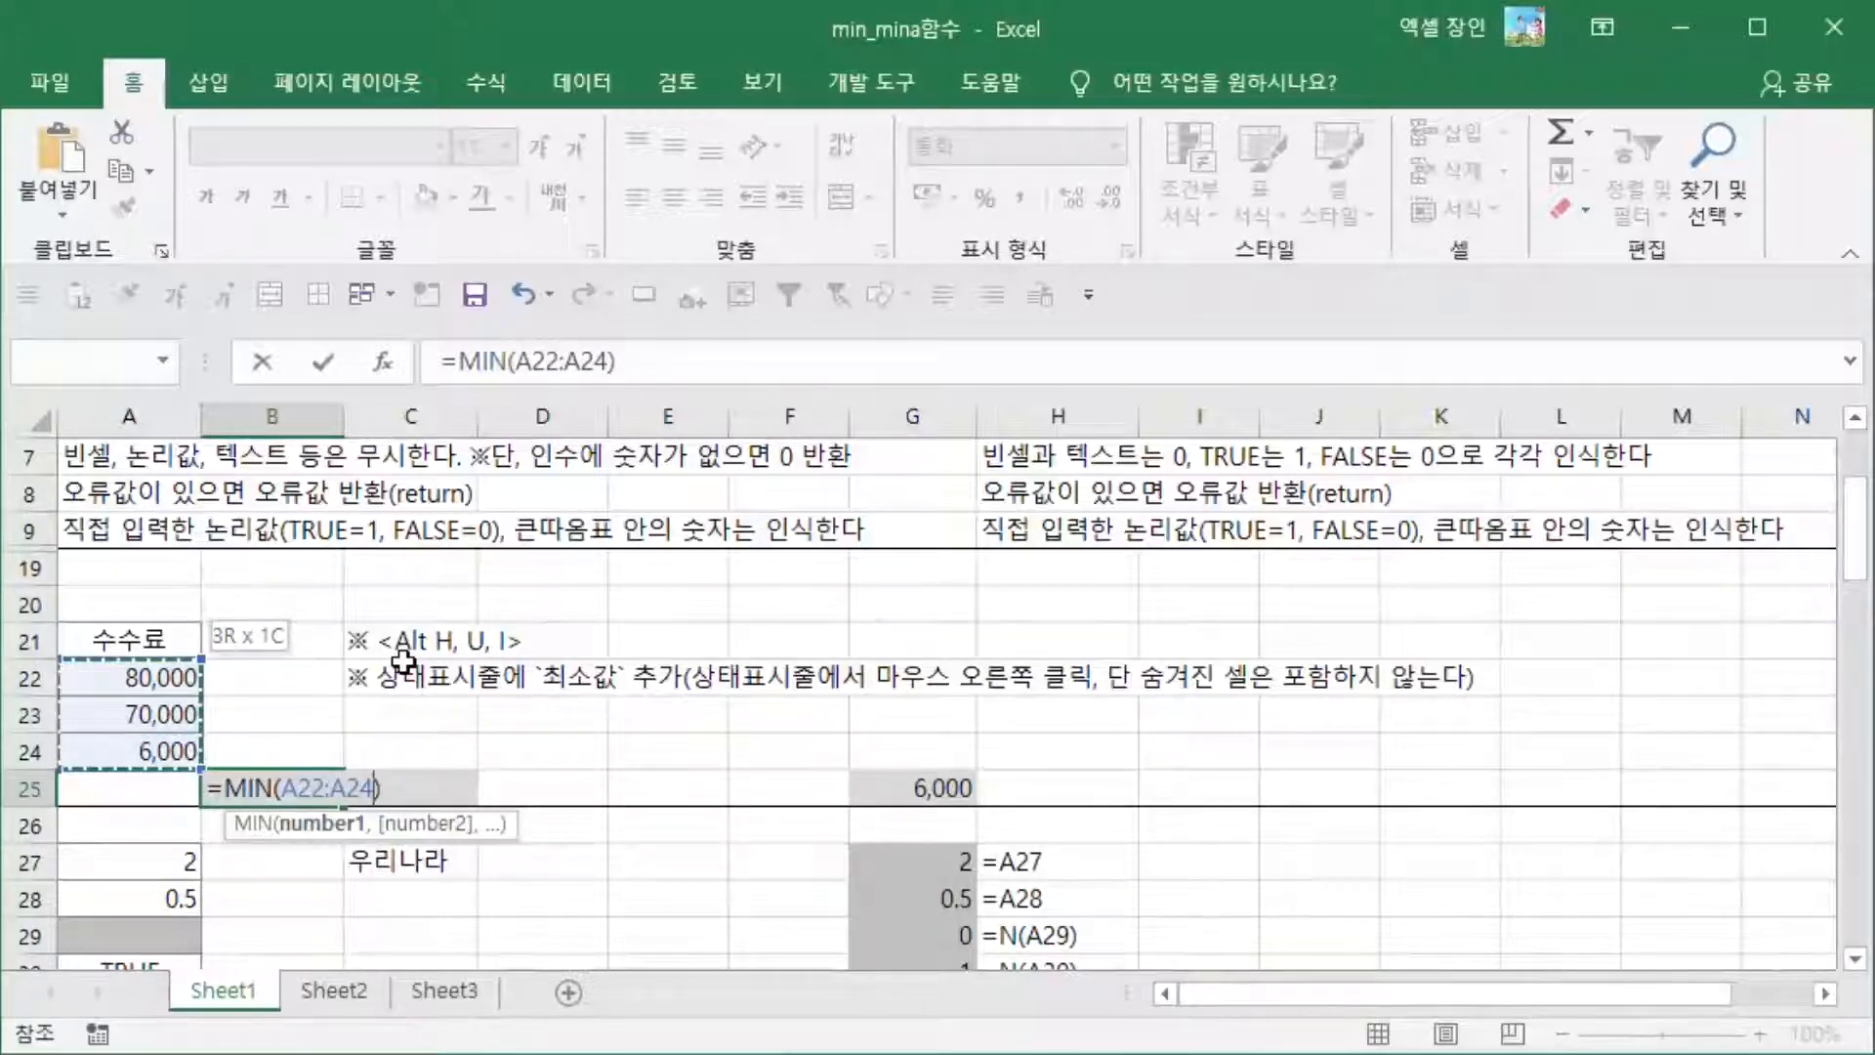
pyautogui.press('Return')
pyautogui.press('Up')
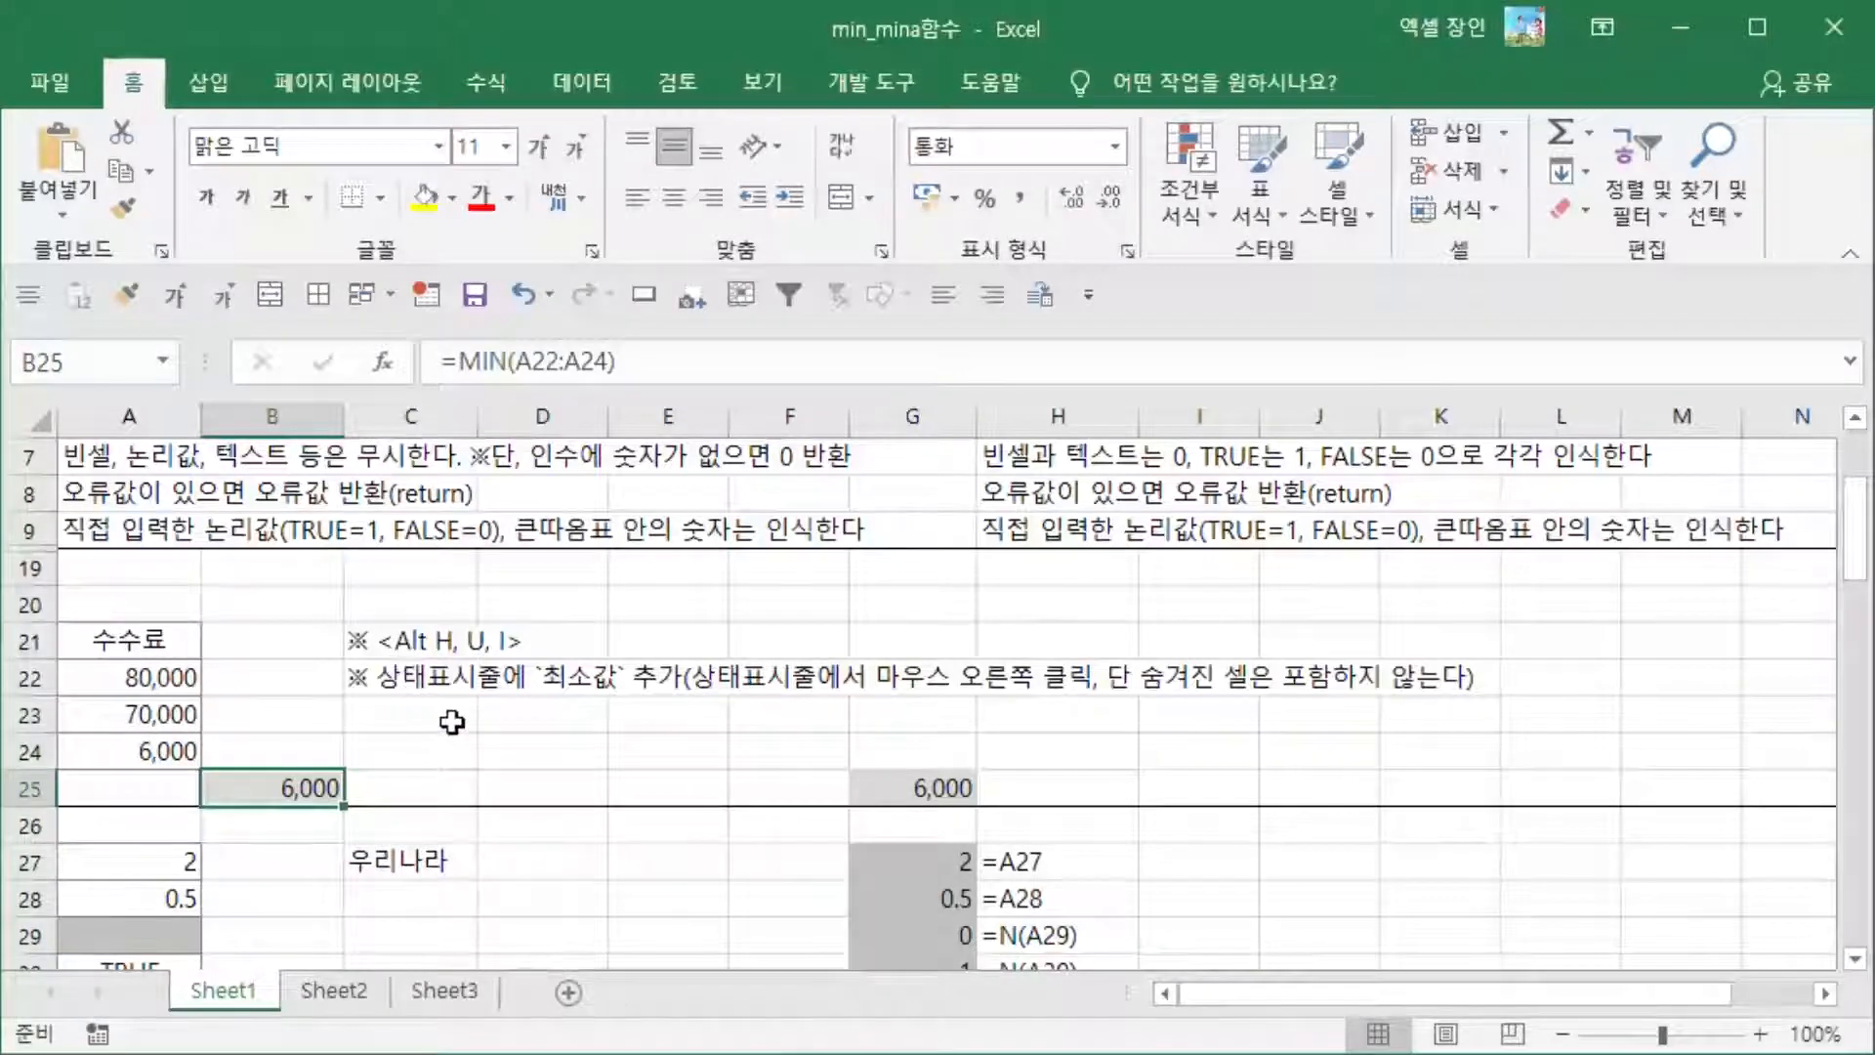
# Step: Examine the MINA formula in cell G25 and the range it references
pyautogui.click(909, 796)
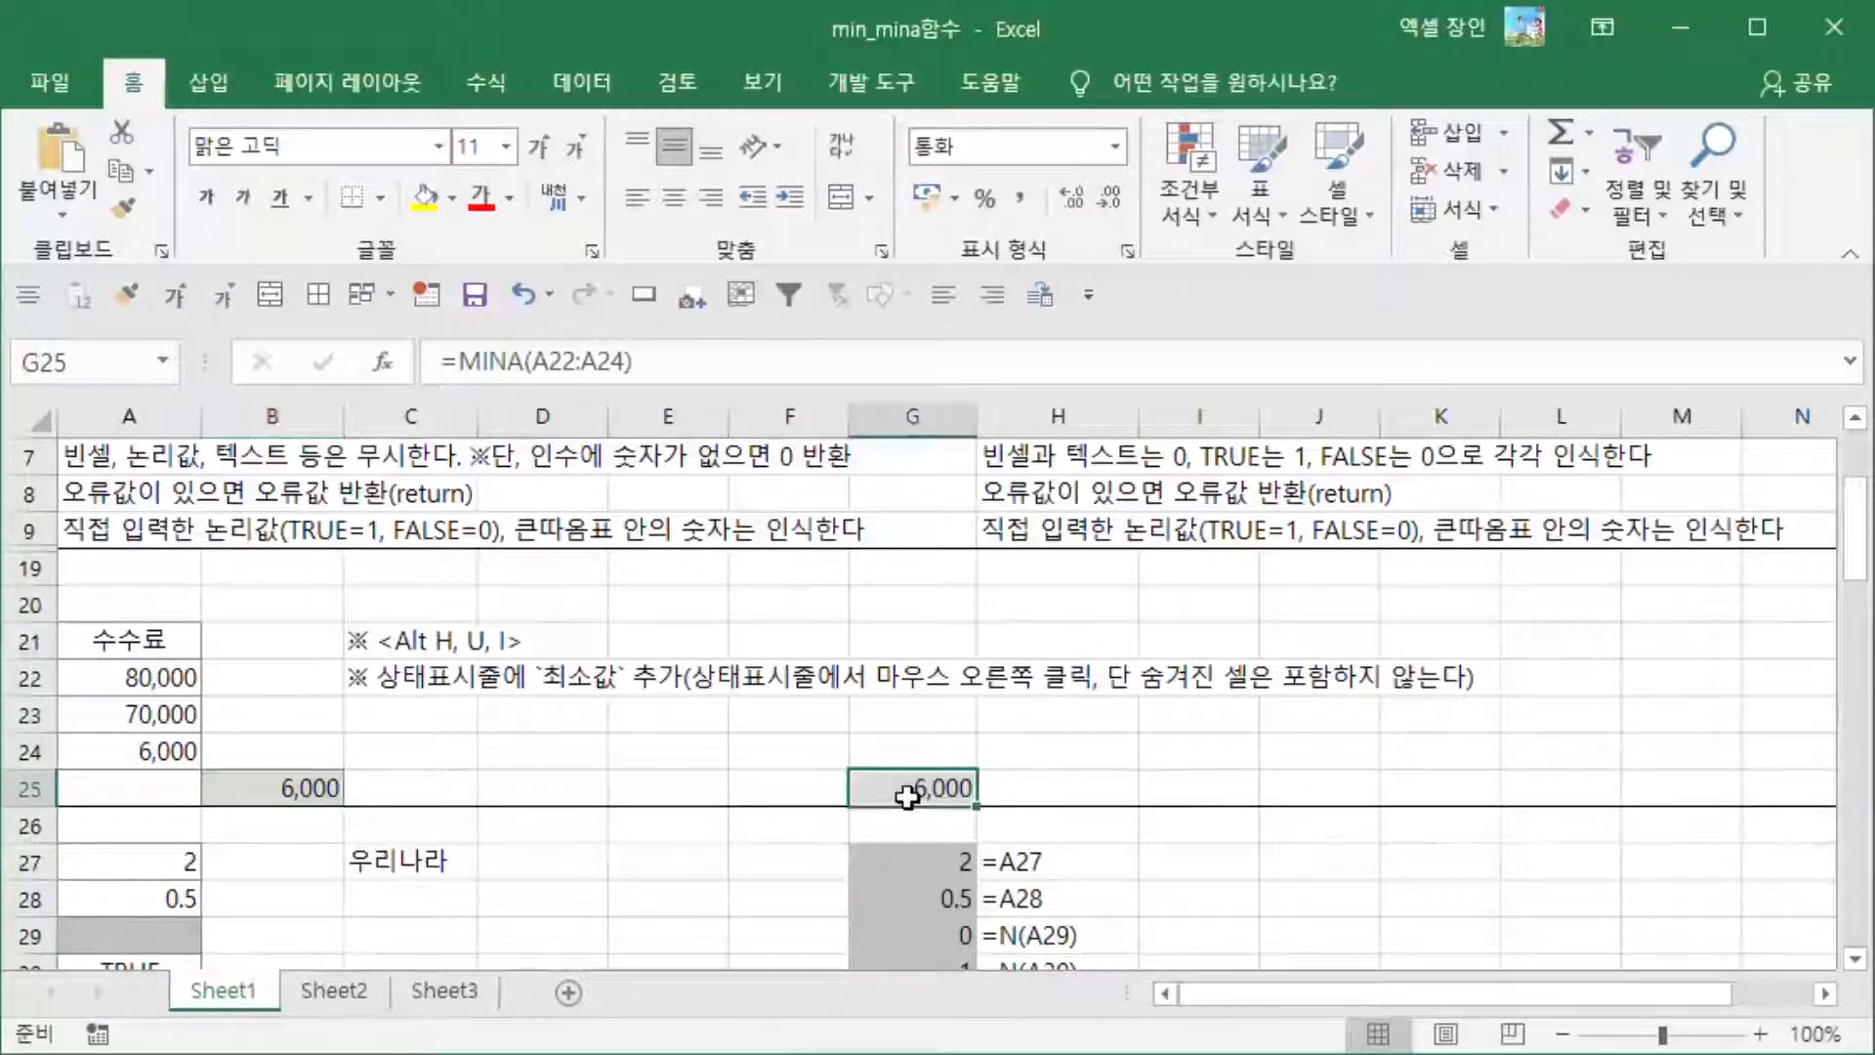
pyautogui.doubleClick(908, 796)
pyautogui.press('Escape')
# Step: Select the fees in A22:A24 and check the minimum (최소값) option among the status bar display settings
pyautogui.click(168, 672)
pyautogui.moveTo(168, 672); pyautogui.dragTo(168, 750)
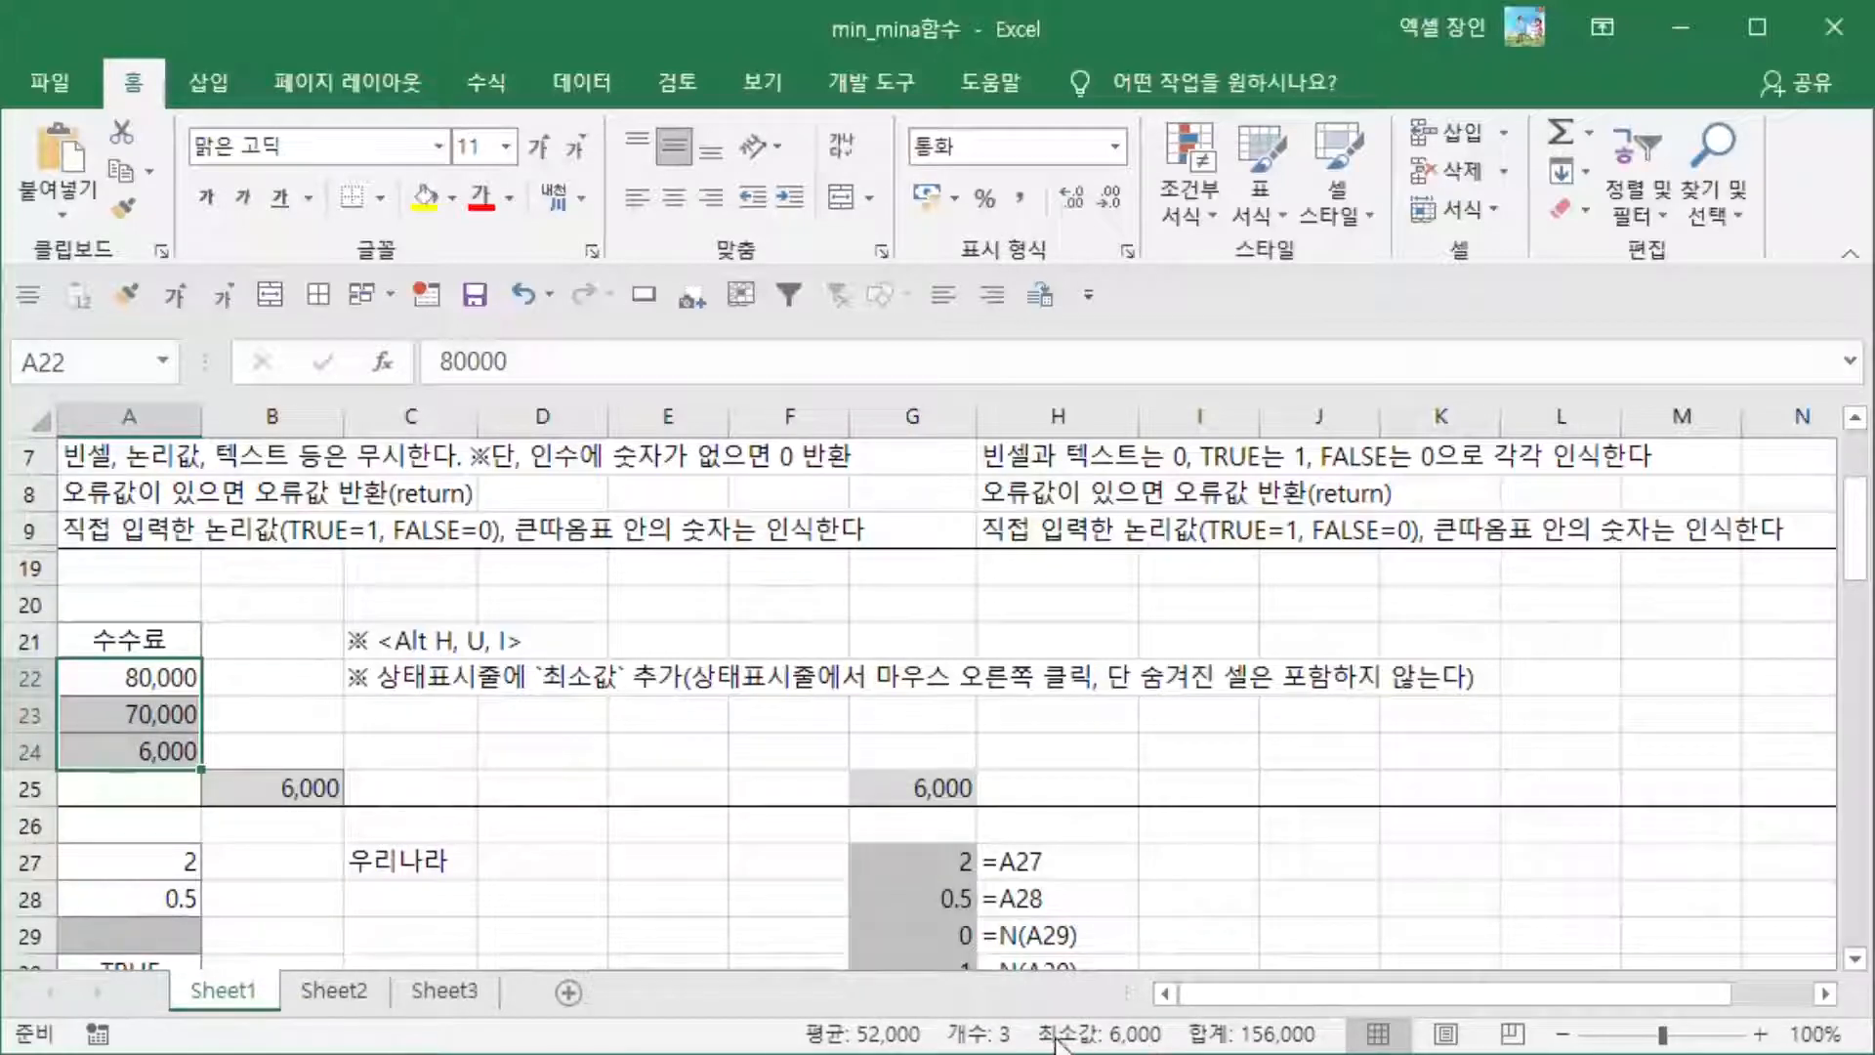
pyautogui.rightClick(711, 1039)
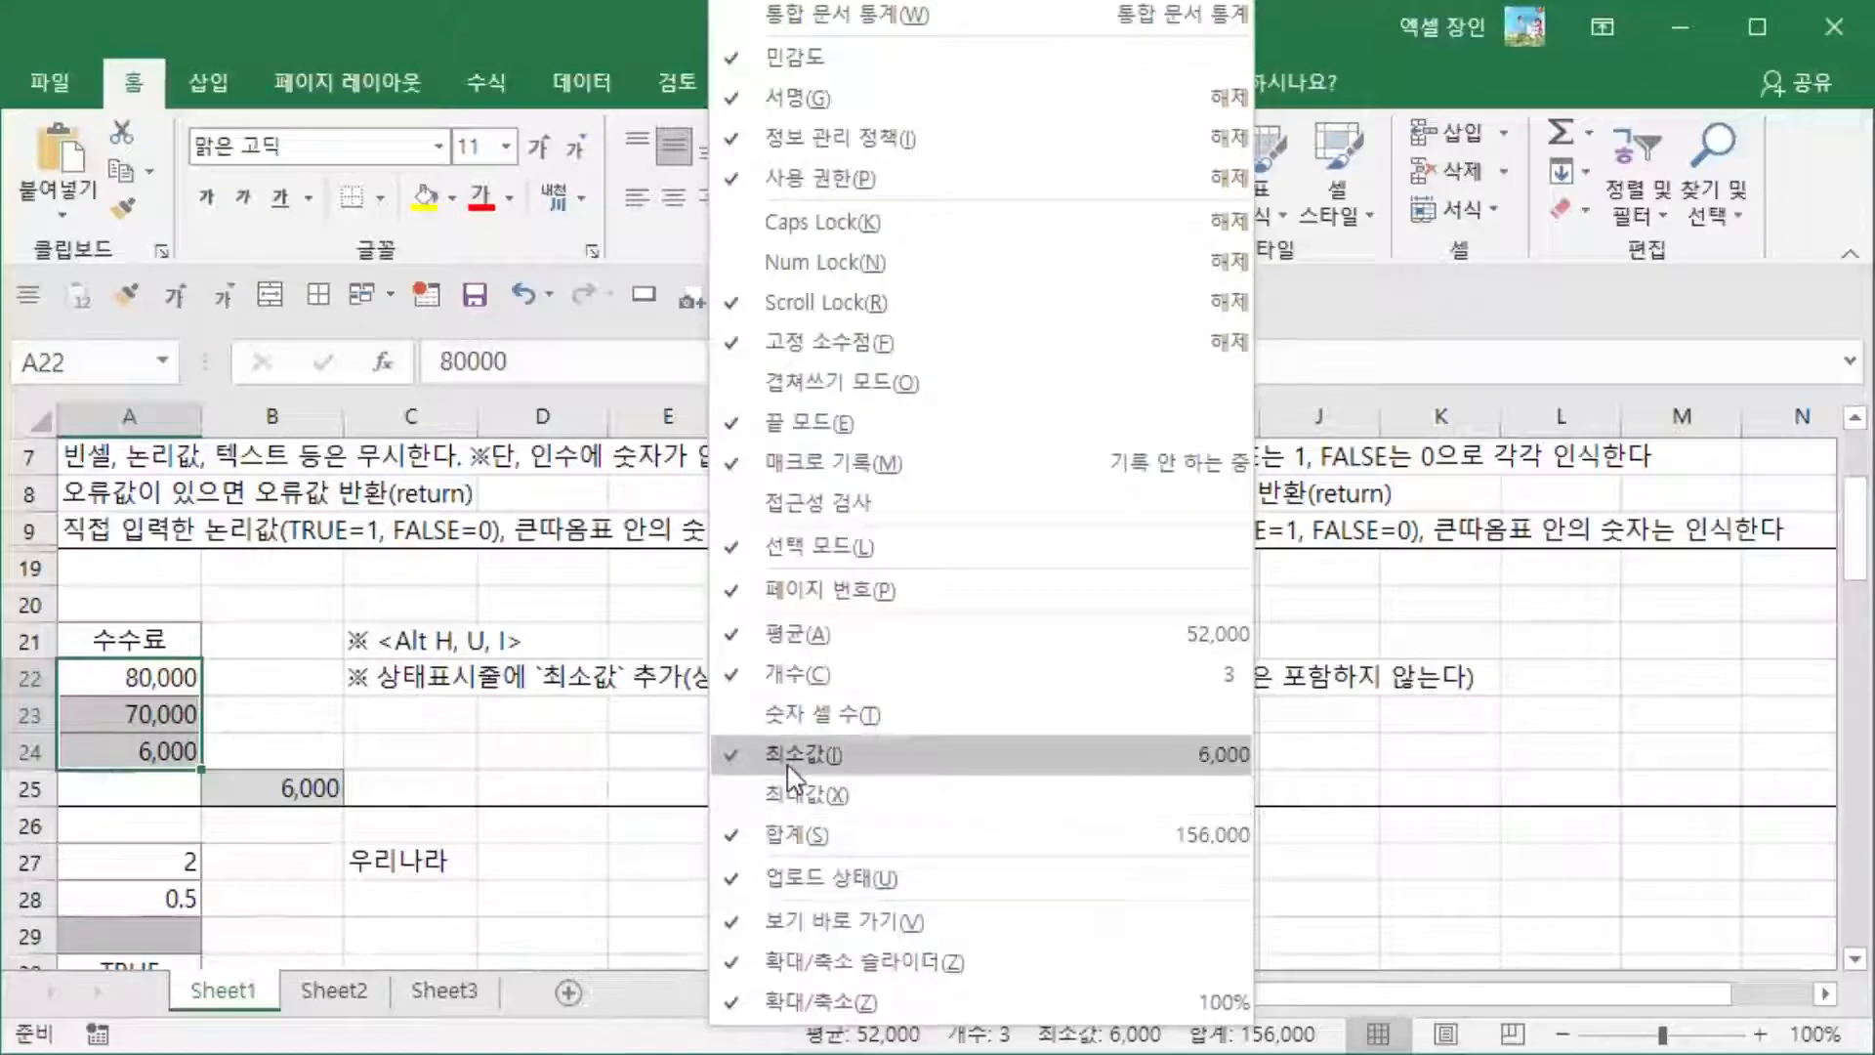
pyautogui.click(630, 755)
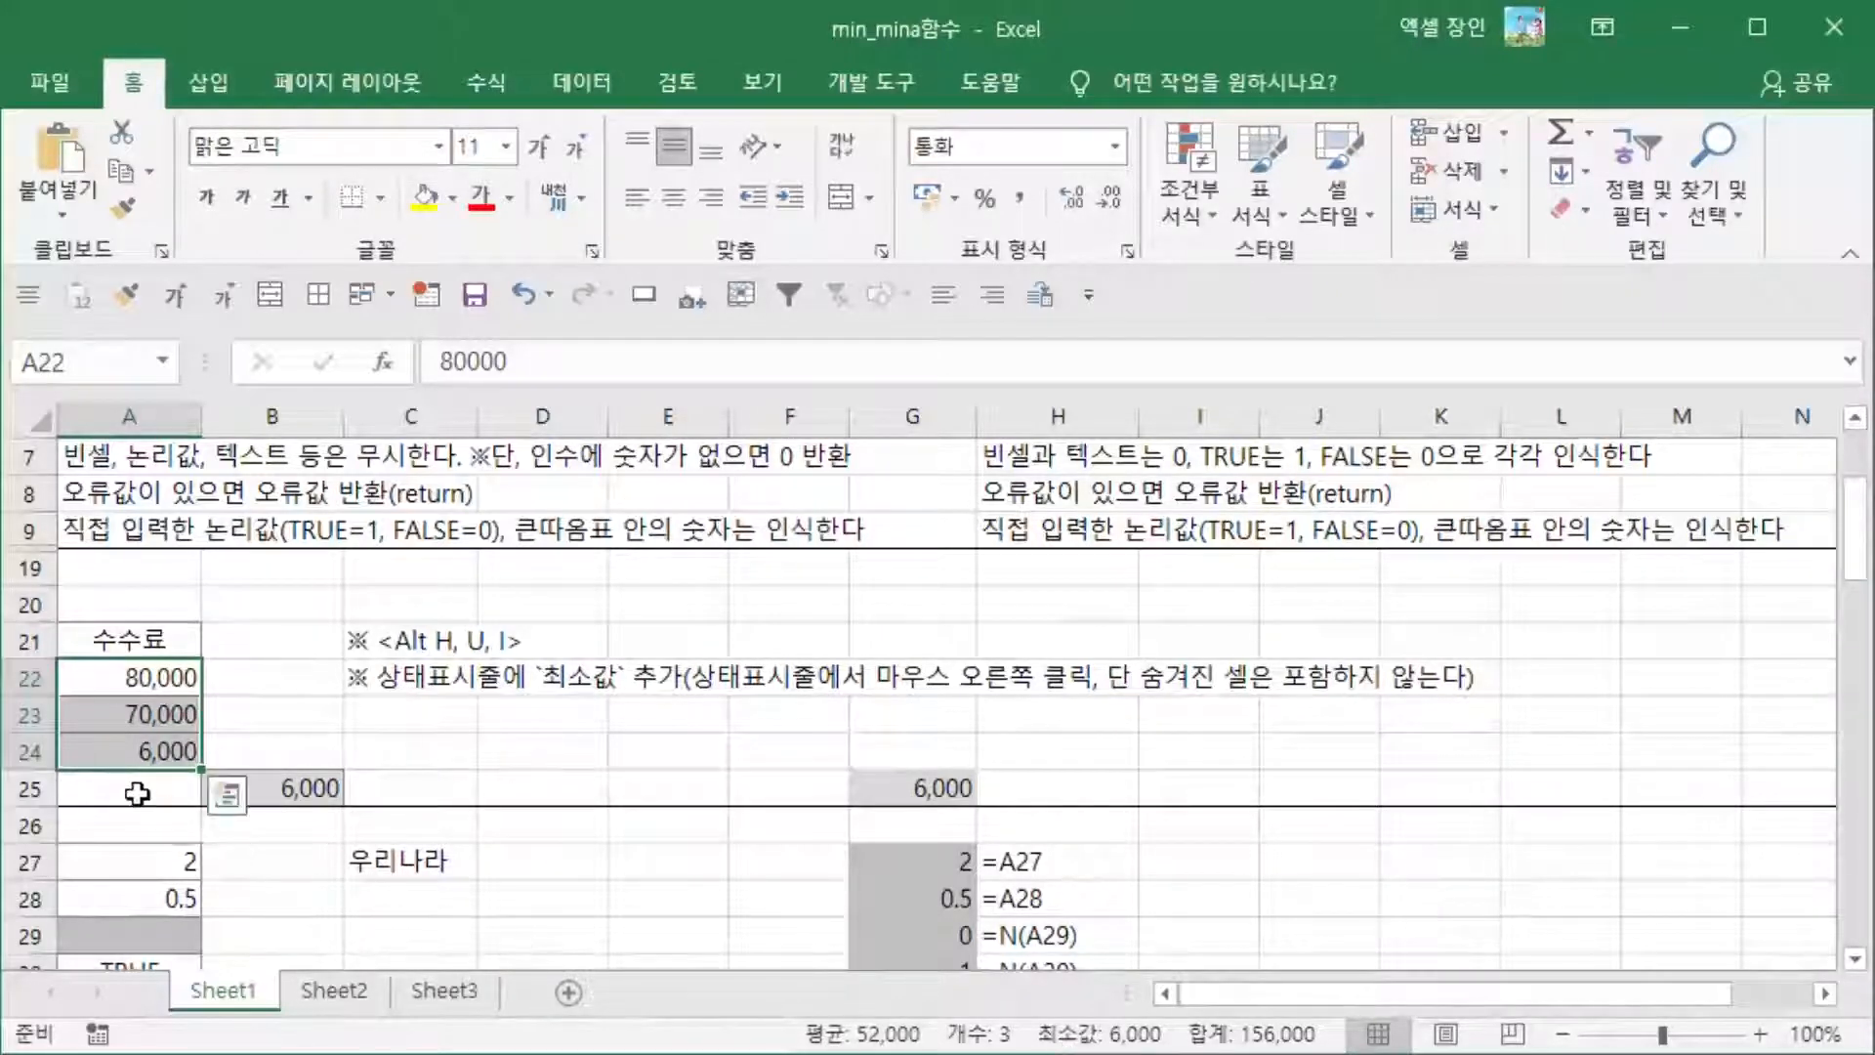
pyautogui.click(130, 748)
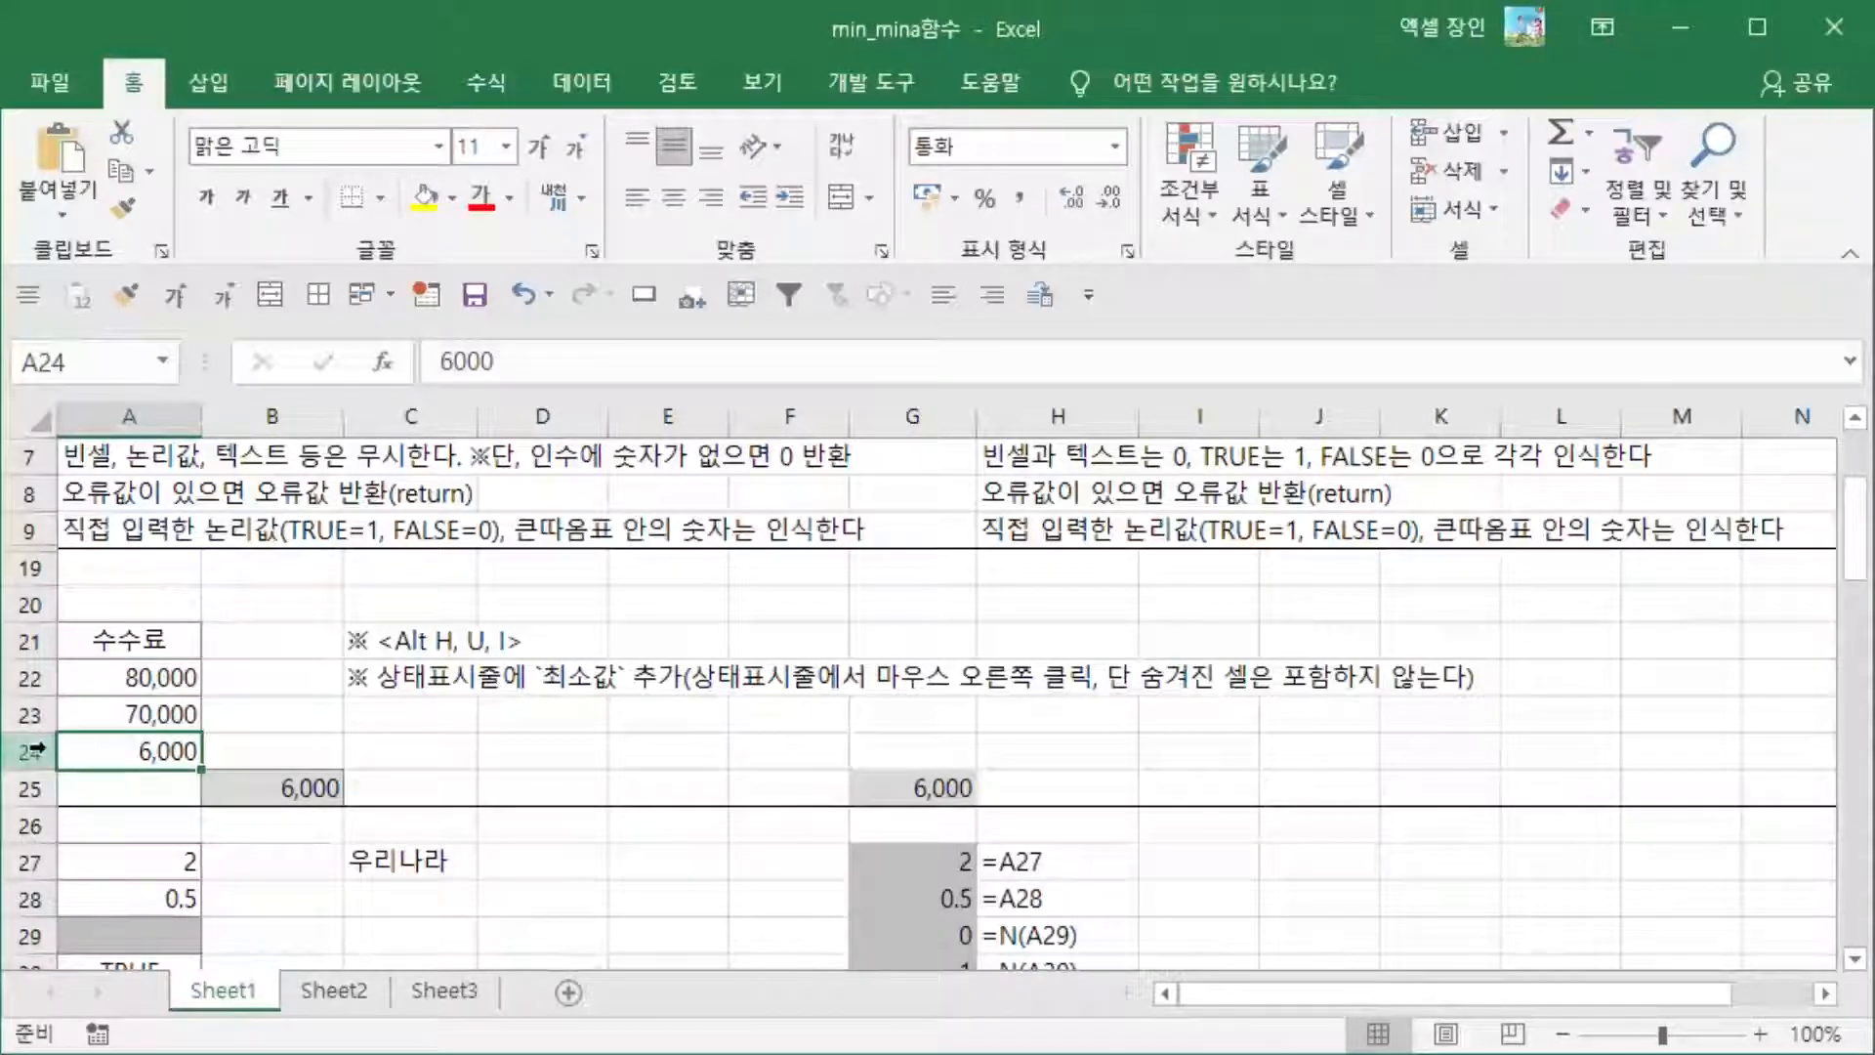
pyautogui.rightClick(37, 748)
pyautogui.click(293, 687)
pyautogui.click(572, 890)
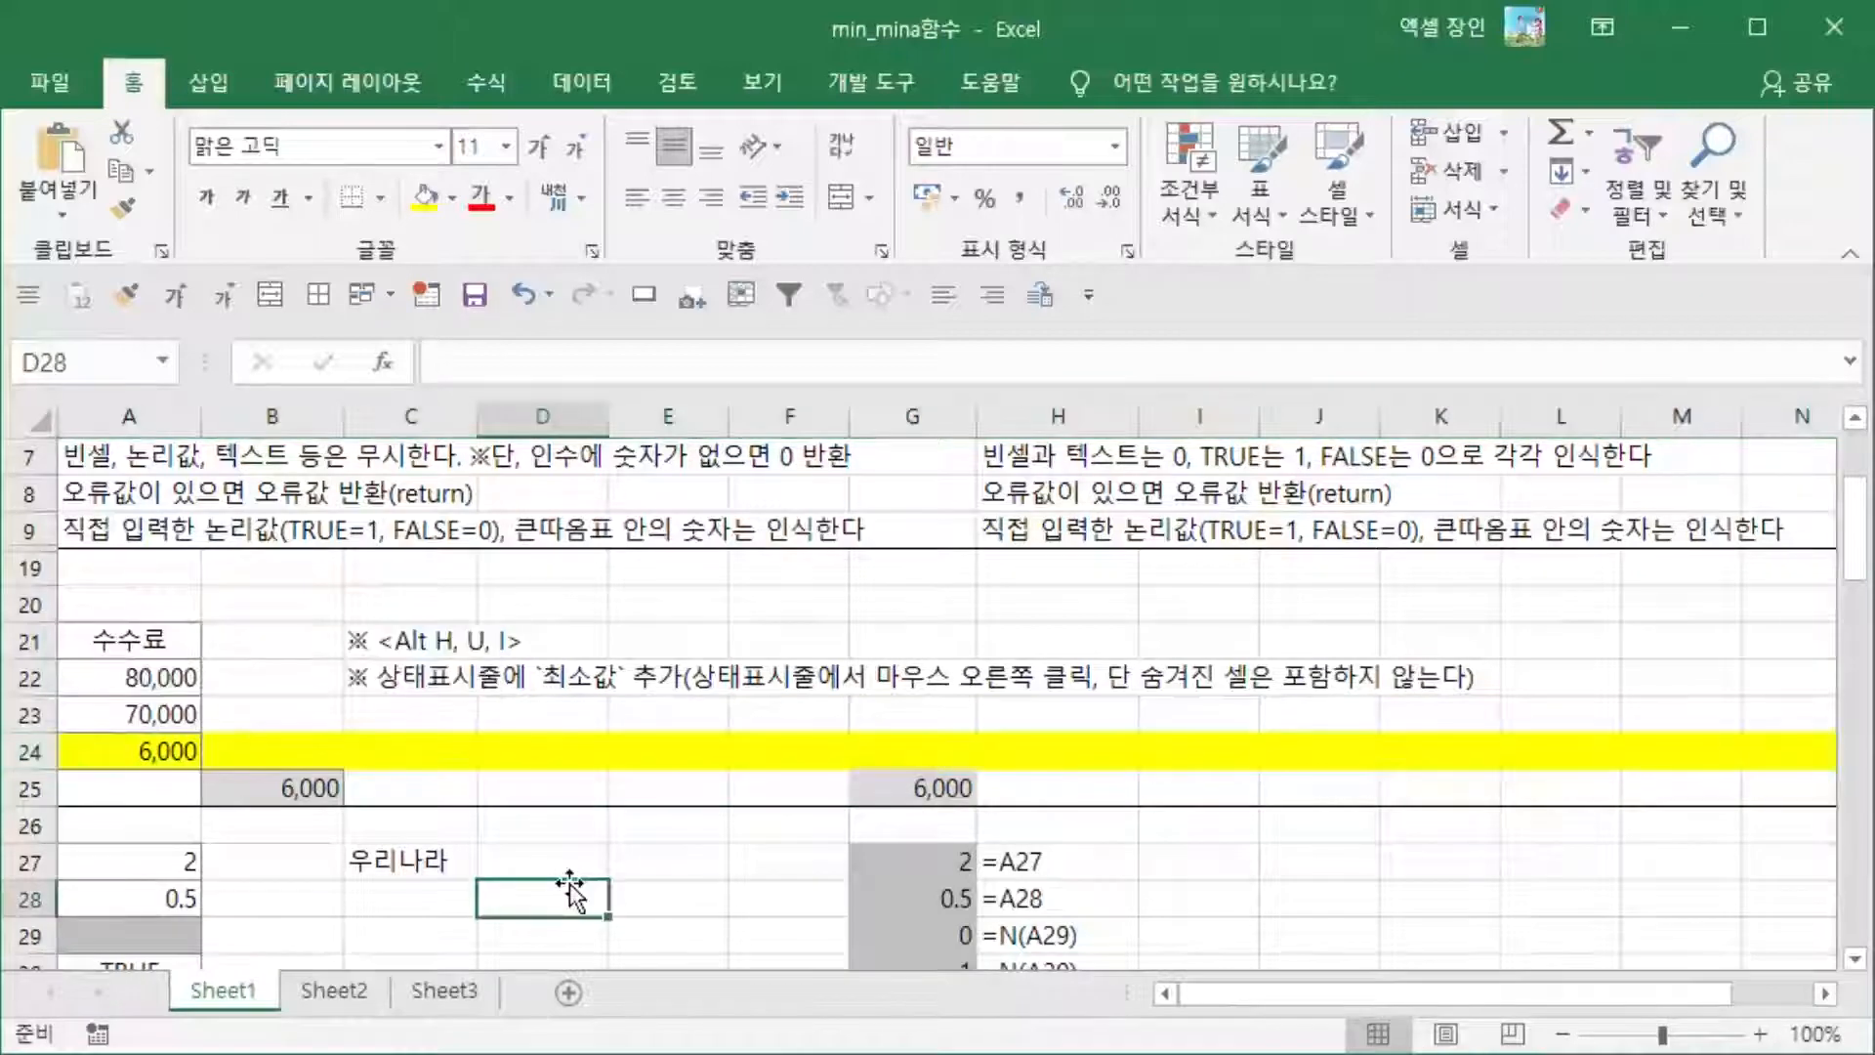
pyautogui.hotkey('ctrl', 'z')
# Step: Hide row 24 and select A22:A25 to check the minimum of the visible fees in the status bar
pyautogui.scroll(-2, 560, 784)
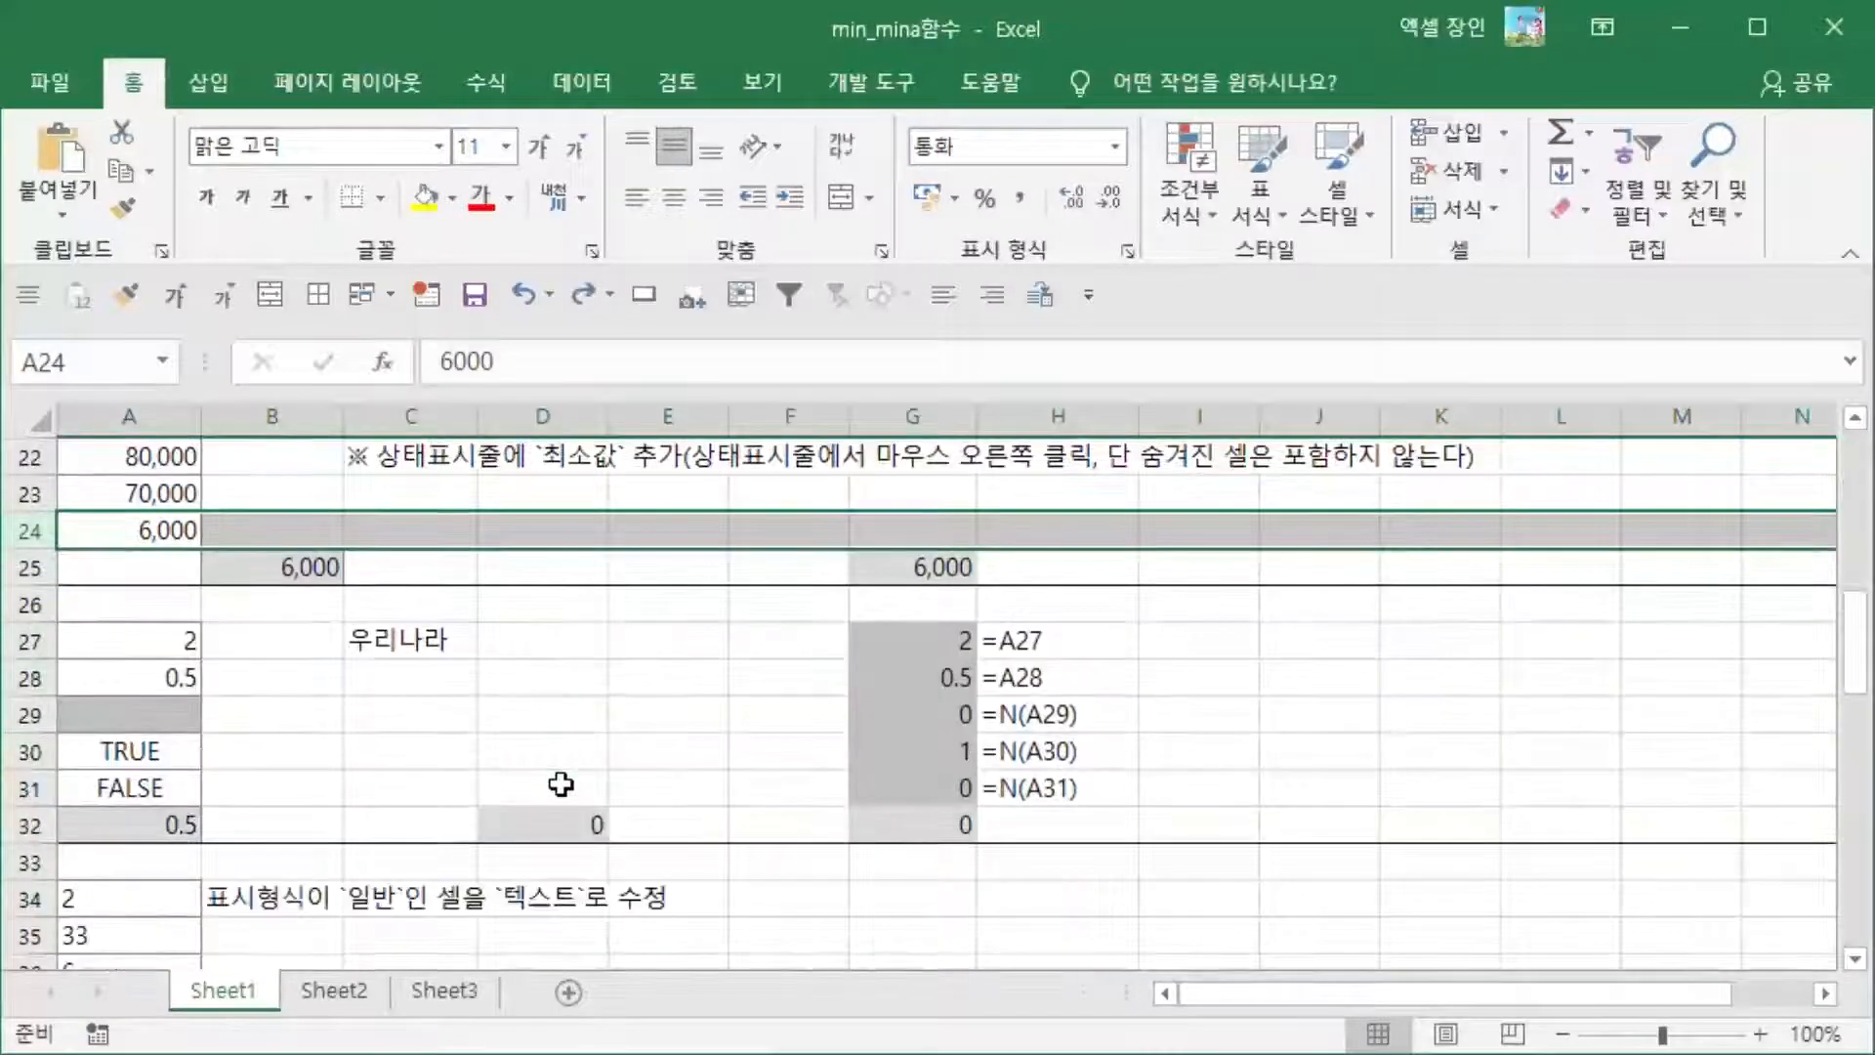
pyautogui.rightClick(59, 537)
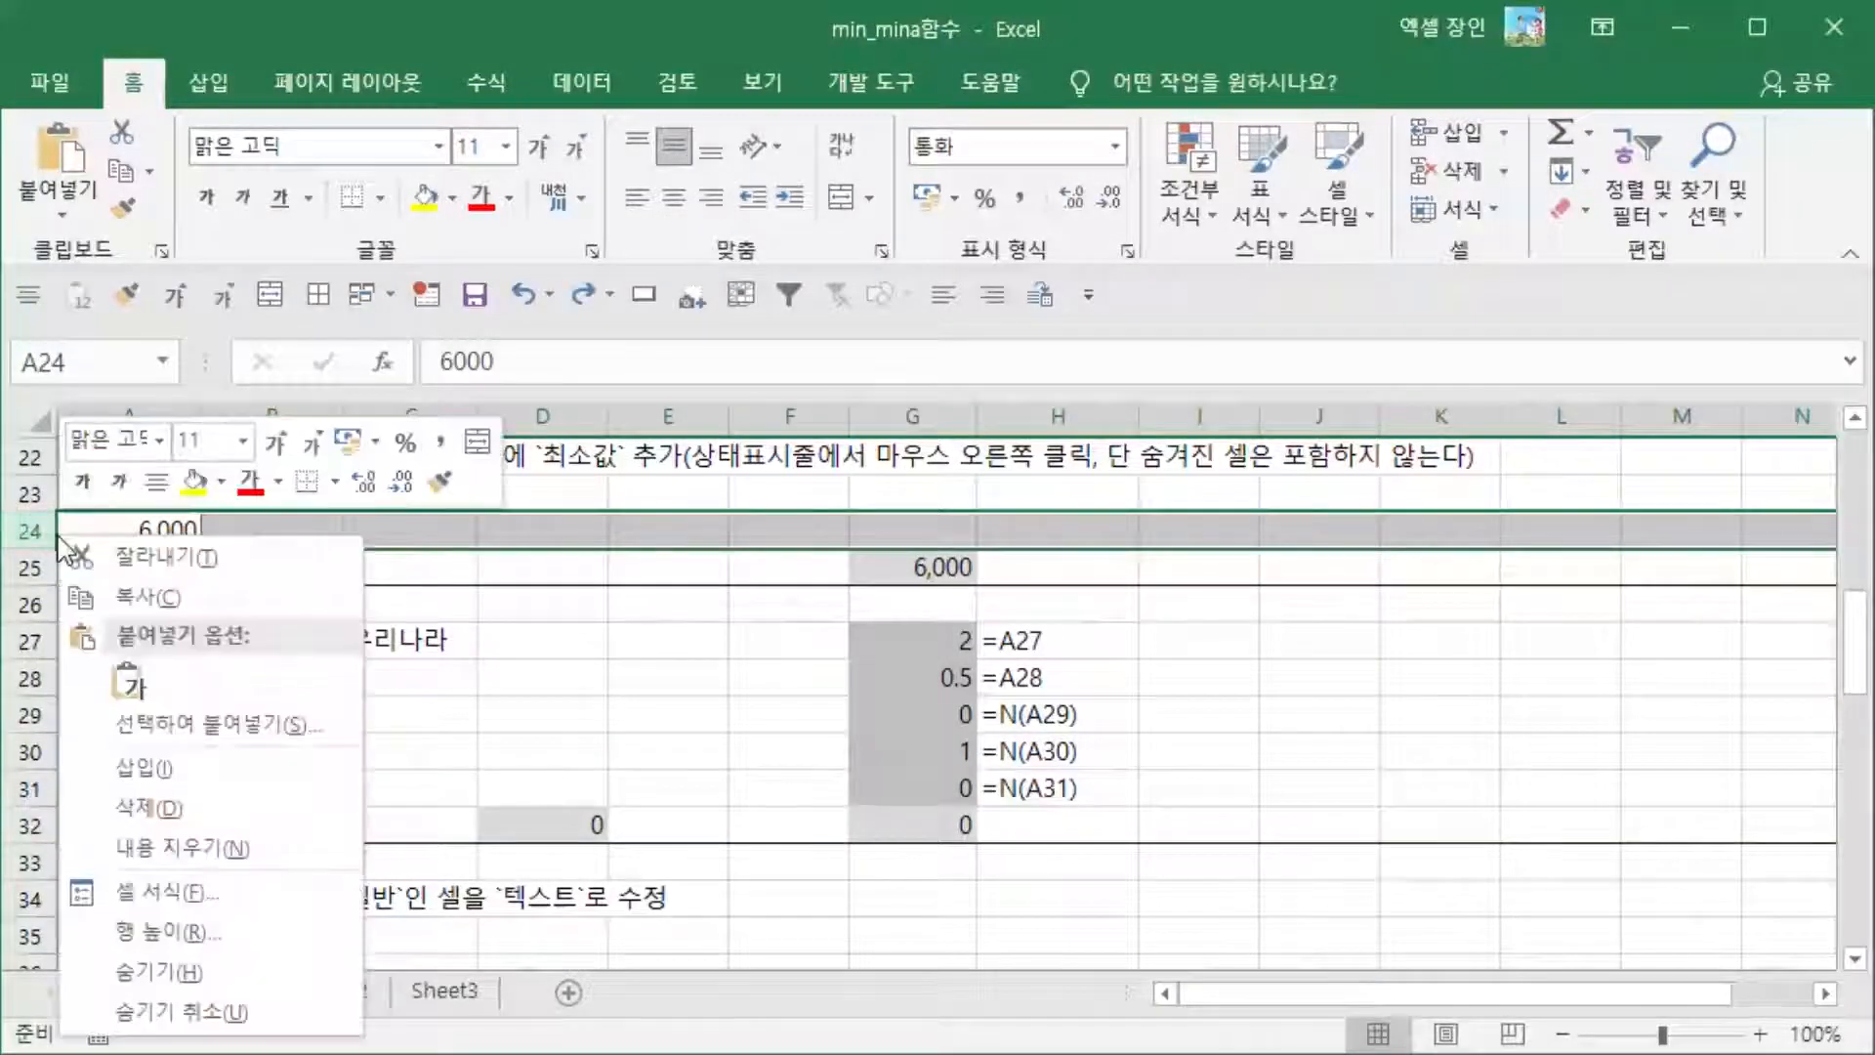
pyautogui.click(159, 972)
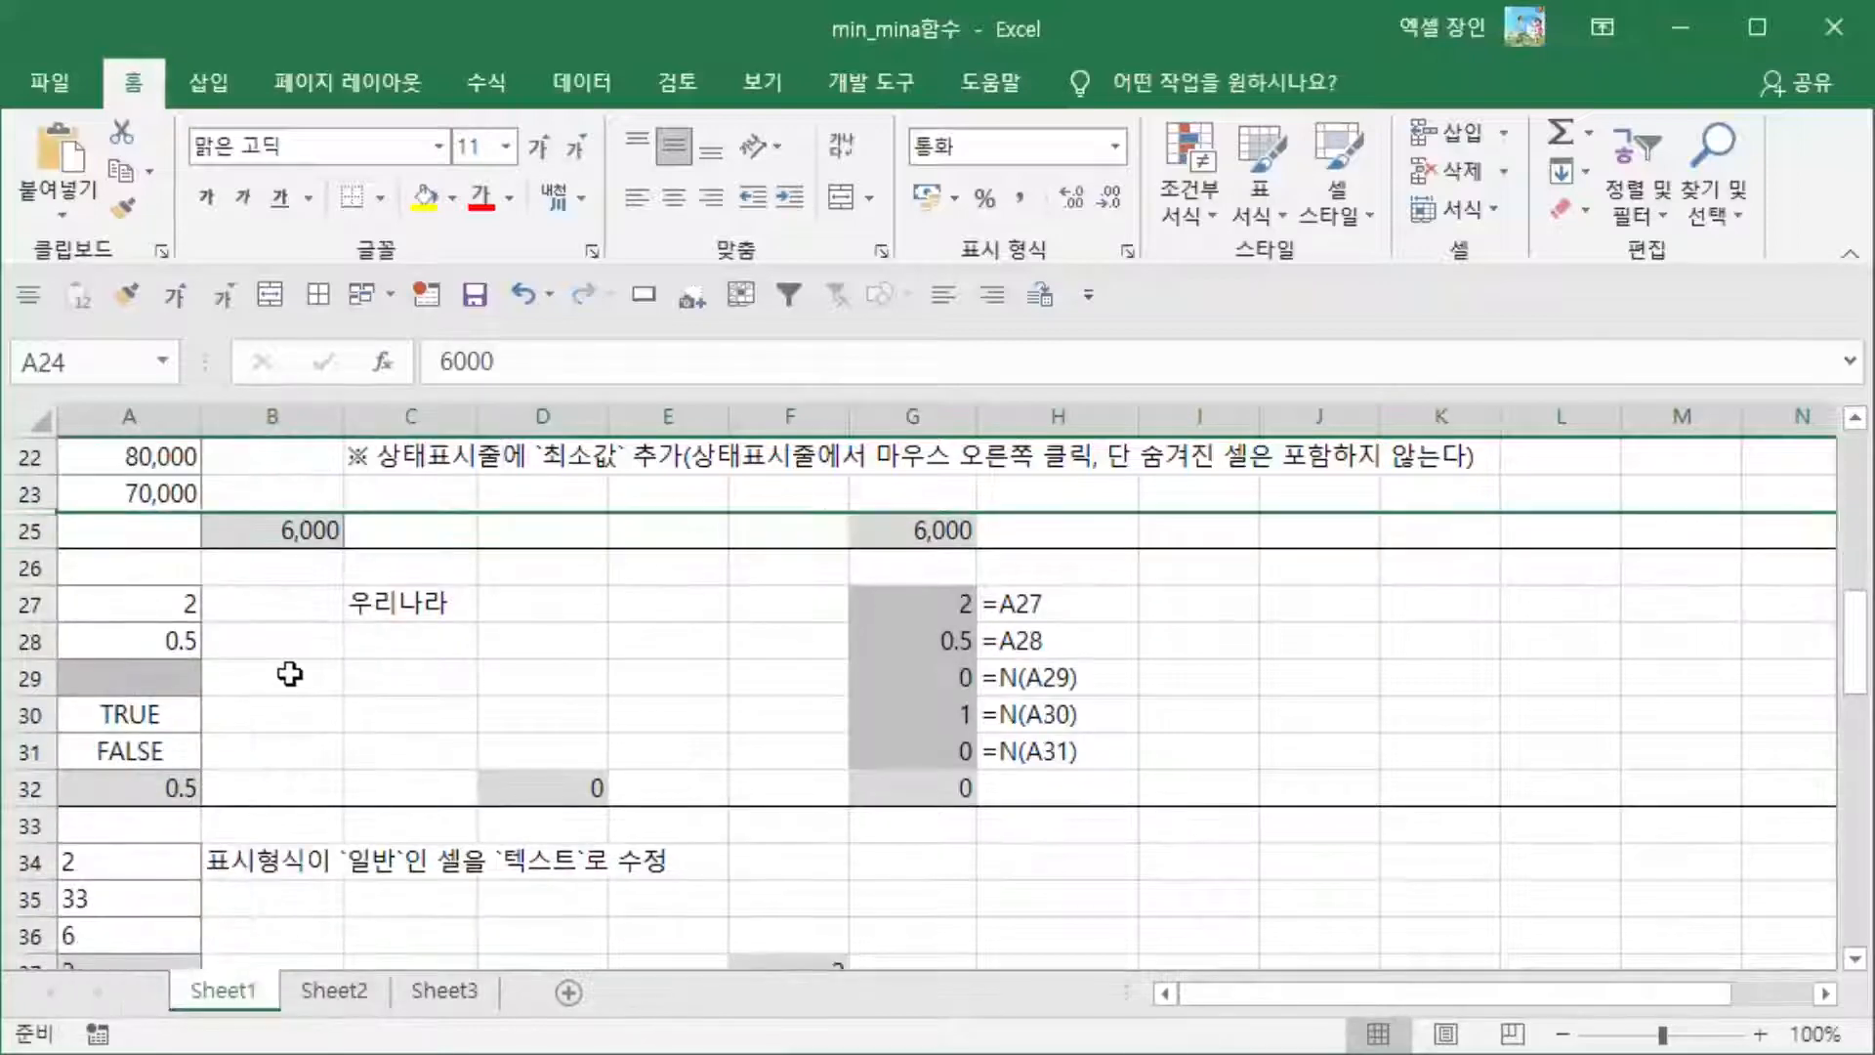
pyautogui.scroll(1, 290, 674)
pyautogui.click(135, 563)
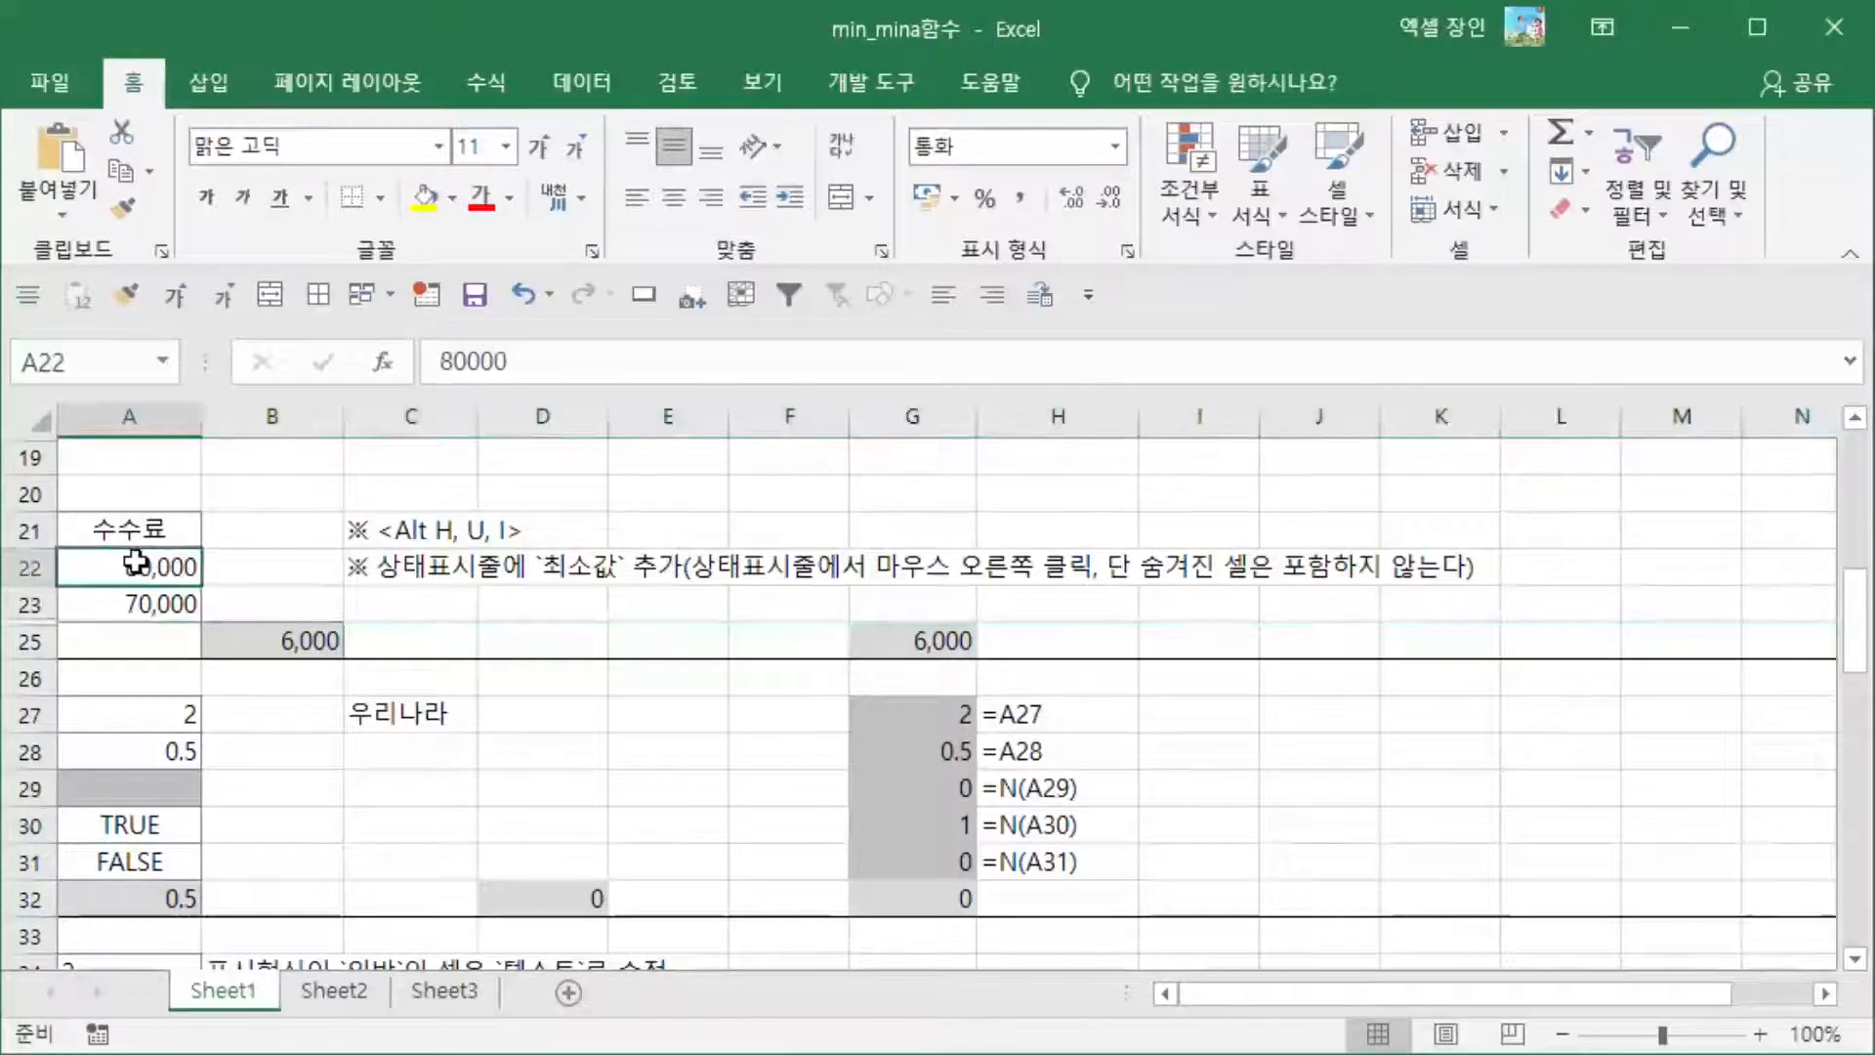
pyautogui.moveTo(134, 563); pyautogui.dragTo(136, 630)
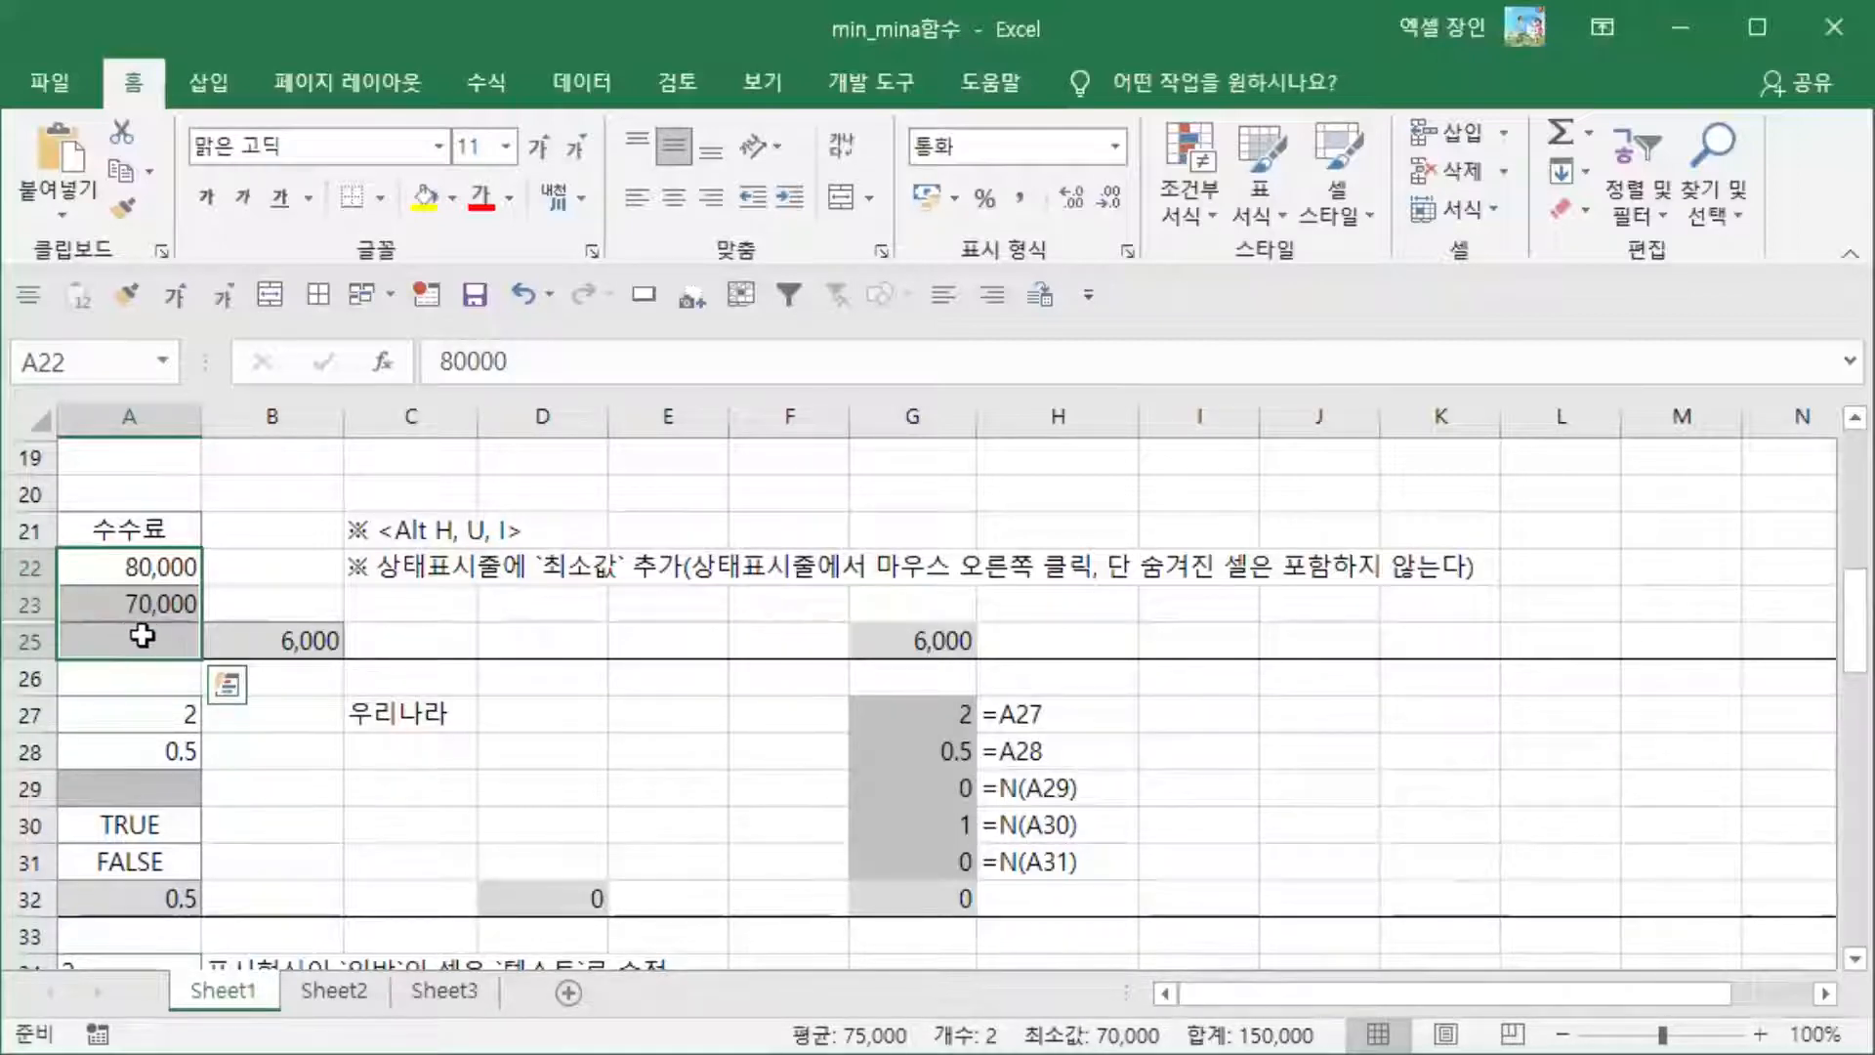
# Step: Check the MIN formula in B25 while row 24 is hidden, and undo the hiding of that row
pyautogui.scroll(3, 141, 634)
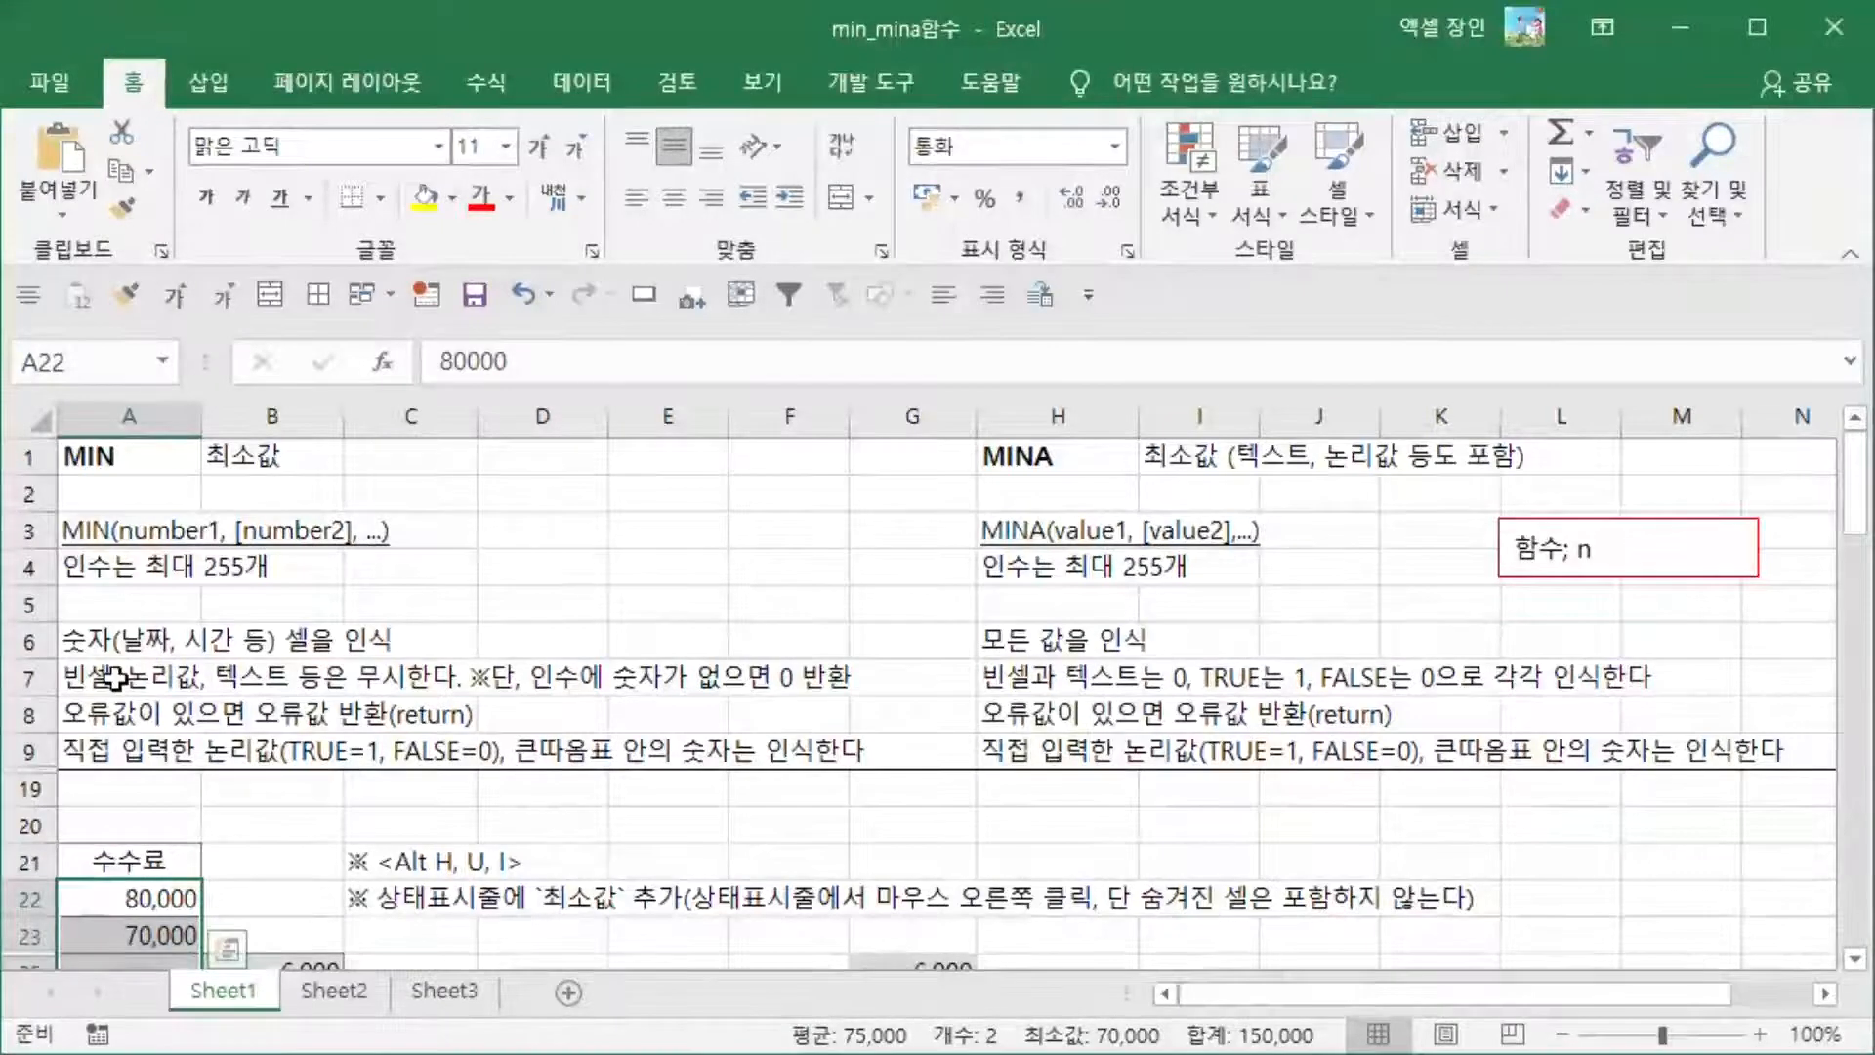
pyautogui.scroll(-2, 115, 676)
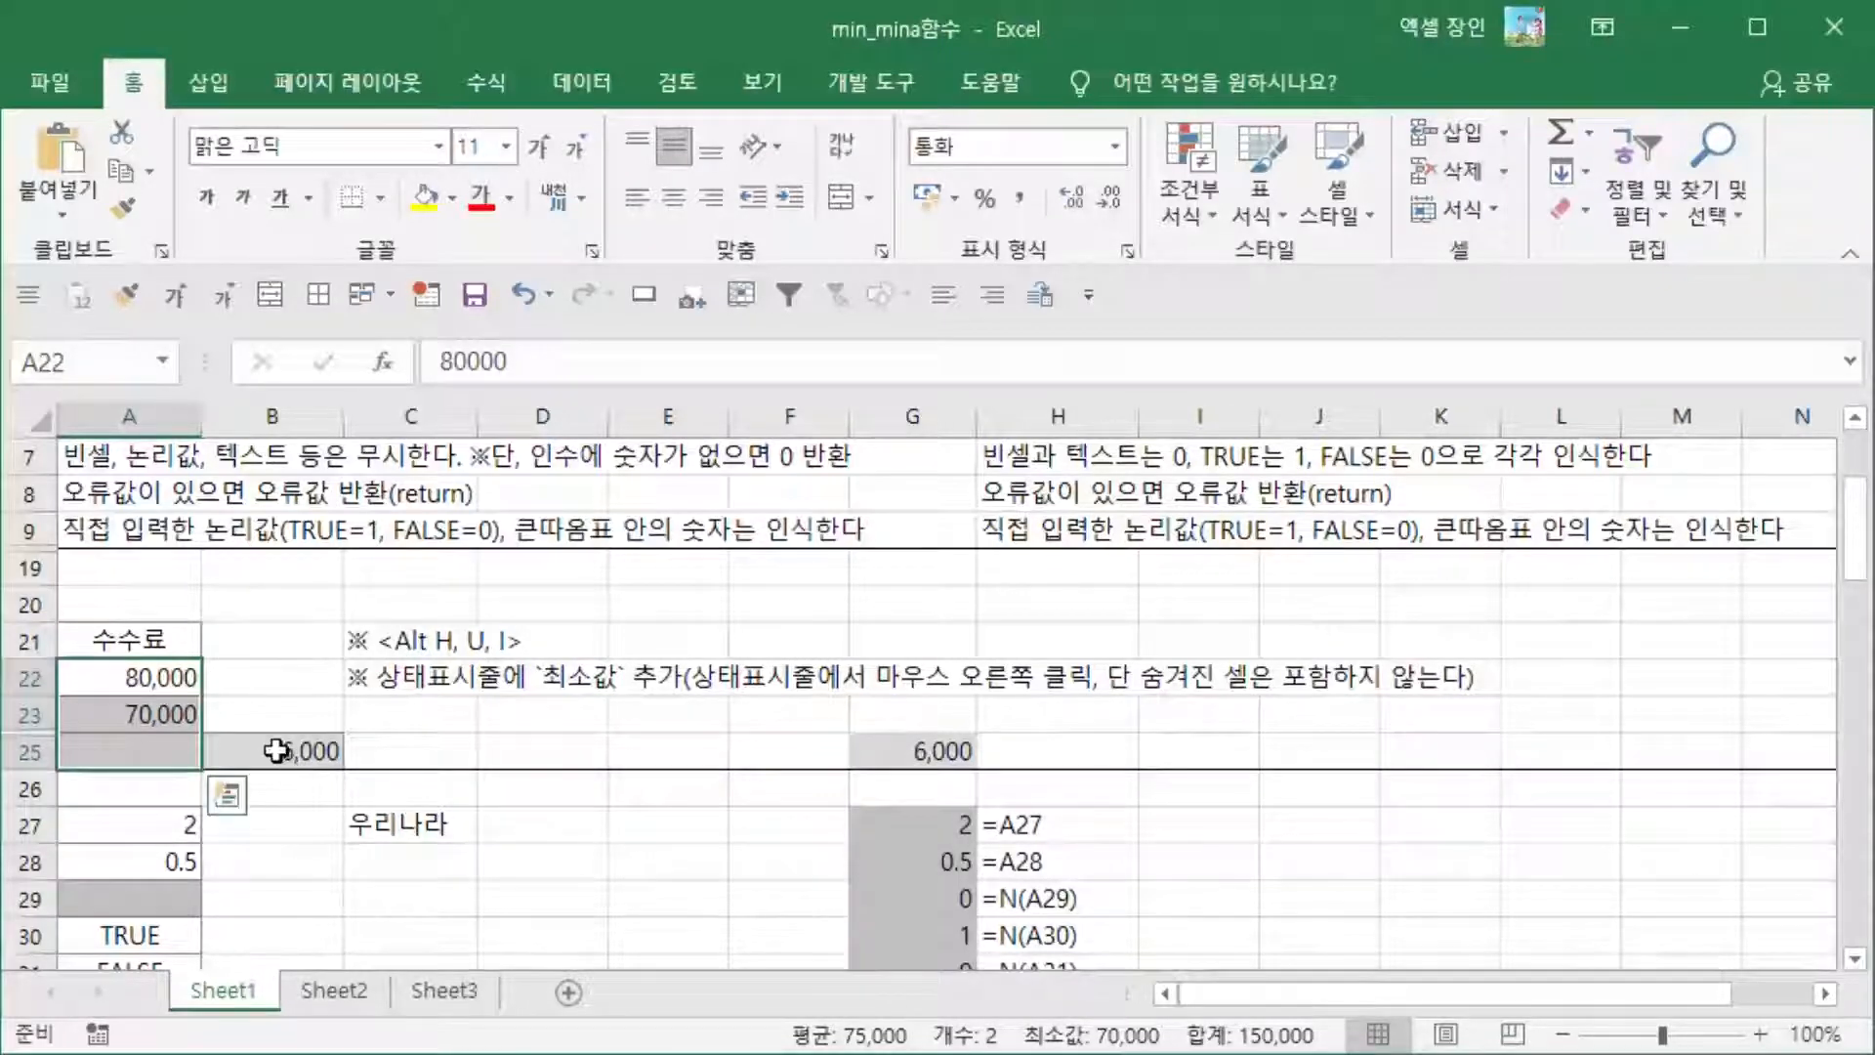
pyautogui.click(276, 750)
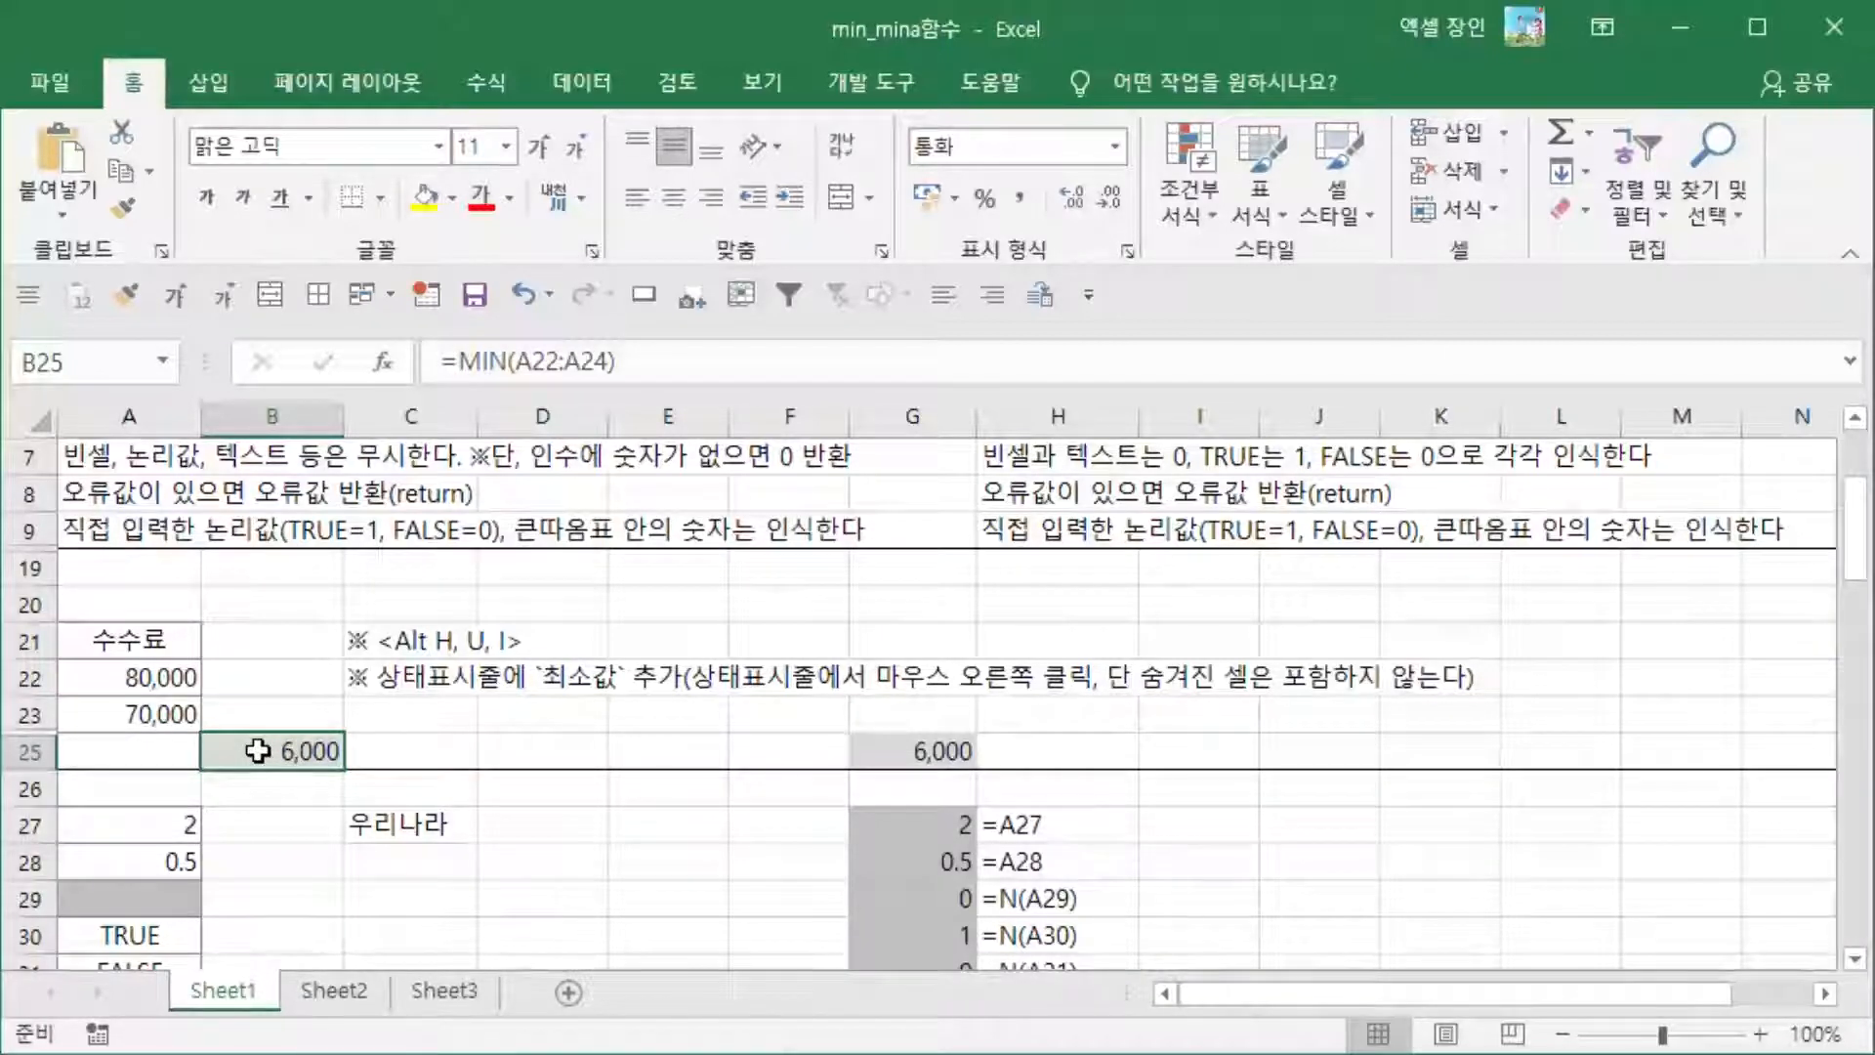
pyautogui.hotkey('ctrl', 'z')
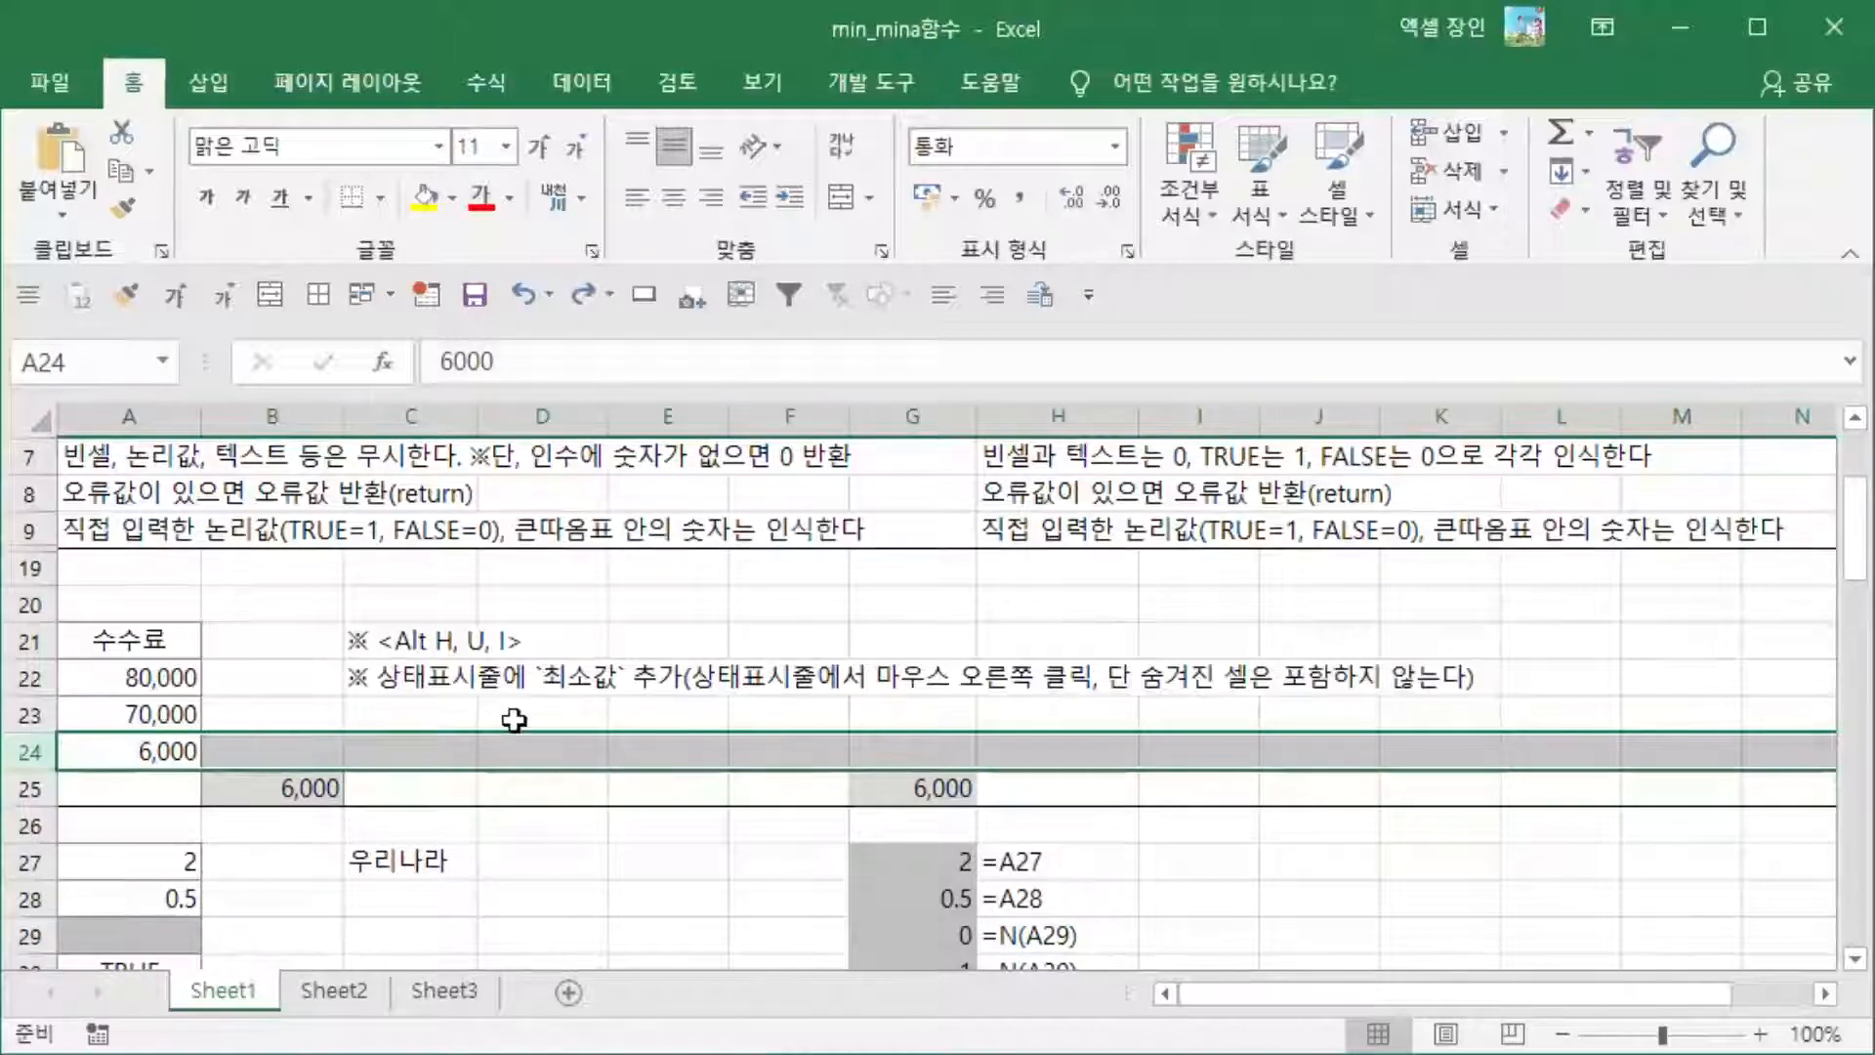
# Step: Examine the MIN formula in cell A32 and the mixed-value range it references
pyautogui.scroll(-3, 586, 796)
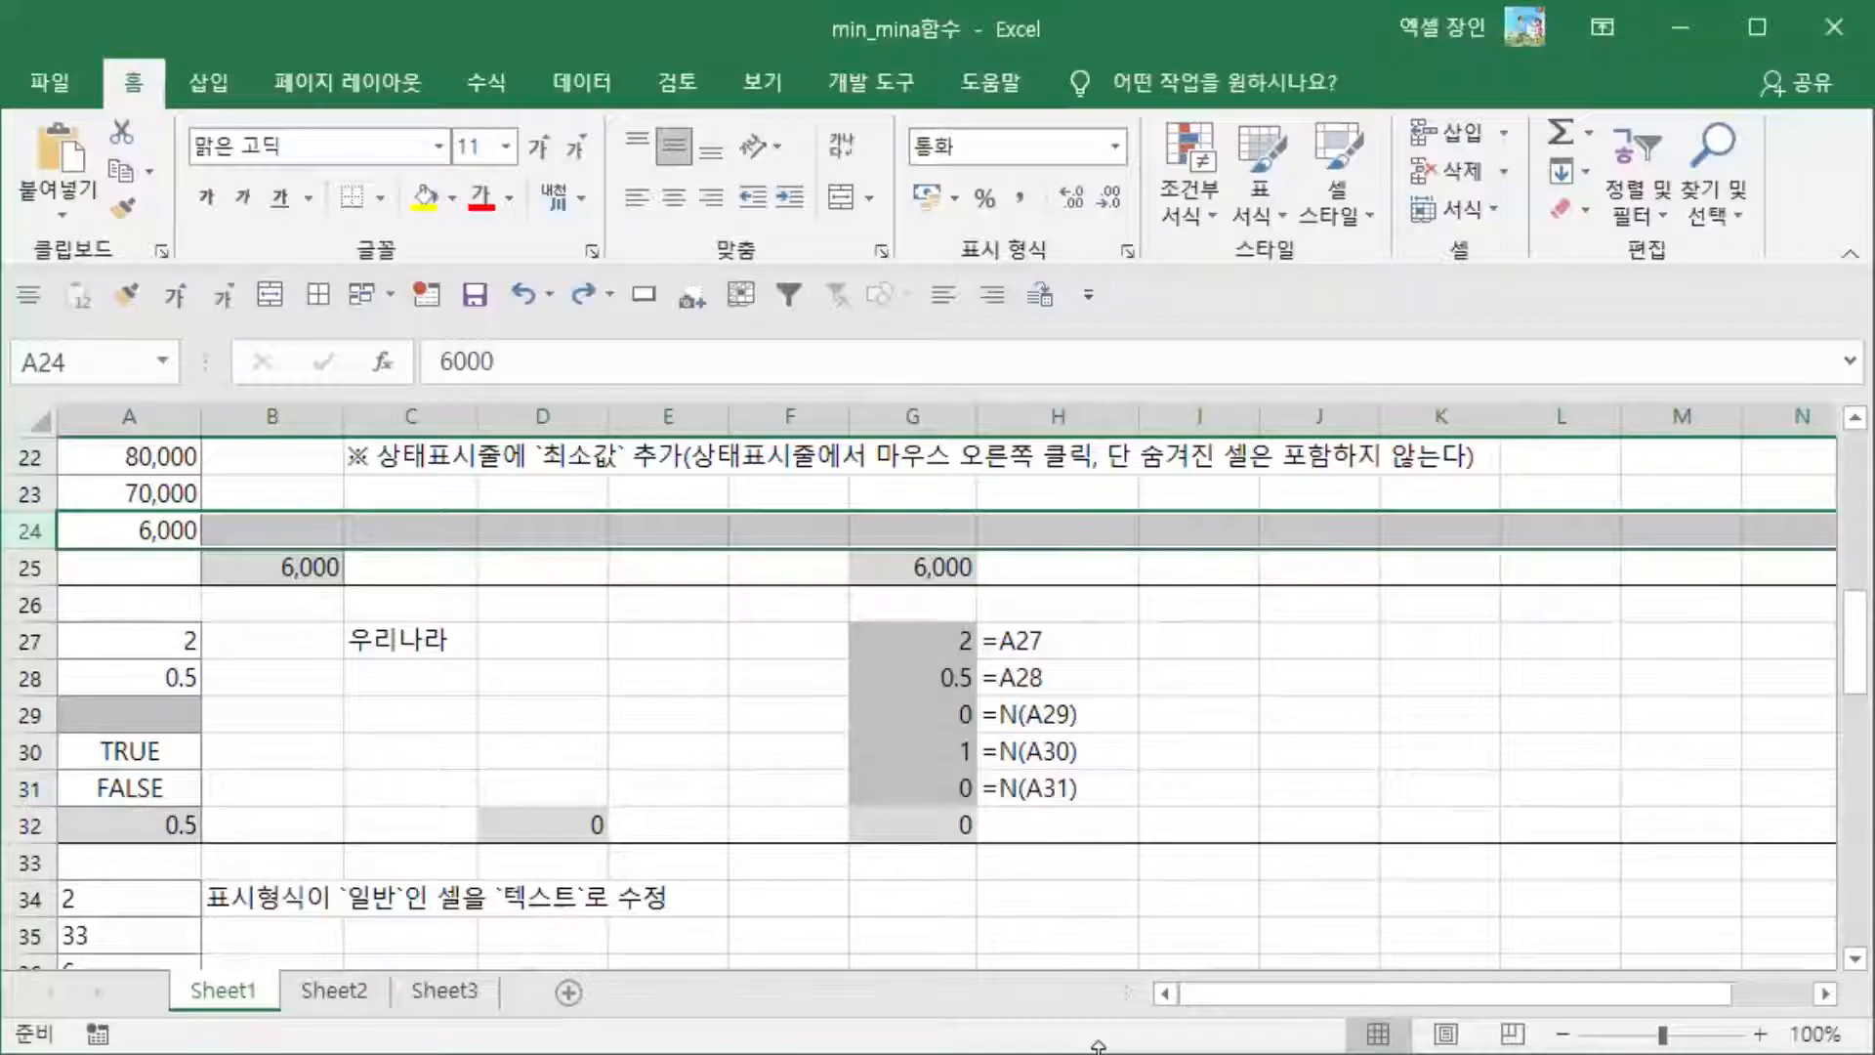
pyautogui.click(181, 828)
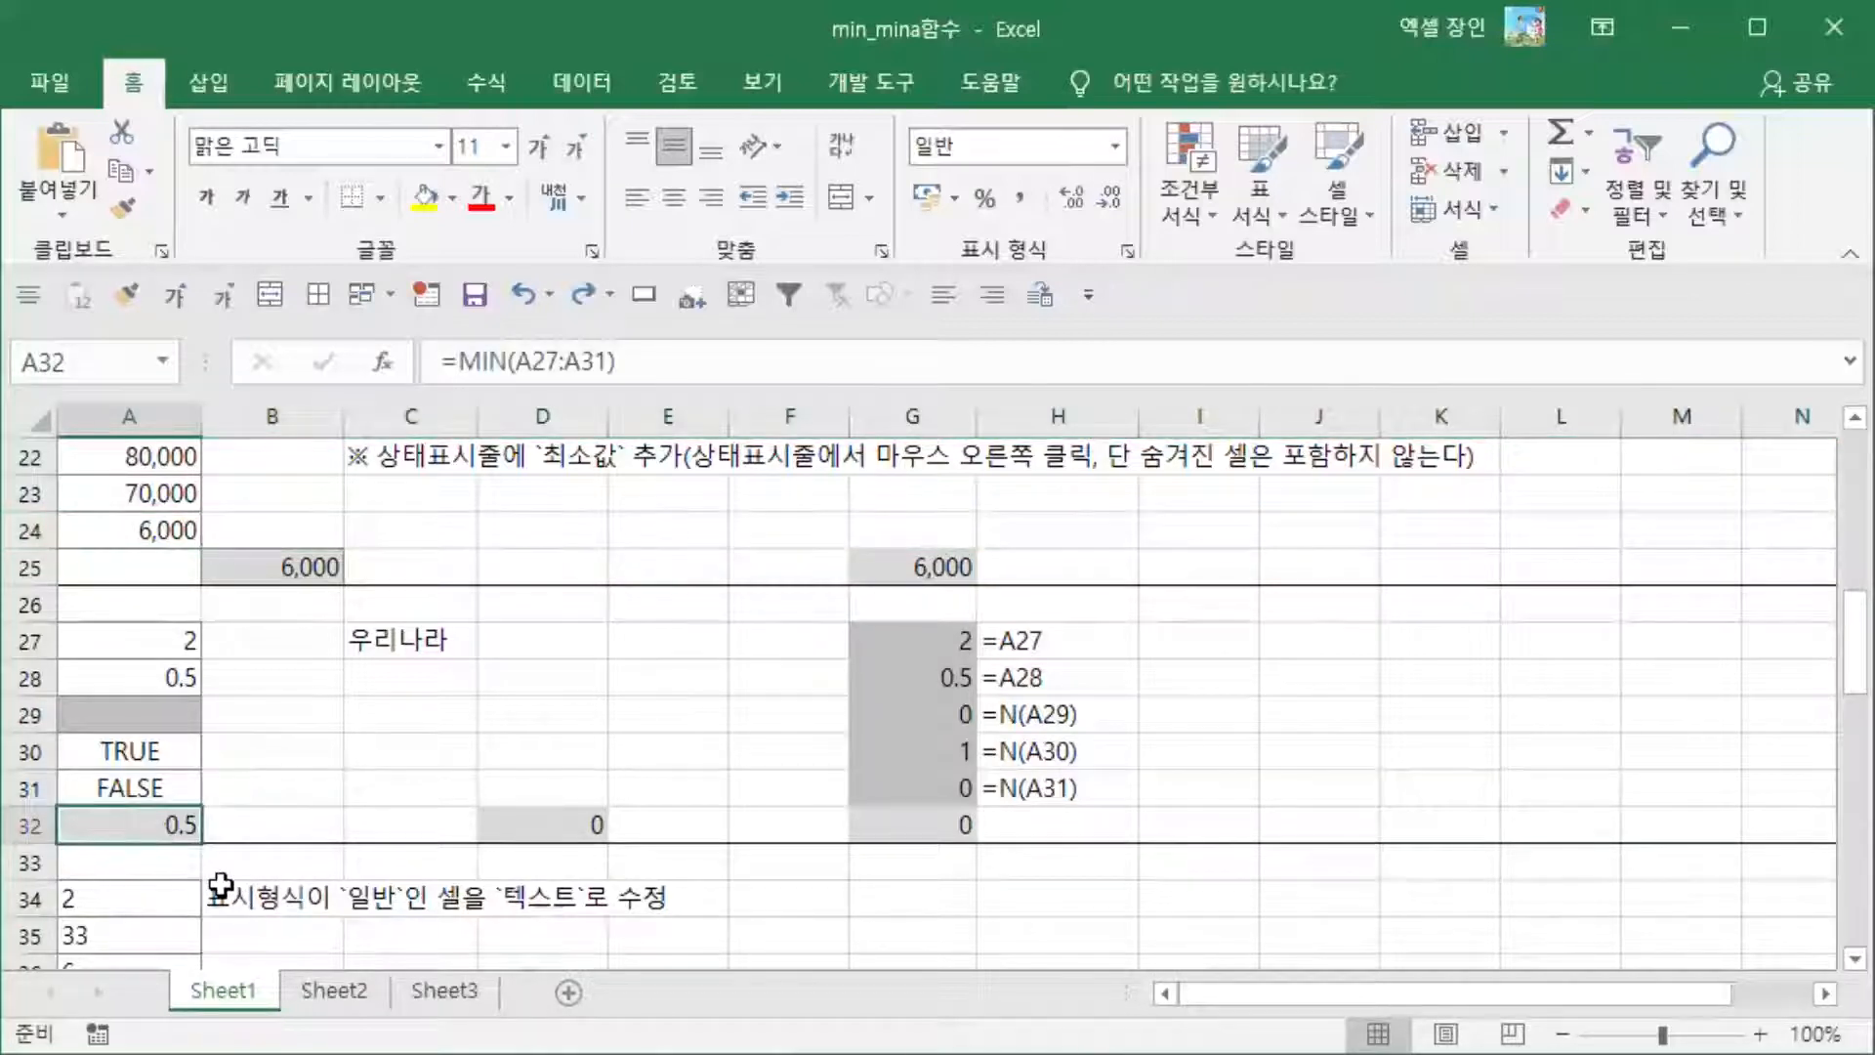
pyautogui.press('F2')
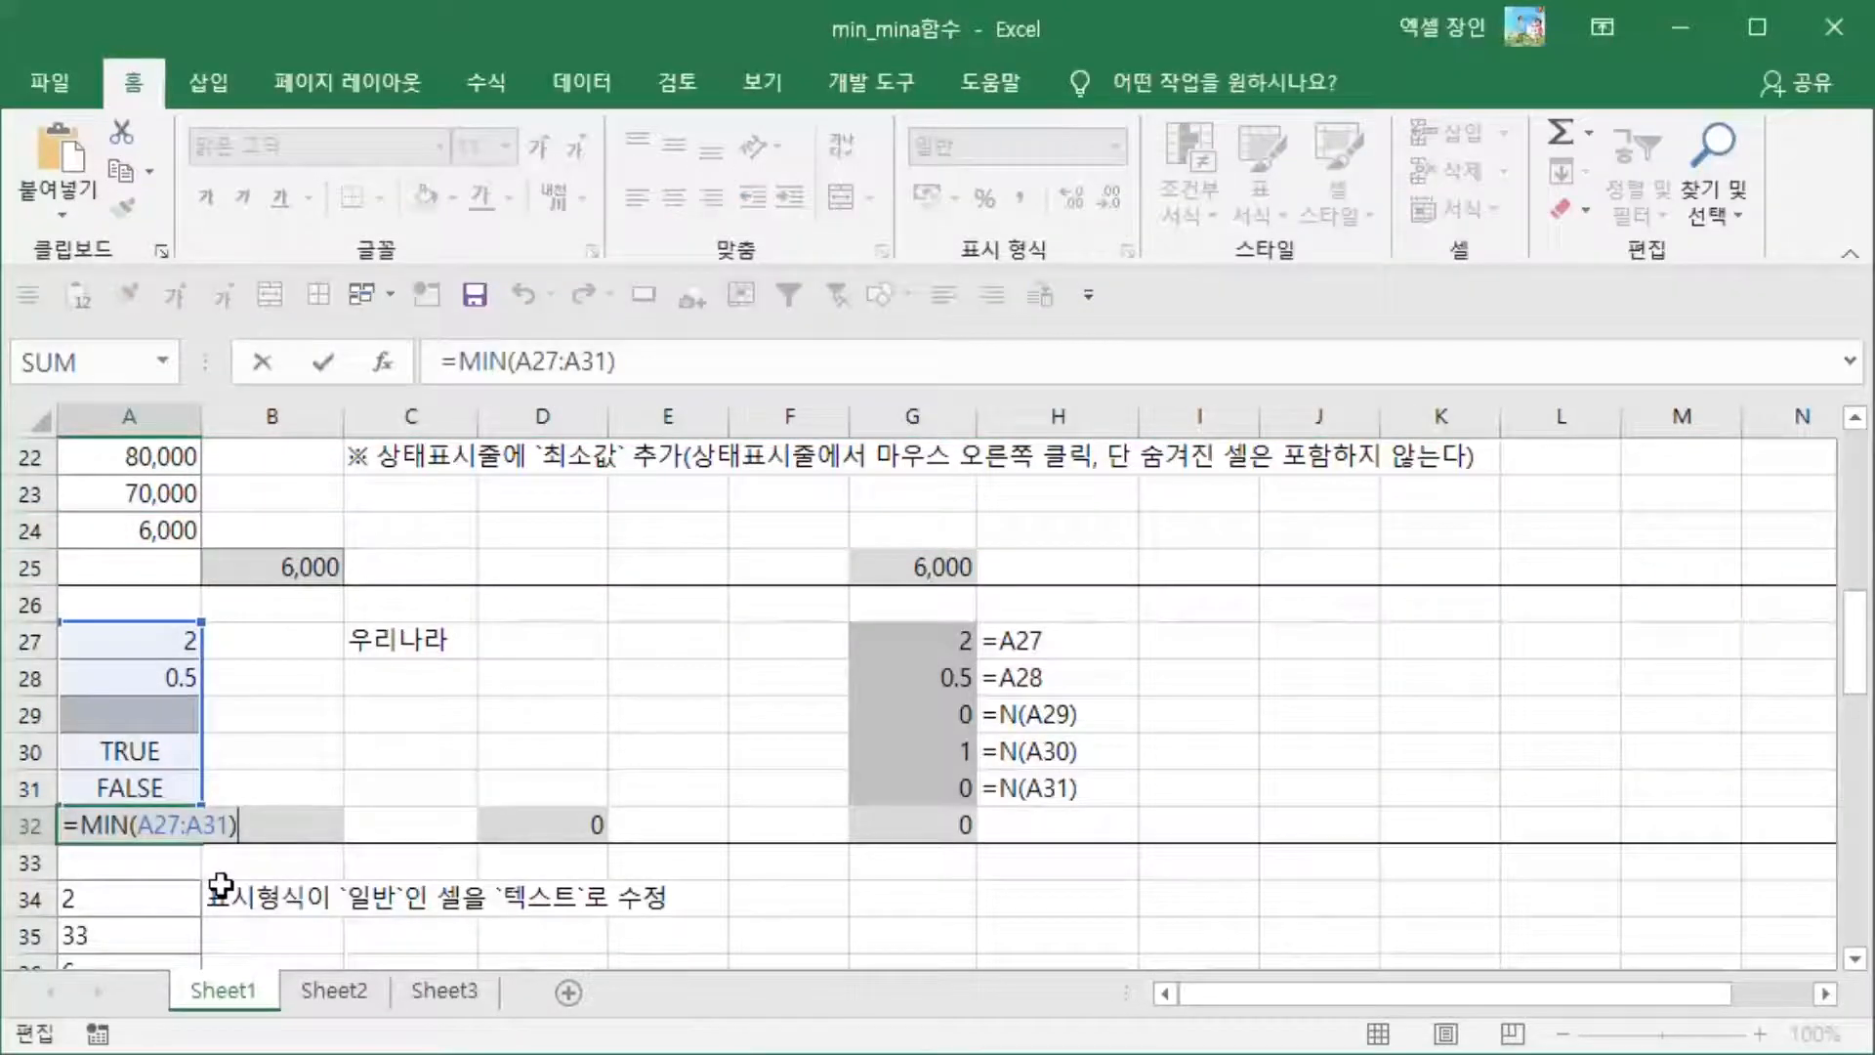
pyautogui.press('Escape')
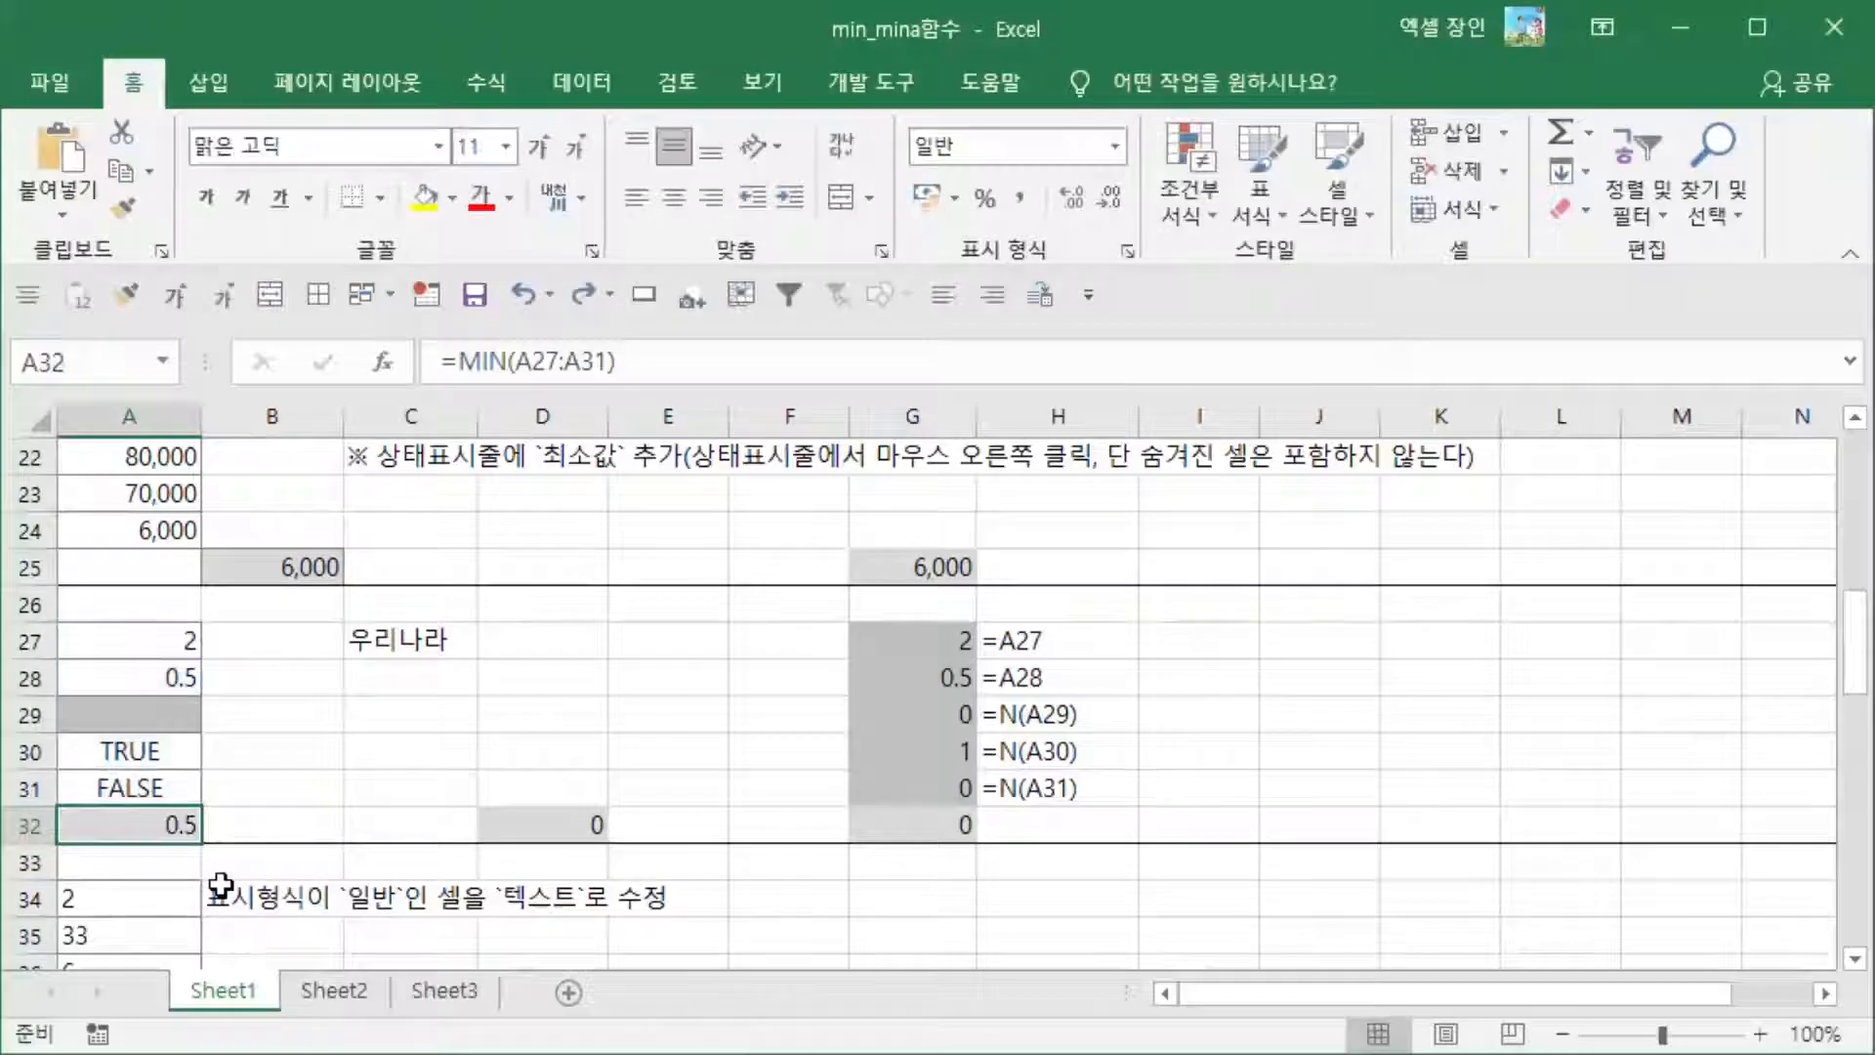
# Step: Examine the IF formula in the blank-looking cell A29 and its reference to C27
pyautogui.click(110, 734)
pyautogui.click(110, 729)
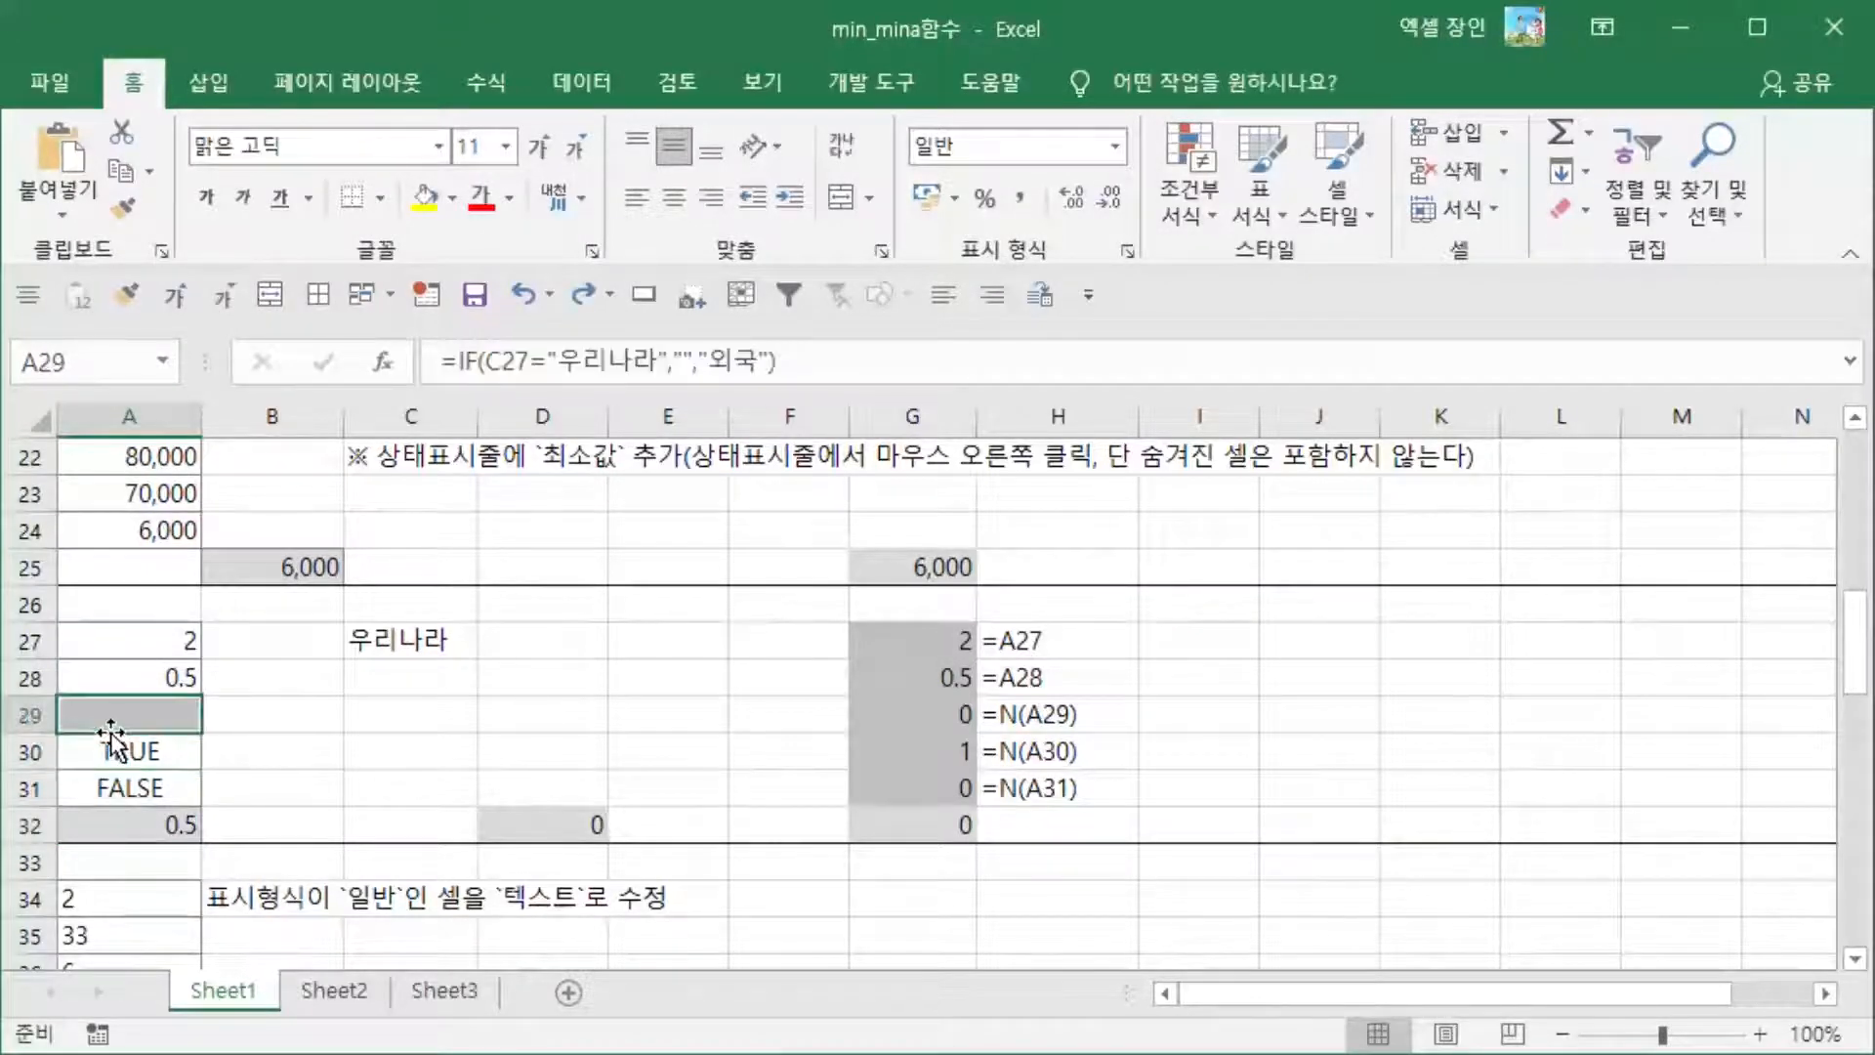
pyautogui.press('F2')
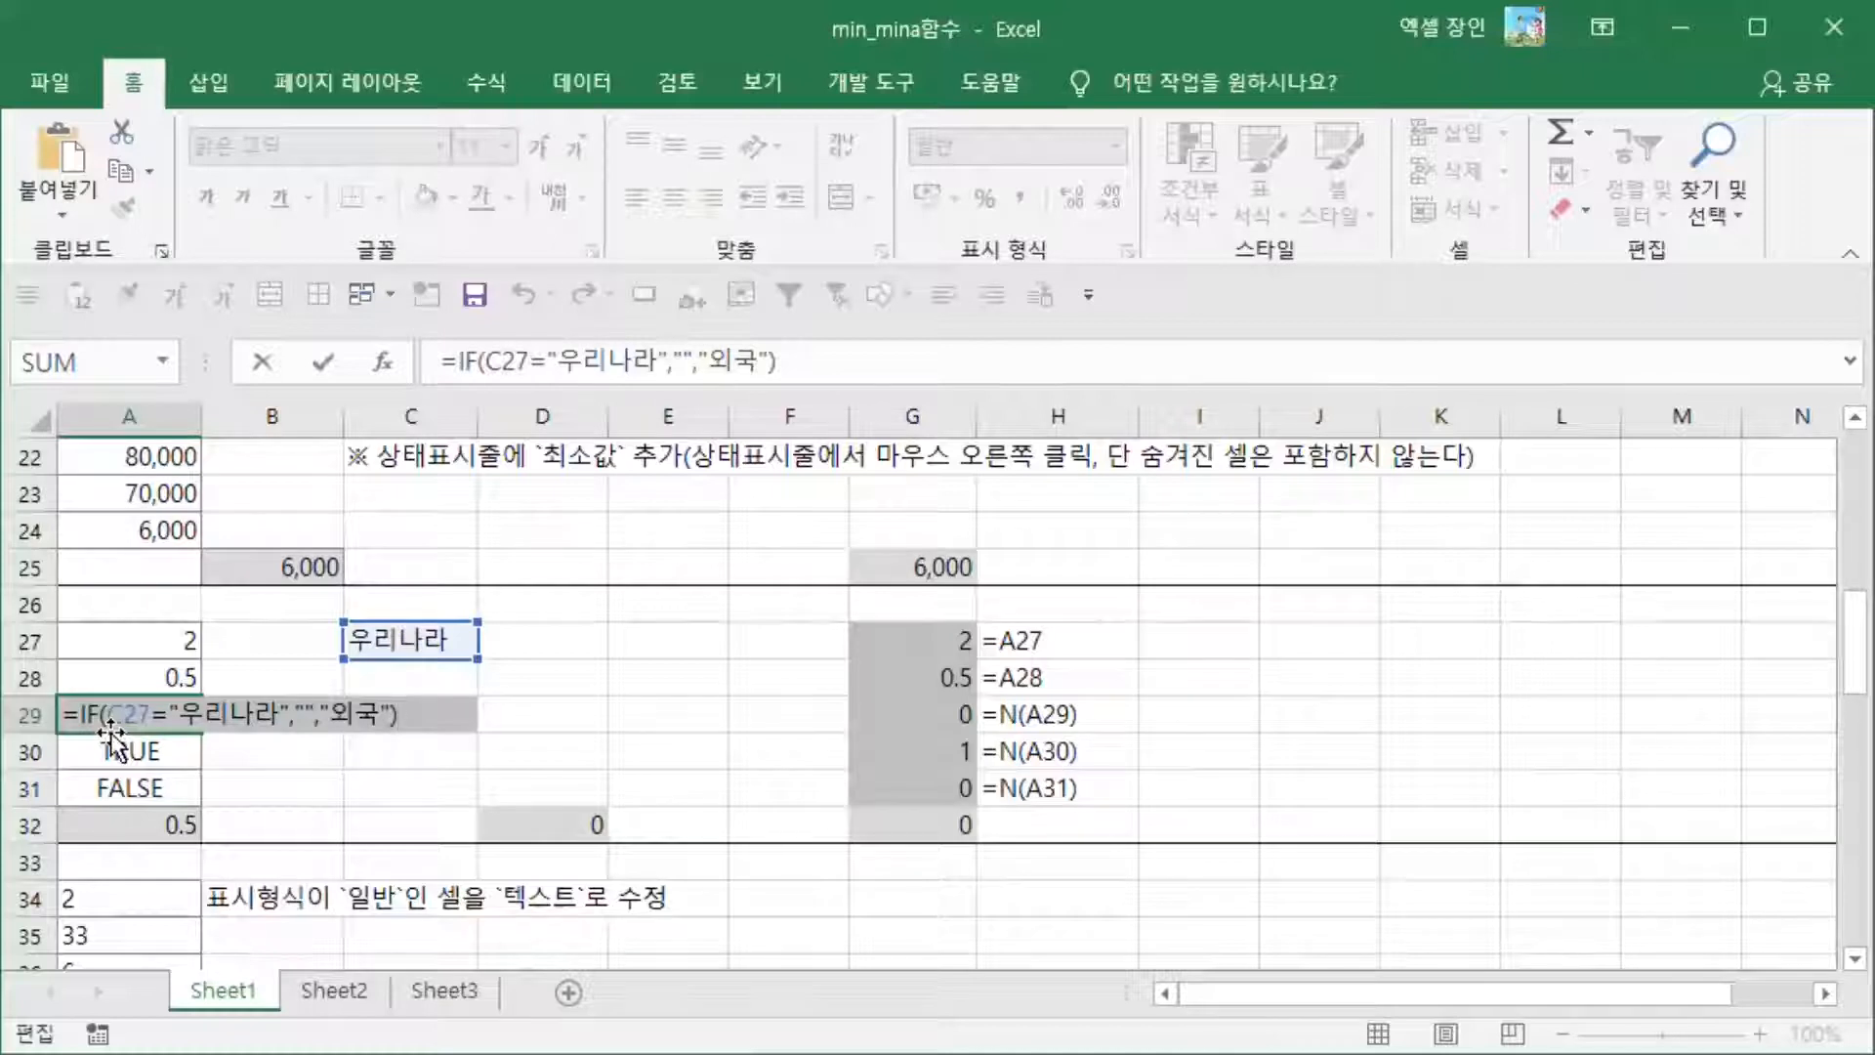
pyautogui.hotkey('ctrl', 'Return')
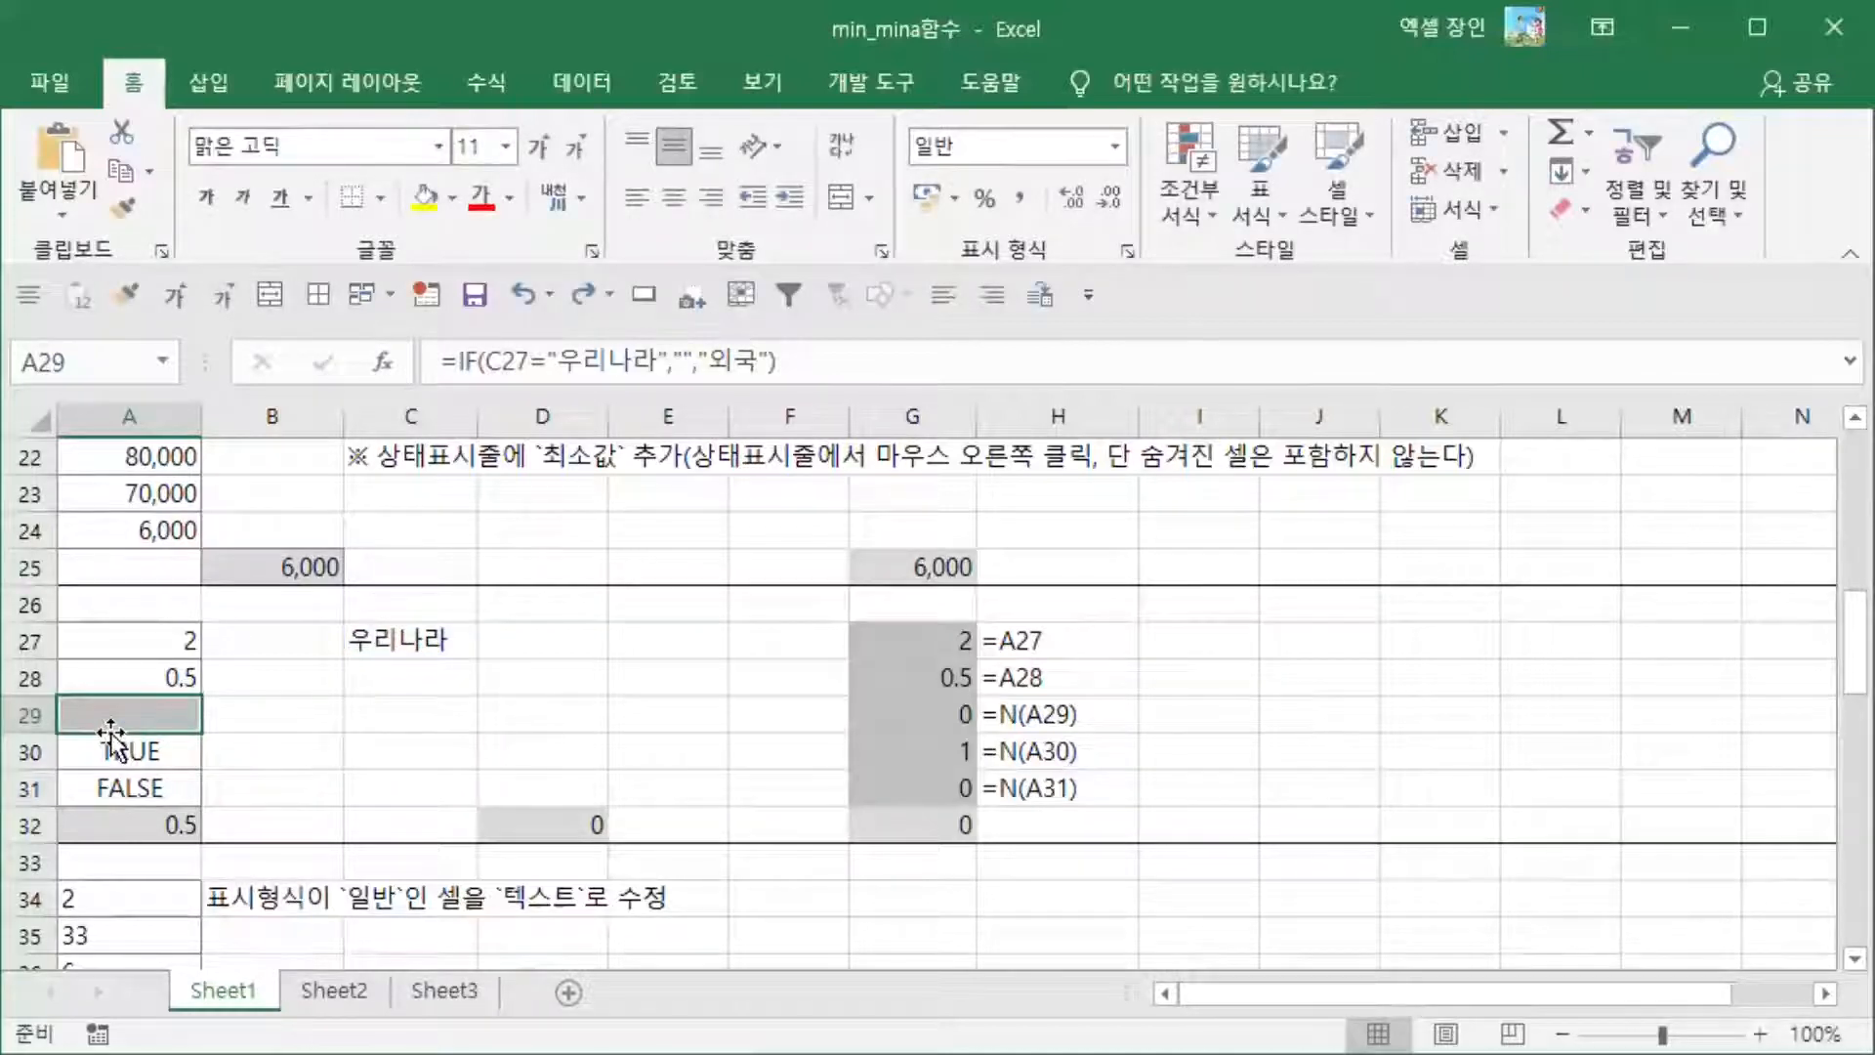
# Step: Compare the non-numeric cells A29:A31 with the numbers in A27:A28 against the MIN result in A32
pyautogui.moveTo(118, 719); pyautogui.dragTo(129, 777)
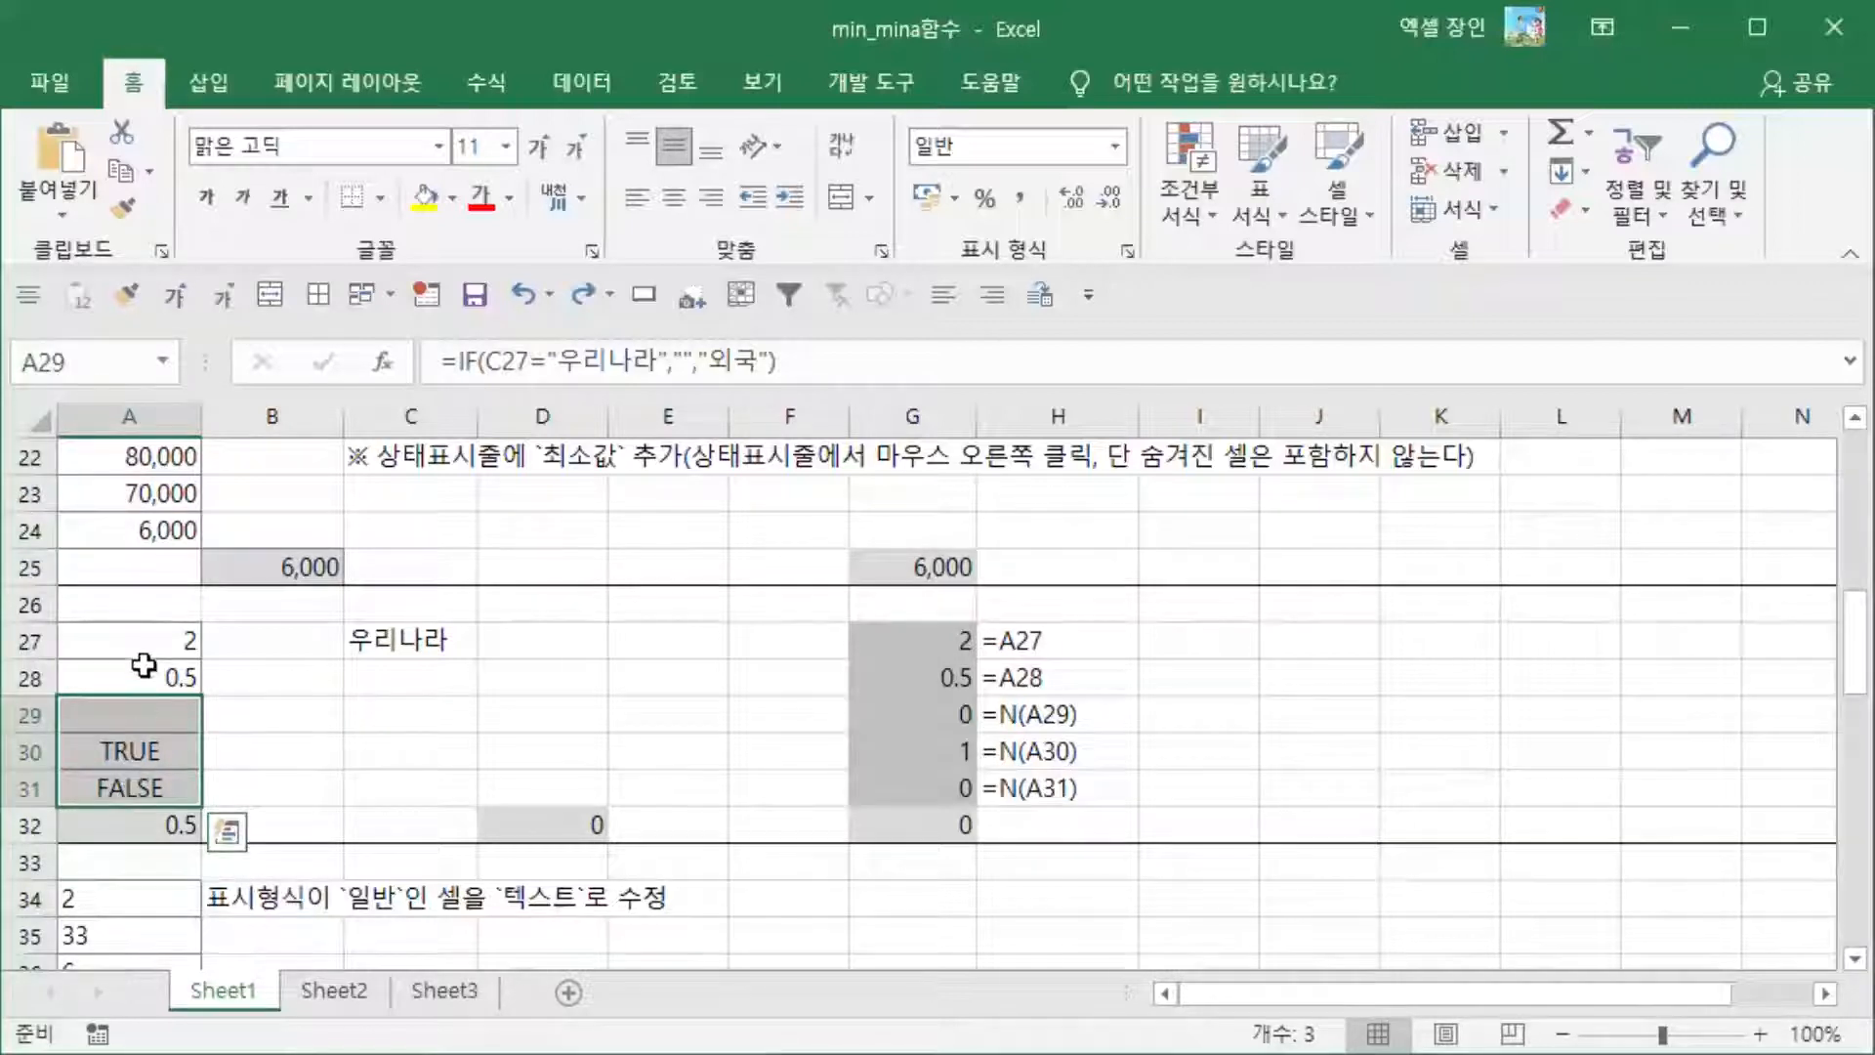
pyautogui.moveTo(147, 644); pyautogui.dragTo(148, 676)
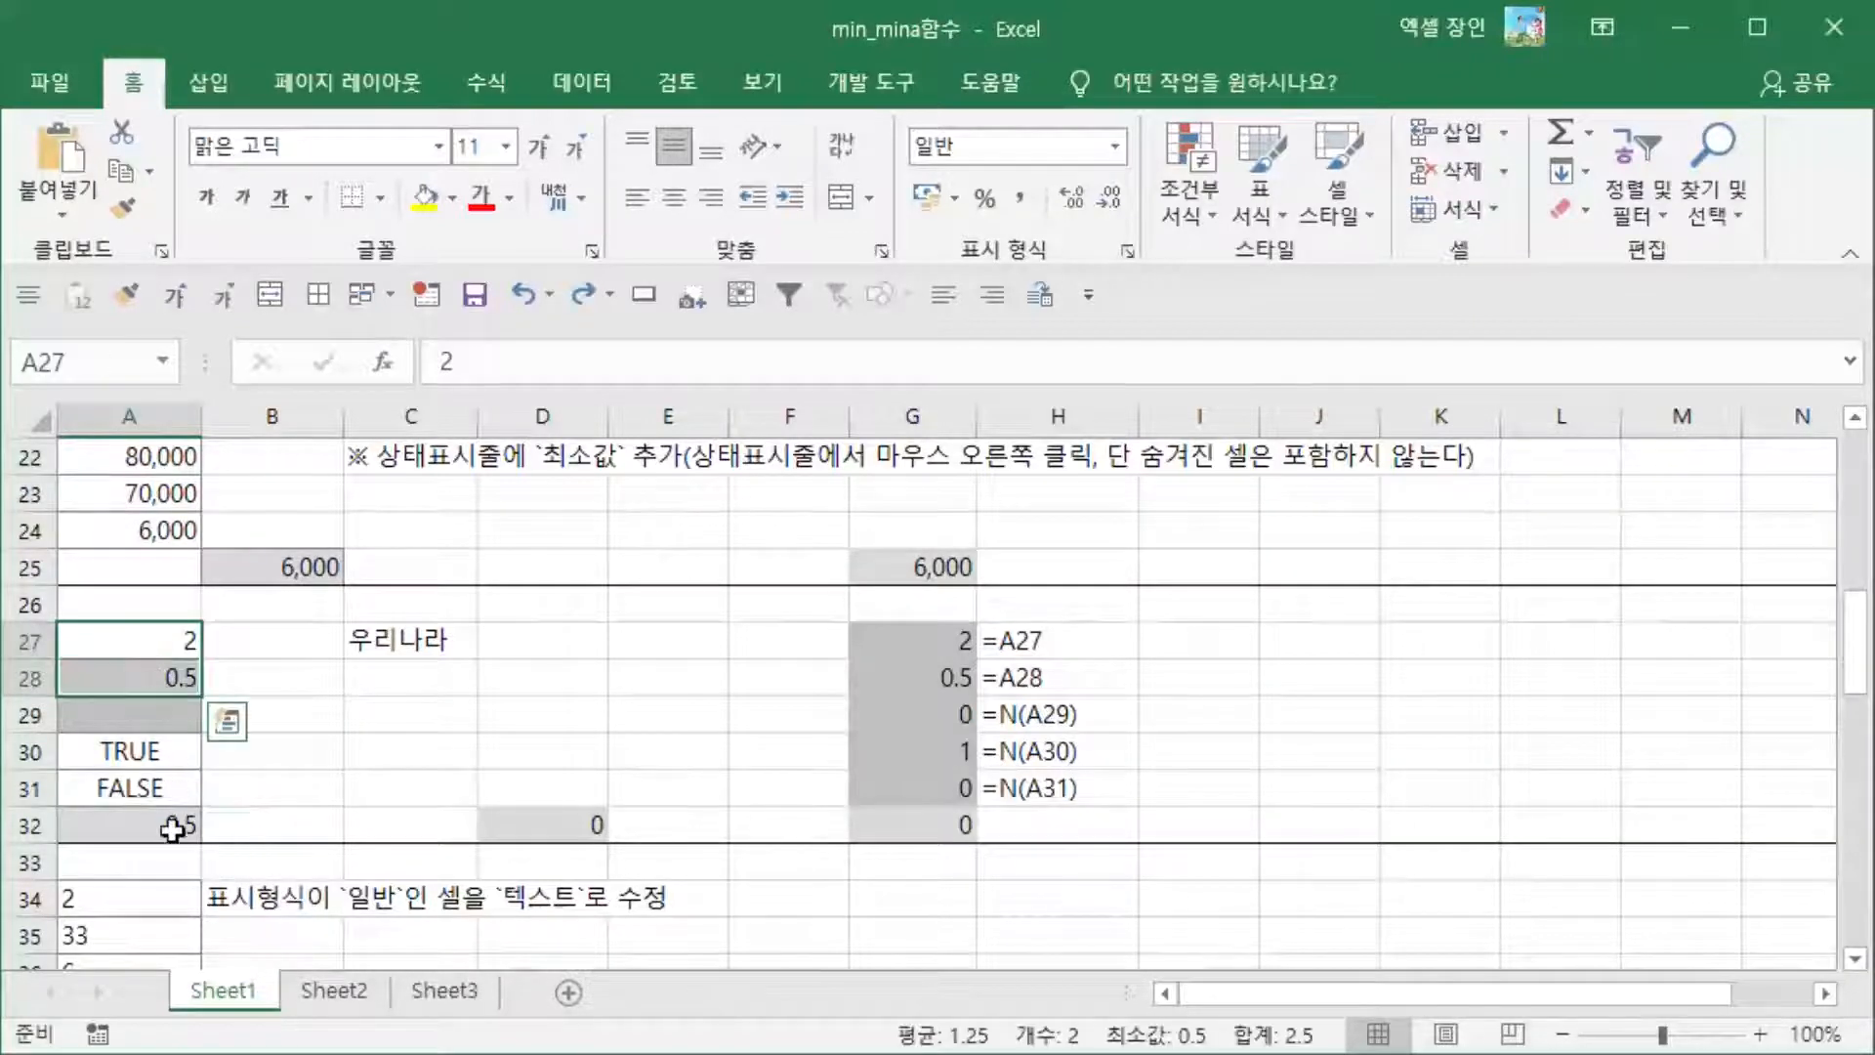
pyautogui.click(172, 833)
# Step: Examine the MINA formula in D32 with its range A27:A31, and consult the MINA notes at the start of the sheet
pyautogui.click(511, 829)
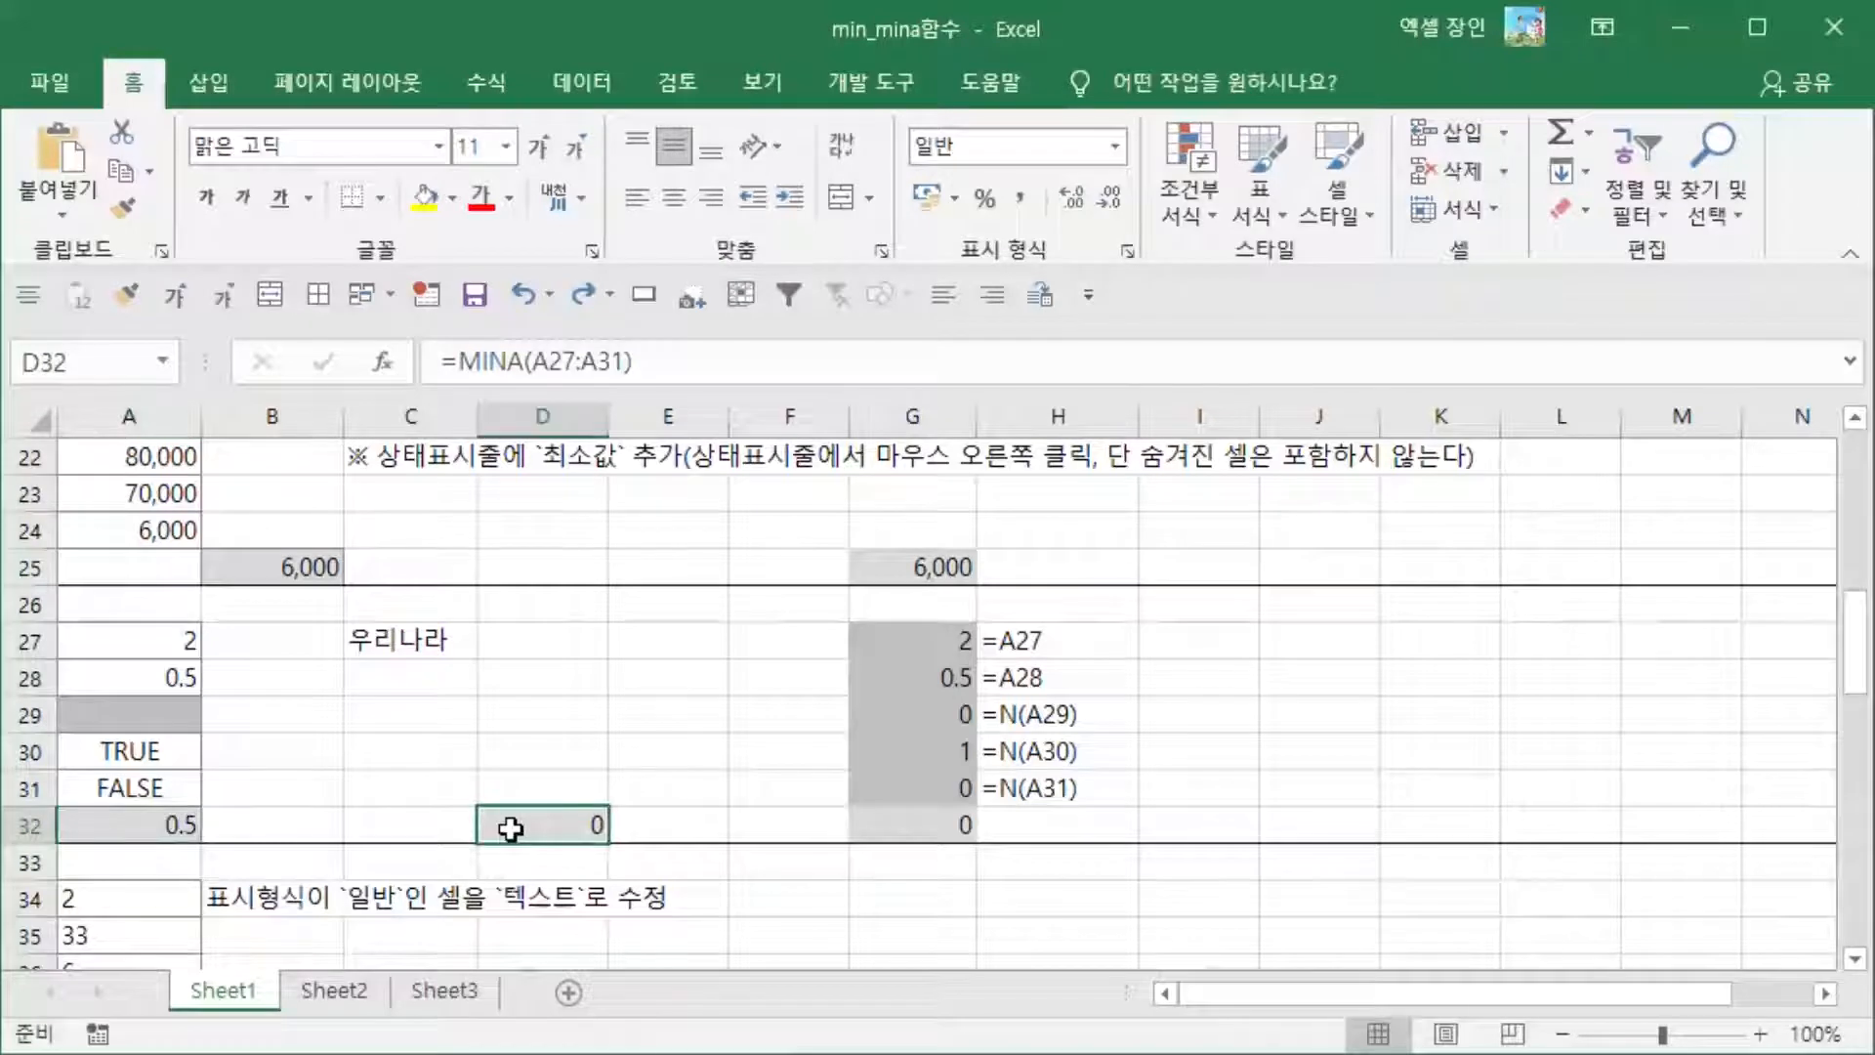
pyautogui.doubleClick(511, 830)
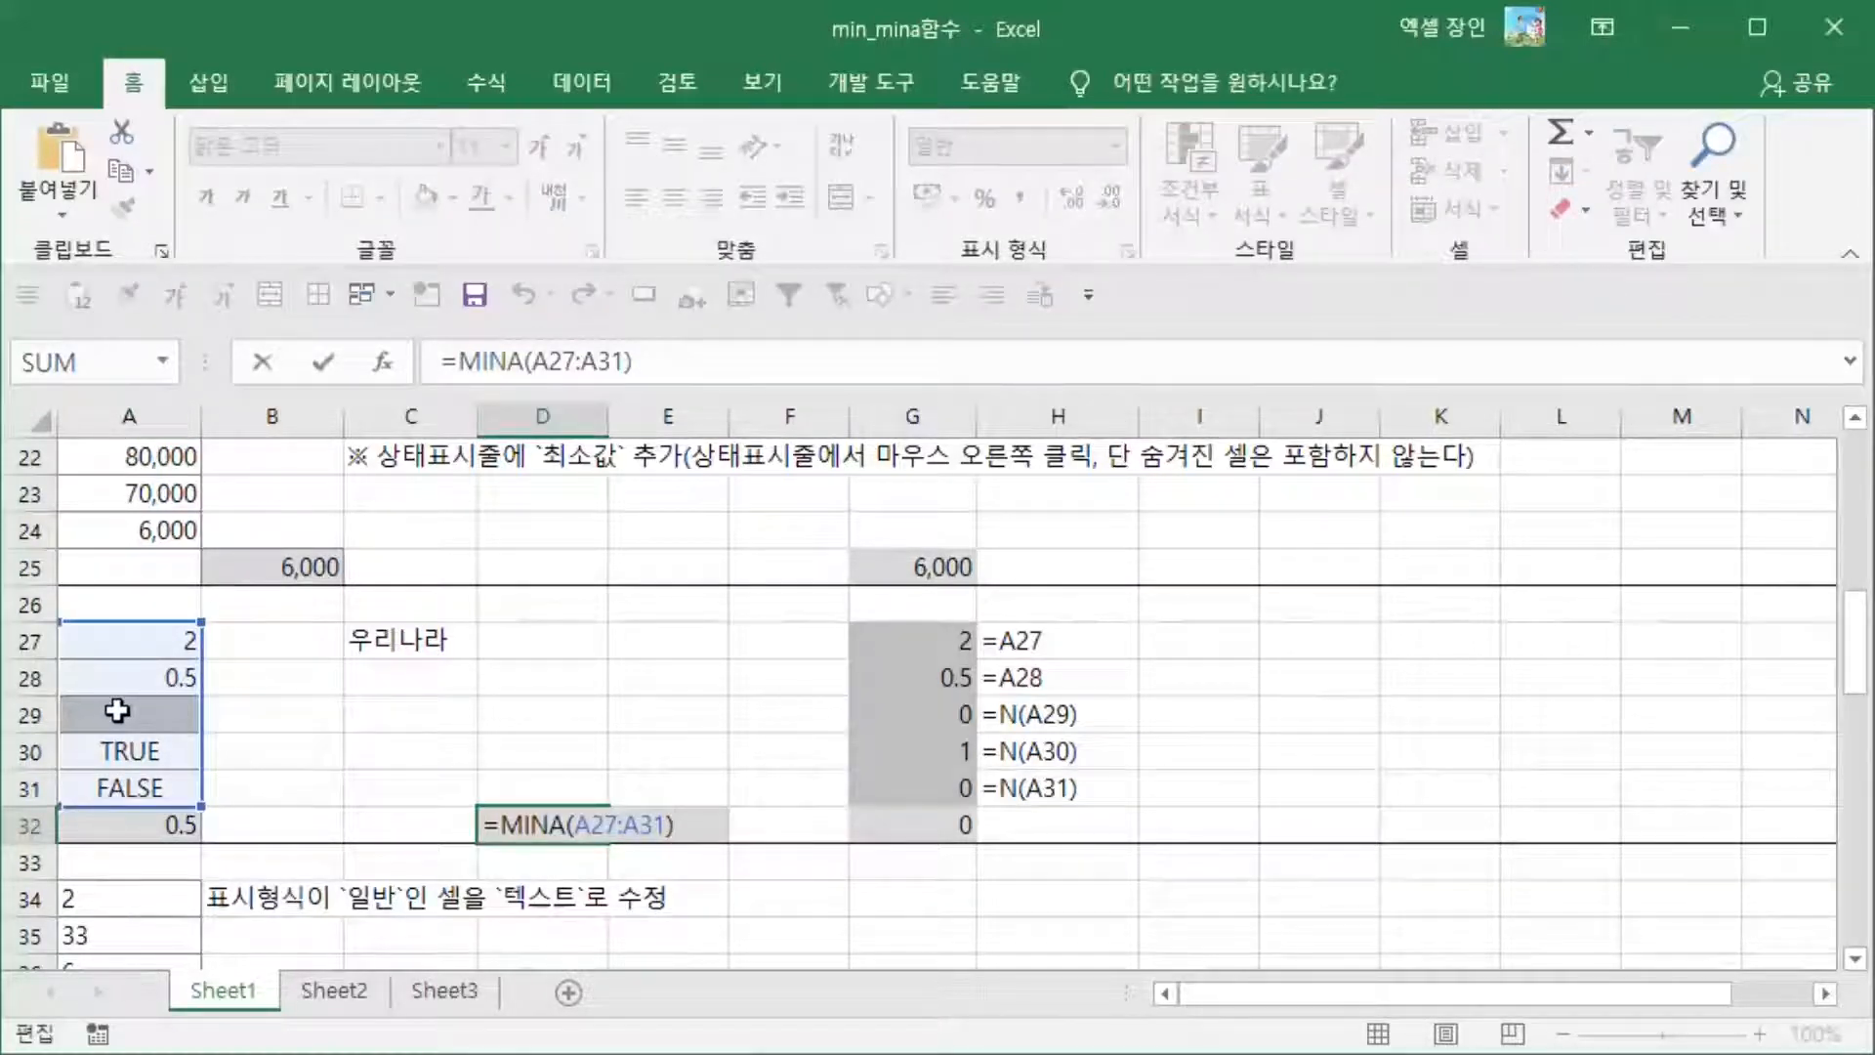
pyautogui.scroll(4, 118, 711)
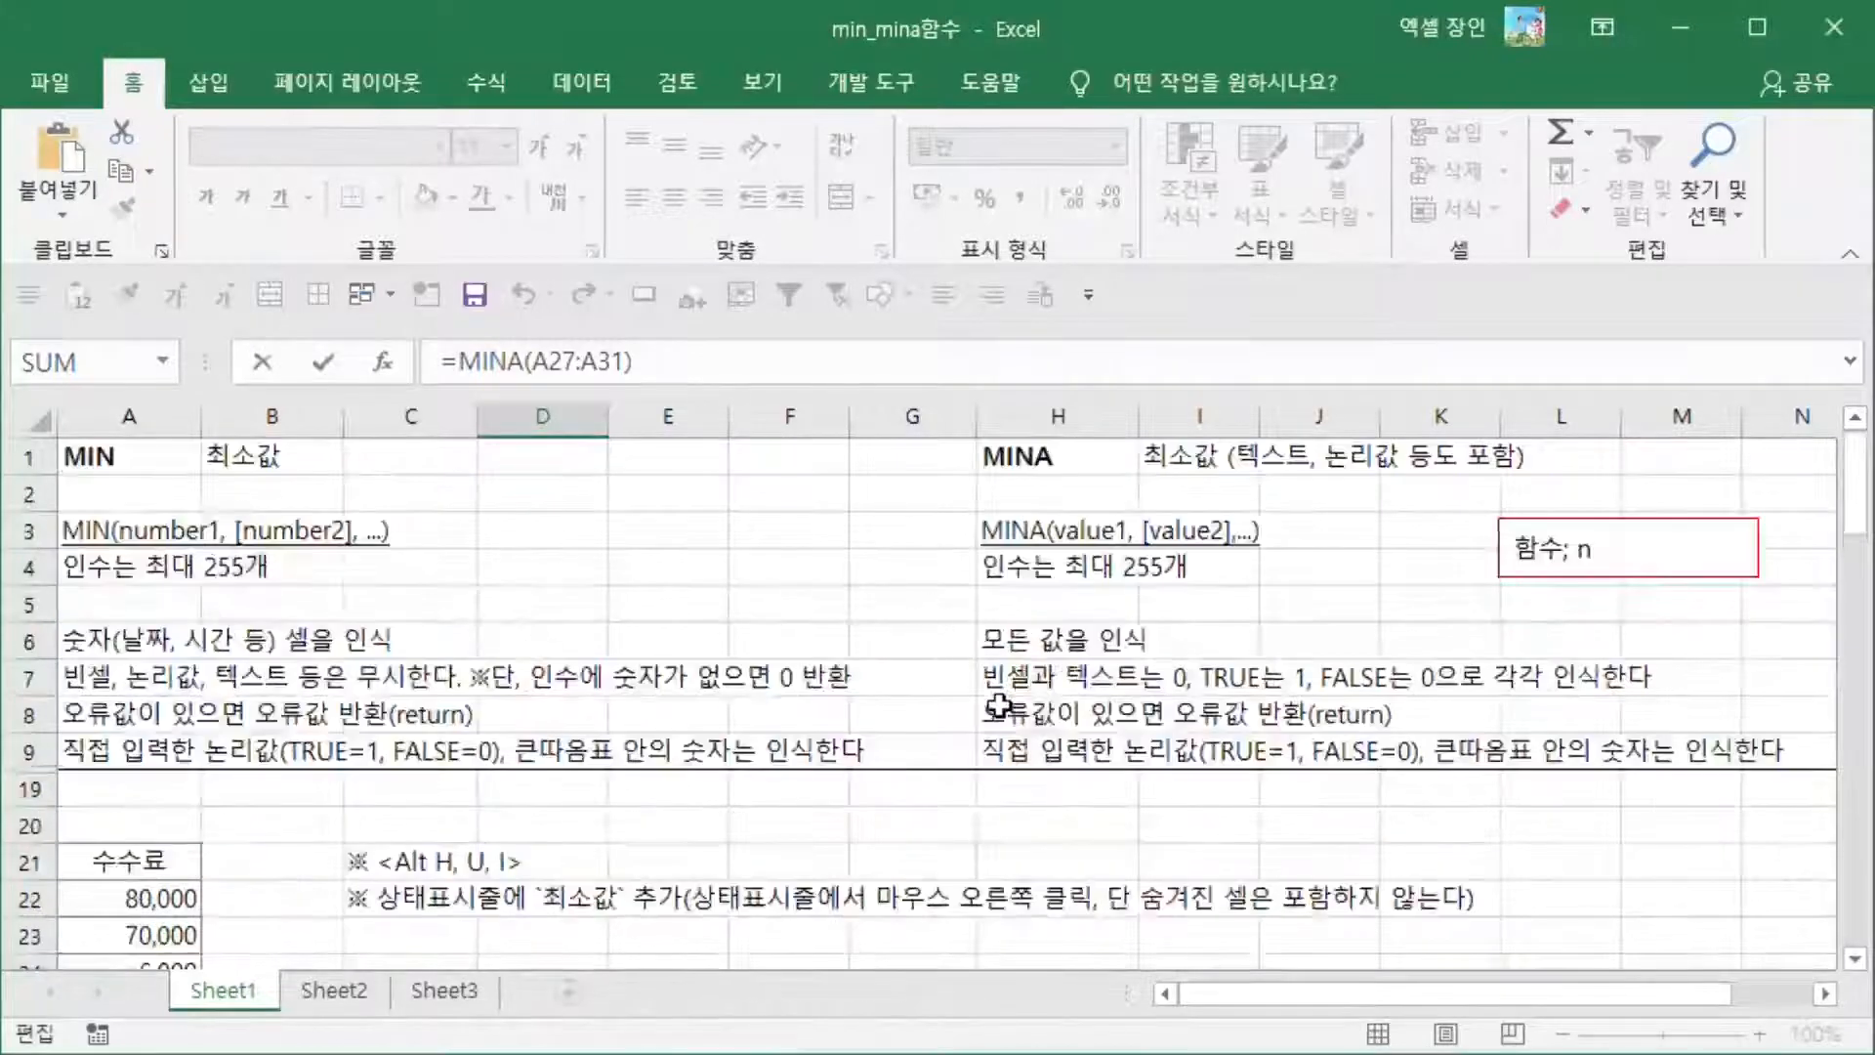
pyautogui.scroll(-5, 1033, 674)
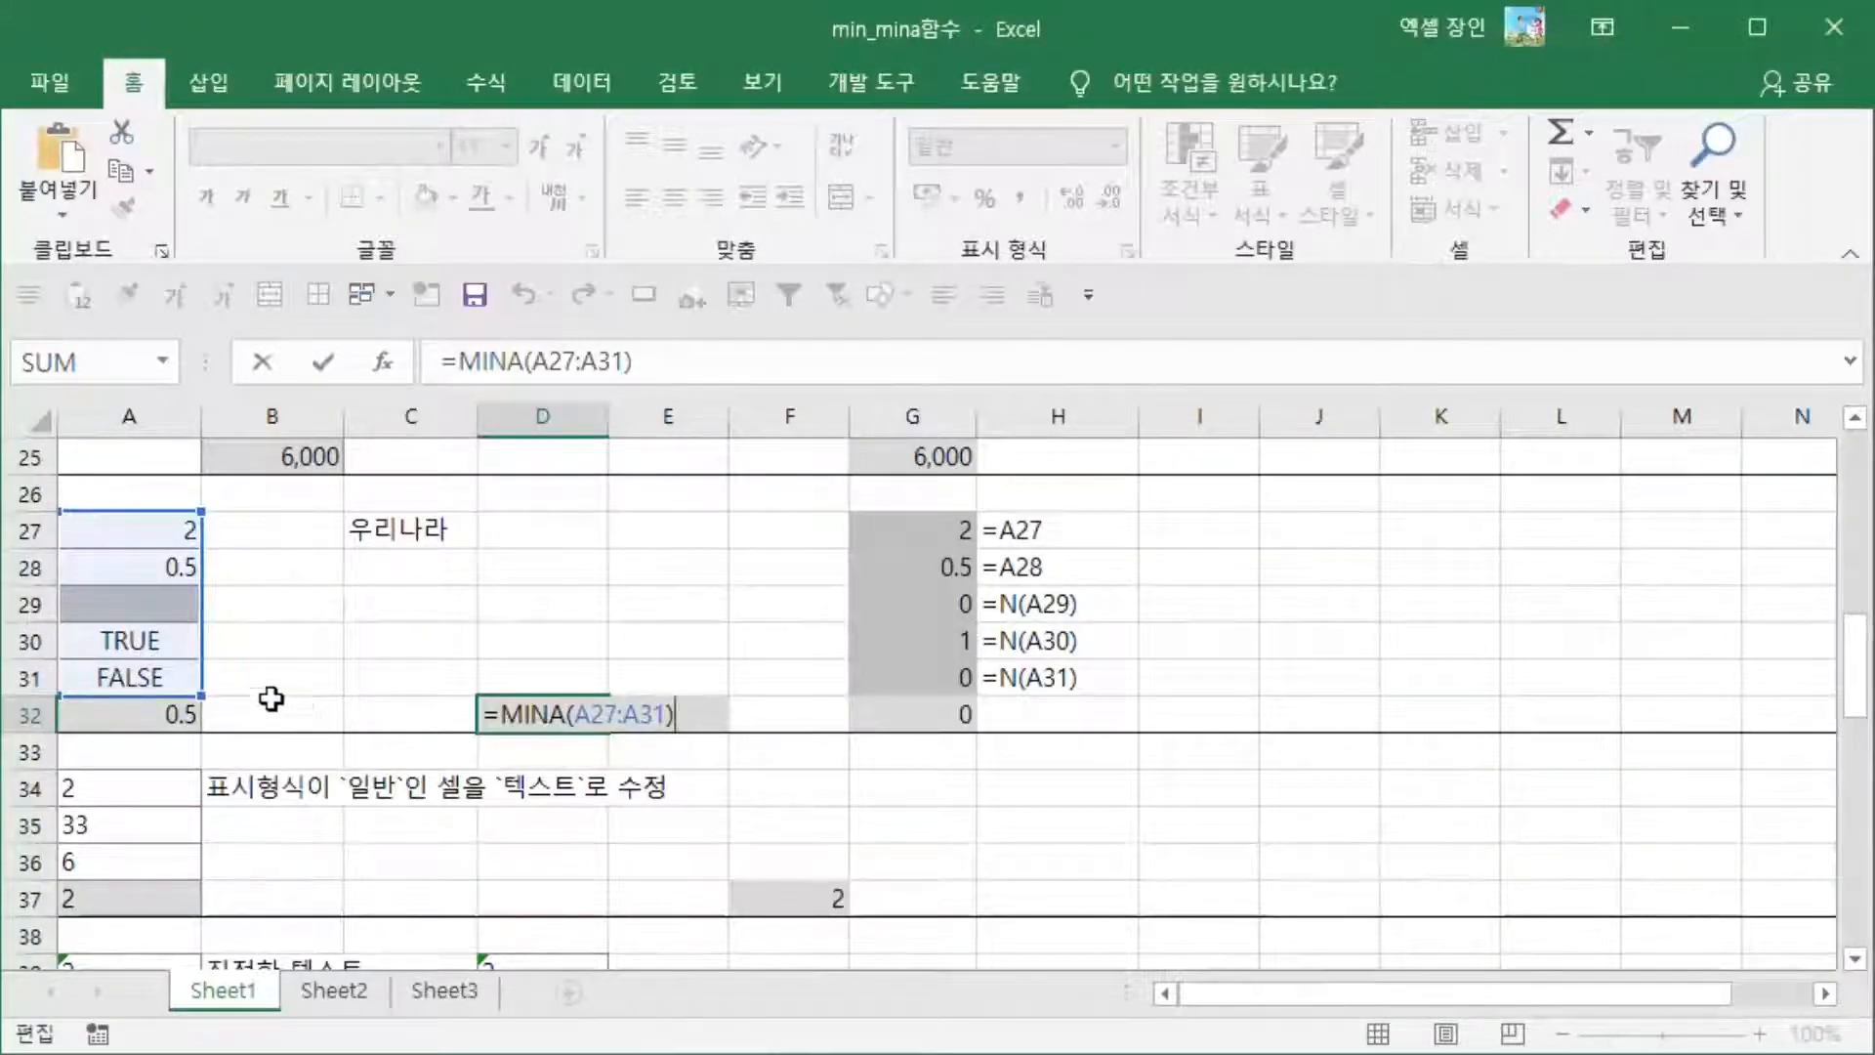
pyautogui.press('Return')
pyautogui.press('Up')
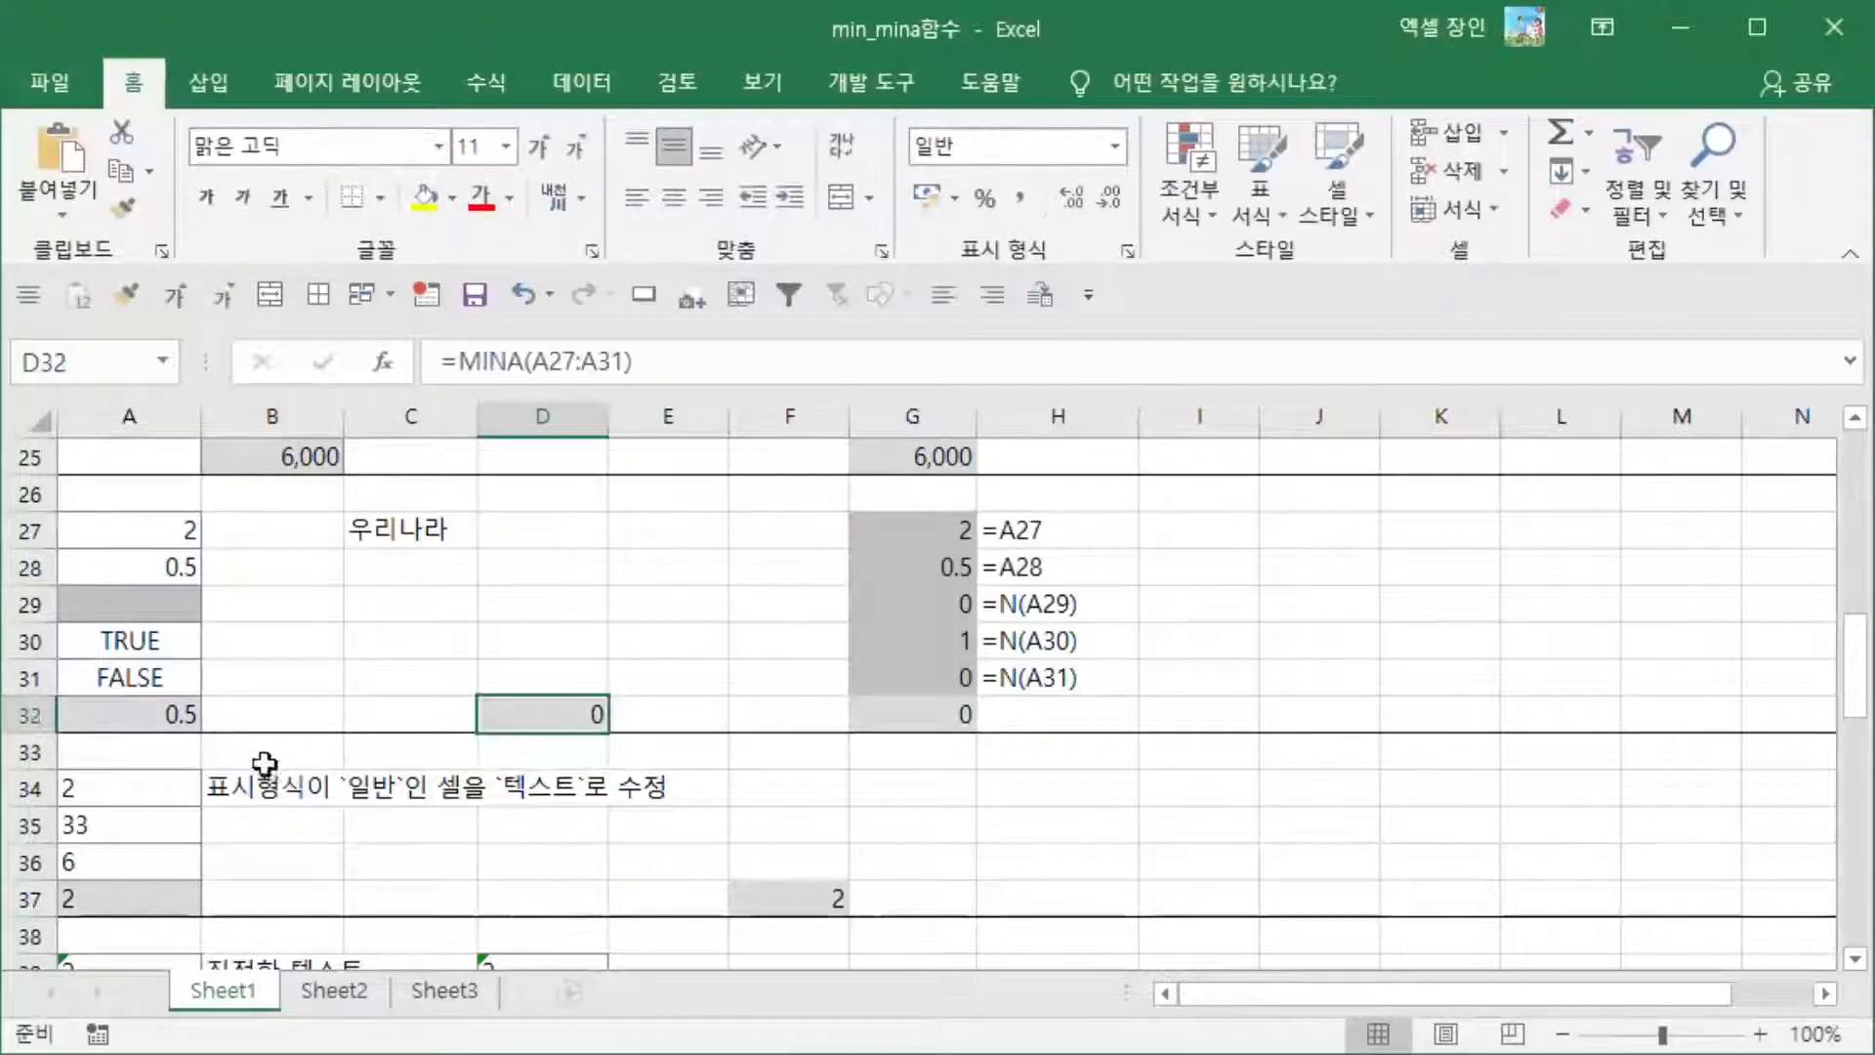
# Step: Compare the logical values in A30:A31 with the reference and N function conversions in G27:G31
pyautogui.click(126, 684)
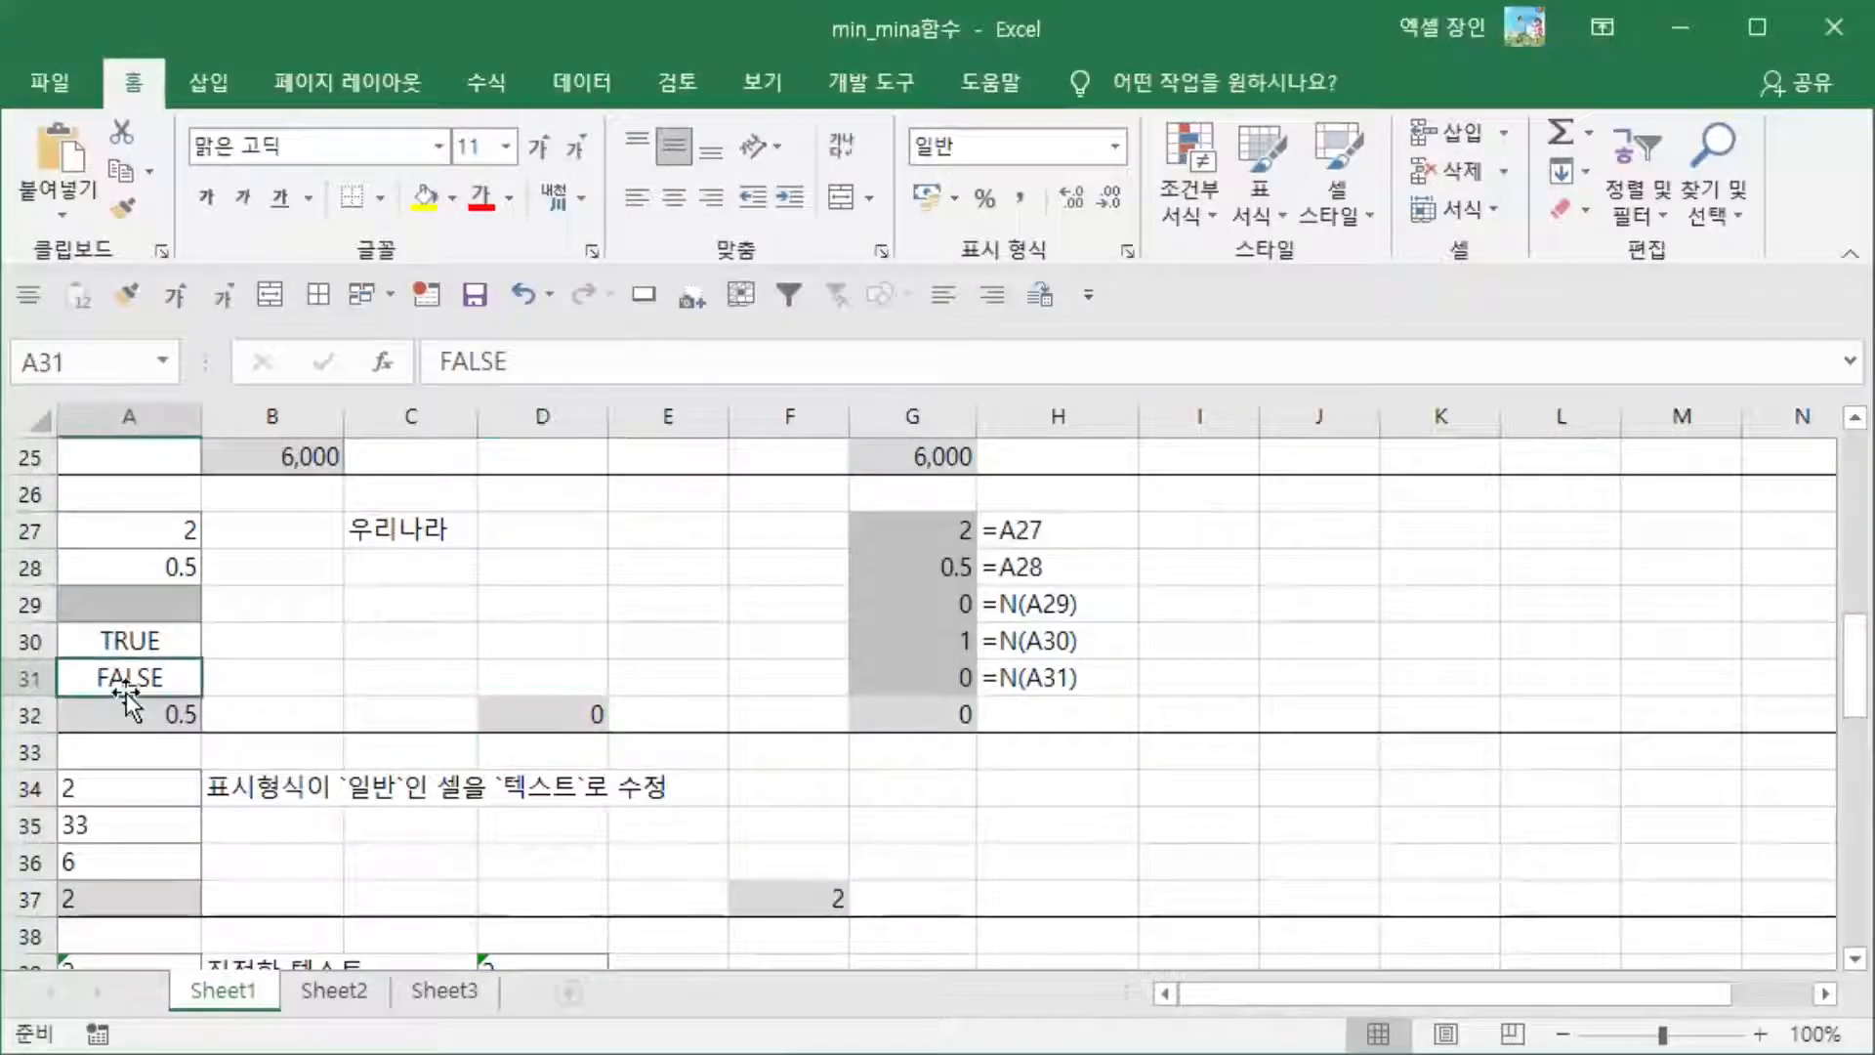
pyautogui.click(121, 642)
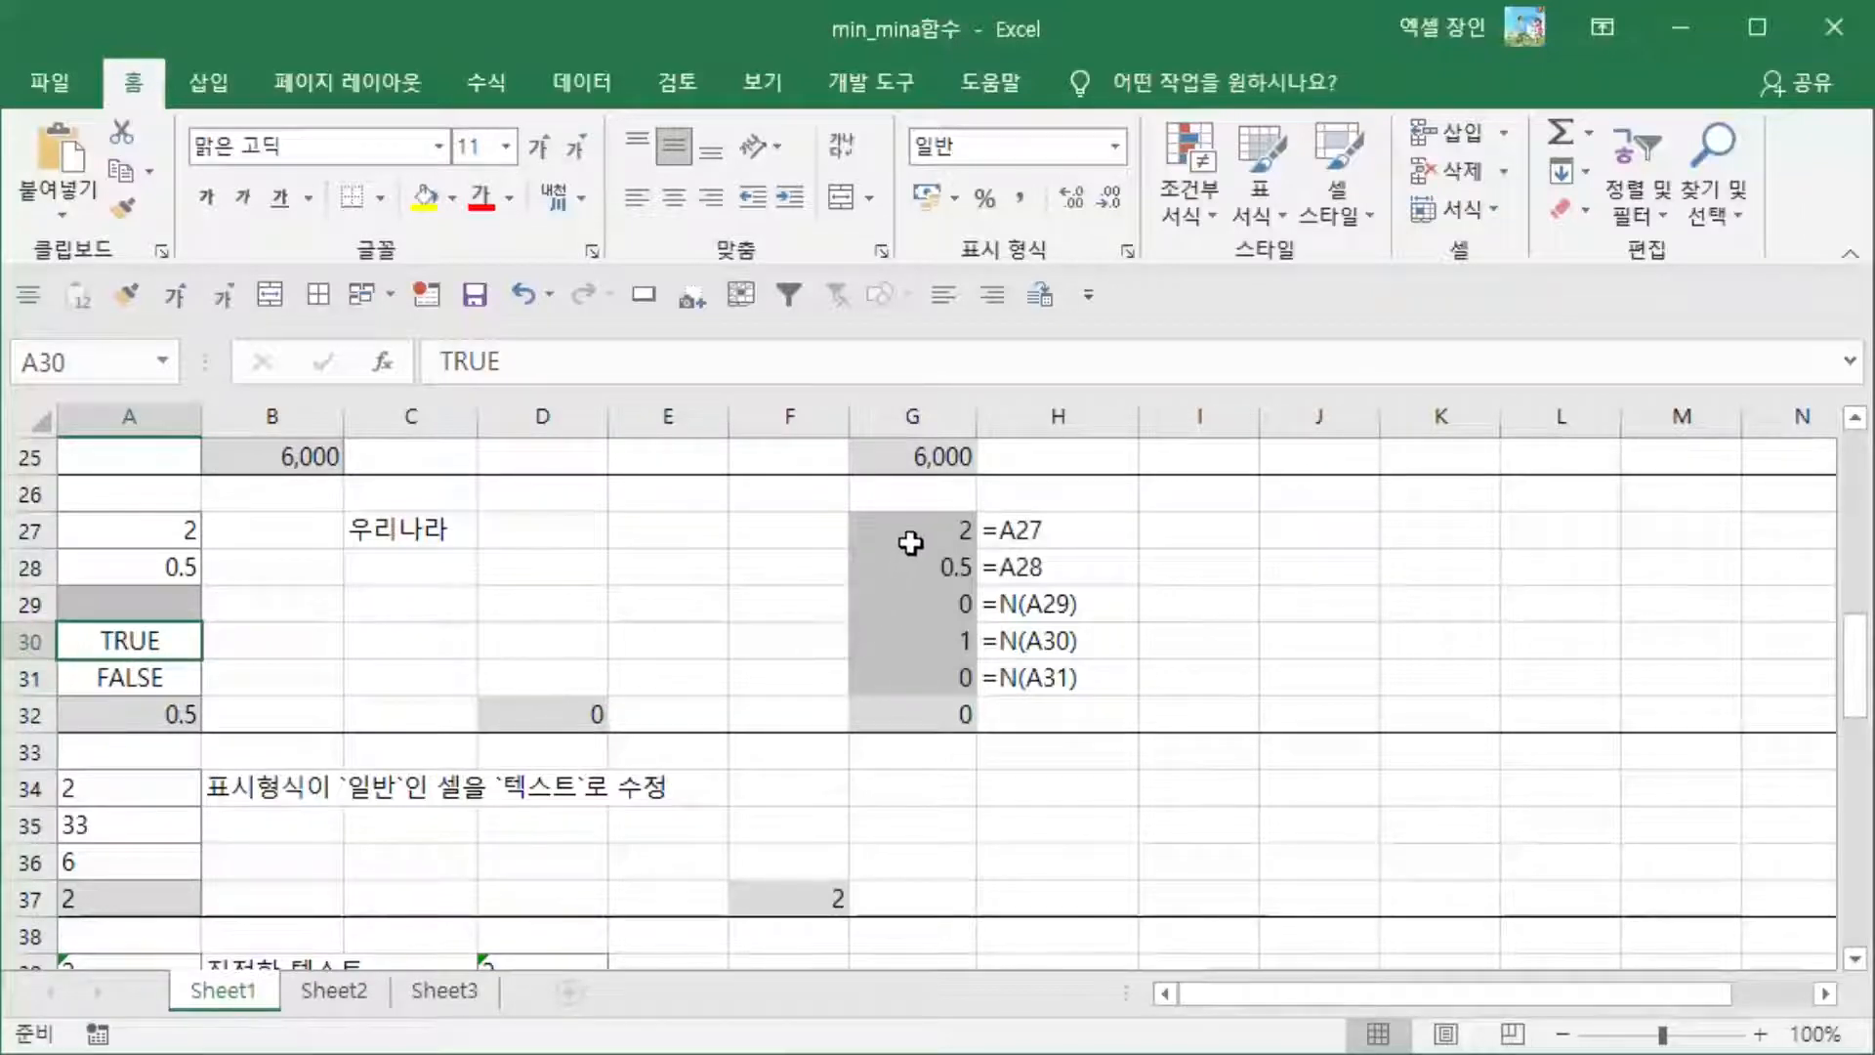
pyautogui.click(907, 533)
pyautogui.moveTo(913, 568); pyautogui.dragTo(916, 665)
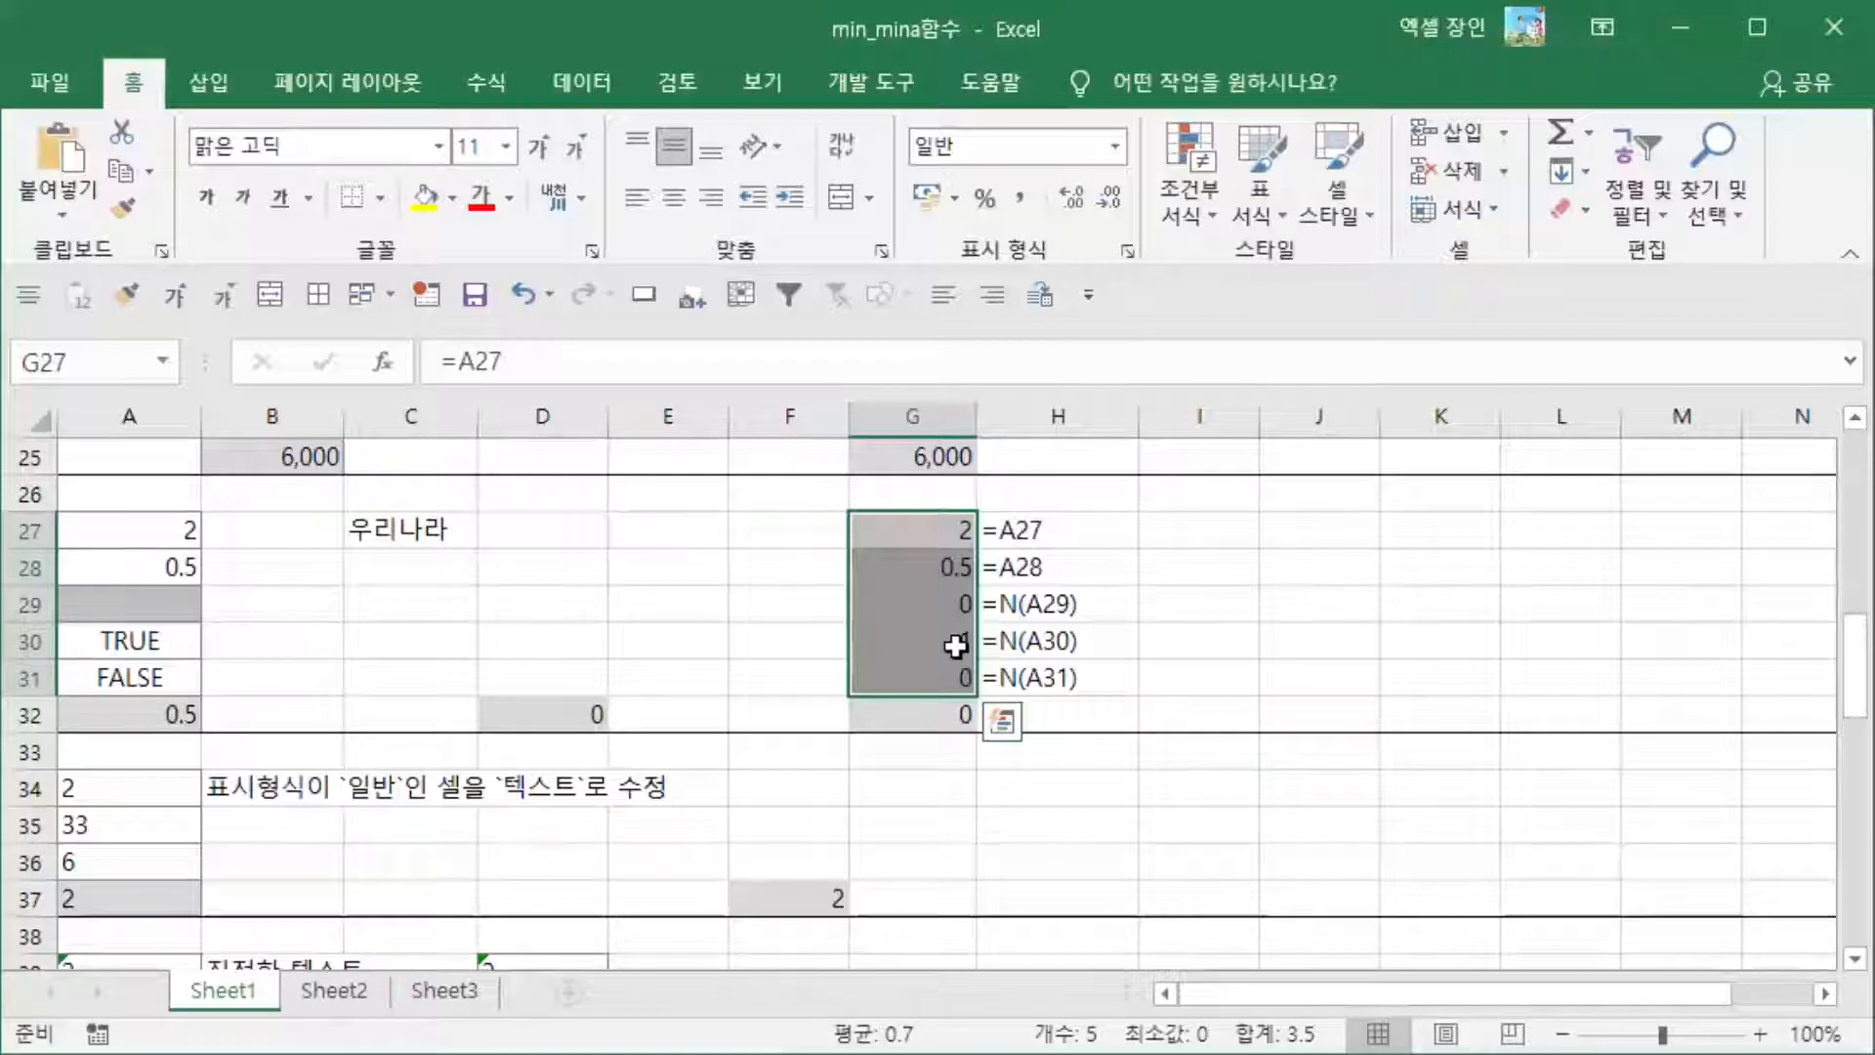
pyautogui.click(948, 604)
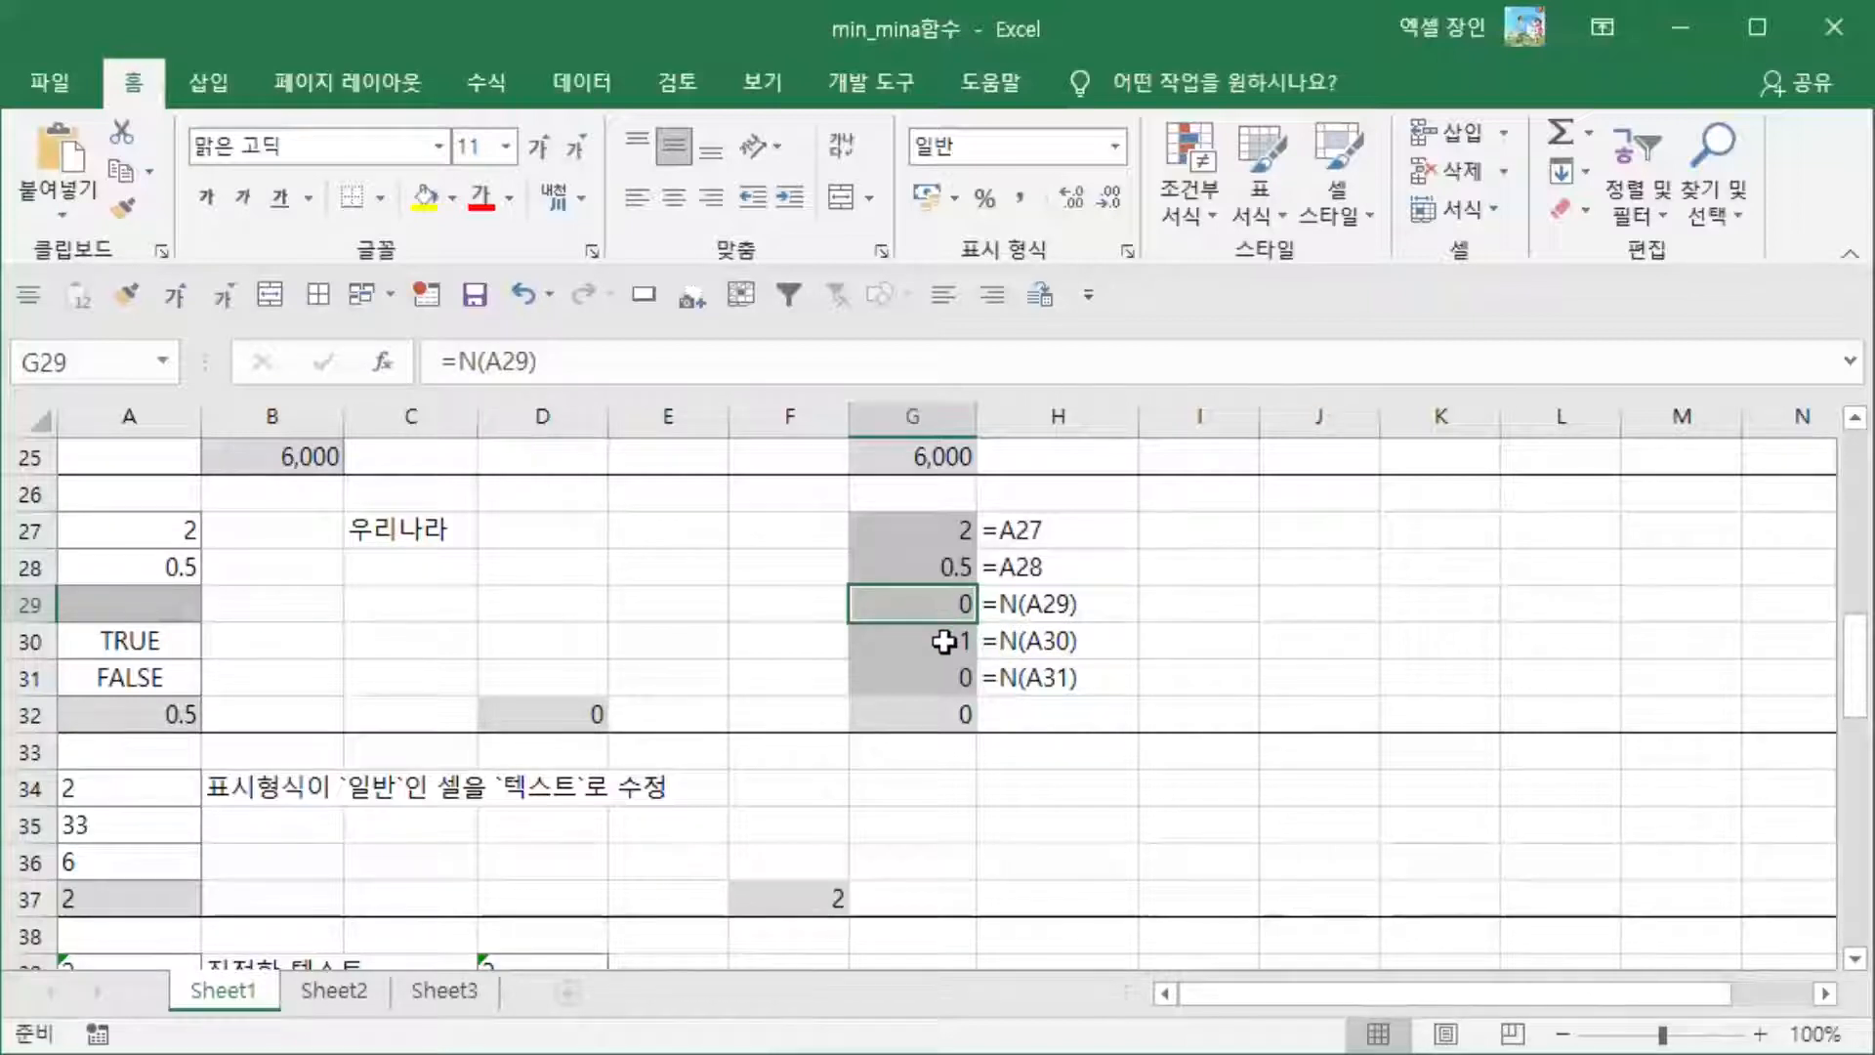
# Step: Examine the MINA formula in G32 and the converted range G27:G31 it references
pyautogui.click(947, 715)
pyautogui.press('F2')
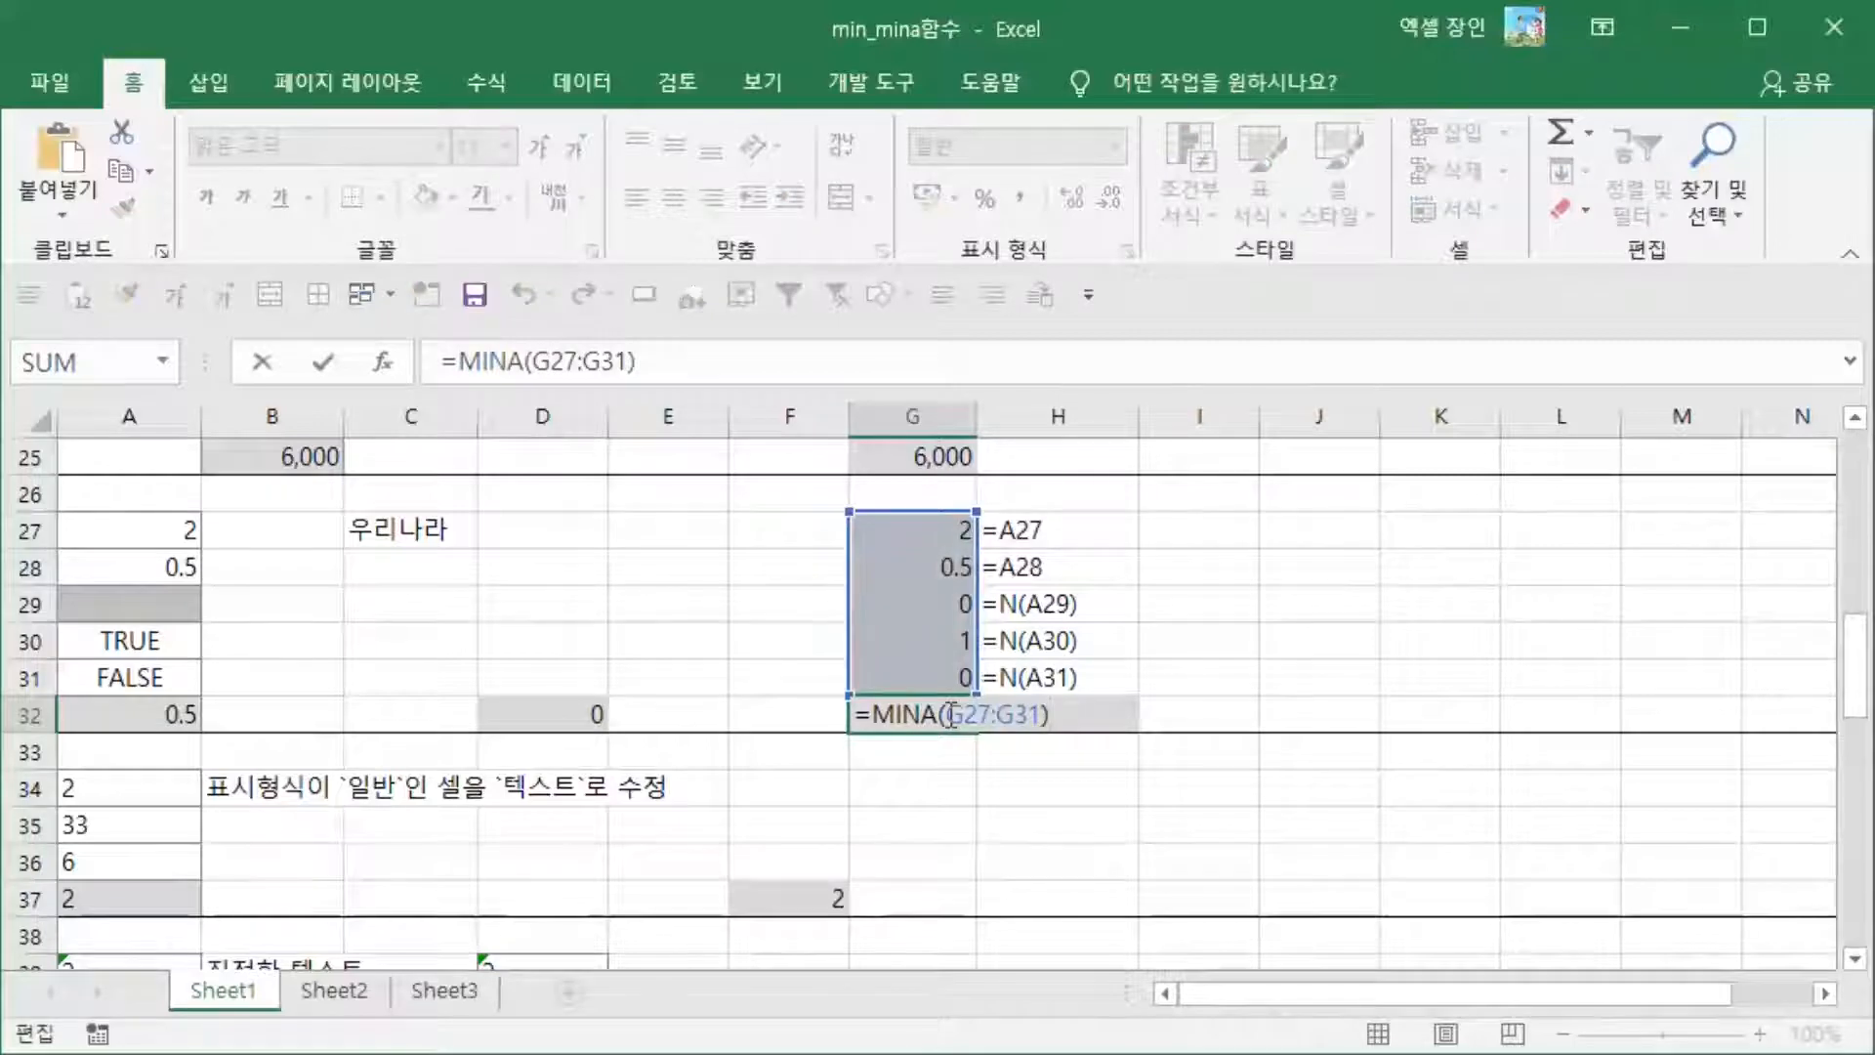
pyautogui.hotkey('ctrl', 'Return')
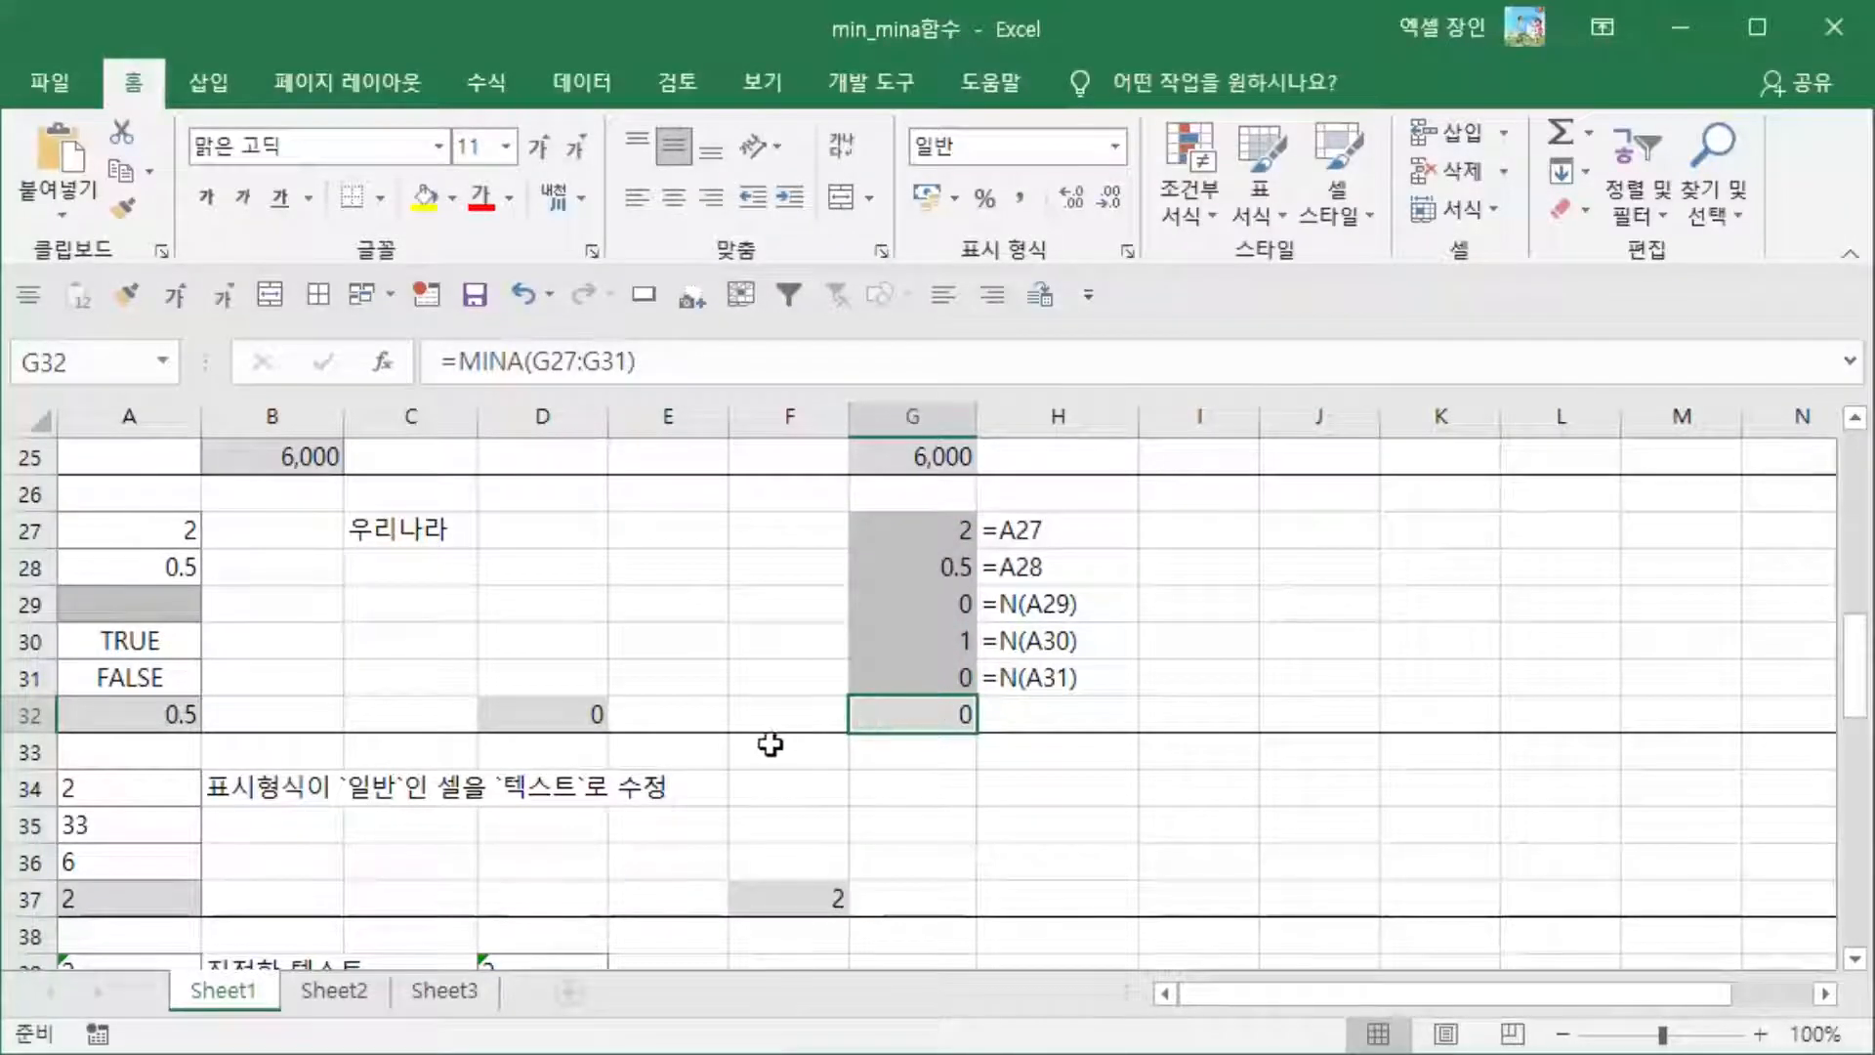
# Step: Set the number format of cells A34:A36 to 일반 (General) and switch it back to 텍스트 (Text)
pyautogui.scroll(-1, 765, 742)
pyautogui.moveTo(147, 677); pyautogui.dragTo(137, 740)
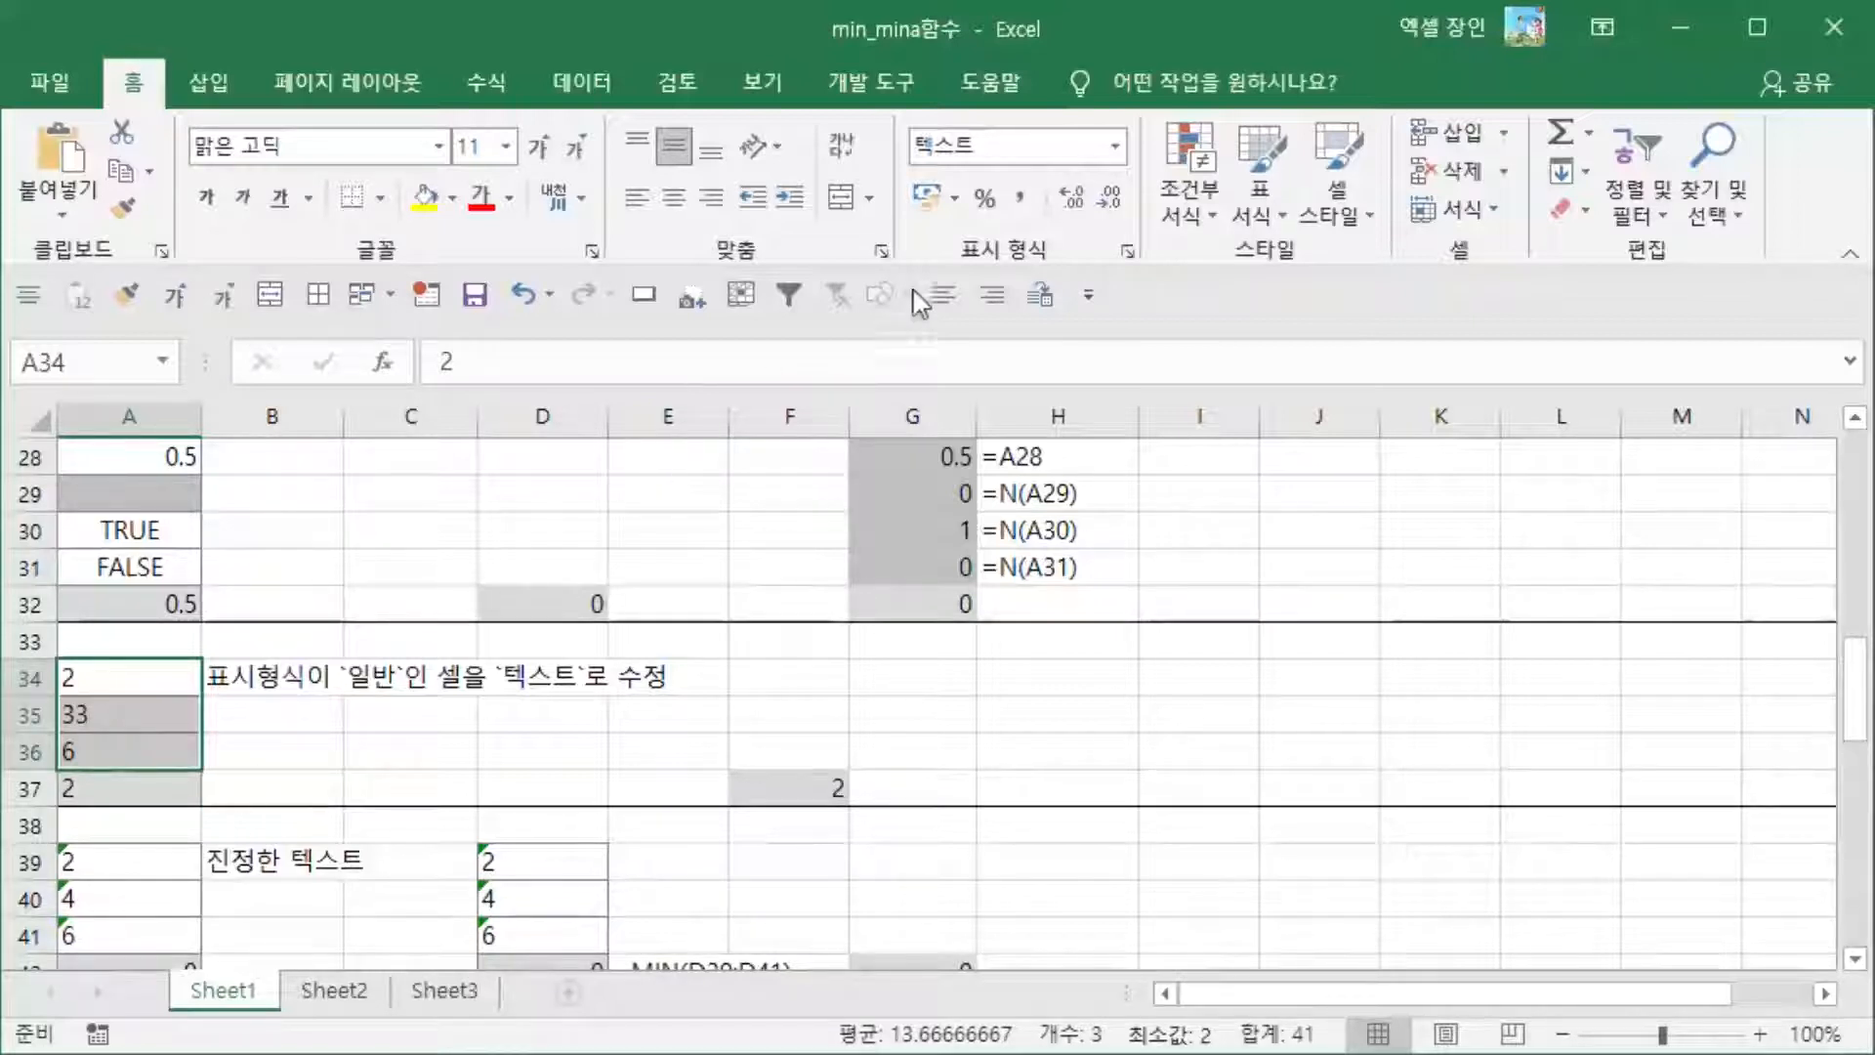
pyautogui.click(1114, 145)
pyautogui.click(1084, 234)
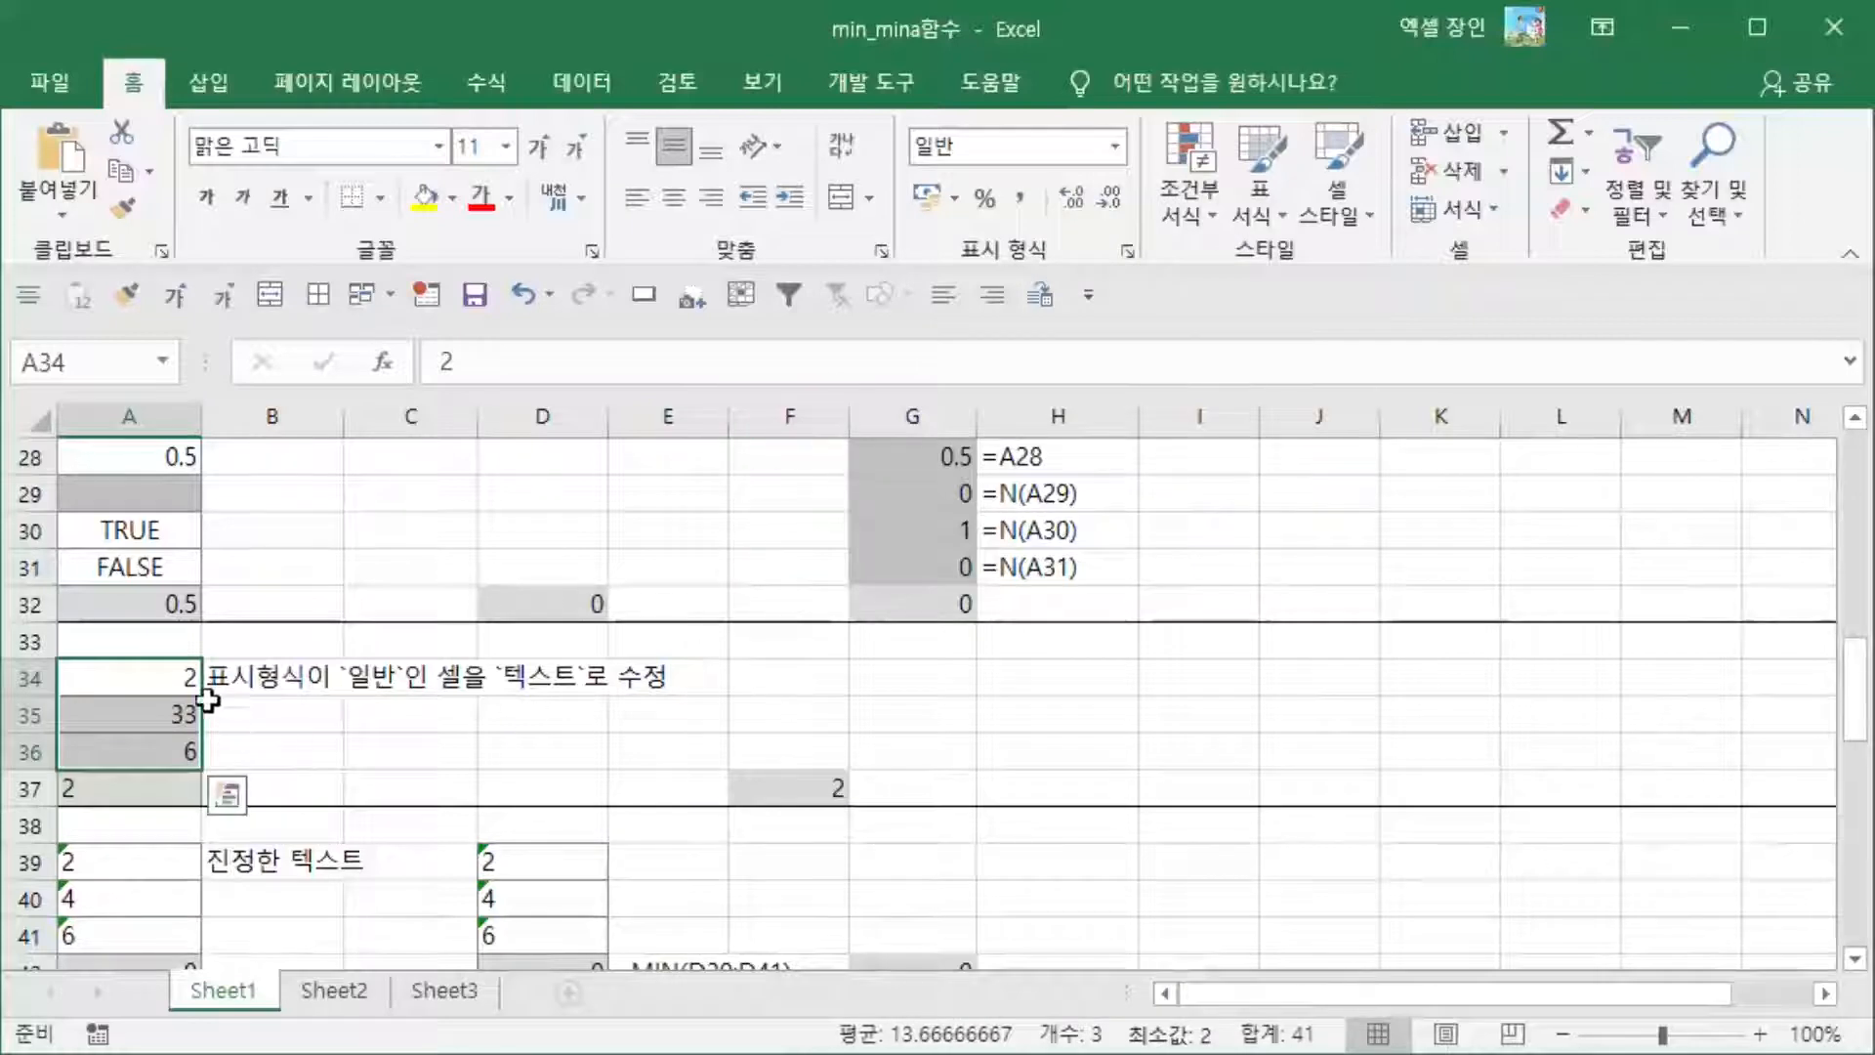
pyautogui.click(1114, 156)
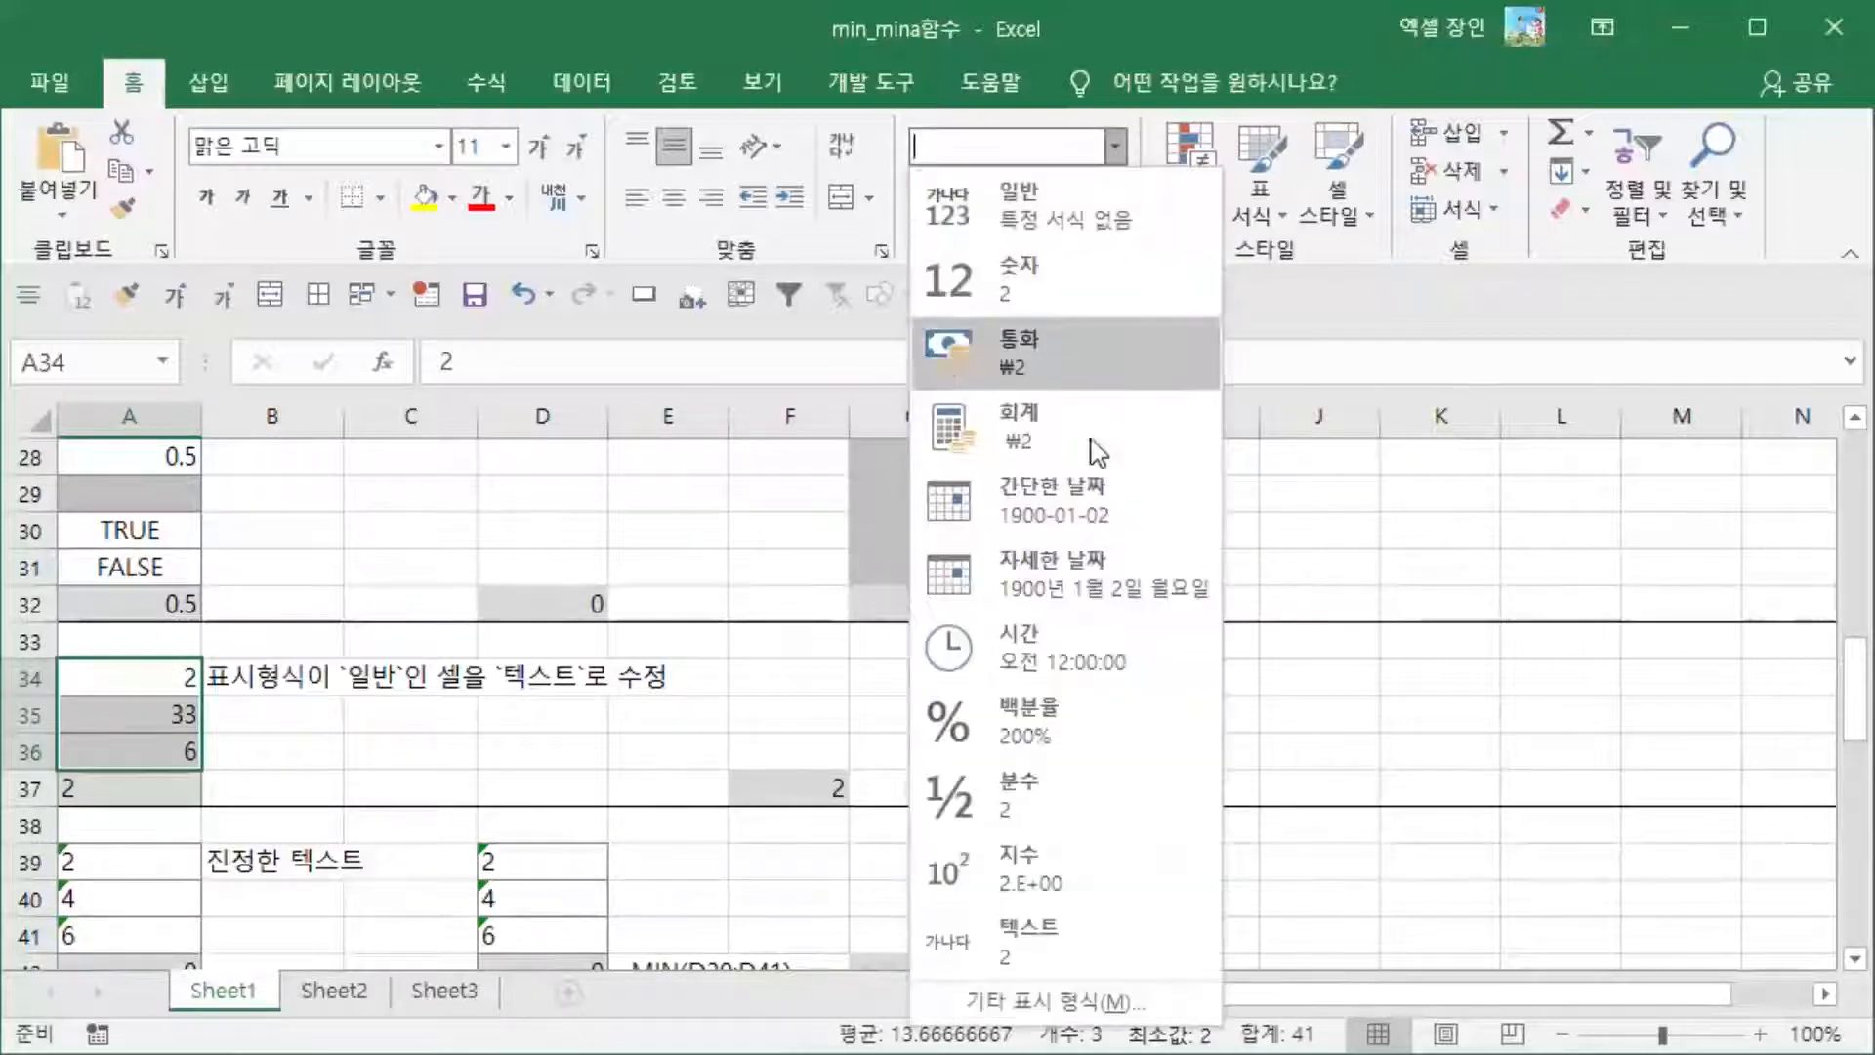
pyautogui.click(1097, 929)
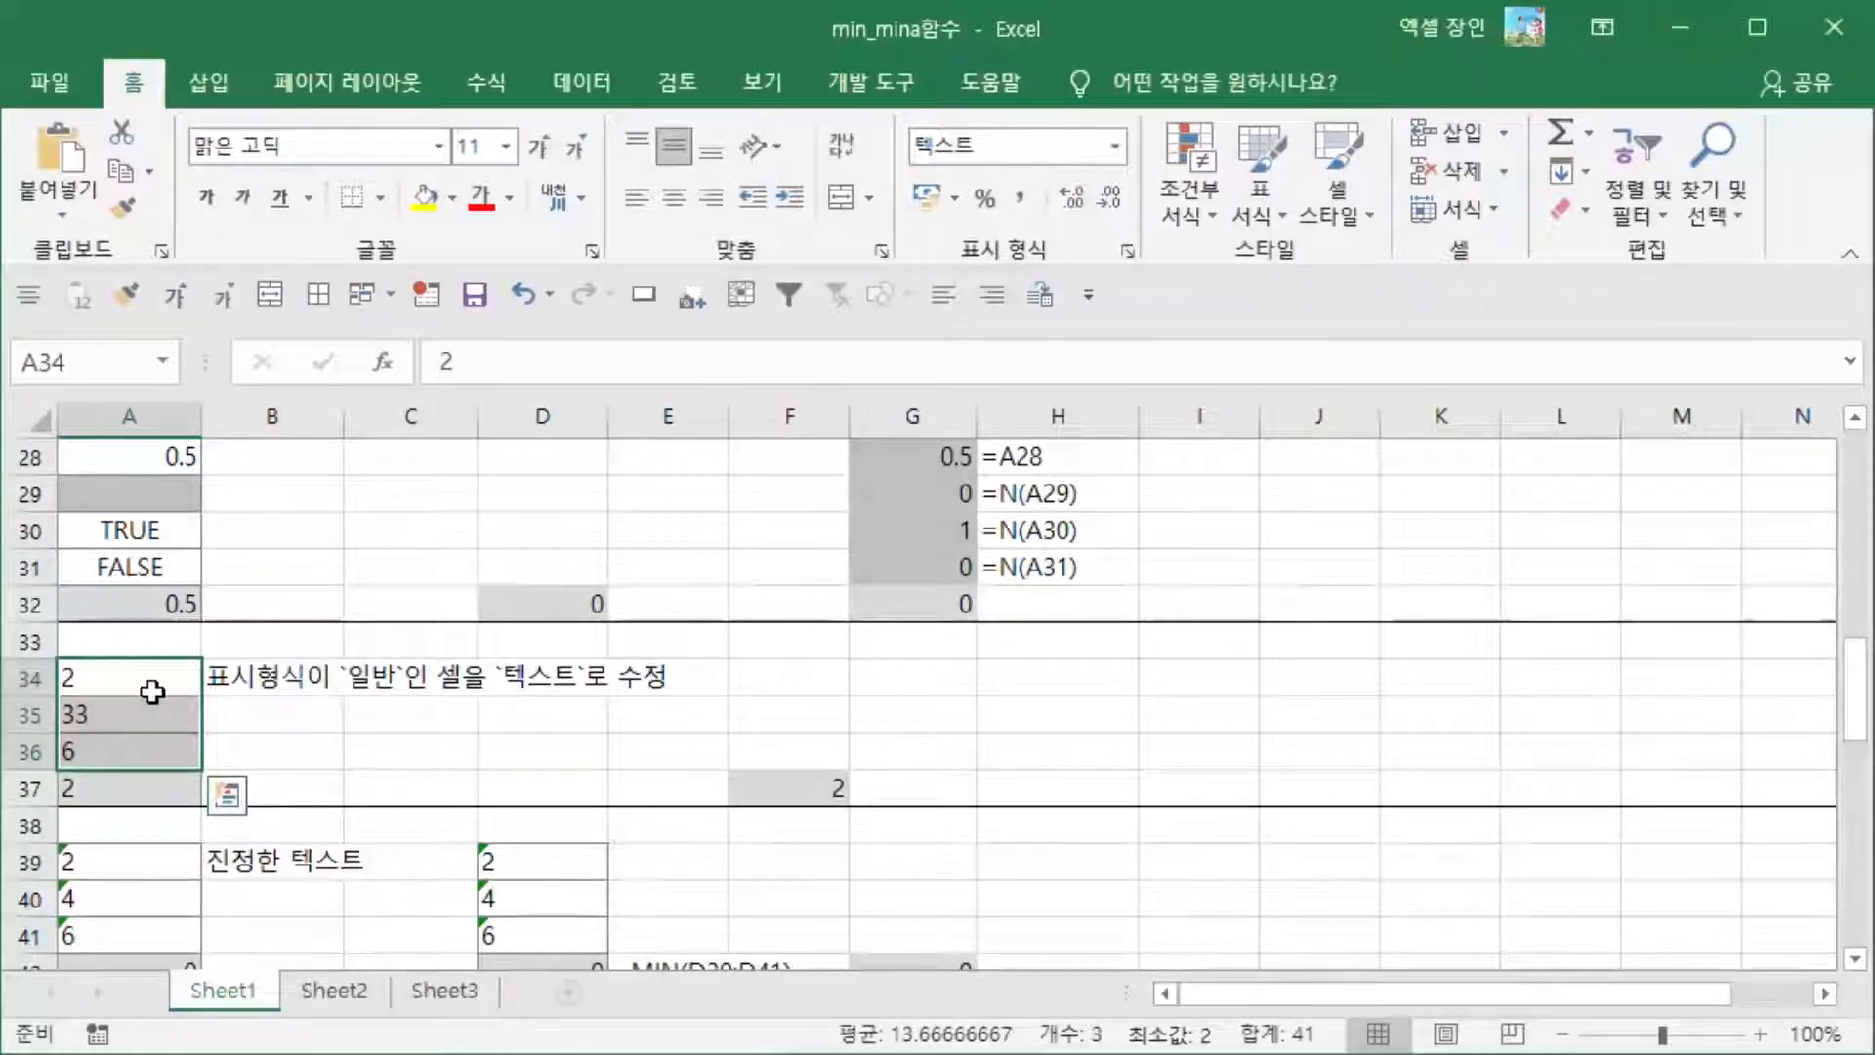
# Step: Check the MIN formula in A37 and the MINA formula in F37 for the text-formatted range A34:A36
pyautogui.click(171, 798)
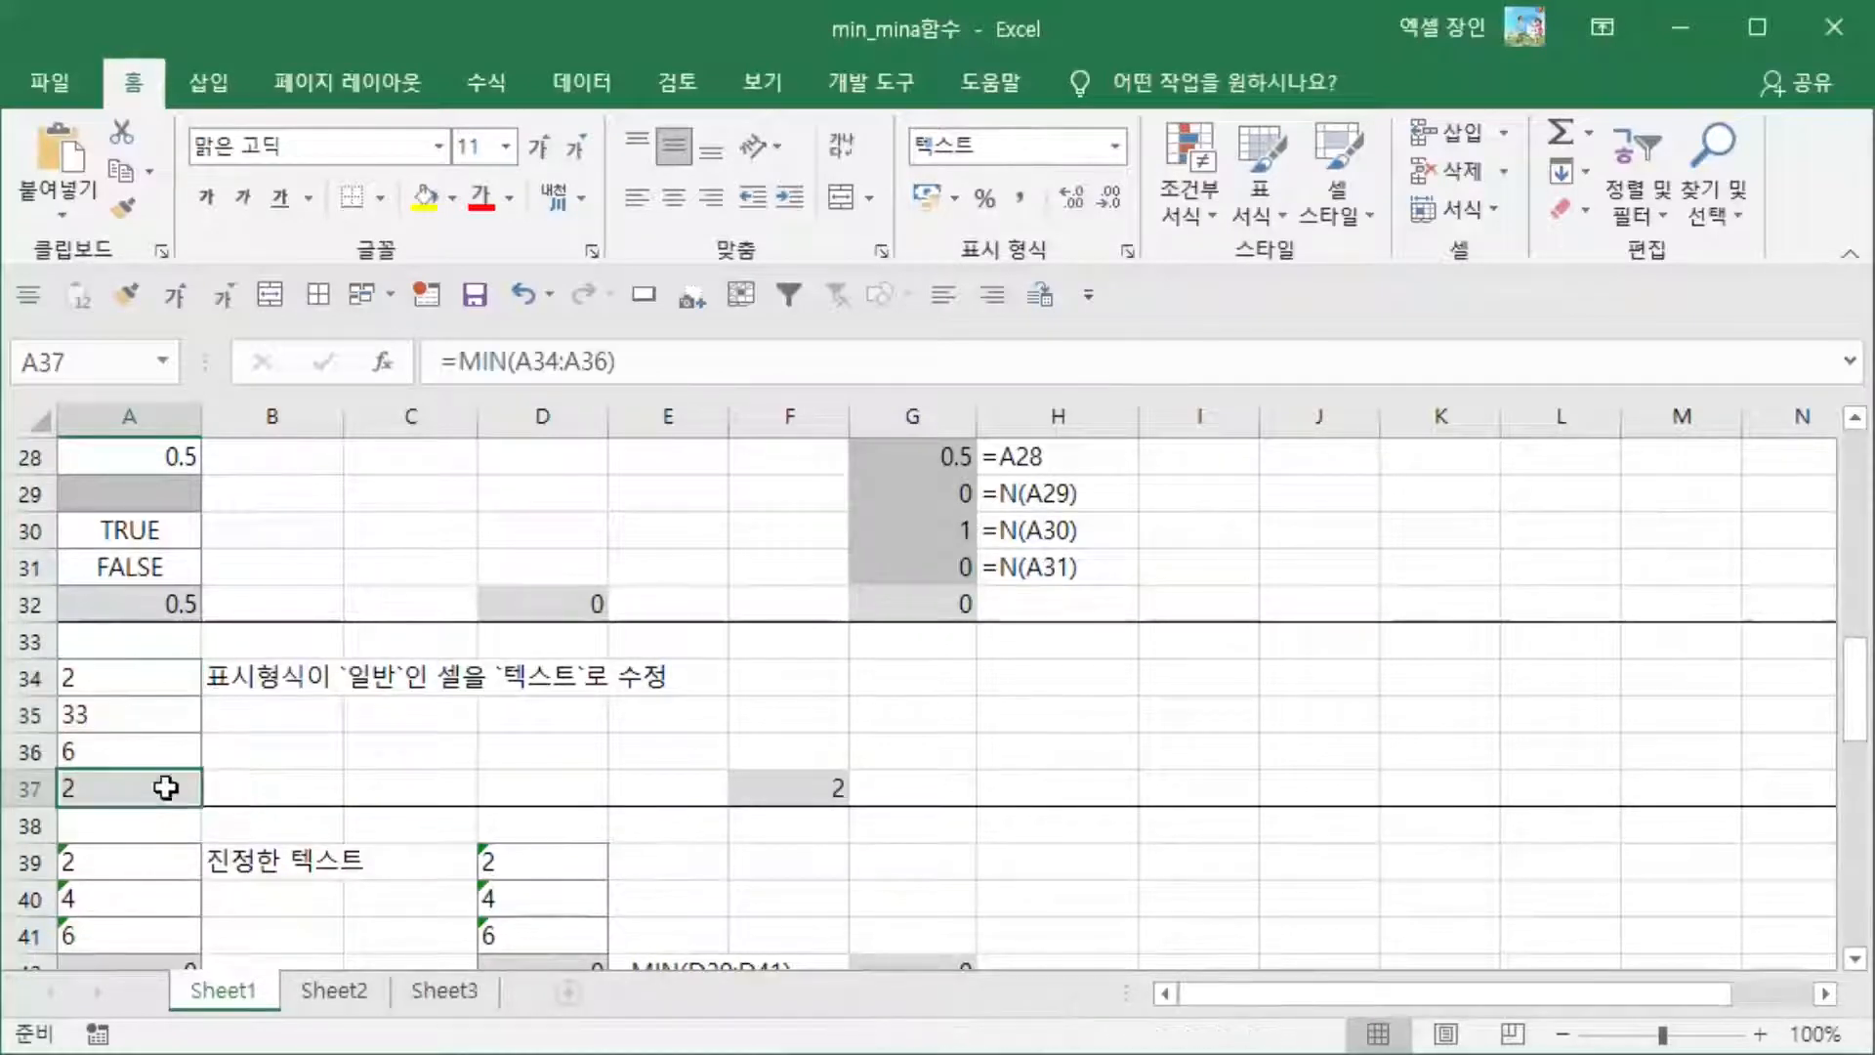
pyautogui.click(760, 796)
pyautogui.press('F2')
pyautogui.press('Escape')
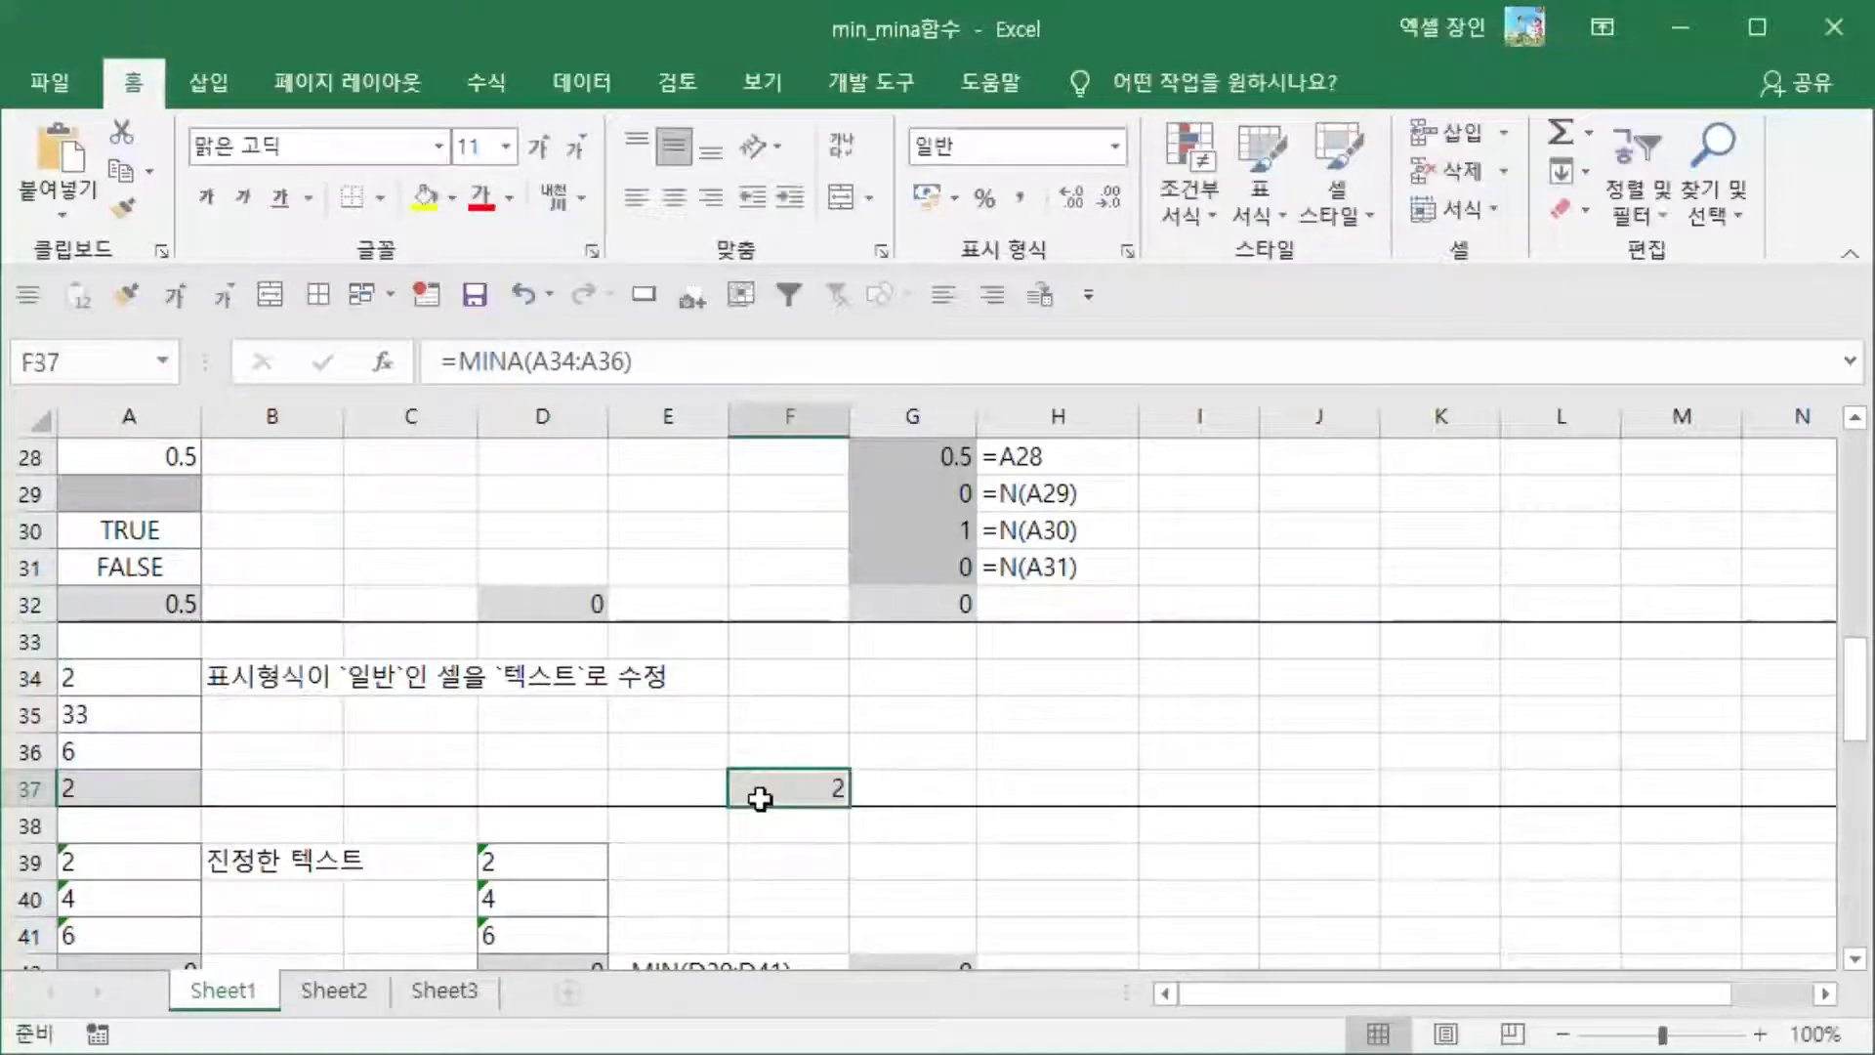
# Step: Compare the apostrophe-prefixed text in A39 with the text-formatted numbers in A34:A36 and the note in B34
pyautogui.scroll(-2, 760, 799)
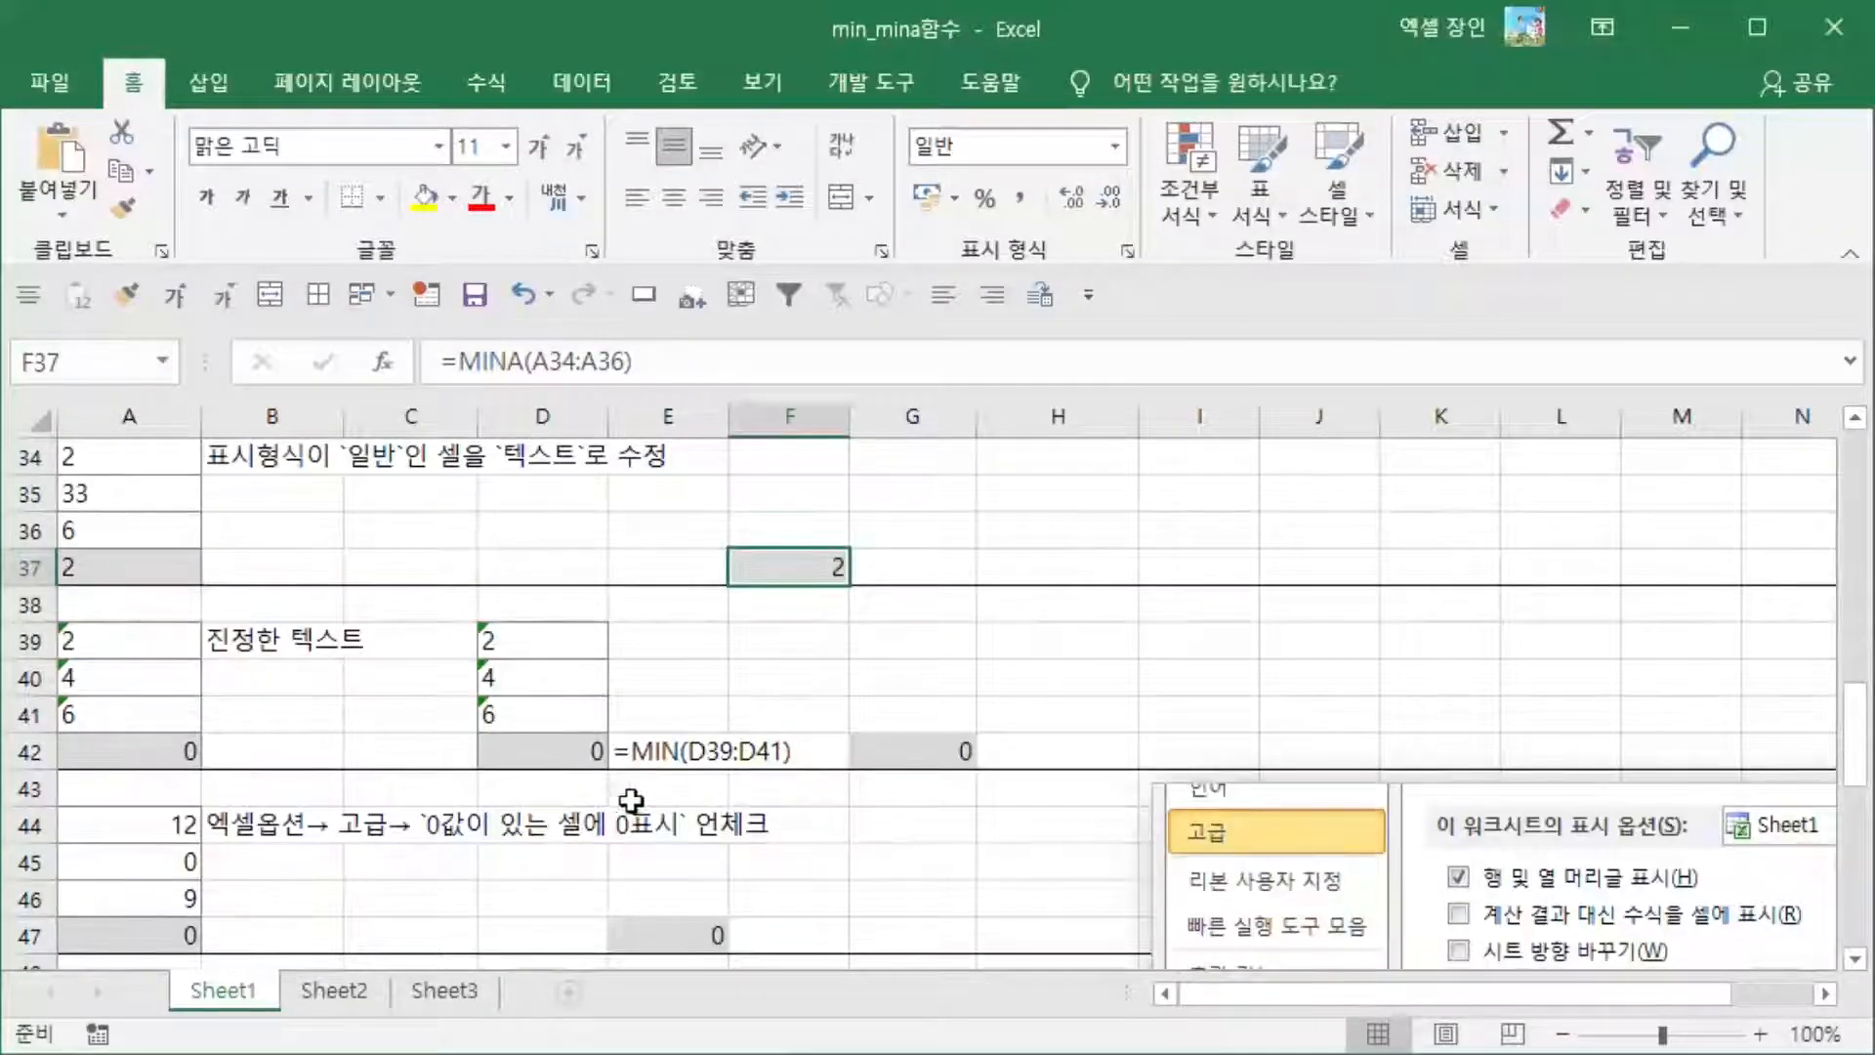
pyautogui.click(125, 642)
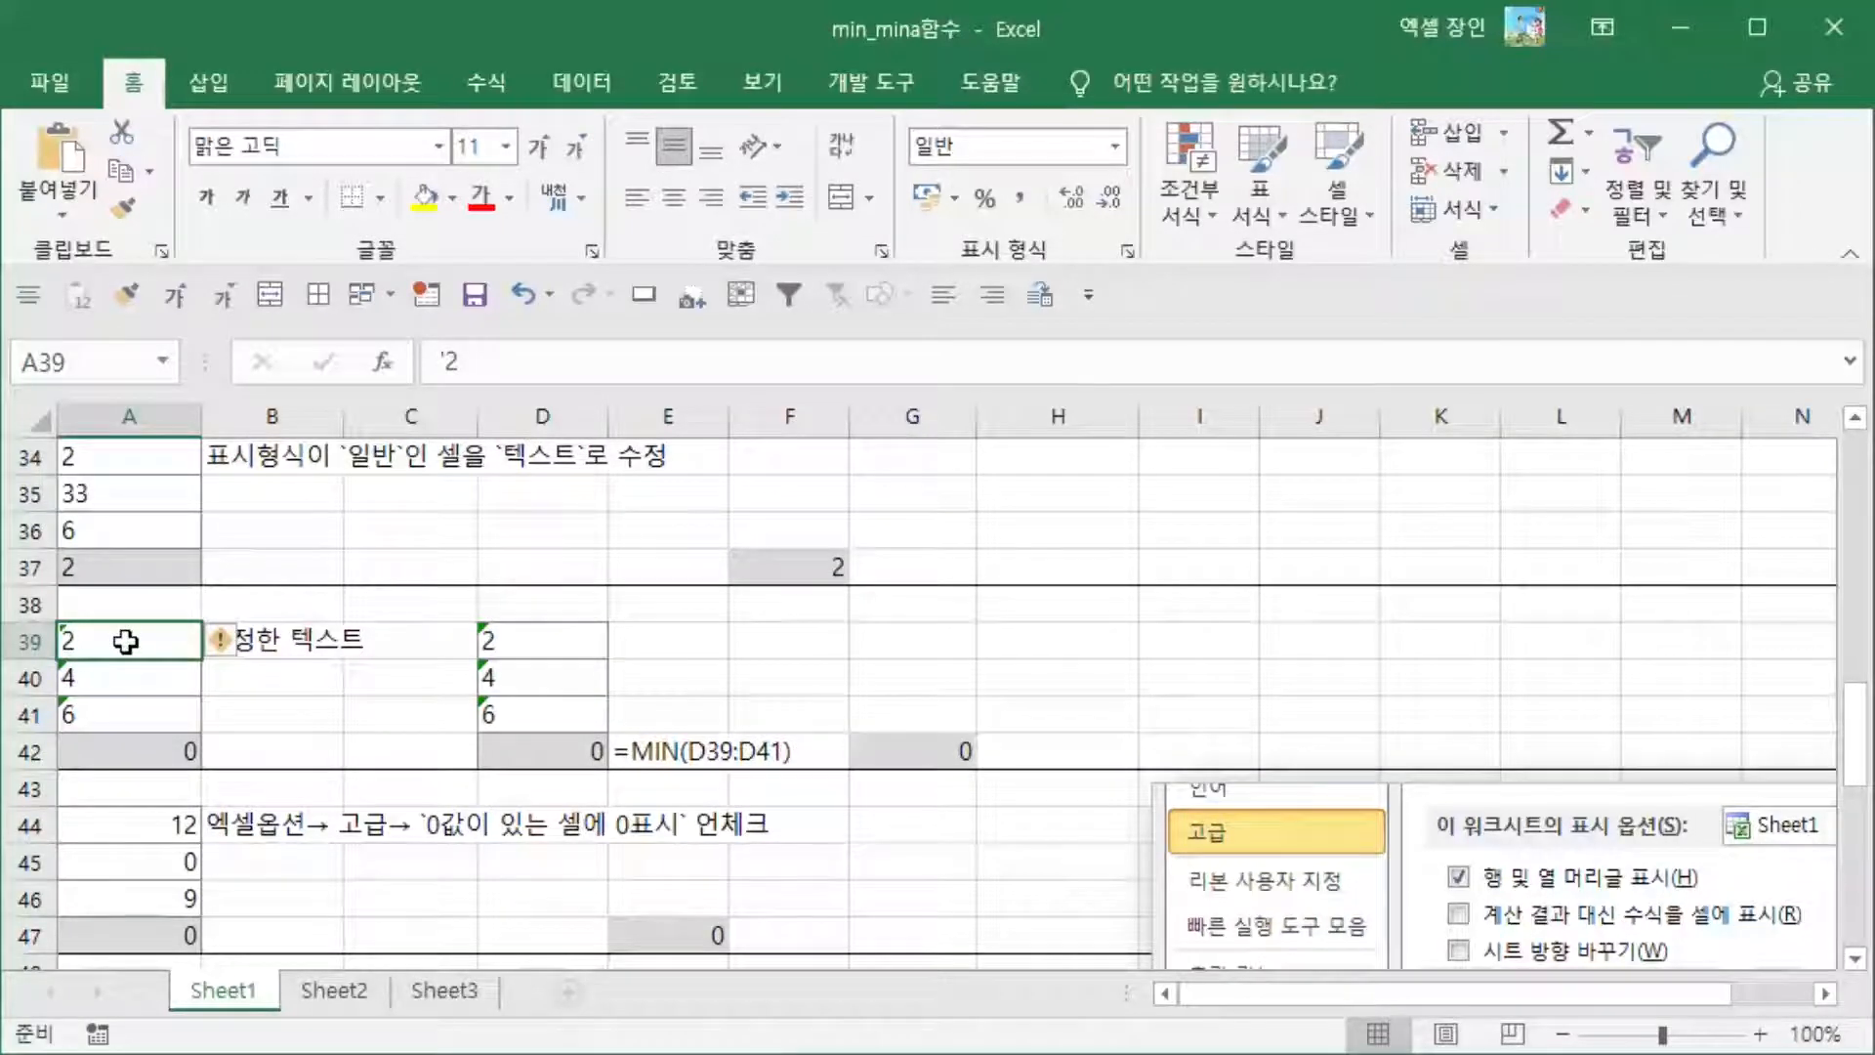
pyautogui.scroll(2, 125, 642)
pyautogui.moveTo(137, 674); pyautogui.dragTo(152, 750)
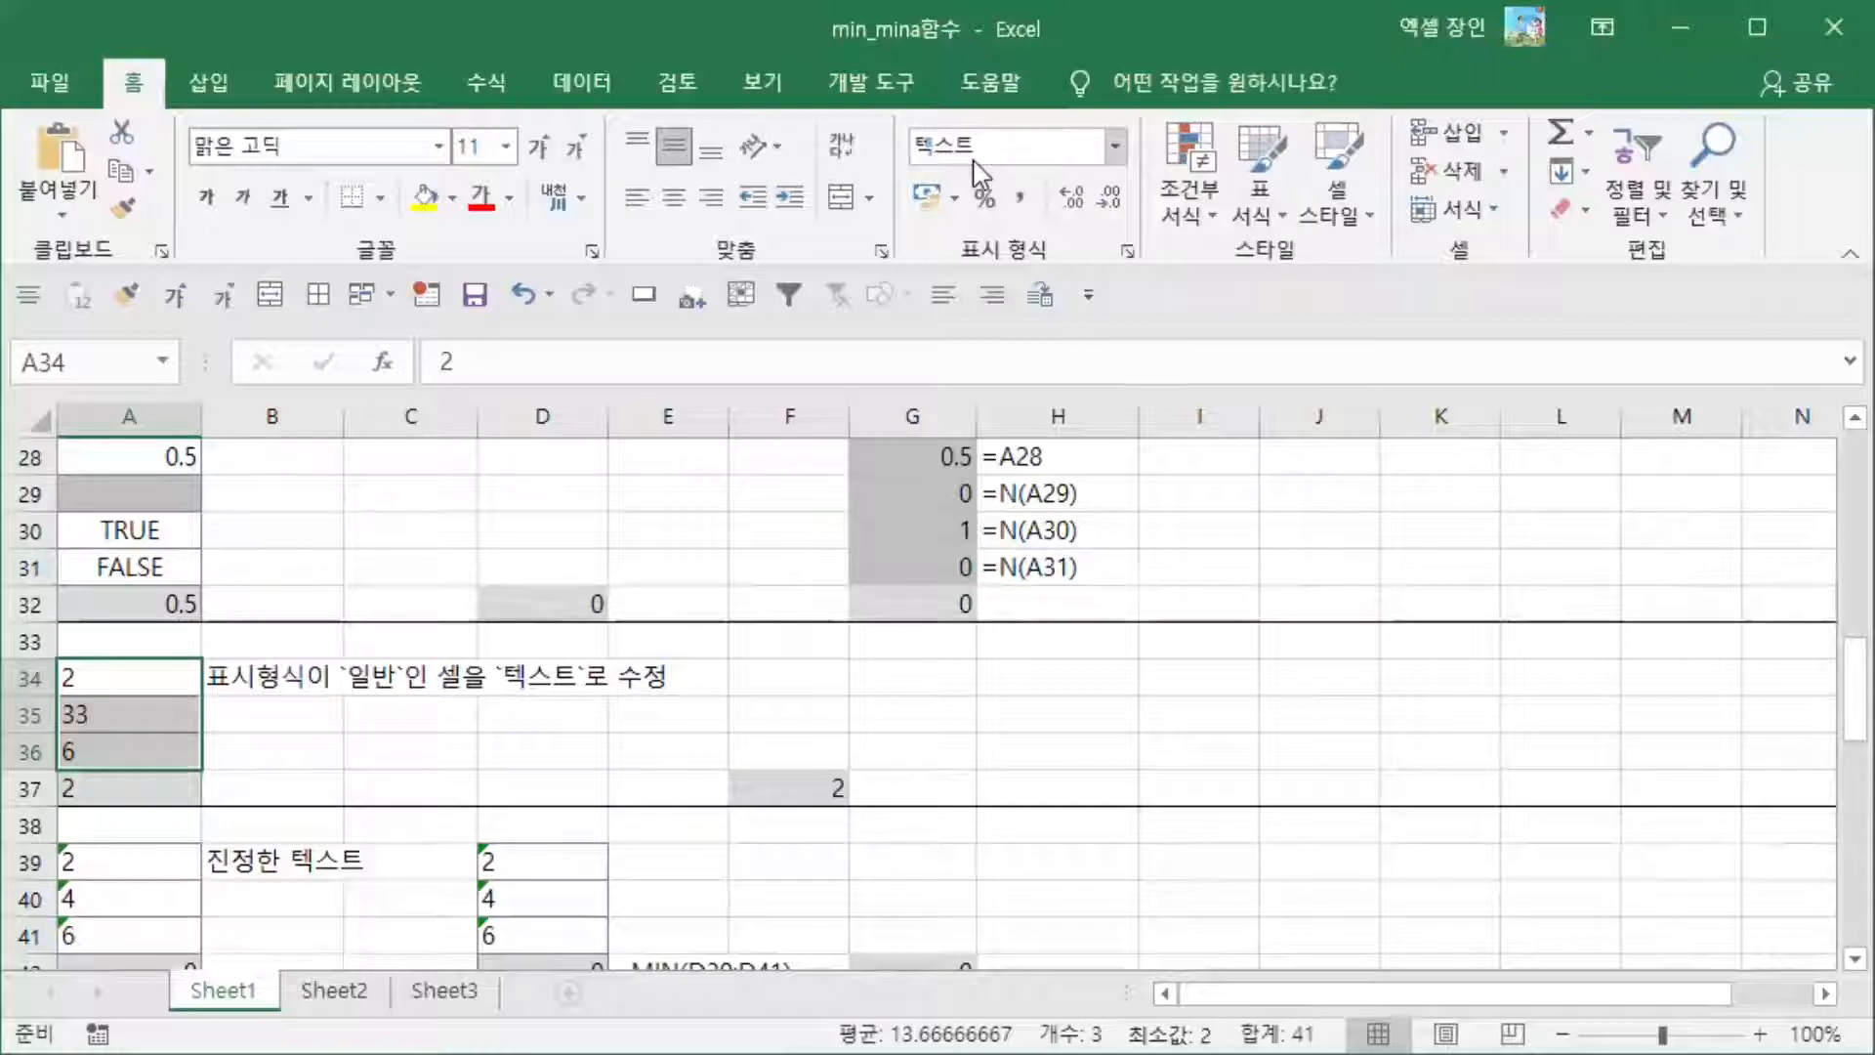
pyautogui.hotkey('shift', 'Right')
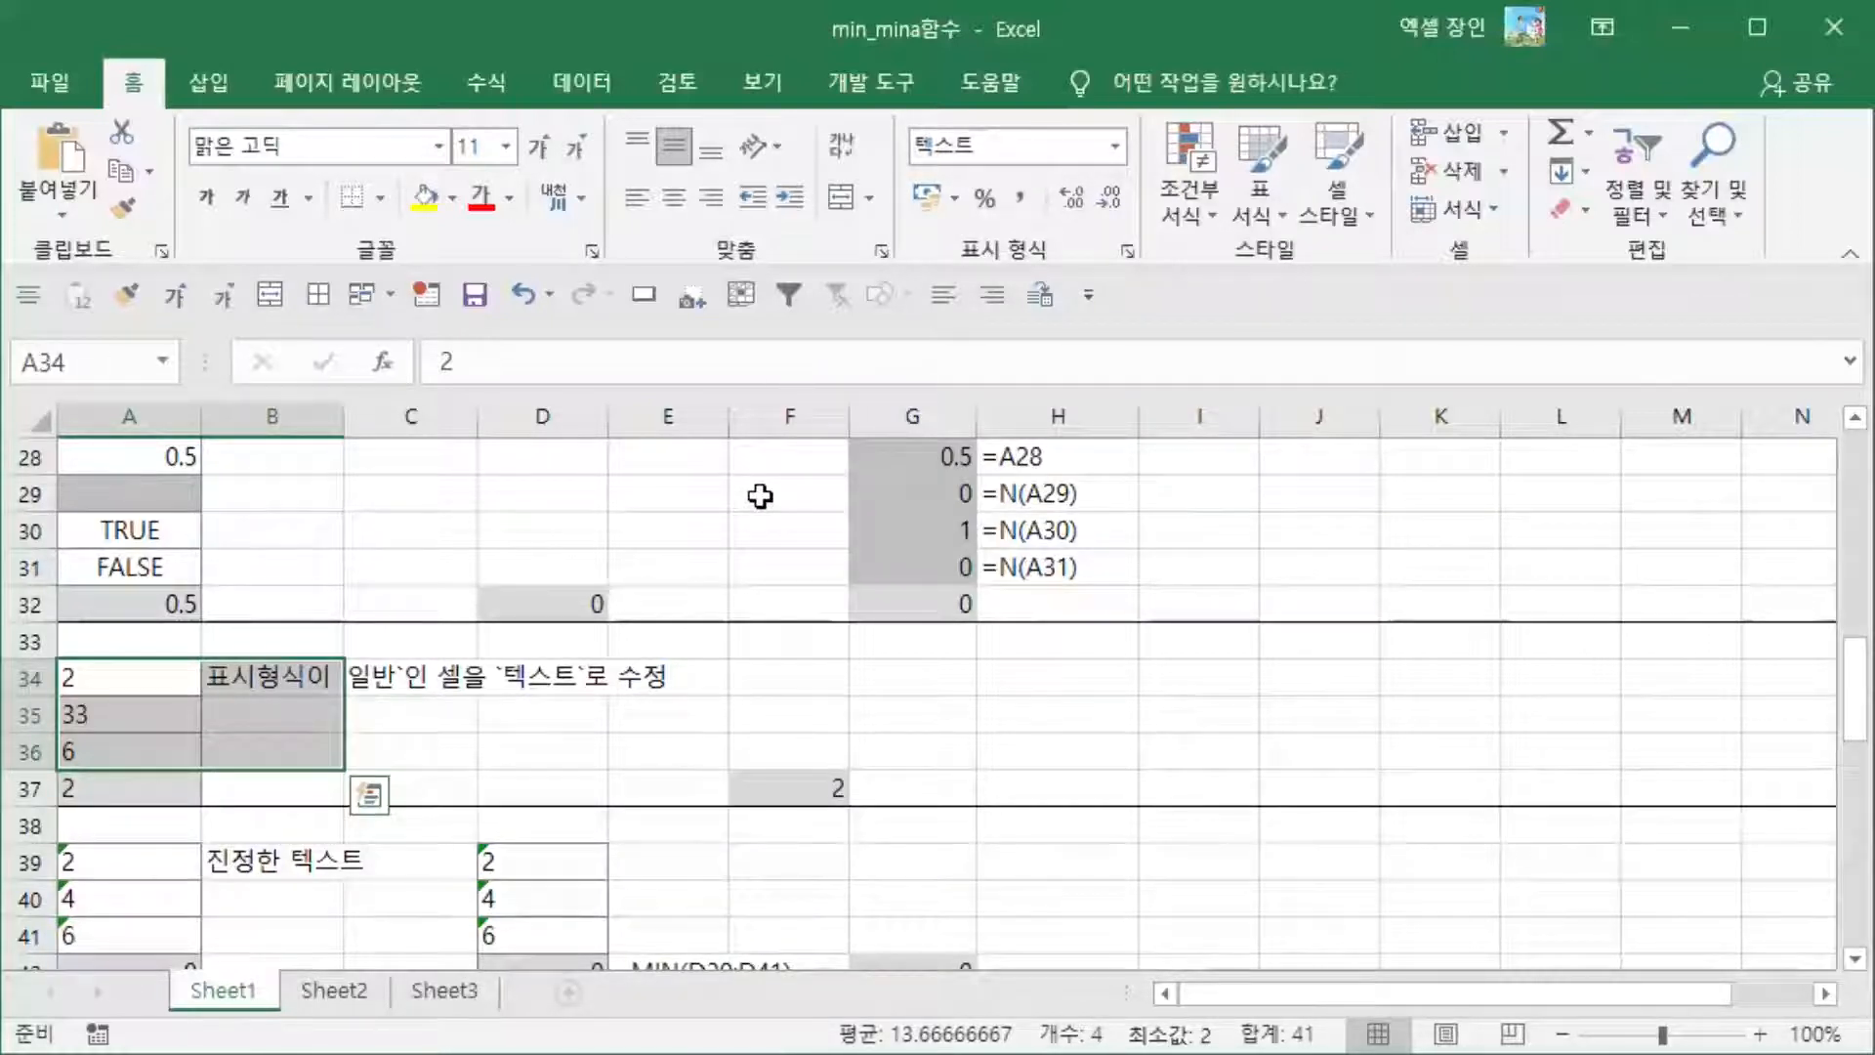
pyautogui.press('Tab')
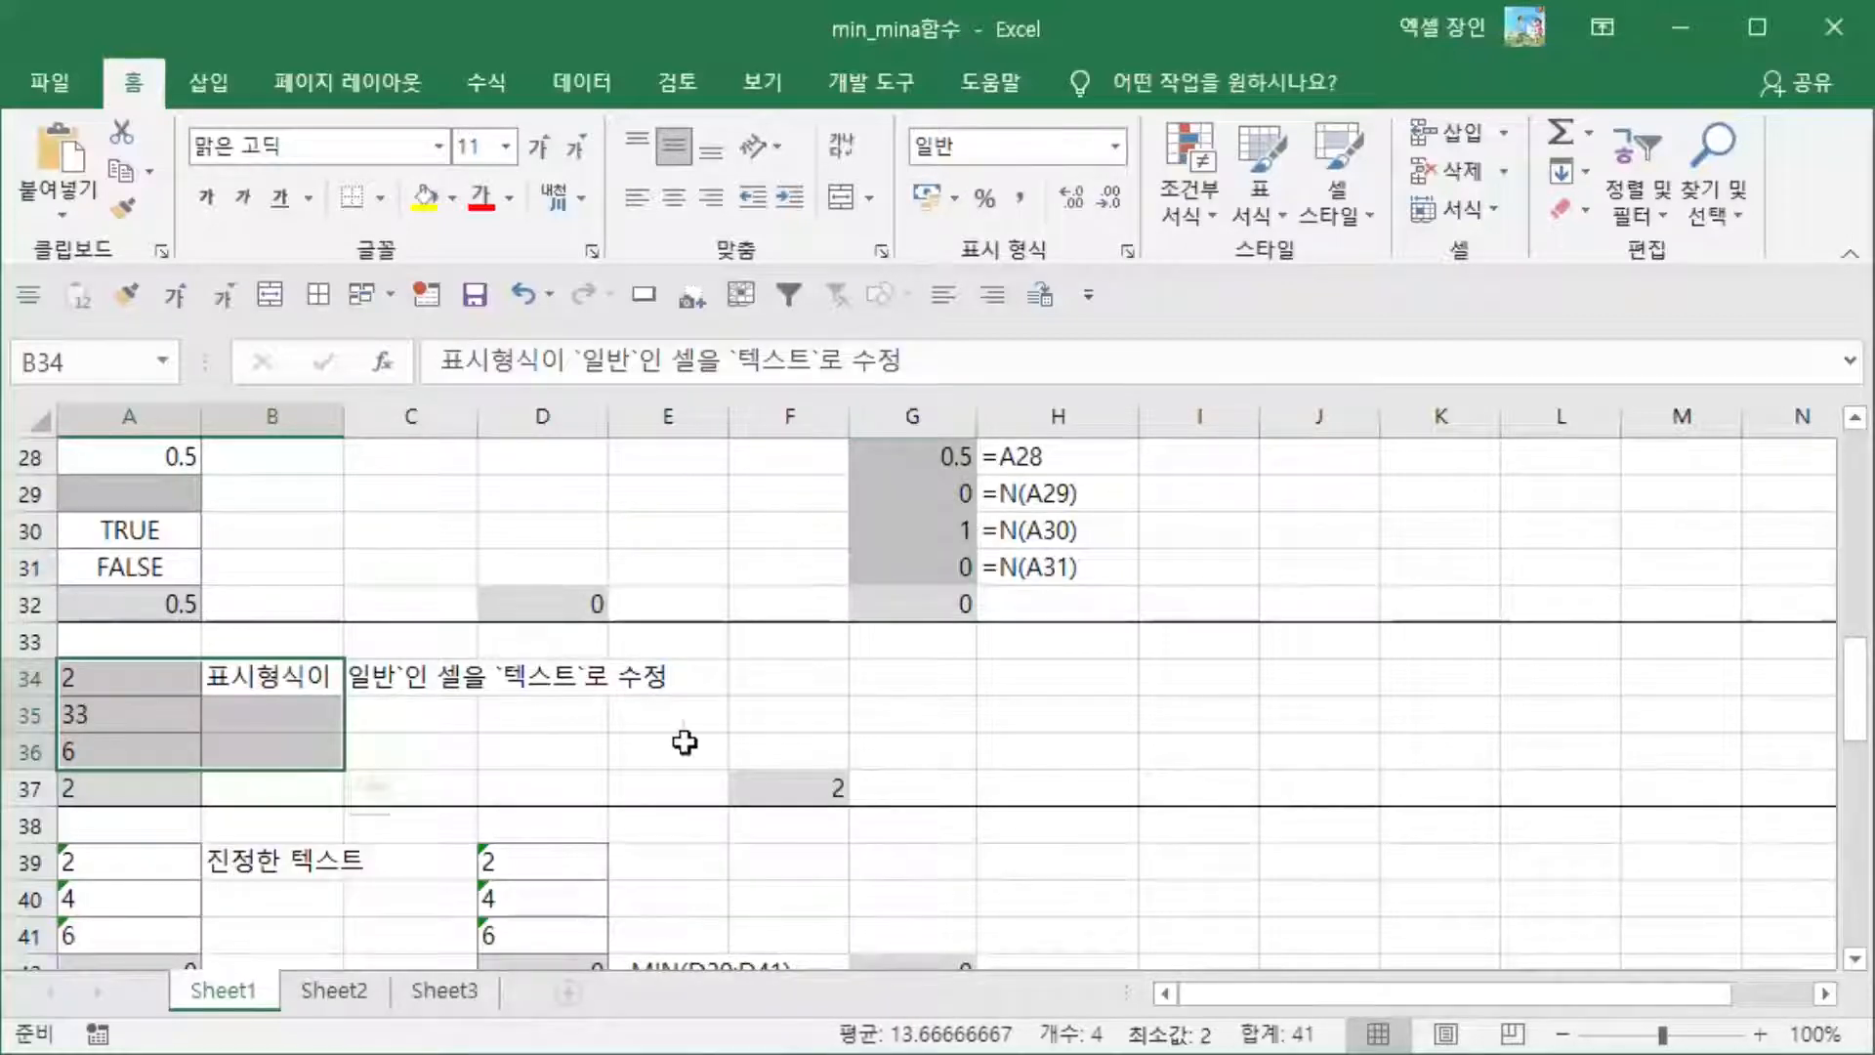
# Step: Examine the MIN formula in A42 and the true text value in A39 within its range
pyautogui.scroll(-3, 650, 740)
pyautogui.click(177, 635)
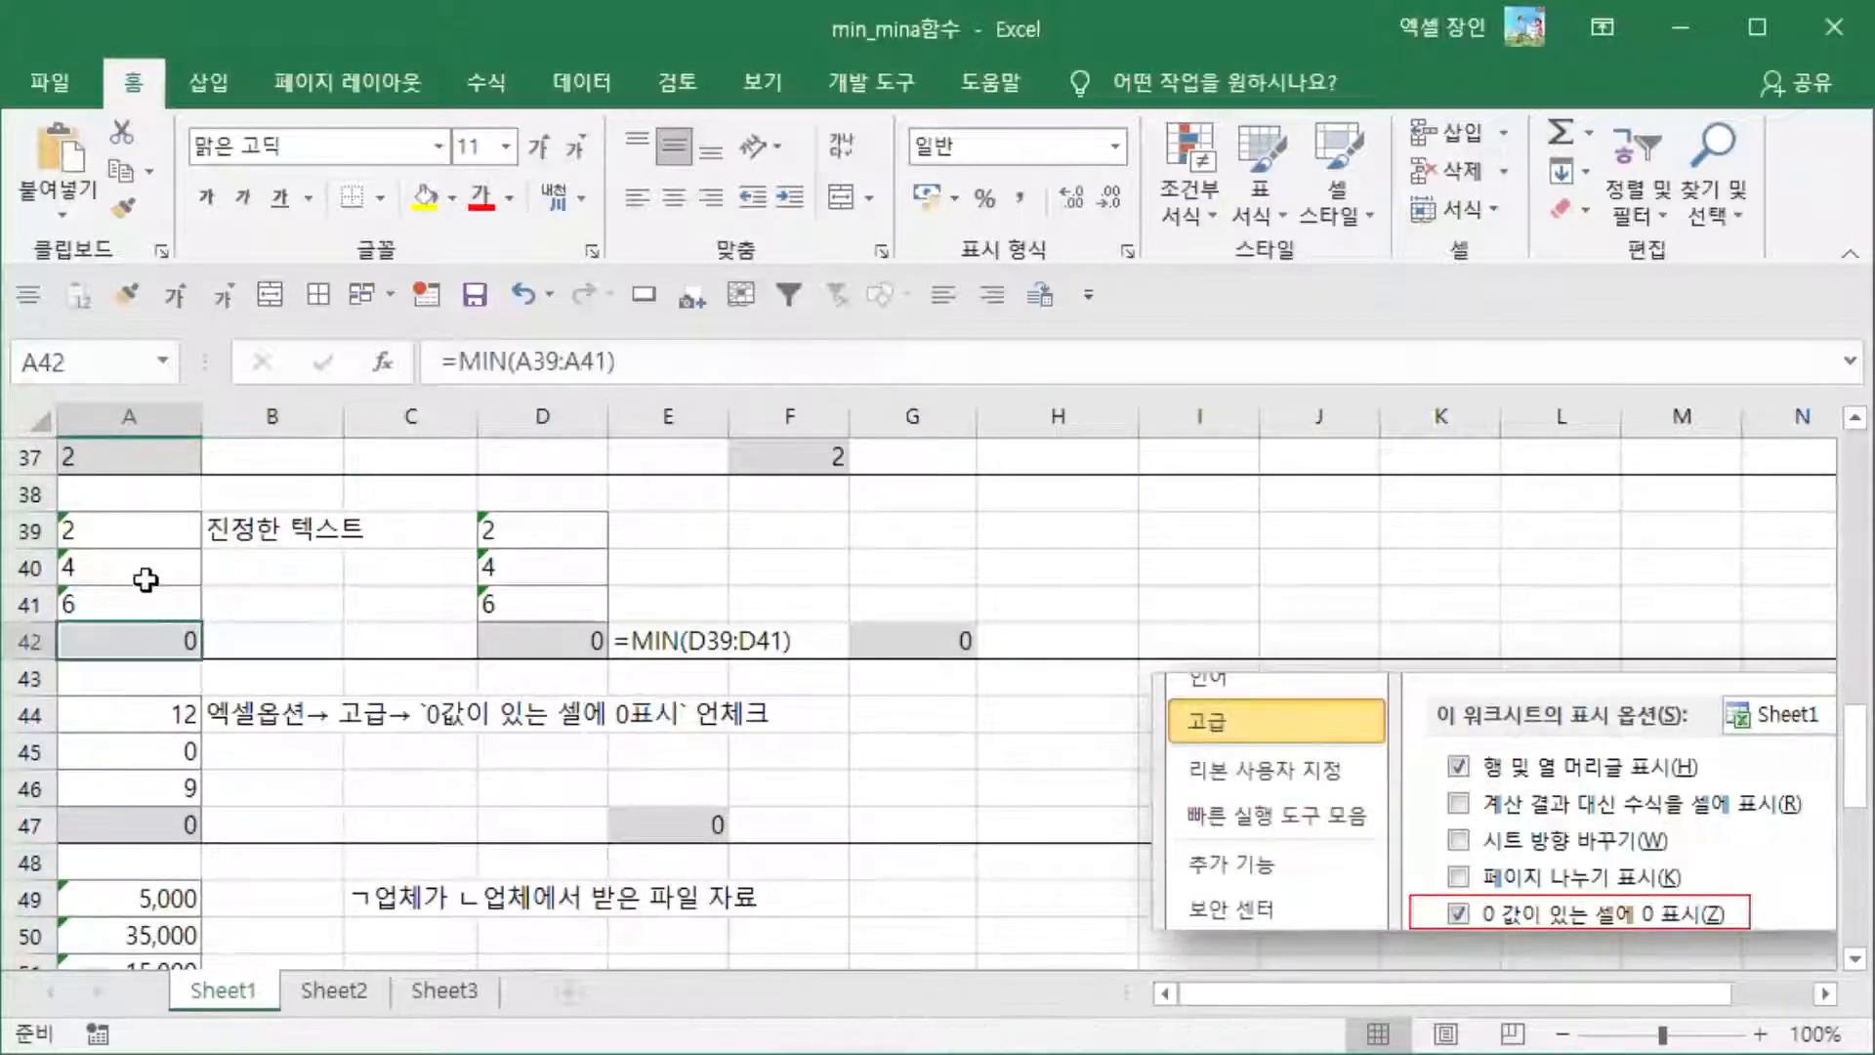
pyautogui.click(134, 542)
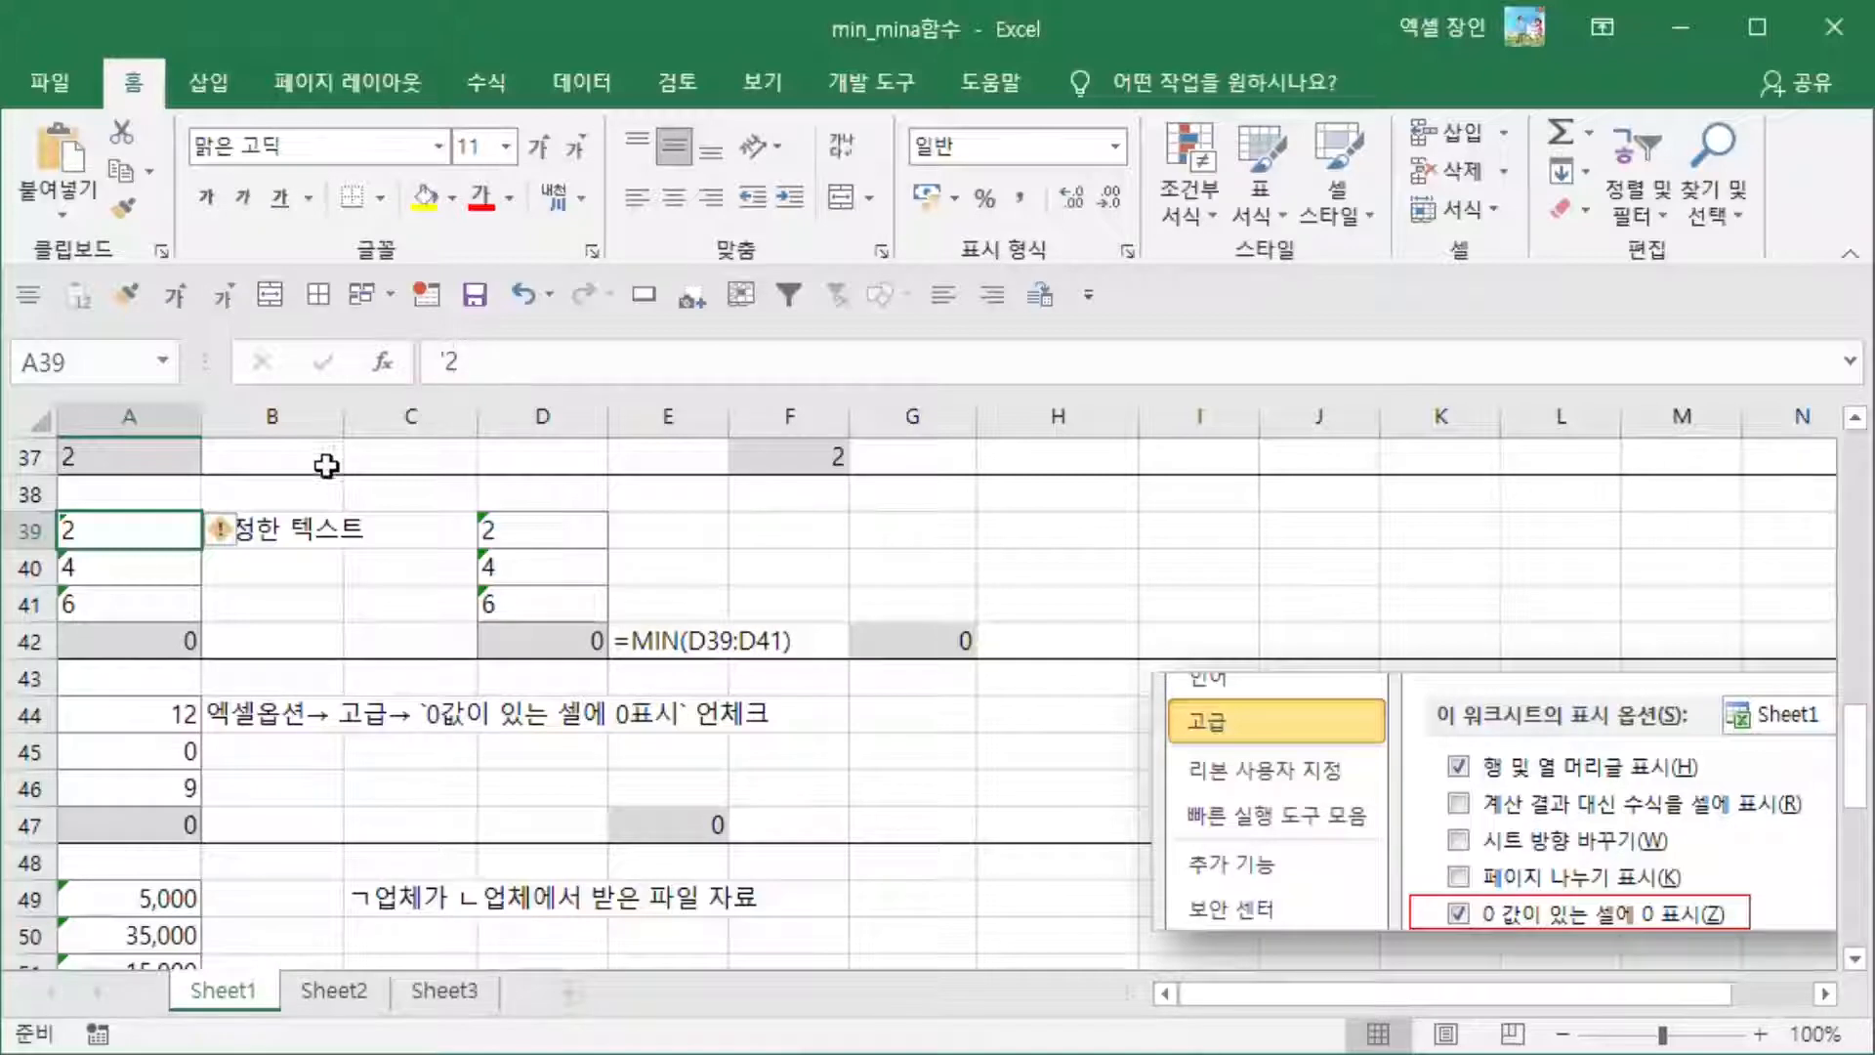
pyautogui.click(160, 642)
pyautogui.click(158, 540)
# Step: Consult the MIN notes on arguments without numbers at the start of the sheet and recheck the result in A42
pyautogui.scroll(10, 324, 592)
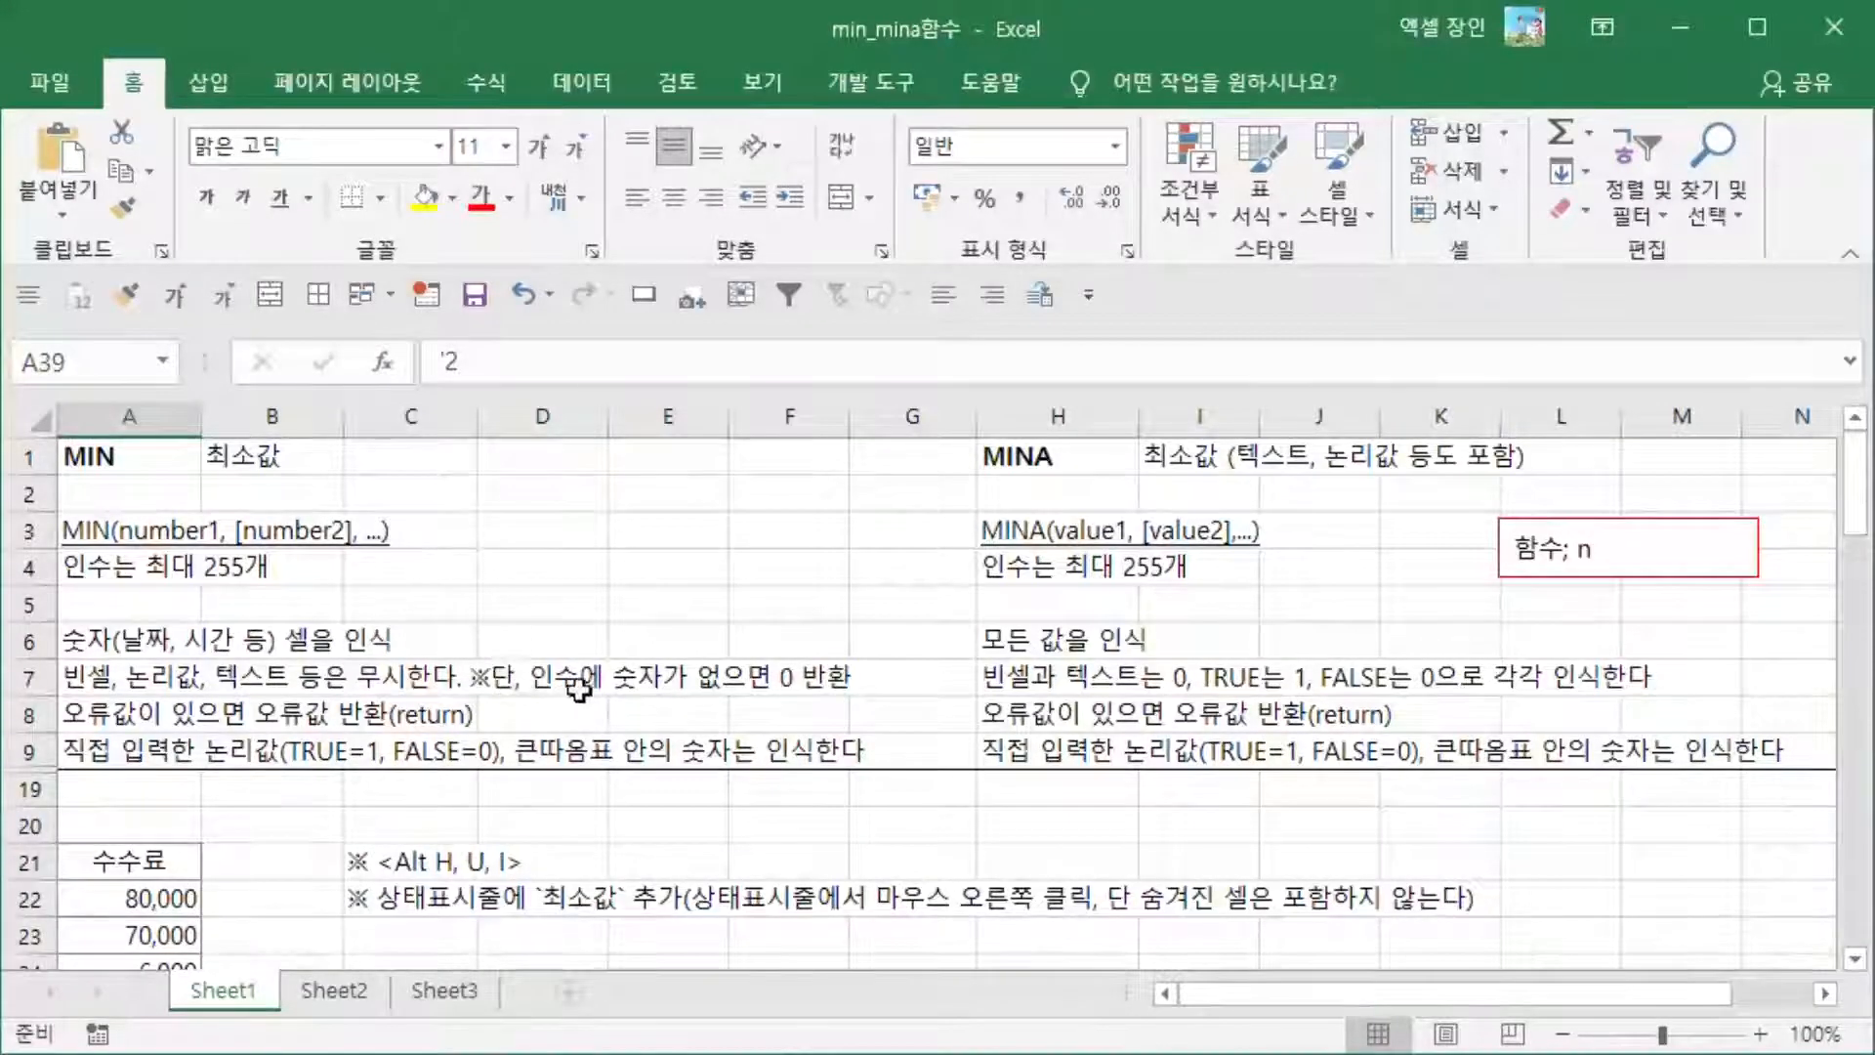
pyautogui.scroll(-8, 785, 696)
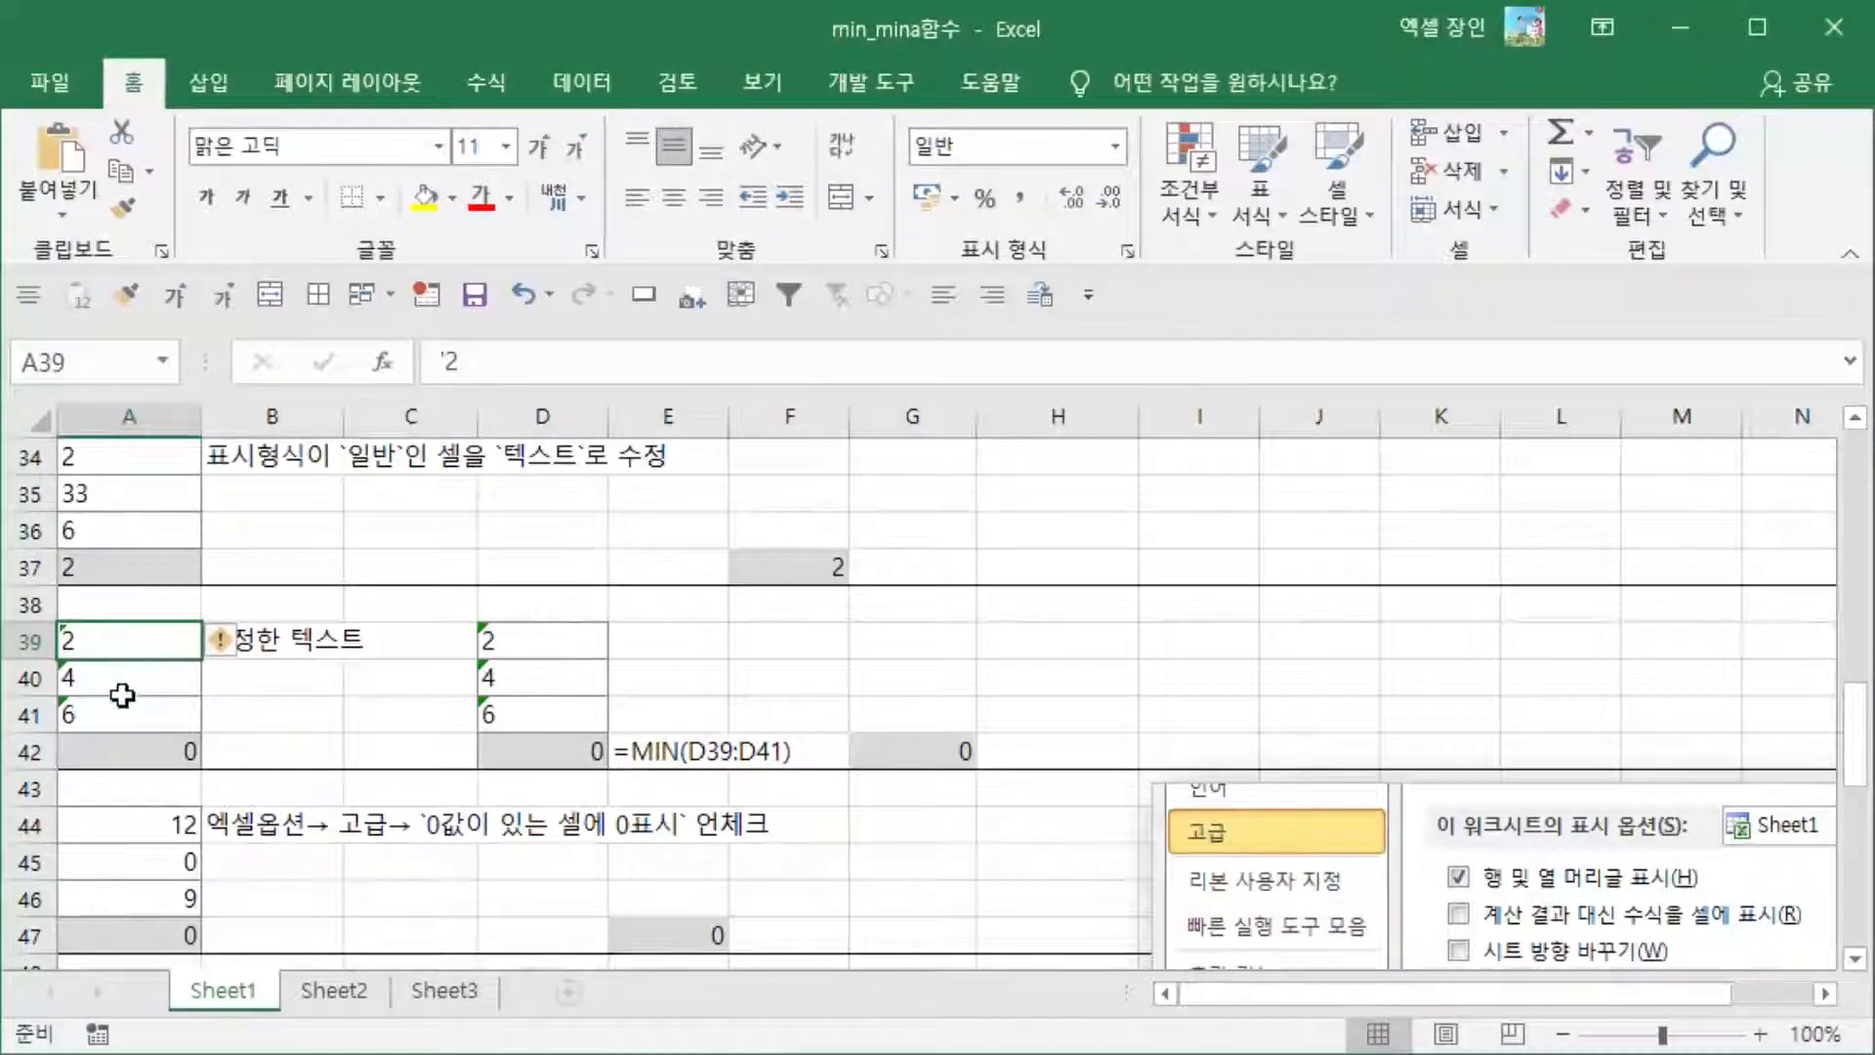
pyautogui.click(161, 751)
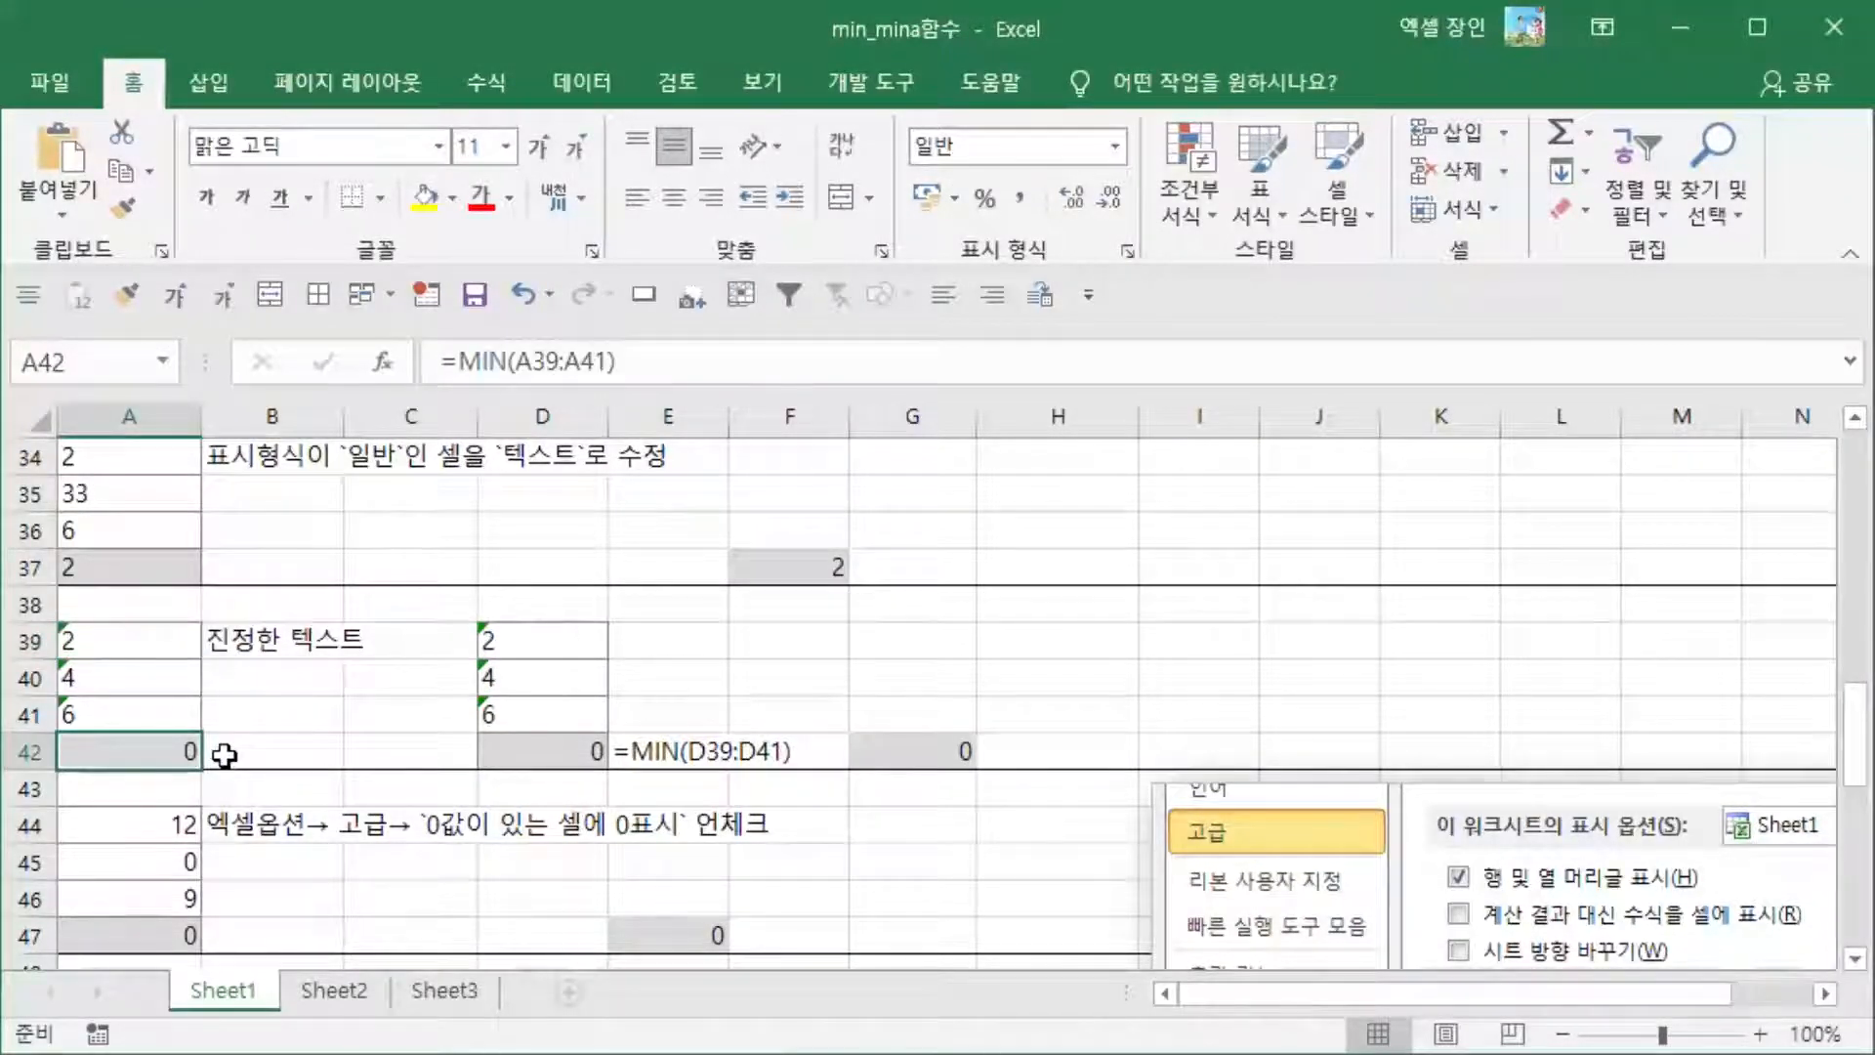
# Step: View the error-check options for the number stored as text in D39, and check the MINA formula in G42
pyautogui.click(531, 647)
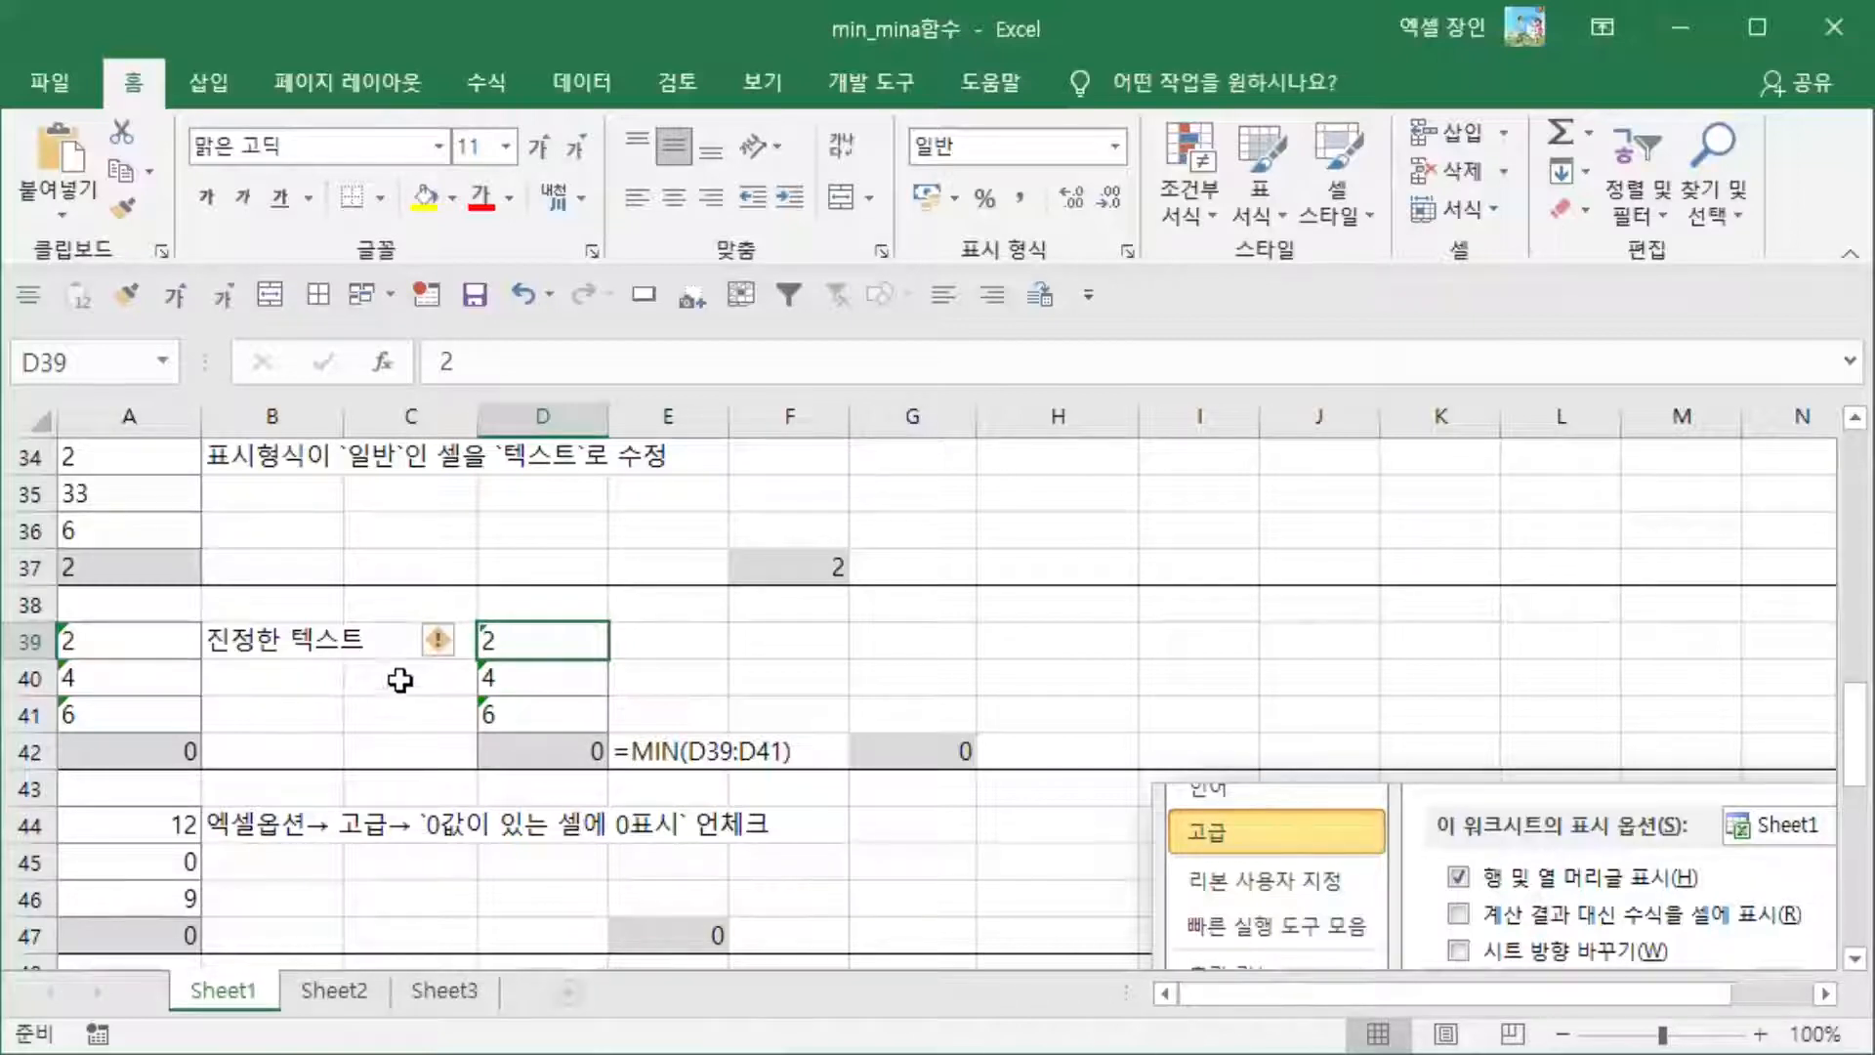
pyautogui.click(436, 647)
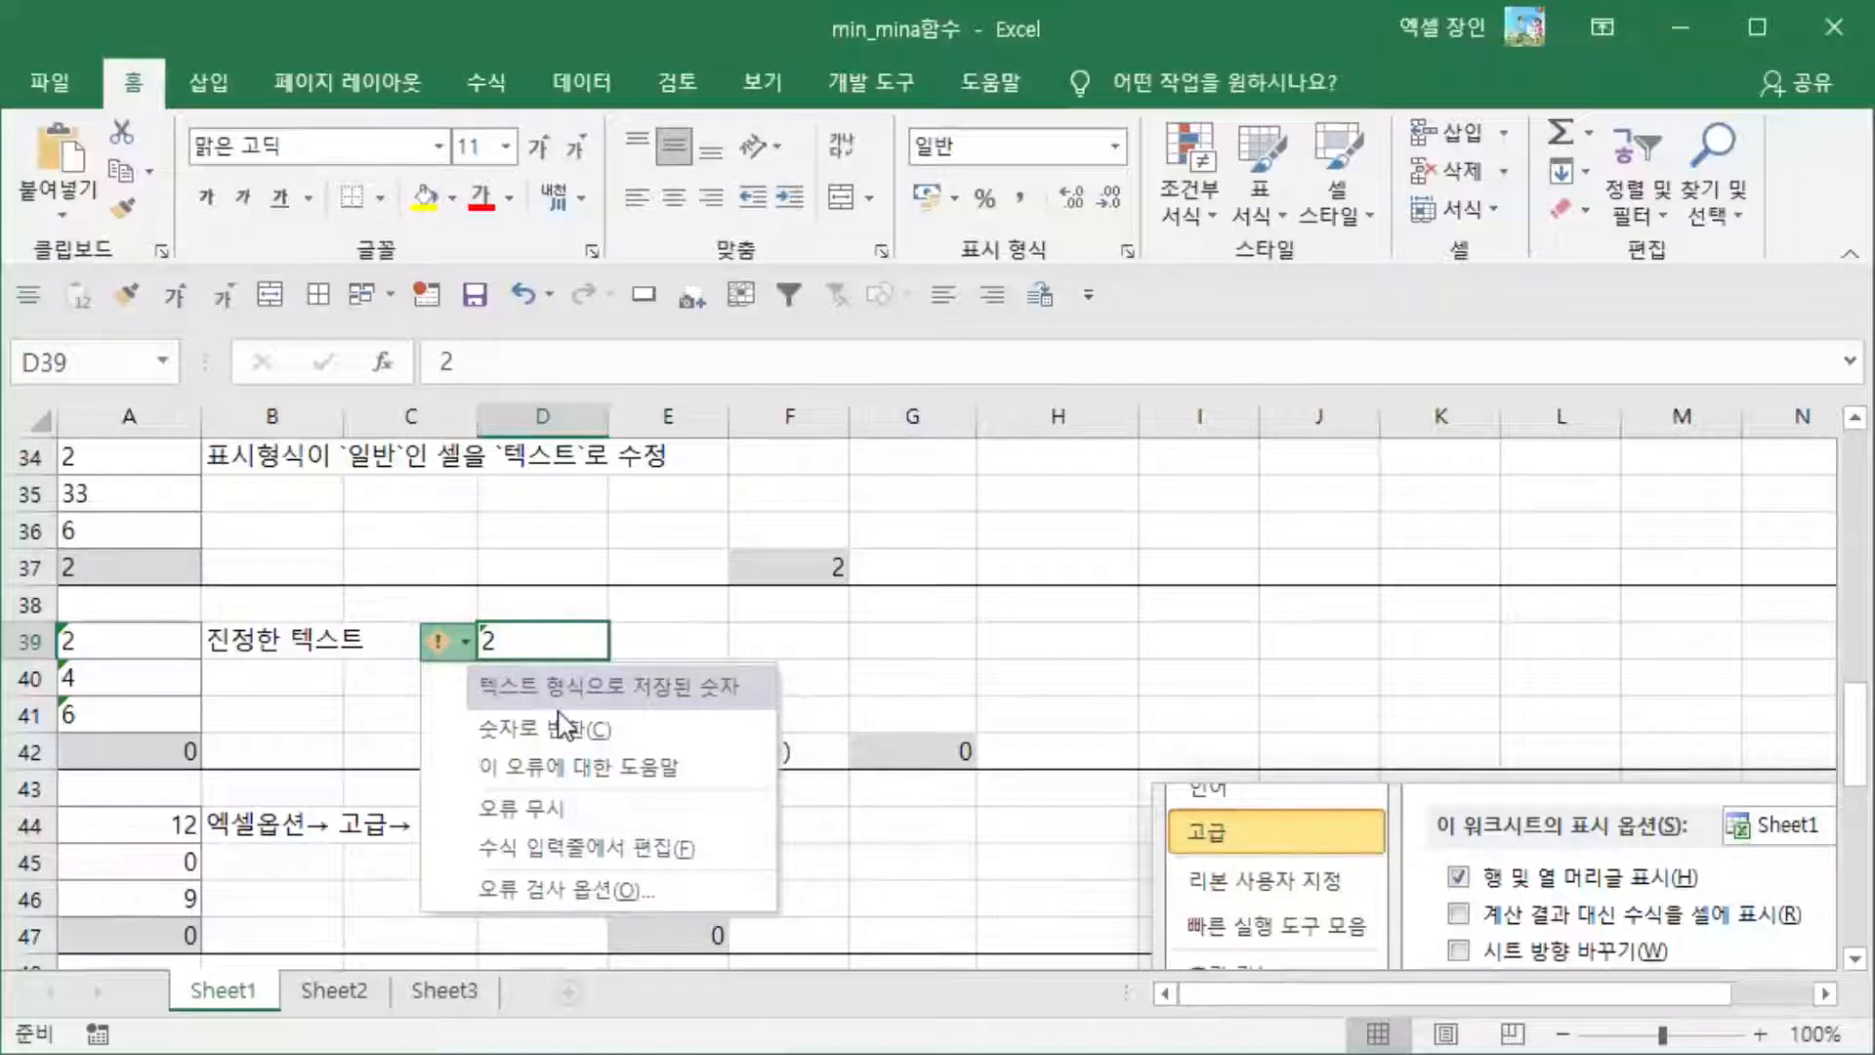
pyautogui.press('Escape')
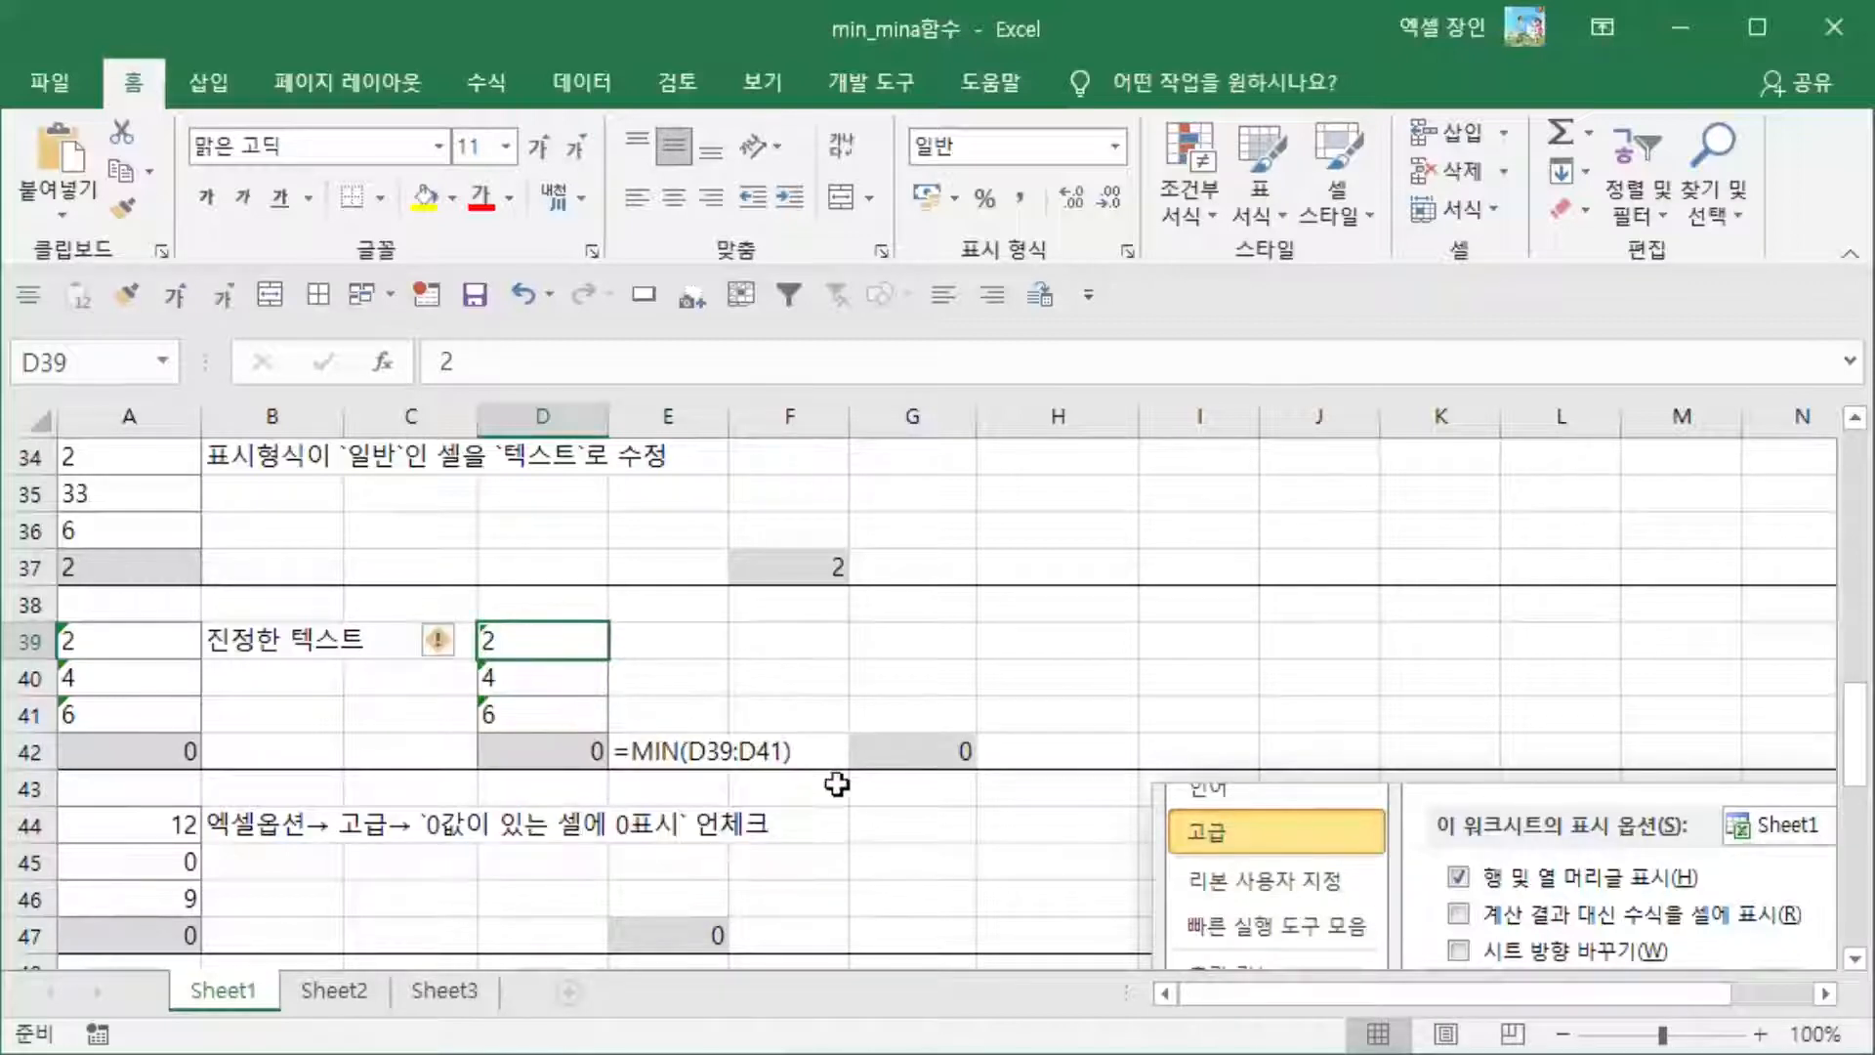
pyautogui.click(928, 760)
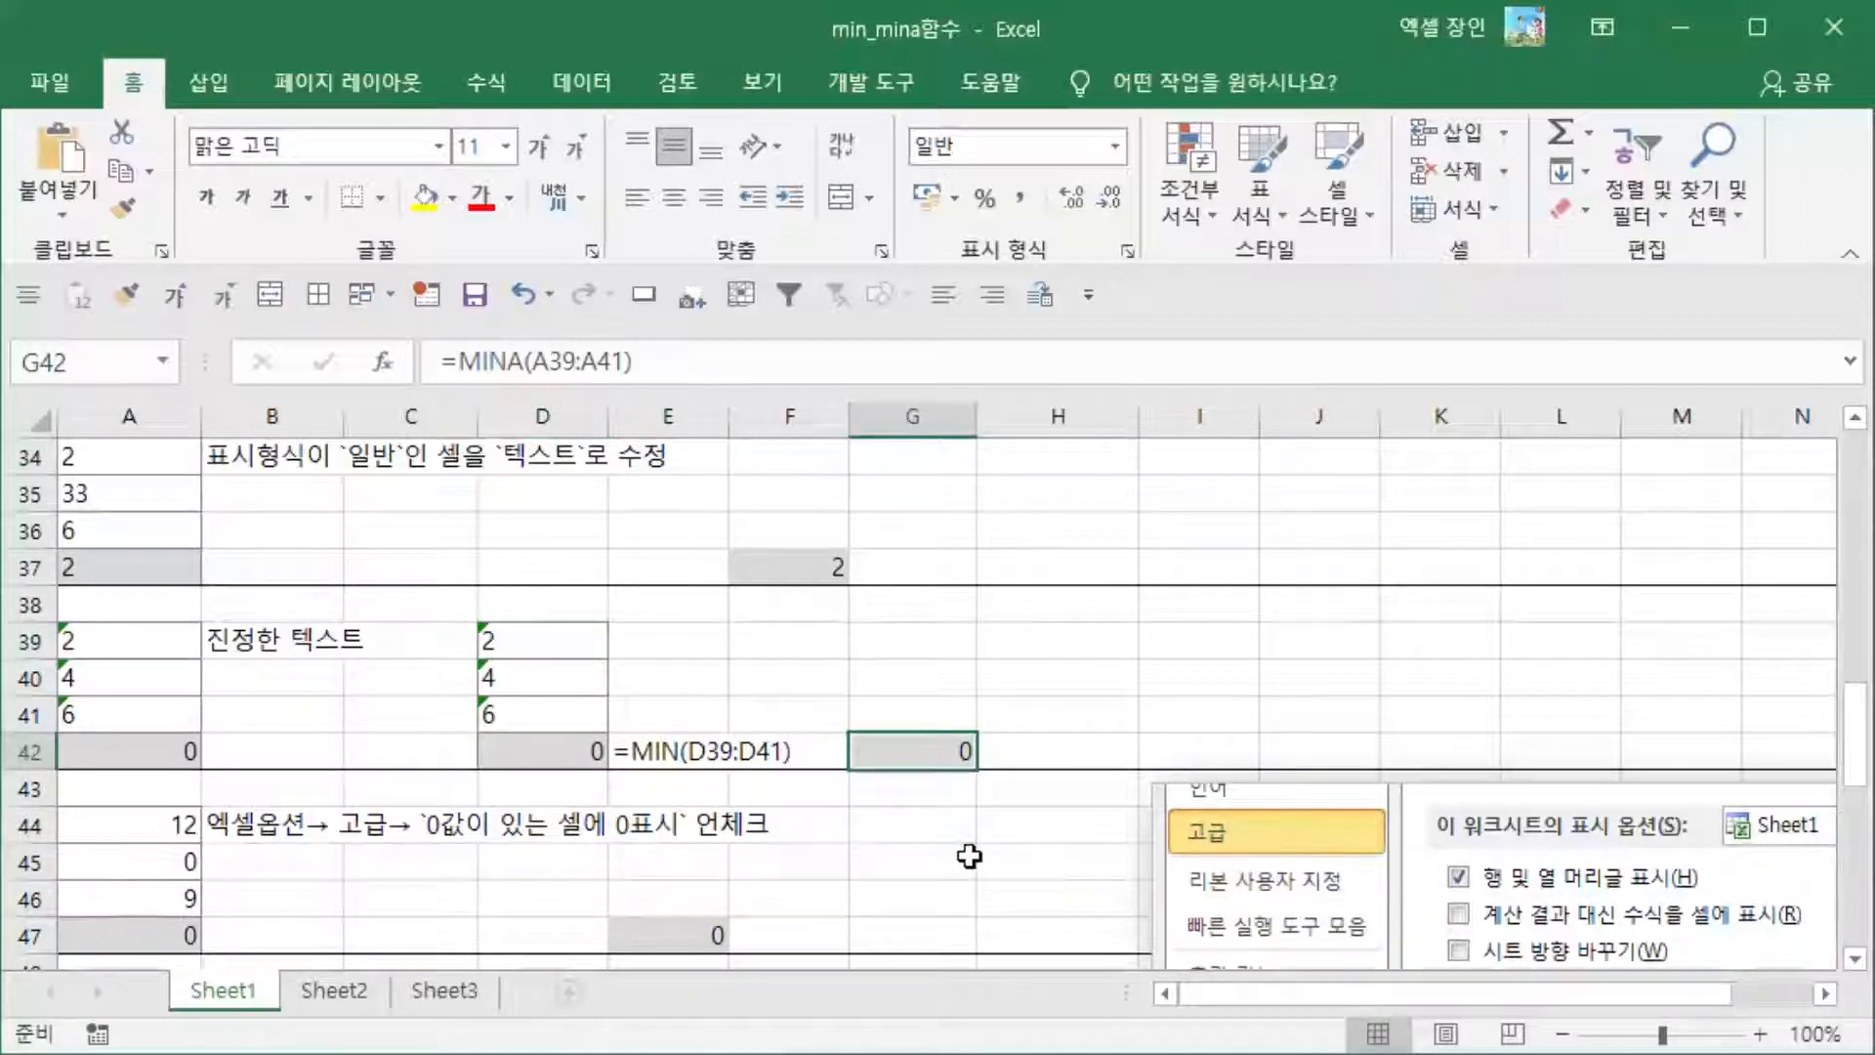
# Step: Change A46 to -2 and A44 to -3 in the number range used by the MIN formula in A47
pyautogui.scroll(-1, 969, 856)
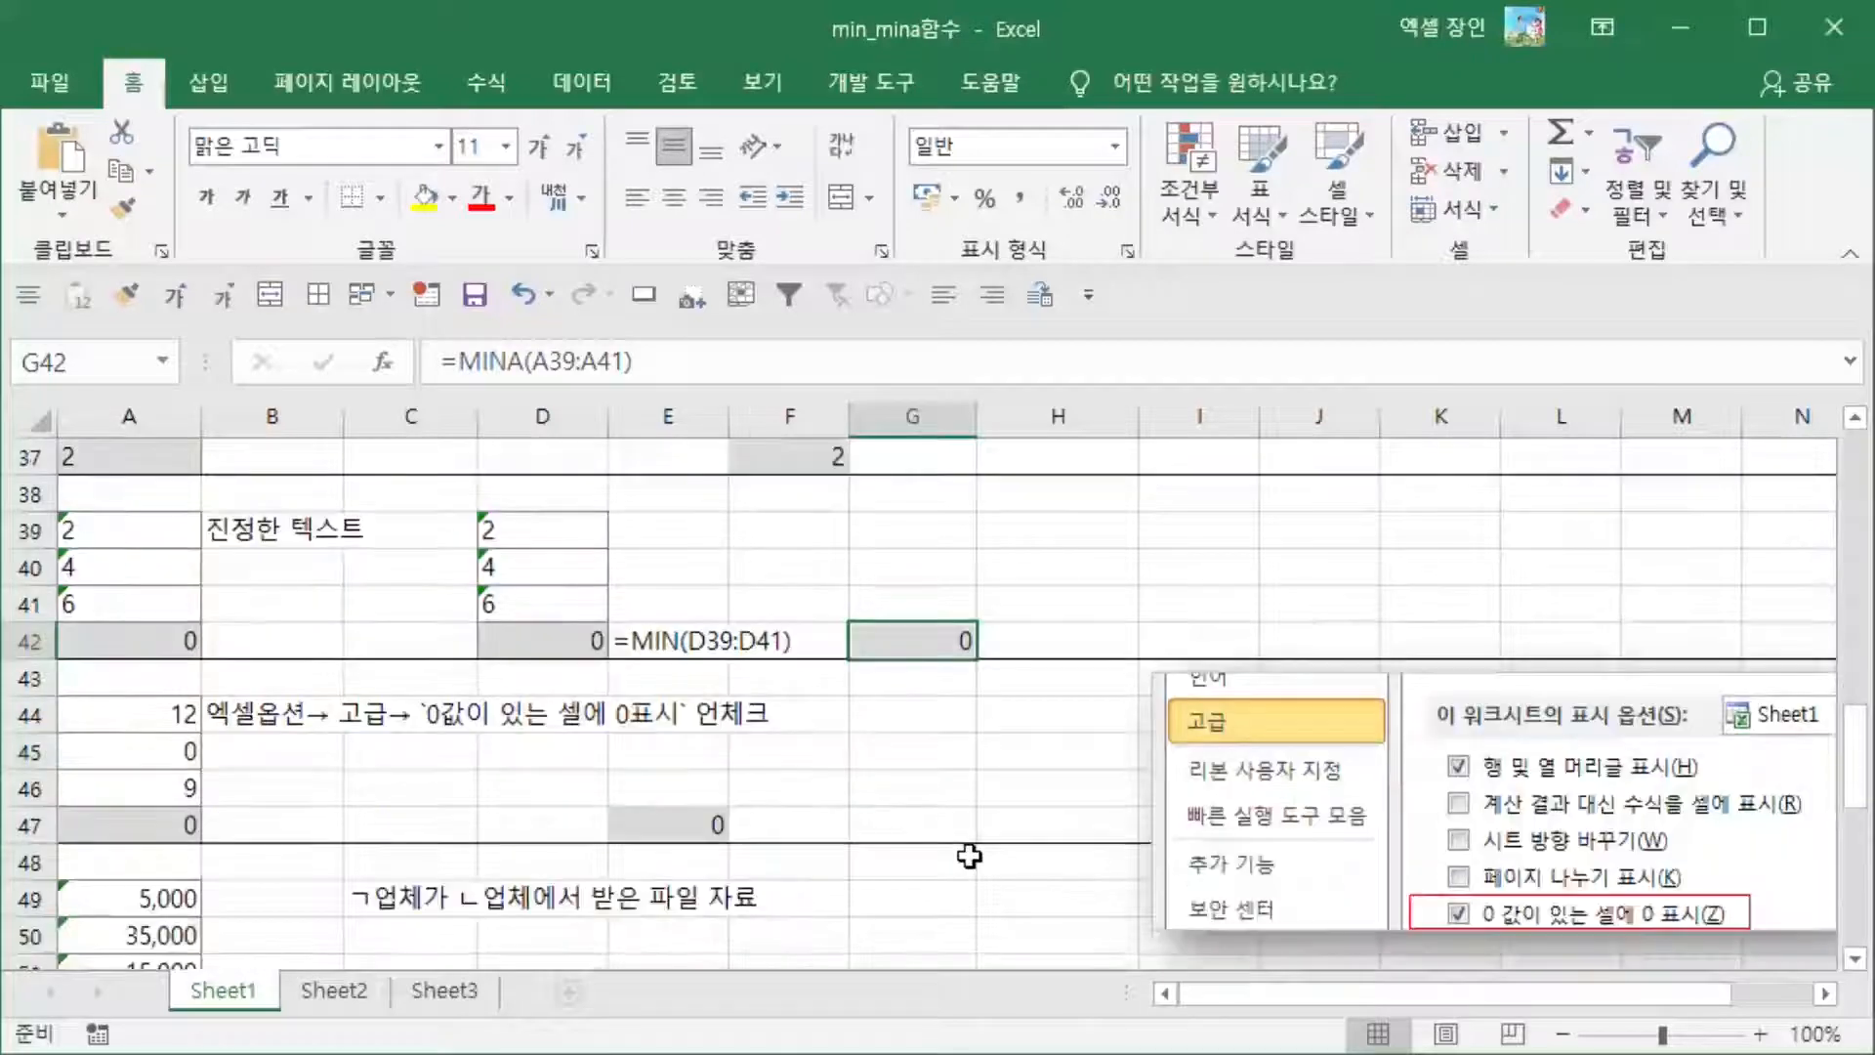
pyautogui.click(150, 763)
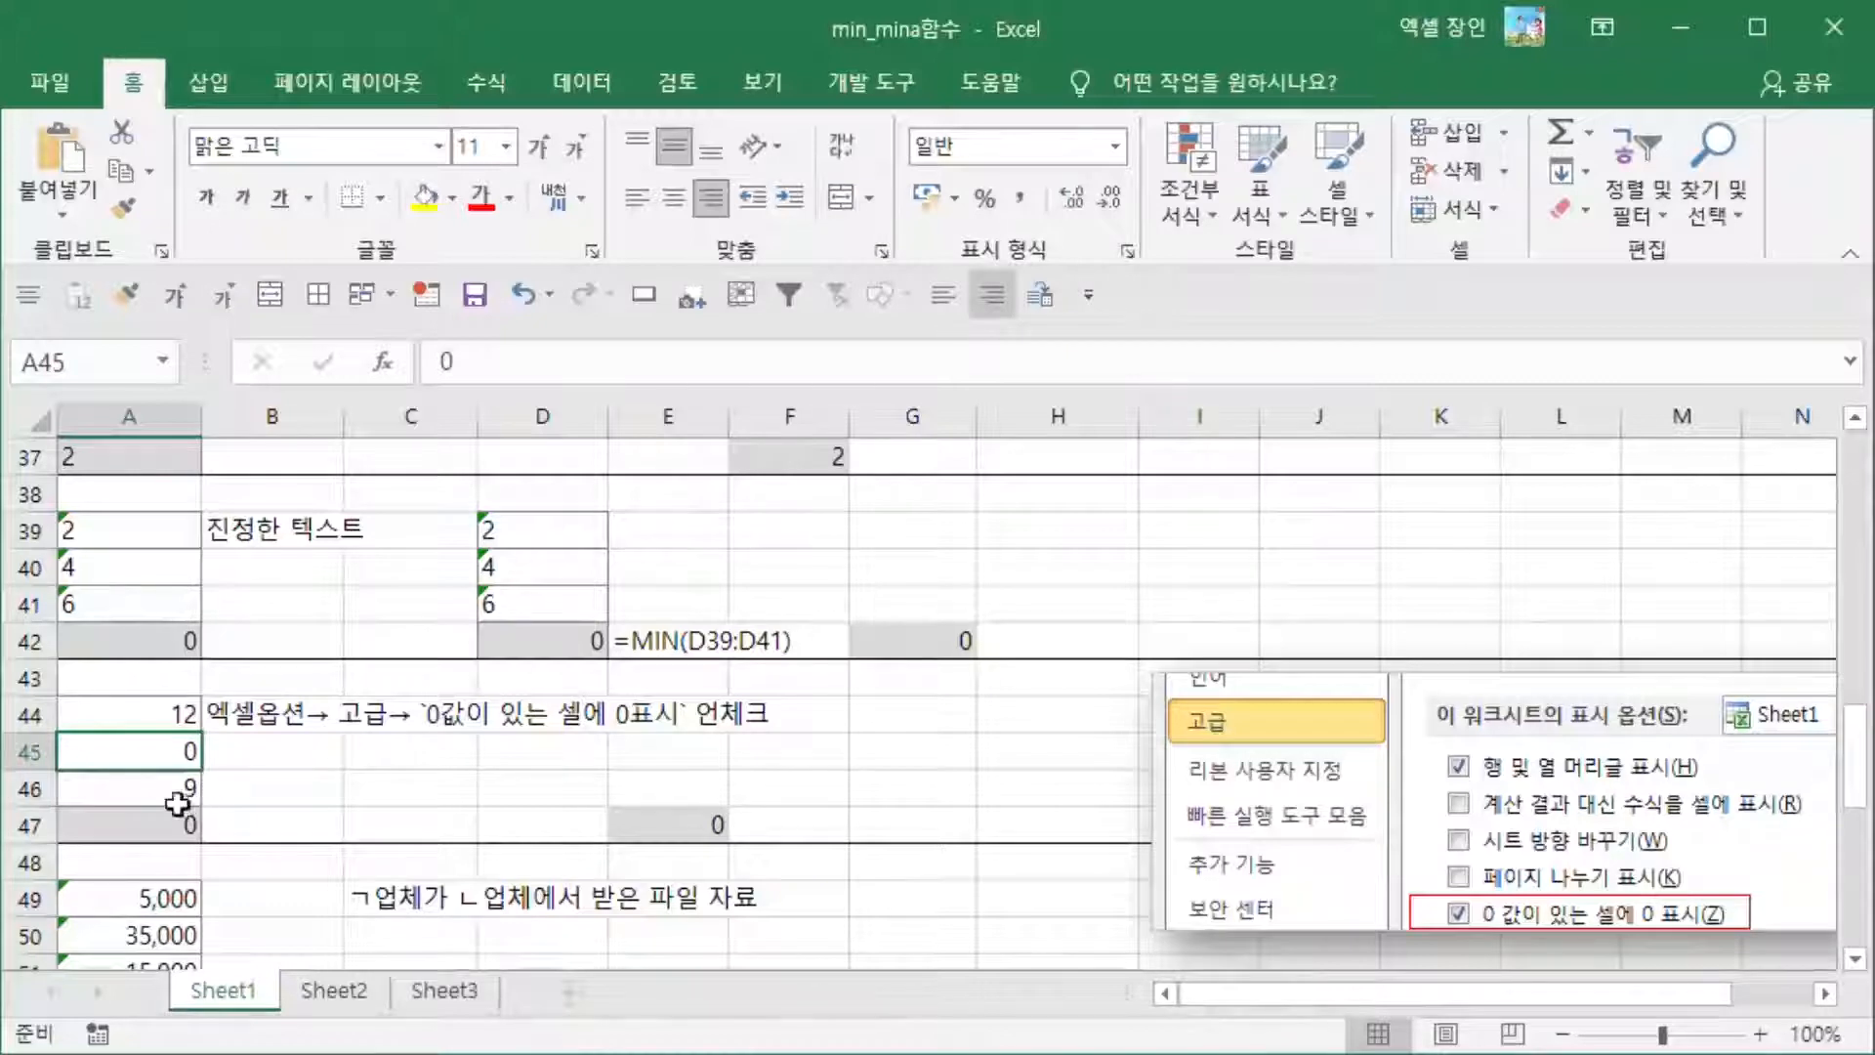
pyautogui.click(127, 780)
pyautogui.press('F8')
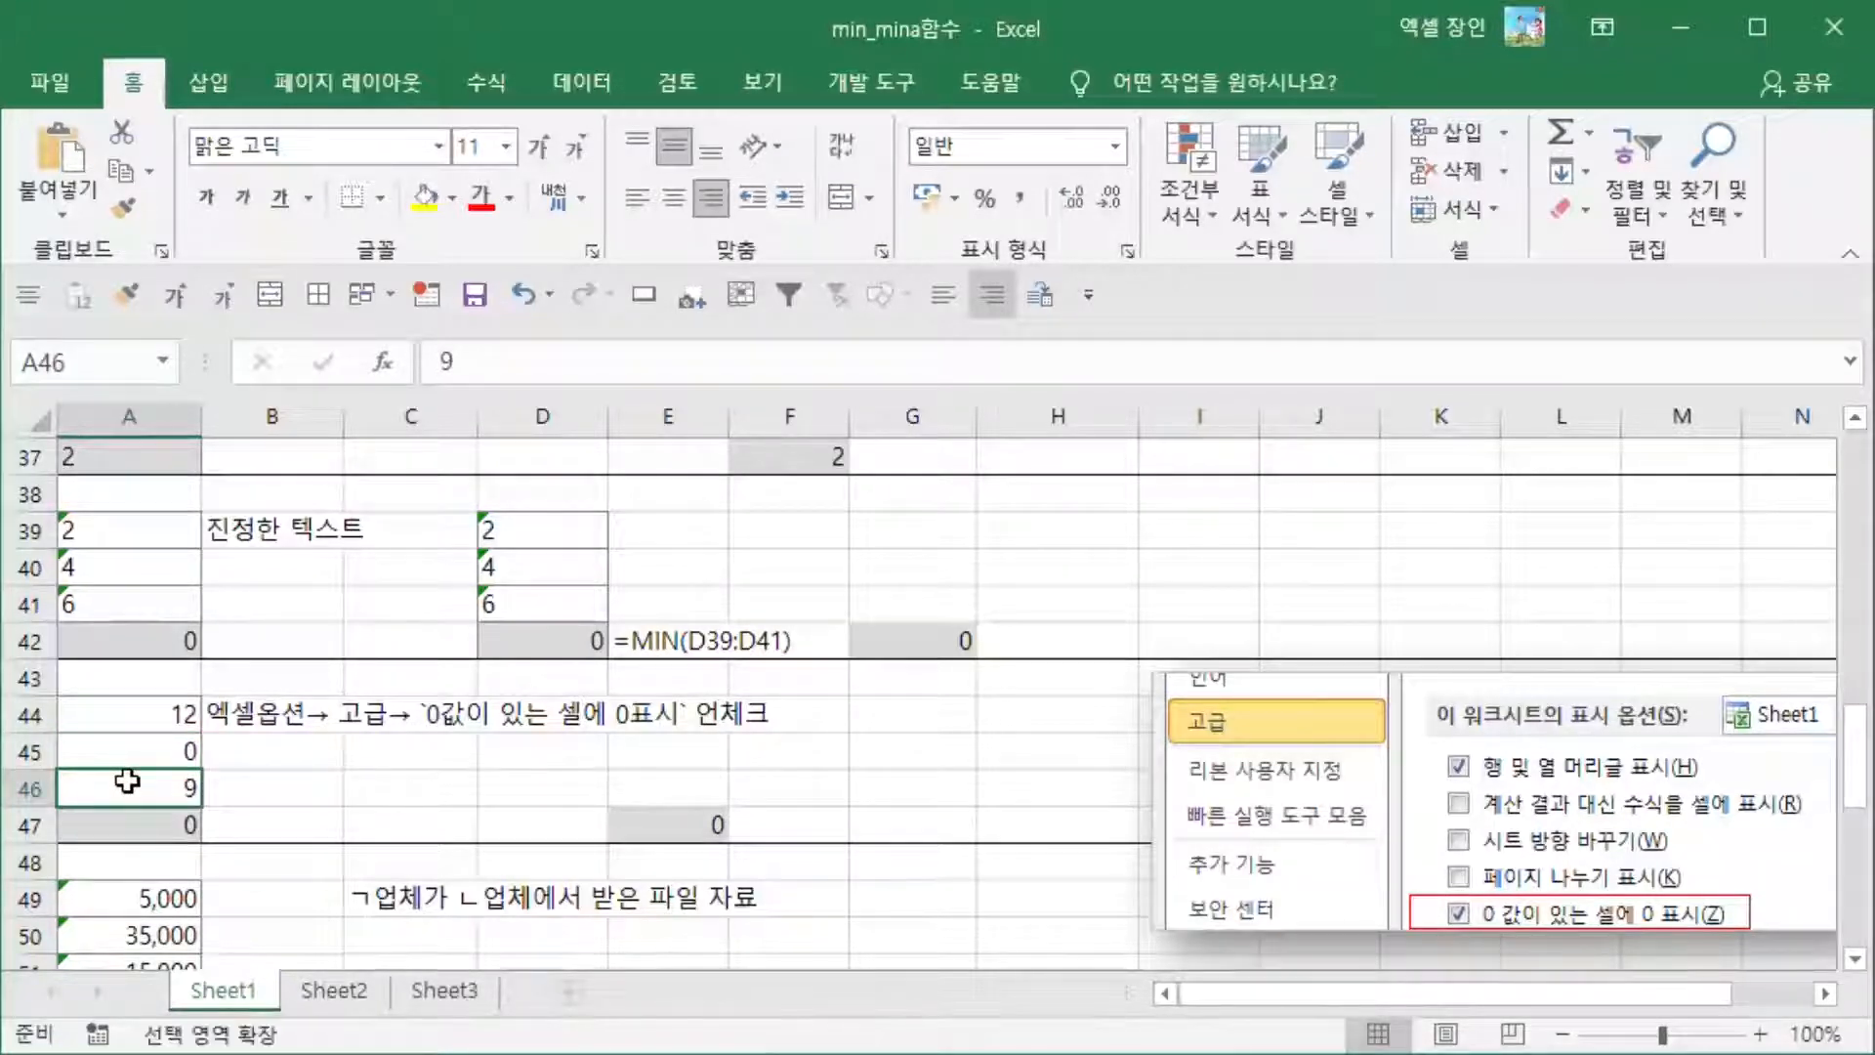
pyautogui.write('-2')
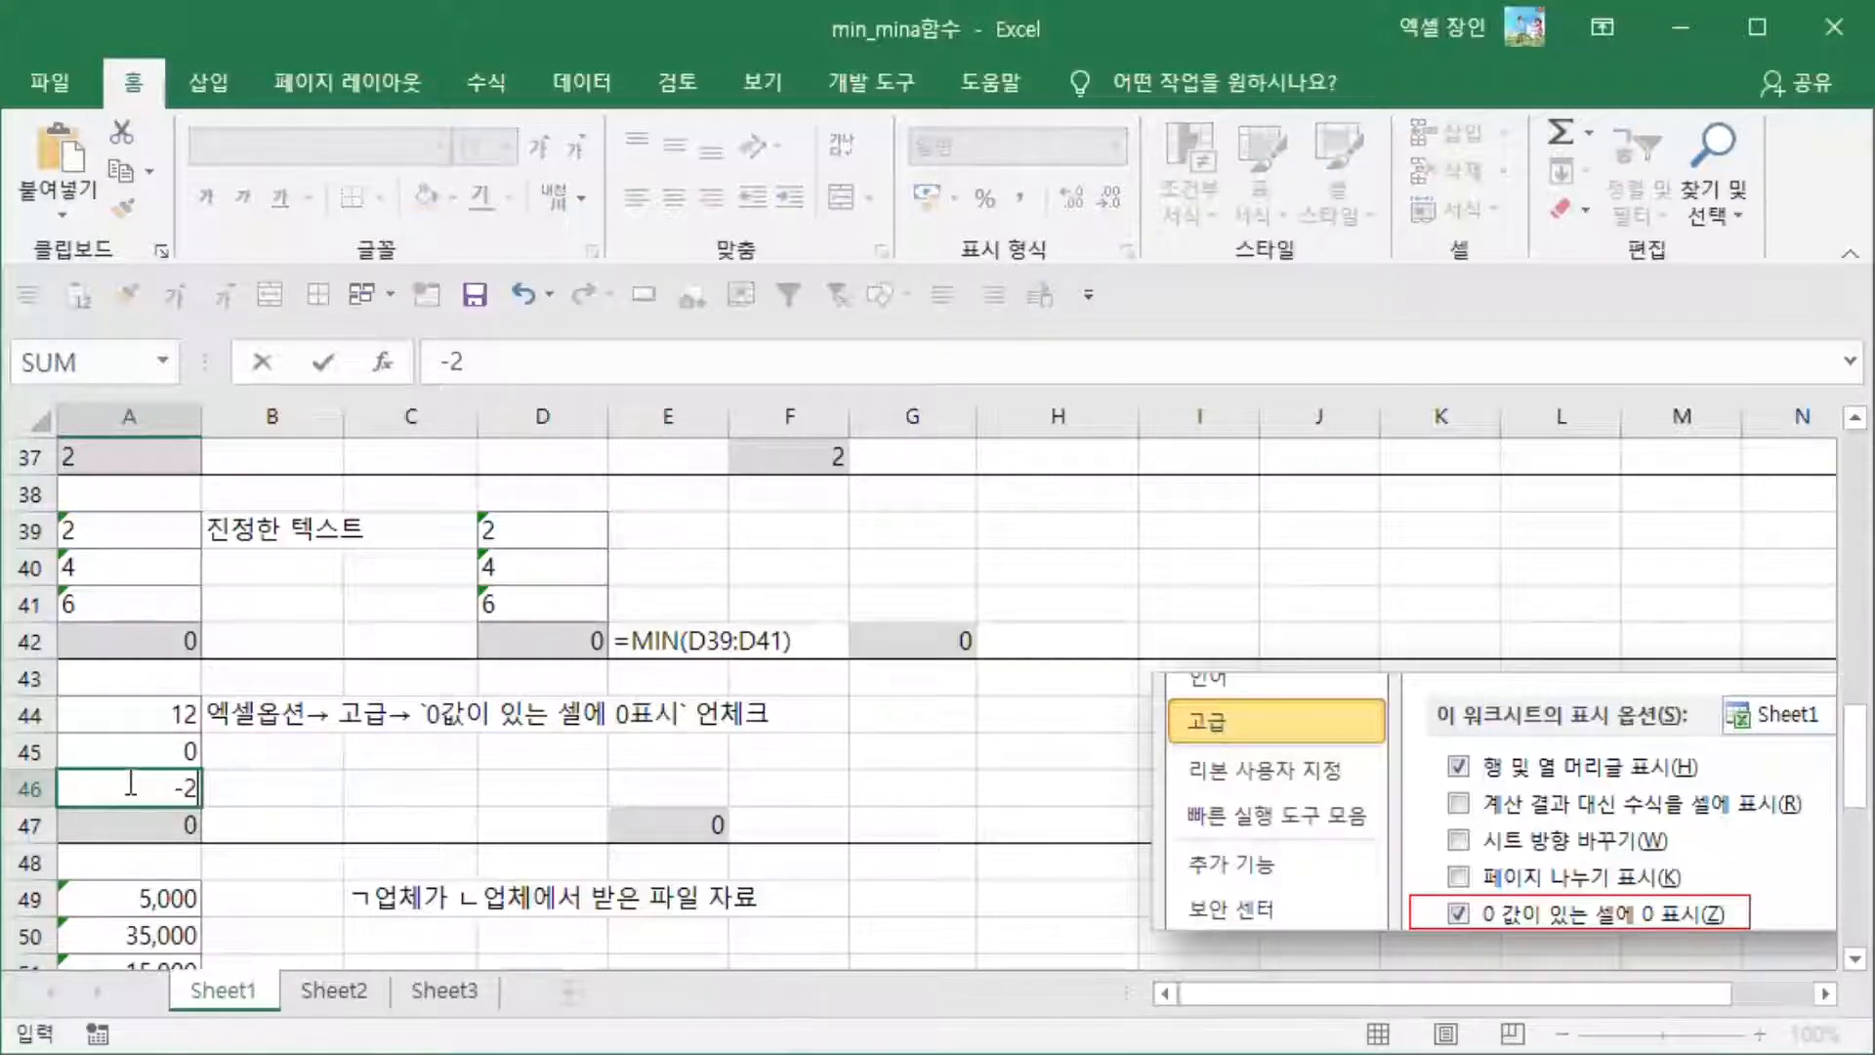
pyautogui.press('Up')
pyautogui.press('Up')
pyautogui.write('-')
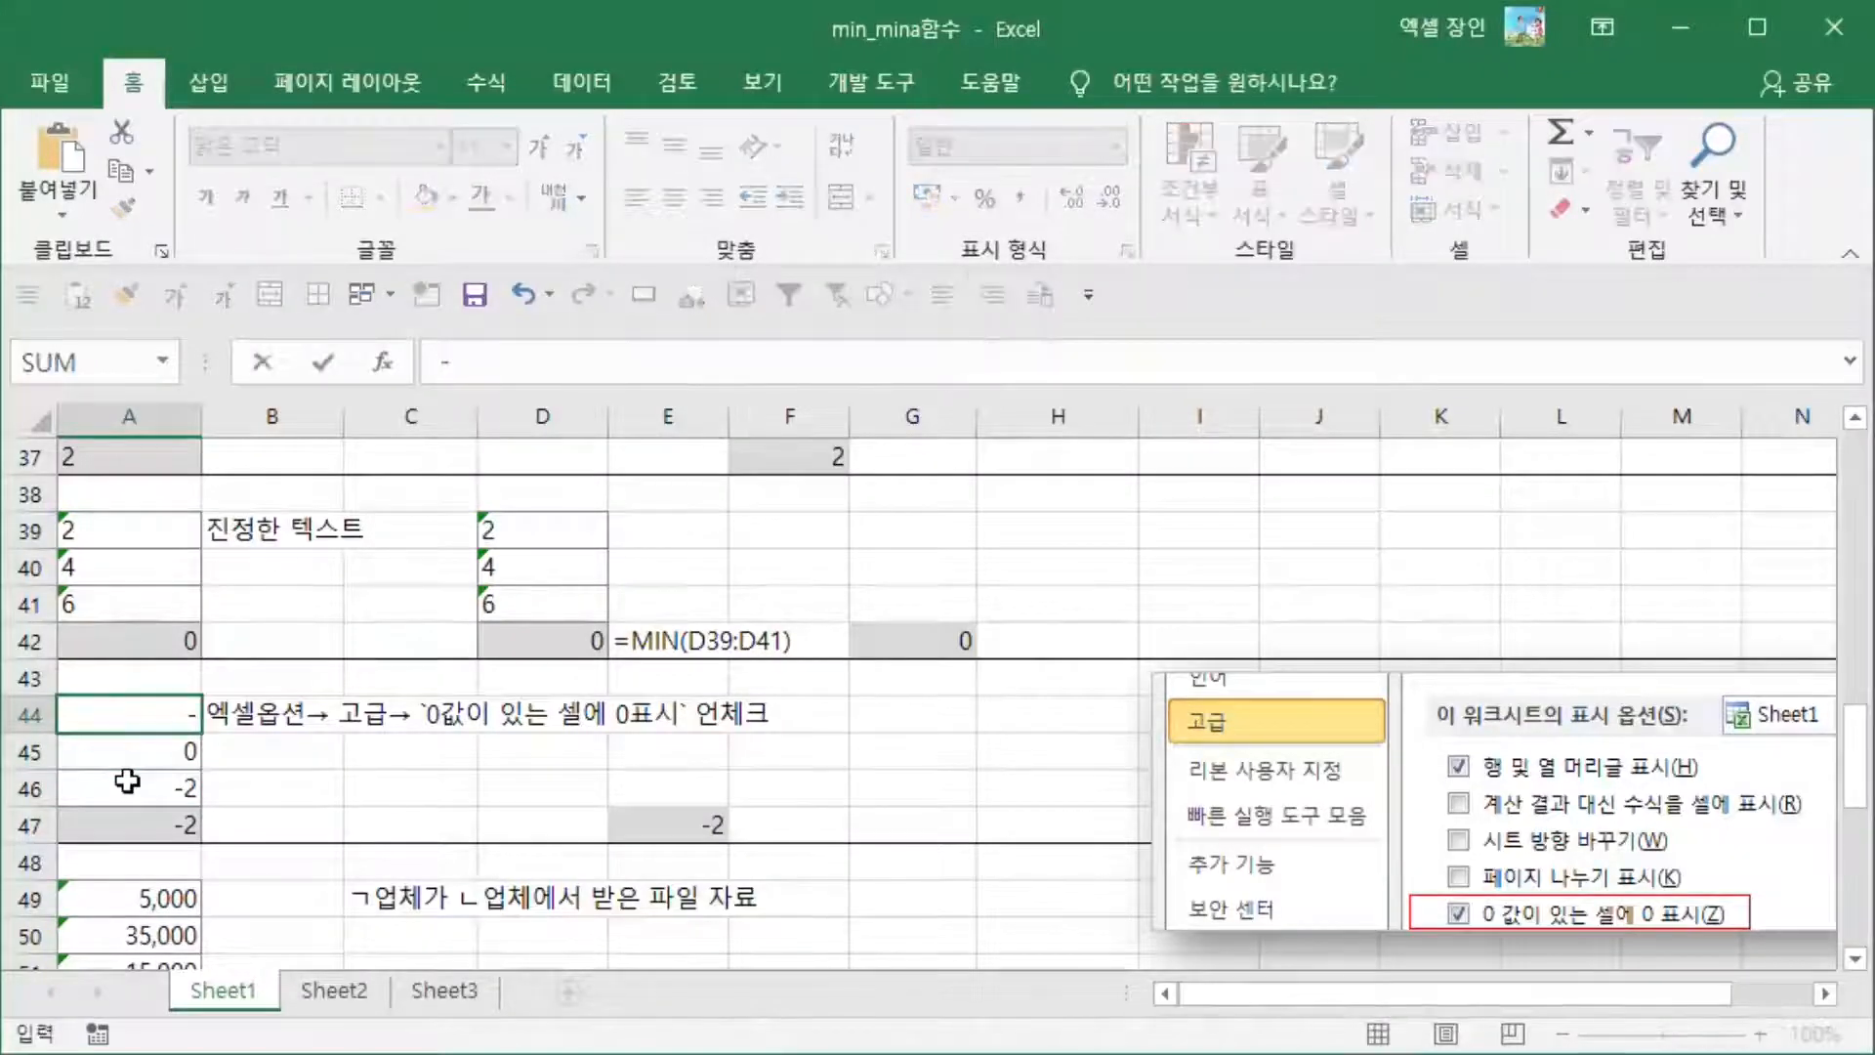
pyautogui.write('3')
pyautogui.press('Return')
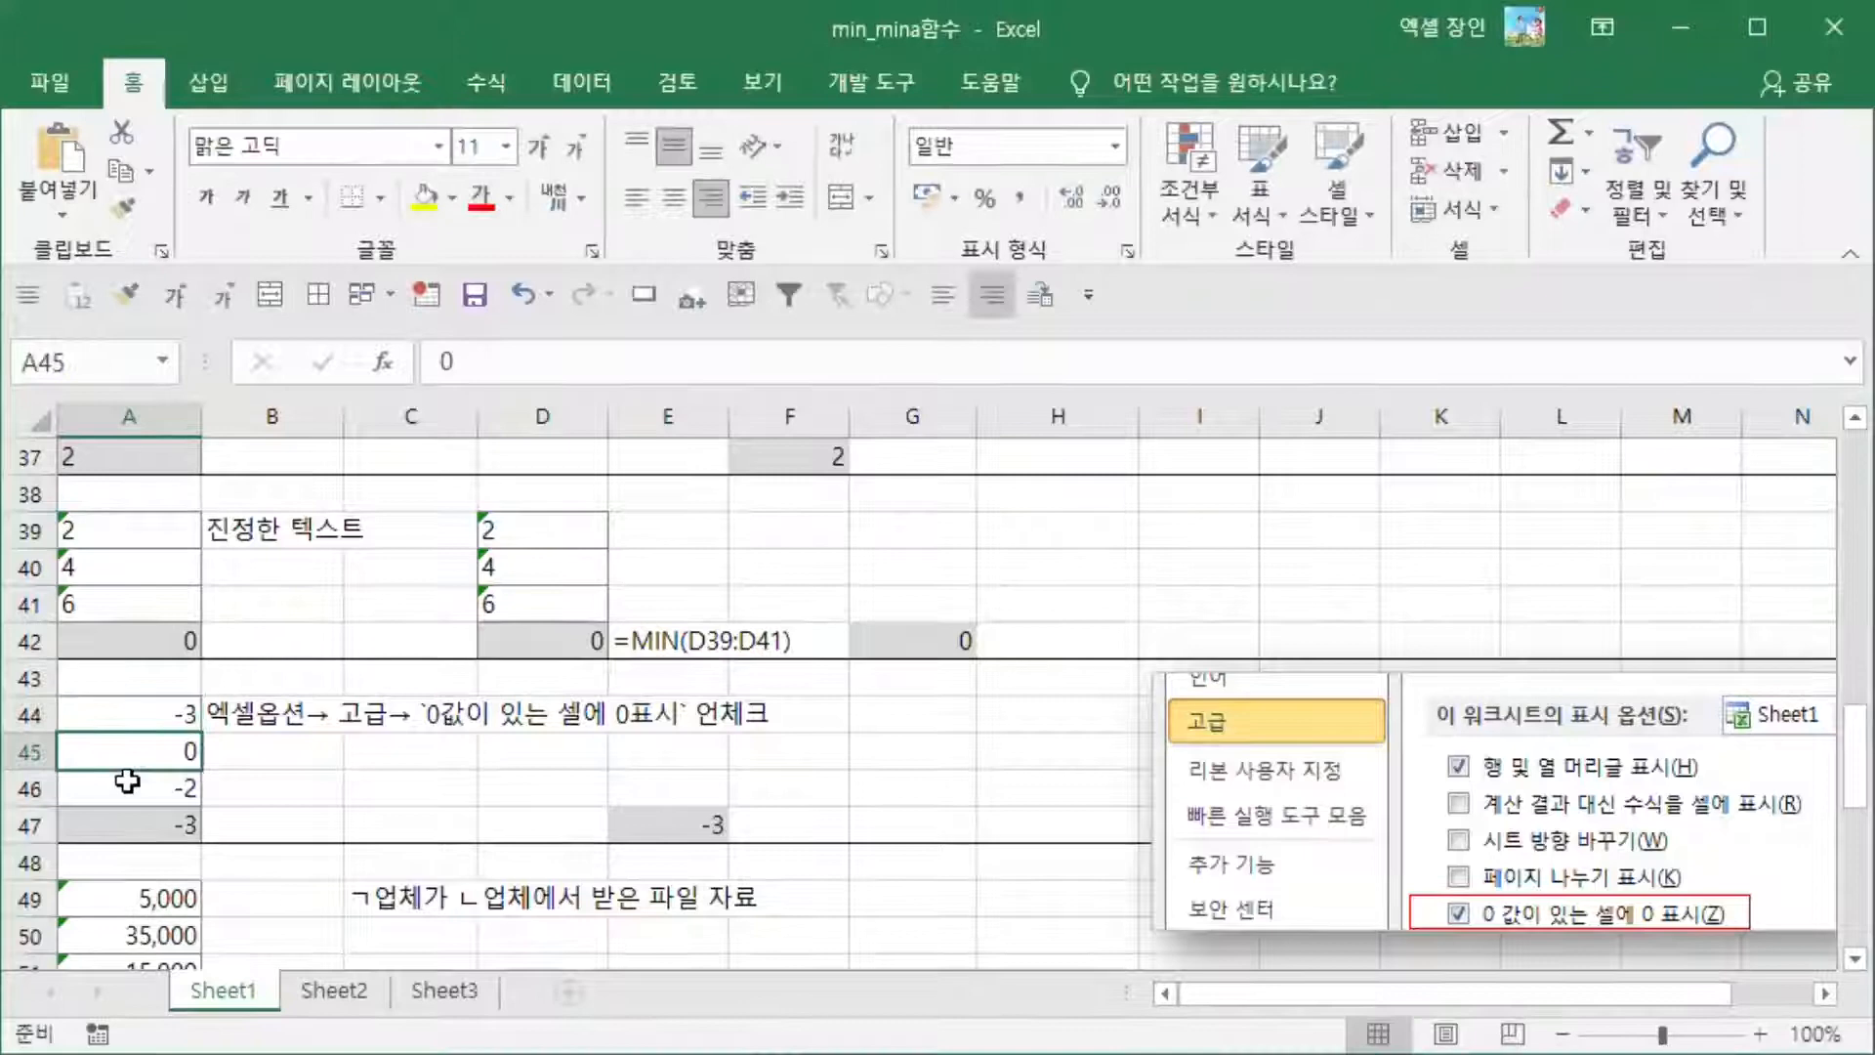
# Step: Compare the MIN formula in A47 with the MINA formula in E47 and inspect the zero entry in A45
pyautogui.click(147, 828)
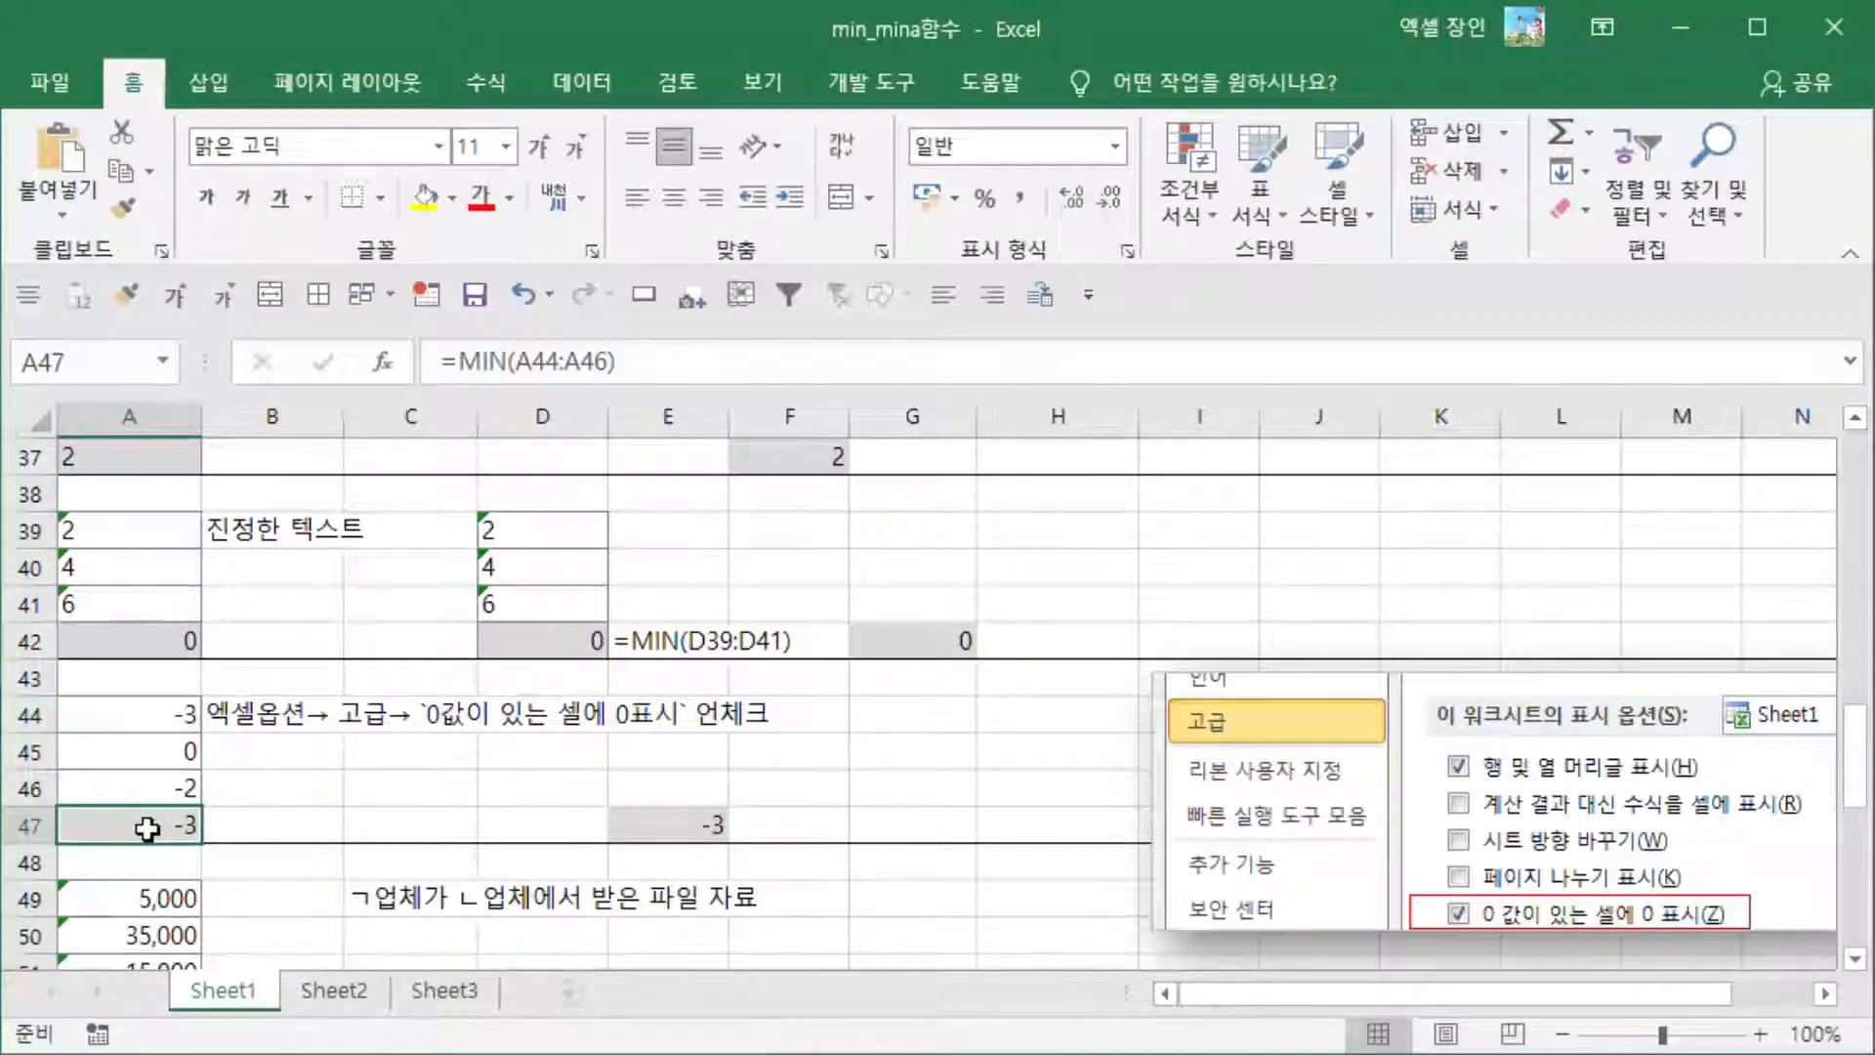
pyautogui.click(140, 752)
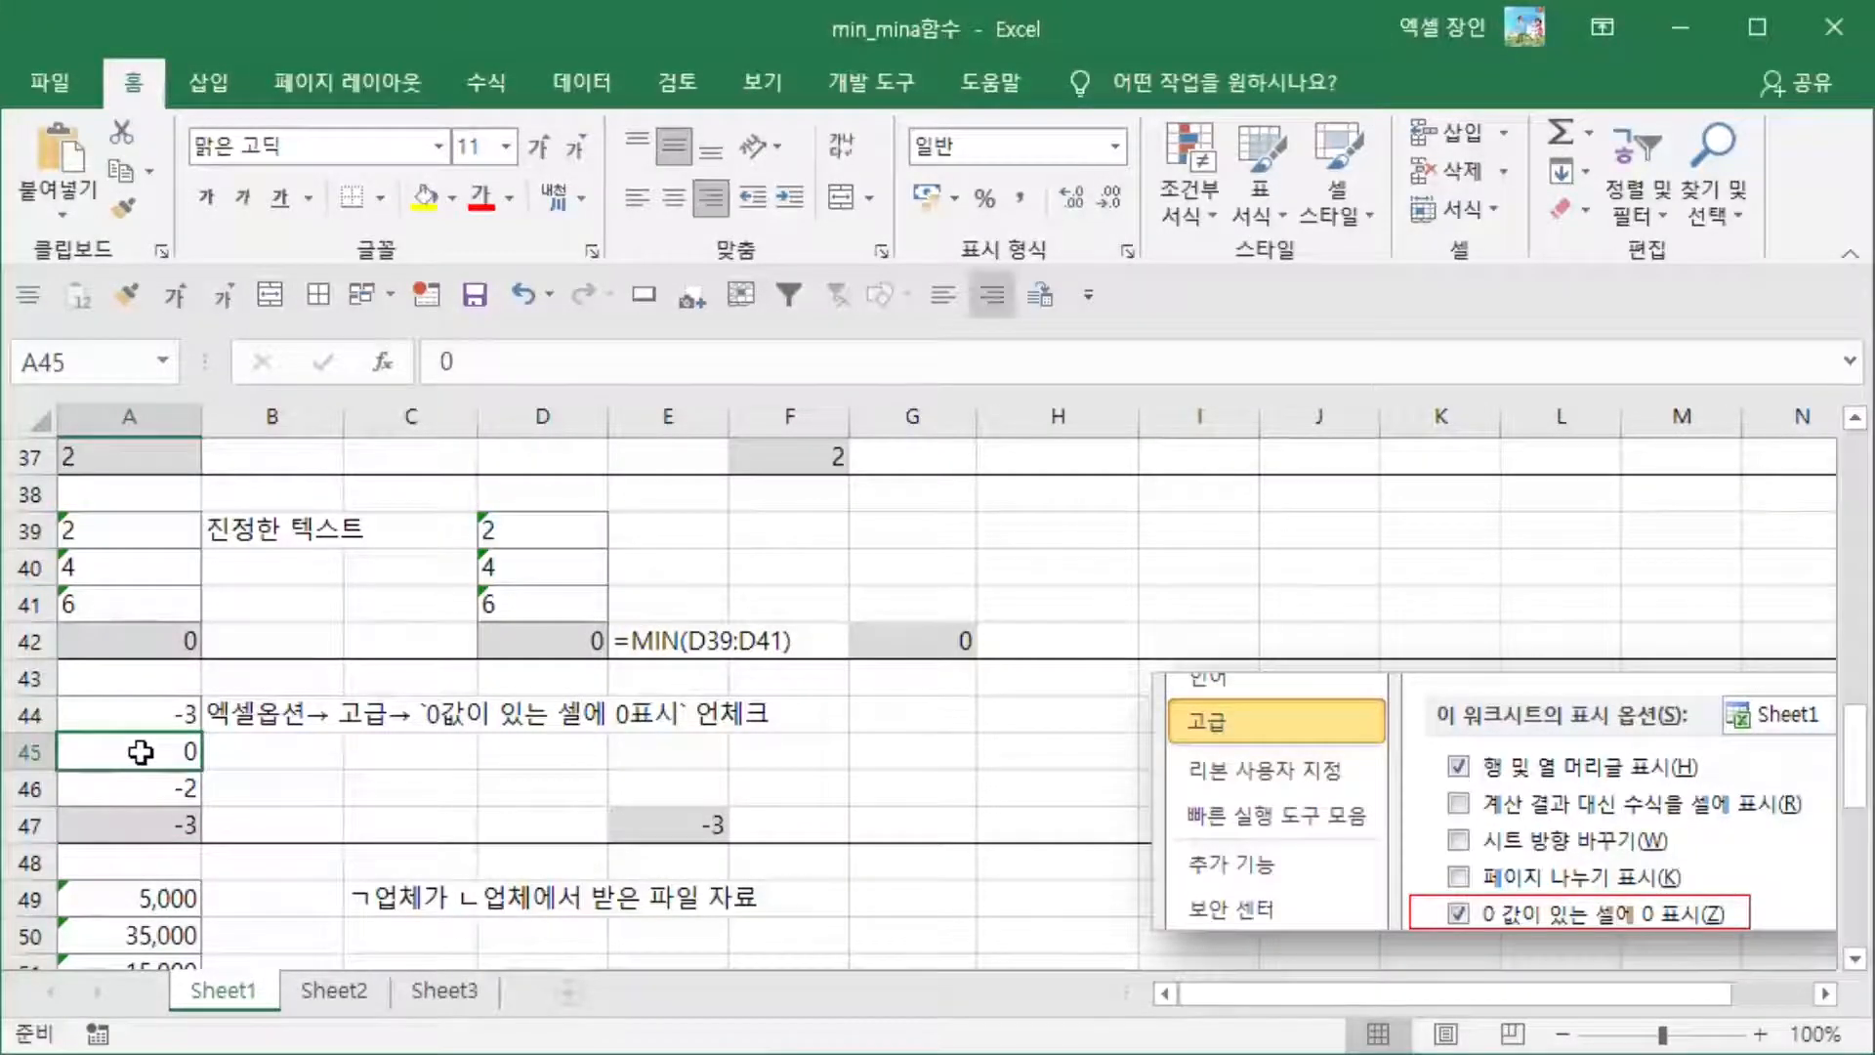
pyautogui.click(653, 829)
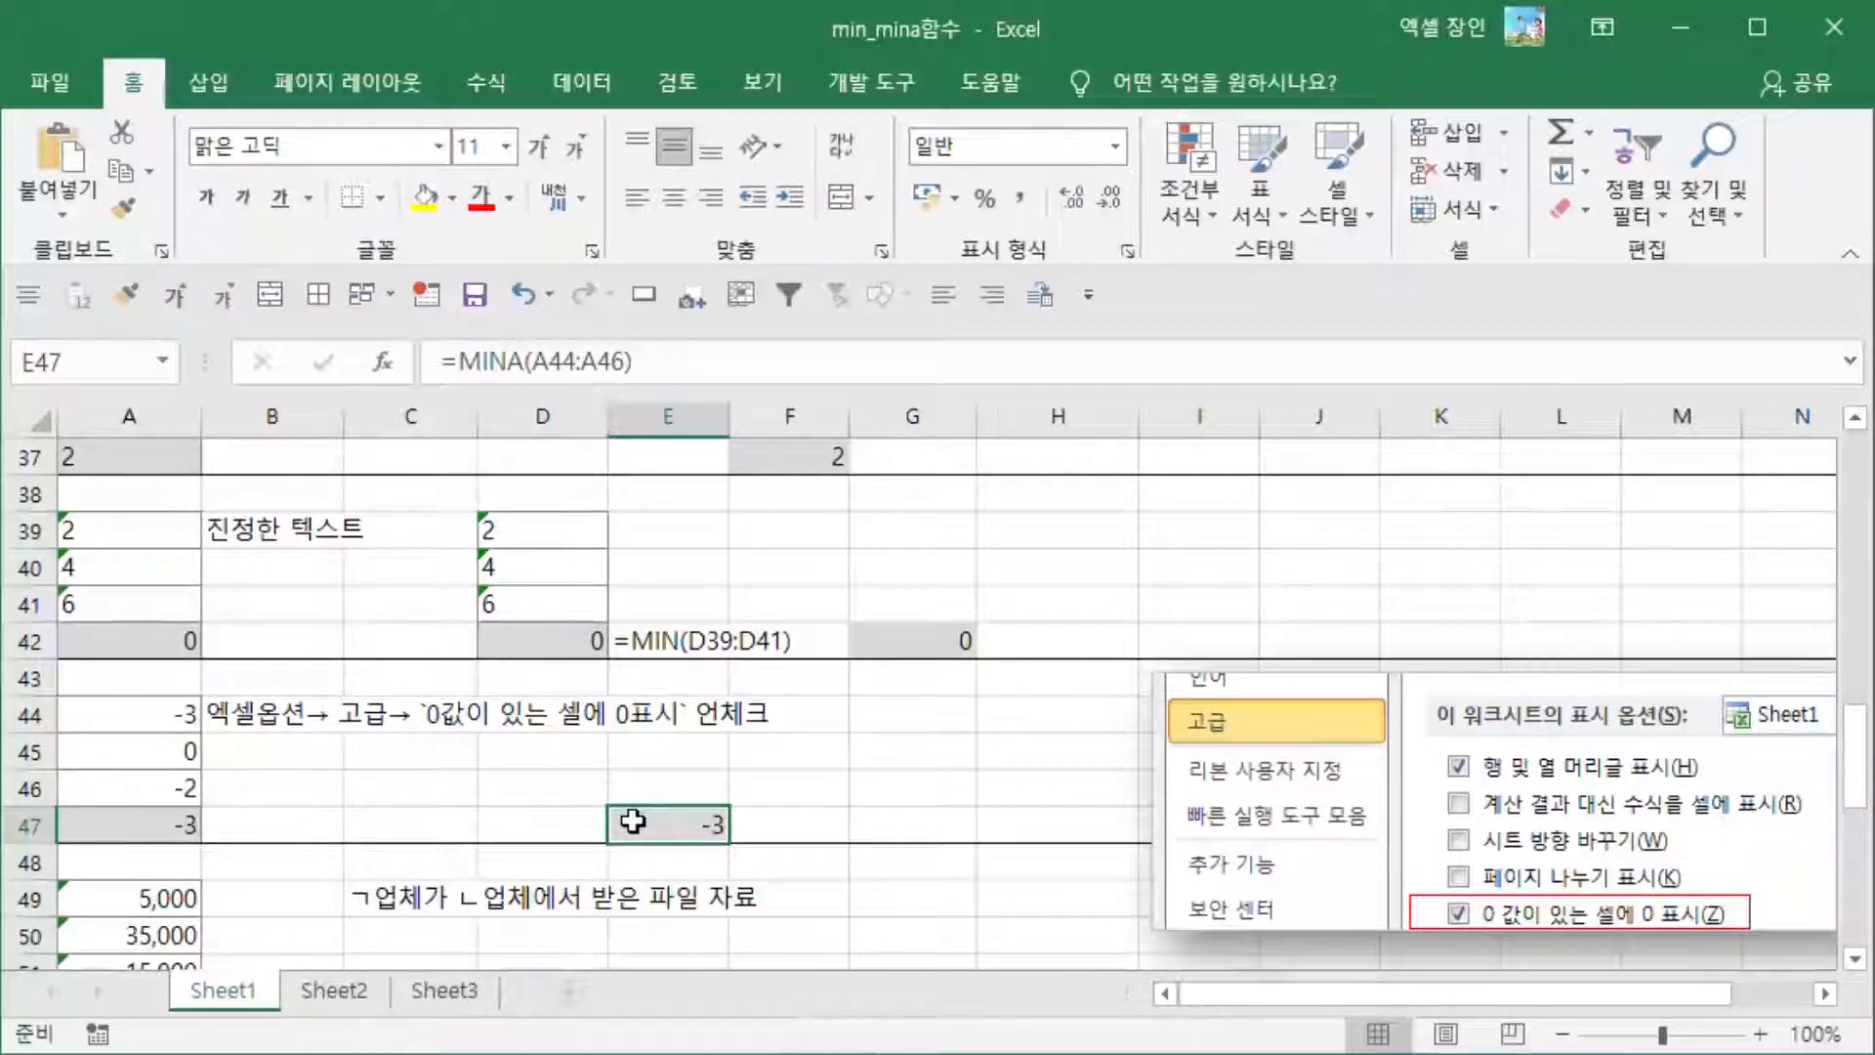
pyautogui.click(161, 757)
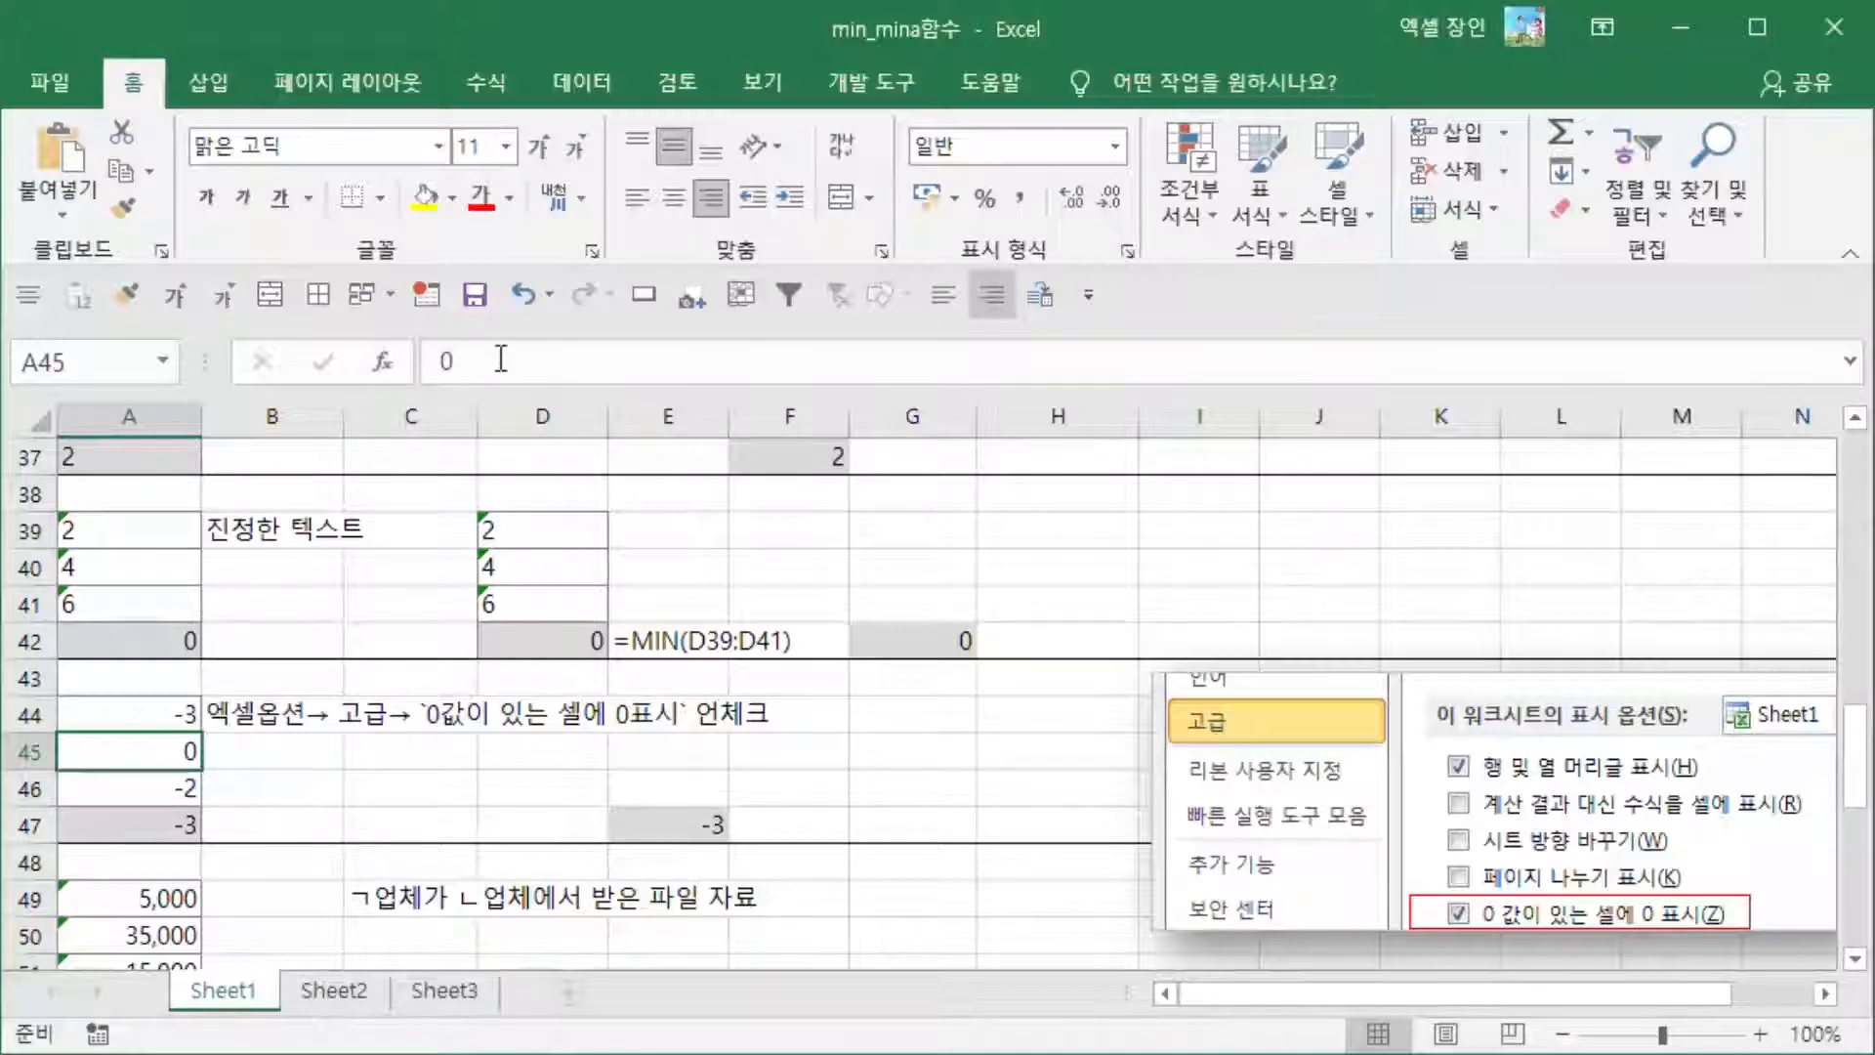
pyautogui.click(449, 362)
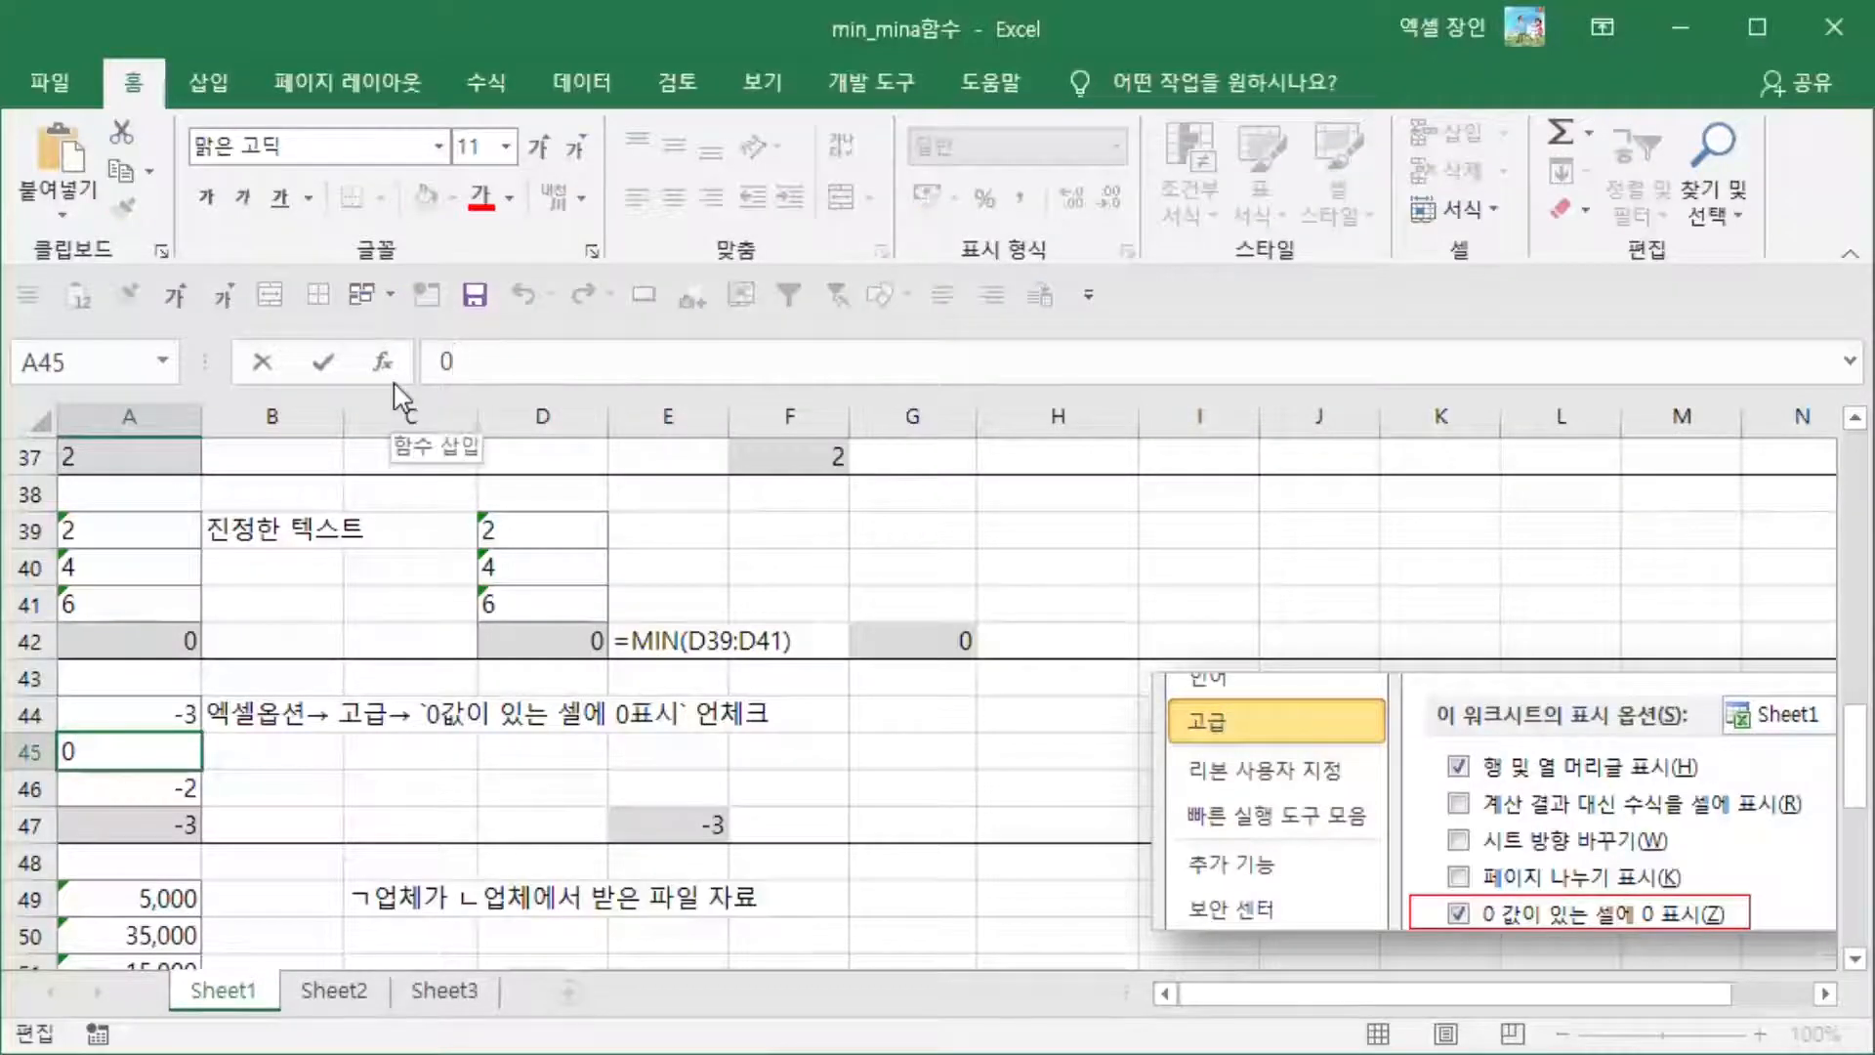
pyautogui.press('Escape')
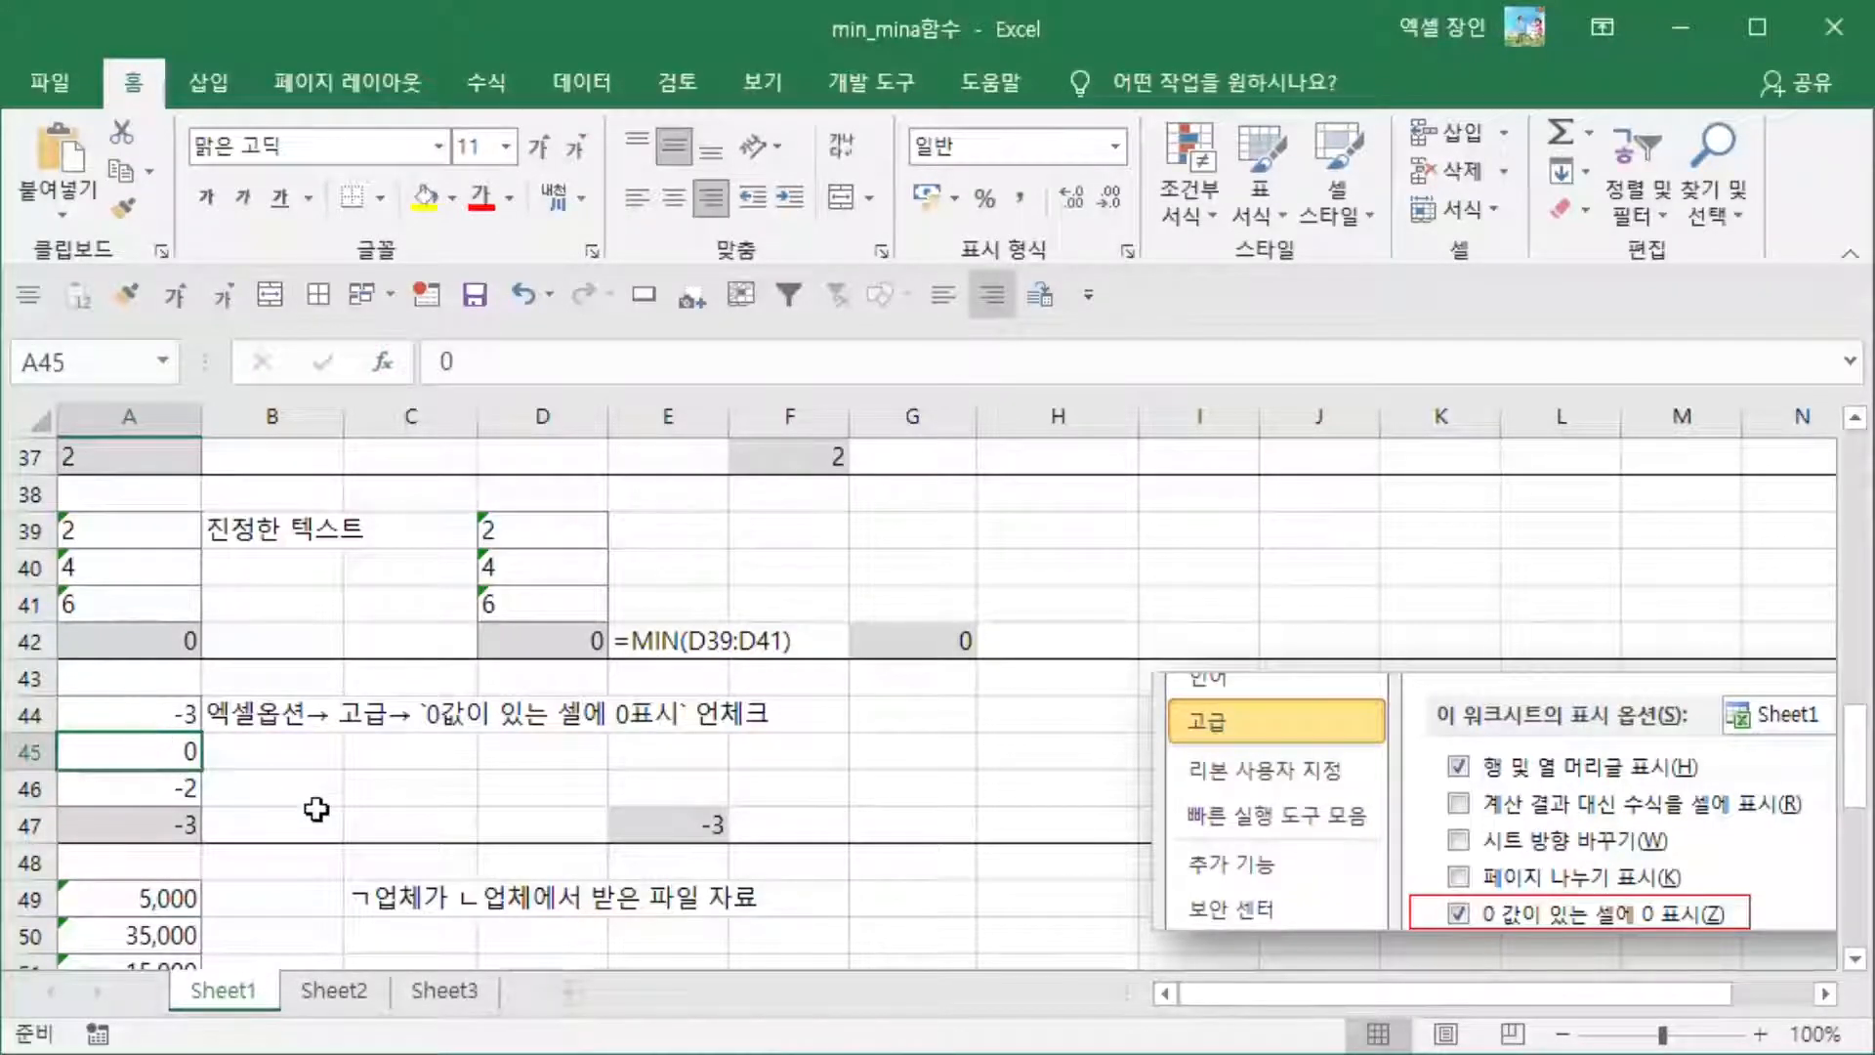
# Step: Examine the MIN formula in A52 and the numbers stored as text in its source range A49:A51
pyautogui.scroll(-2, 314, 807)
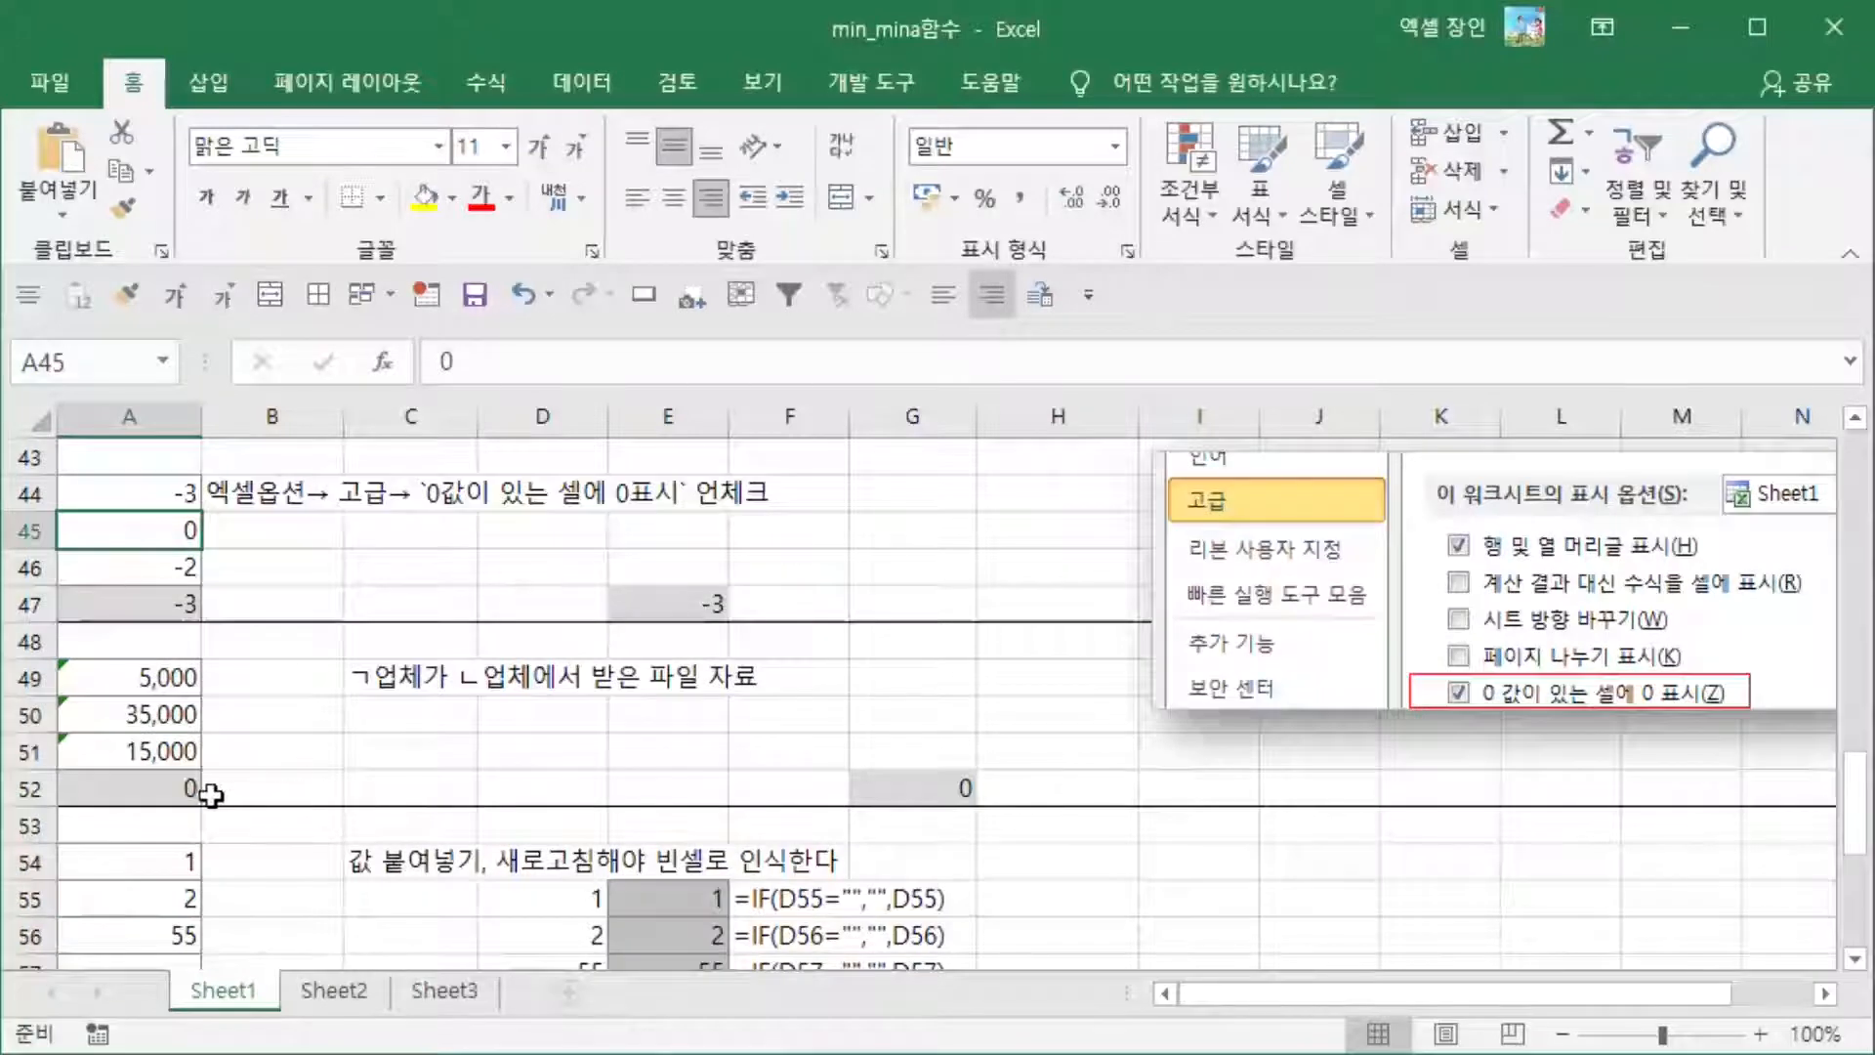
pyautogui.click(188, 784)
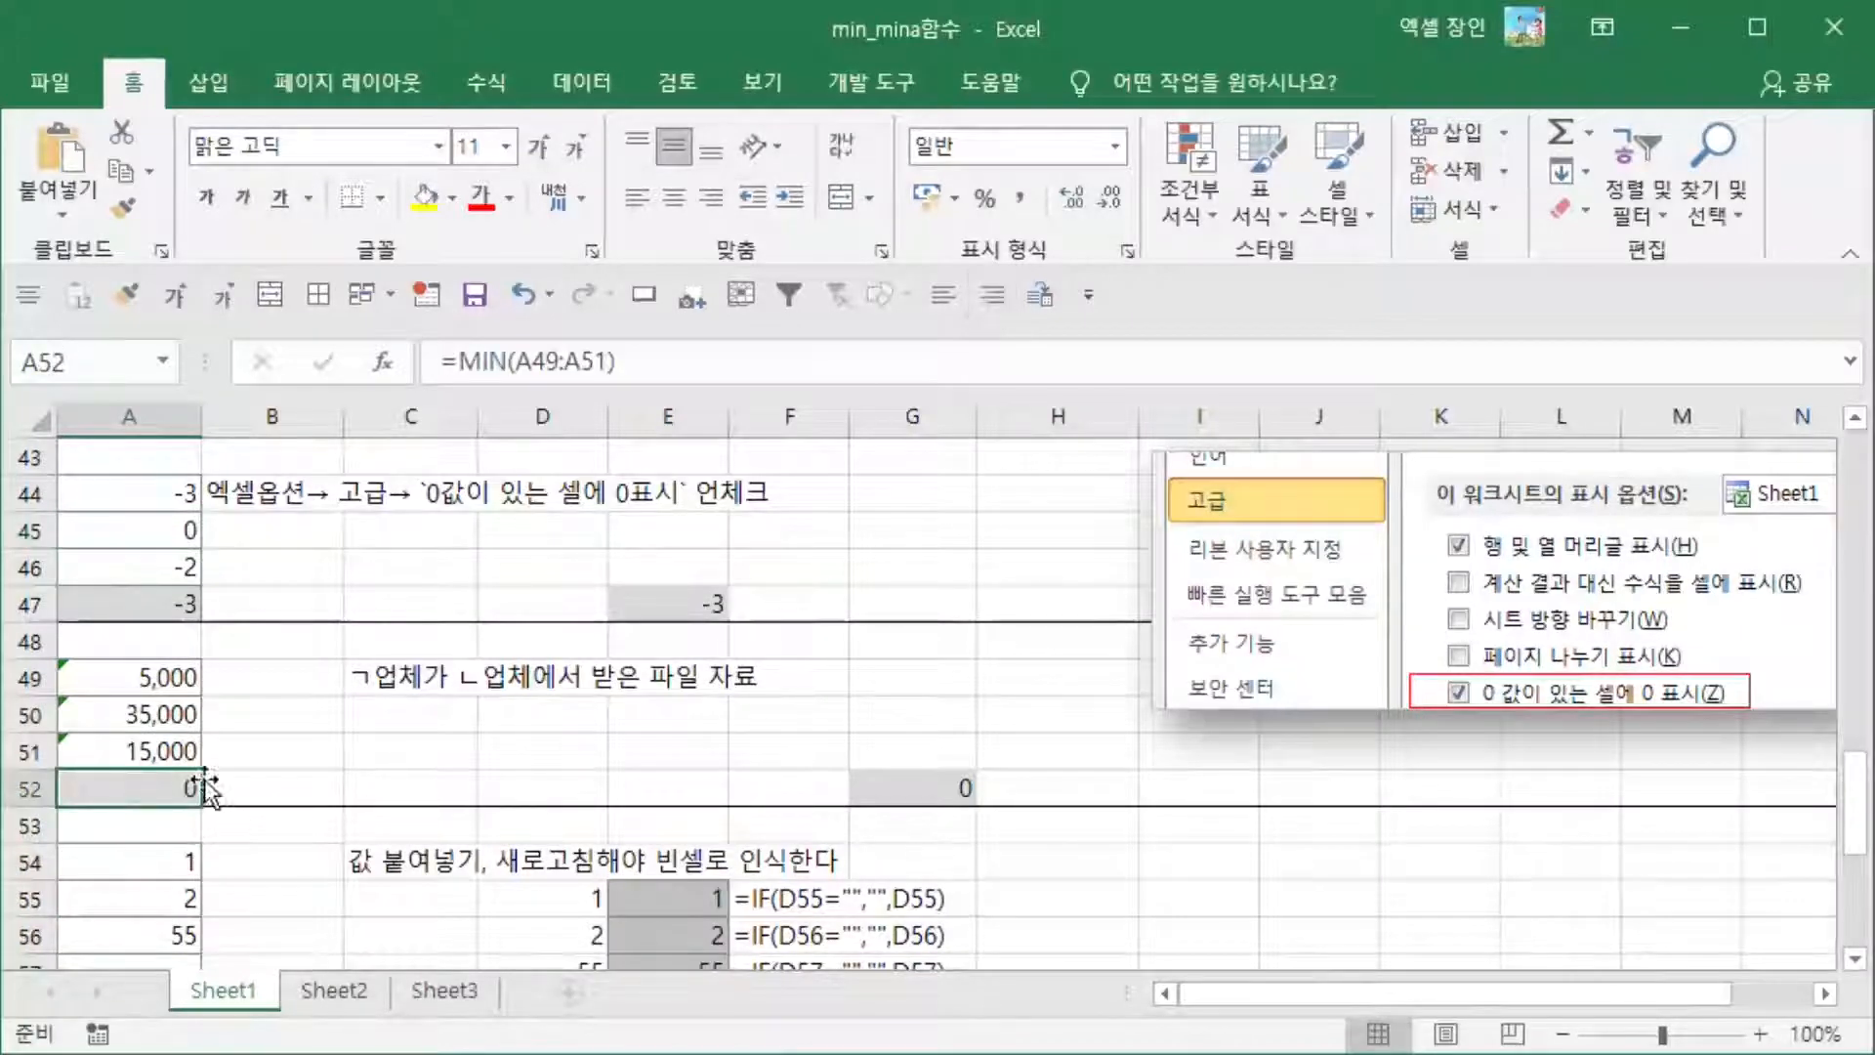
pyautogui.click(159, 682)
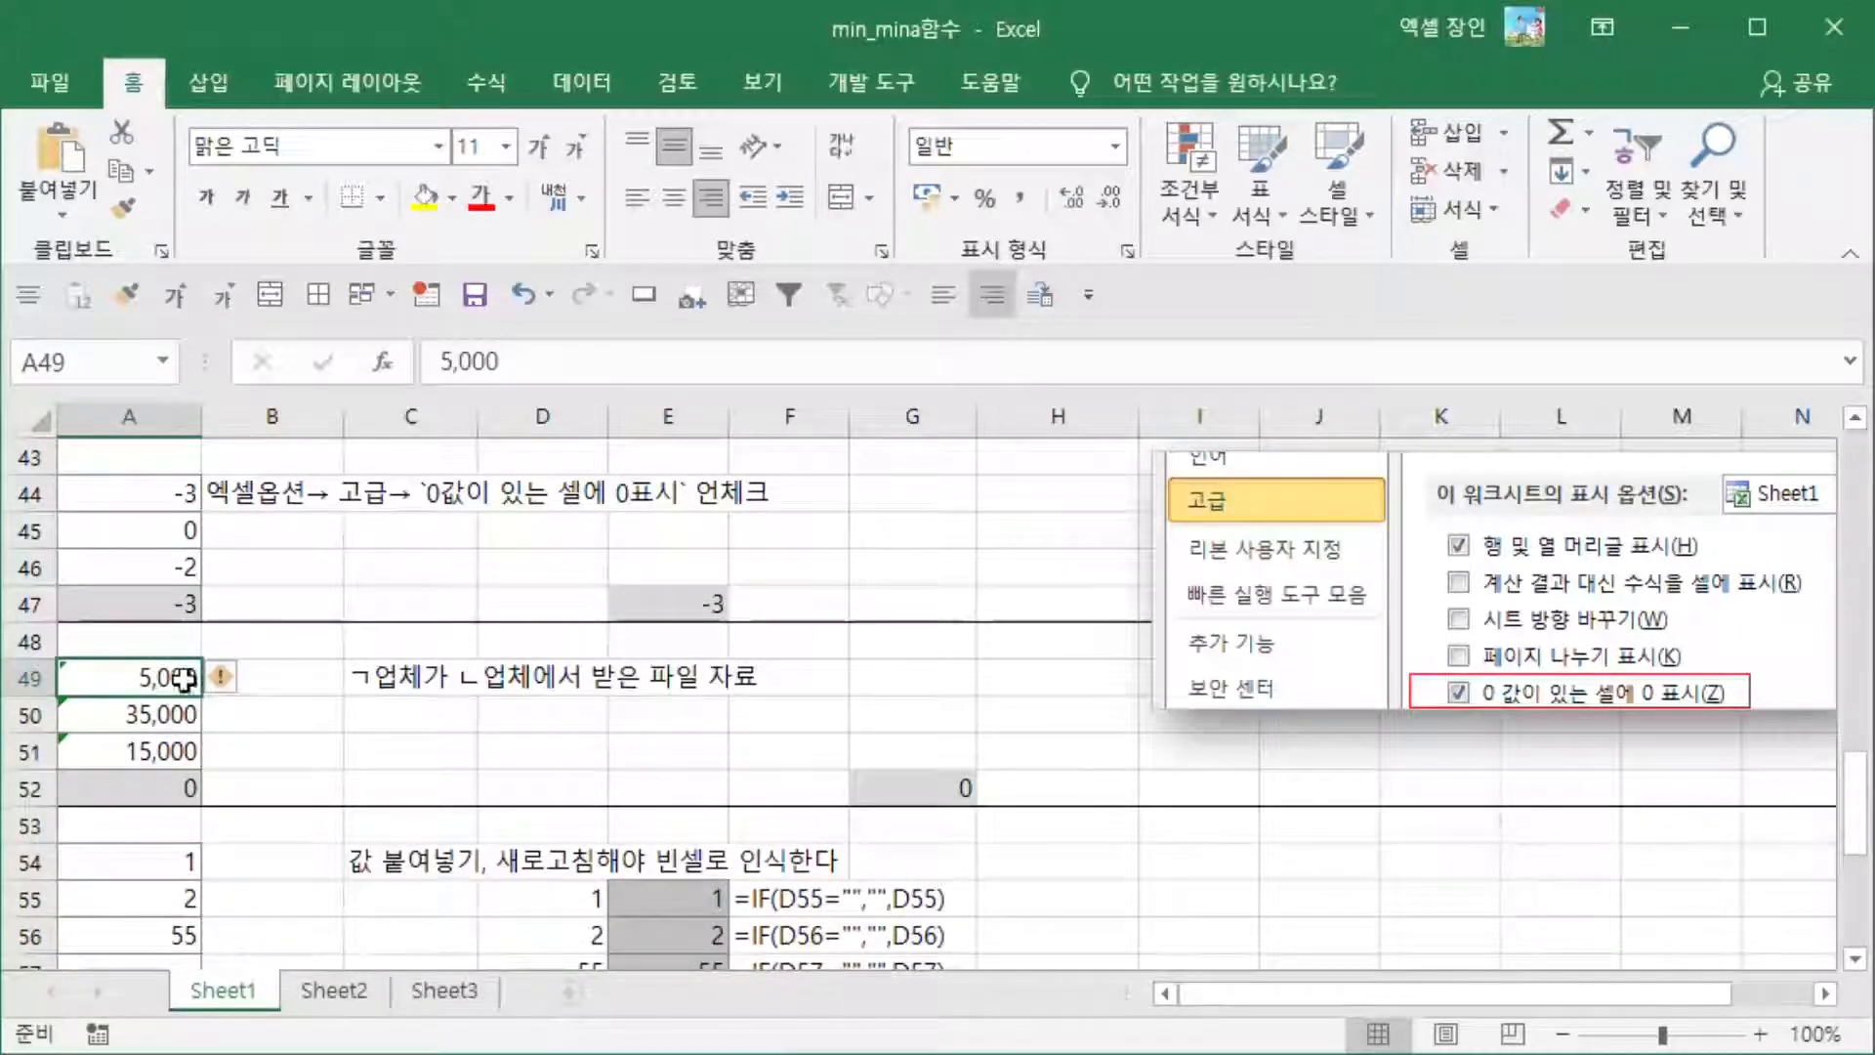
pyautogui.click(221, 684)
pyautogui.click(141, 750)
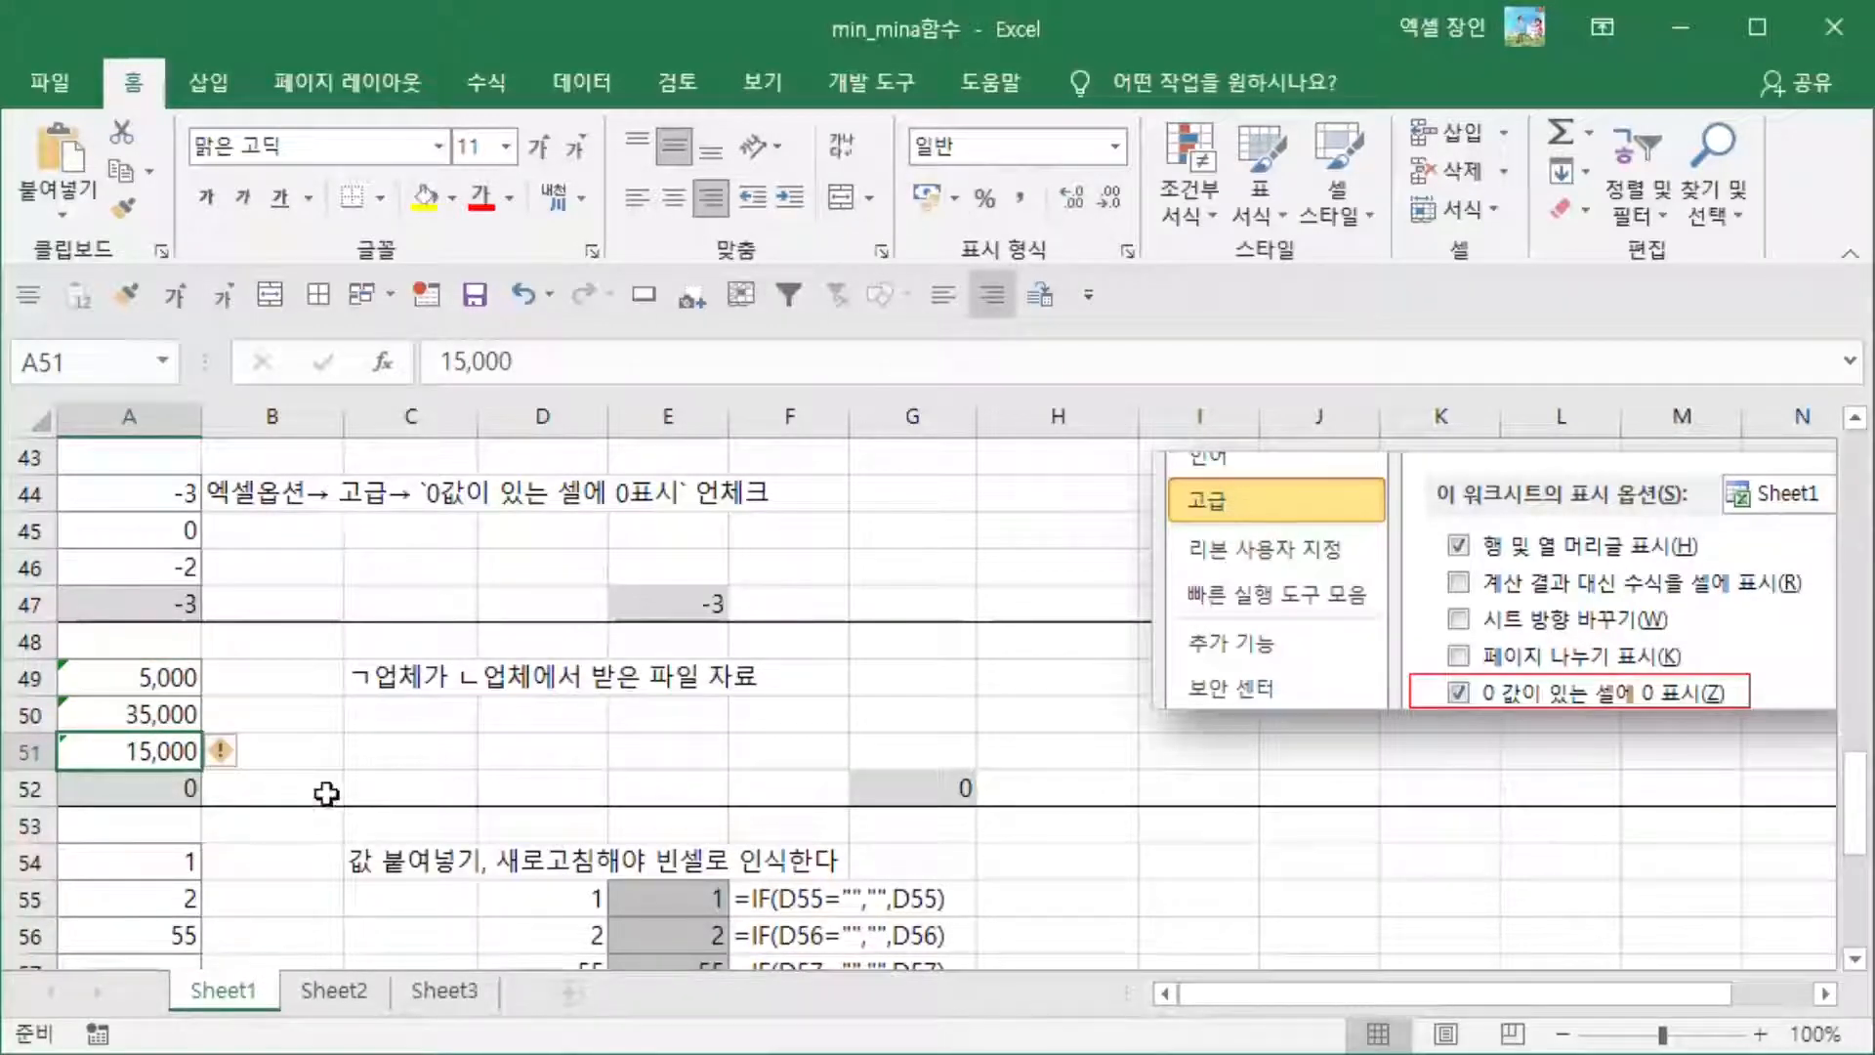
pyautogui.moveTo(135, 691); pyautogui.dragTo(150, 742)
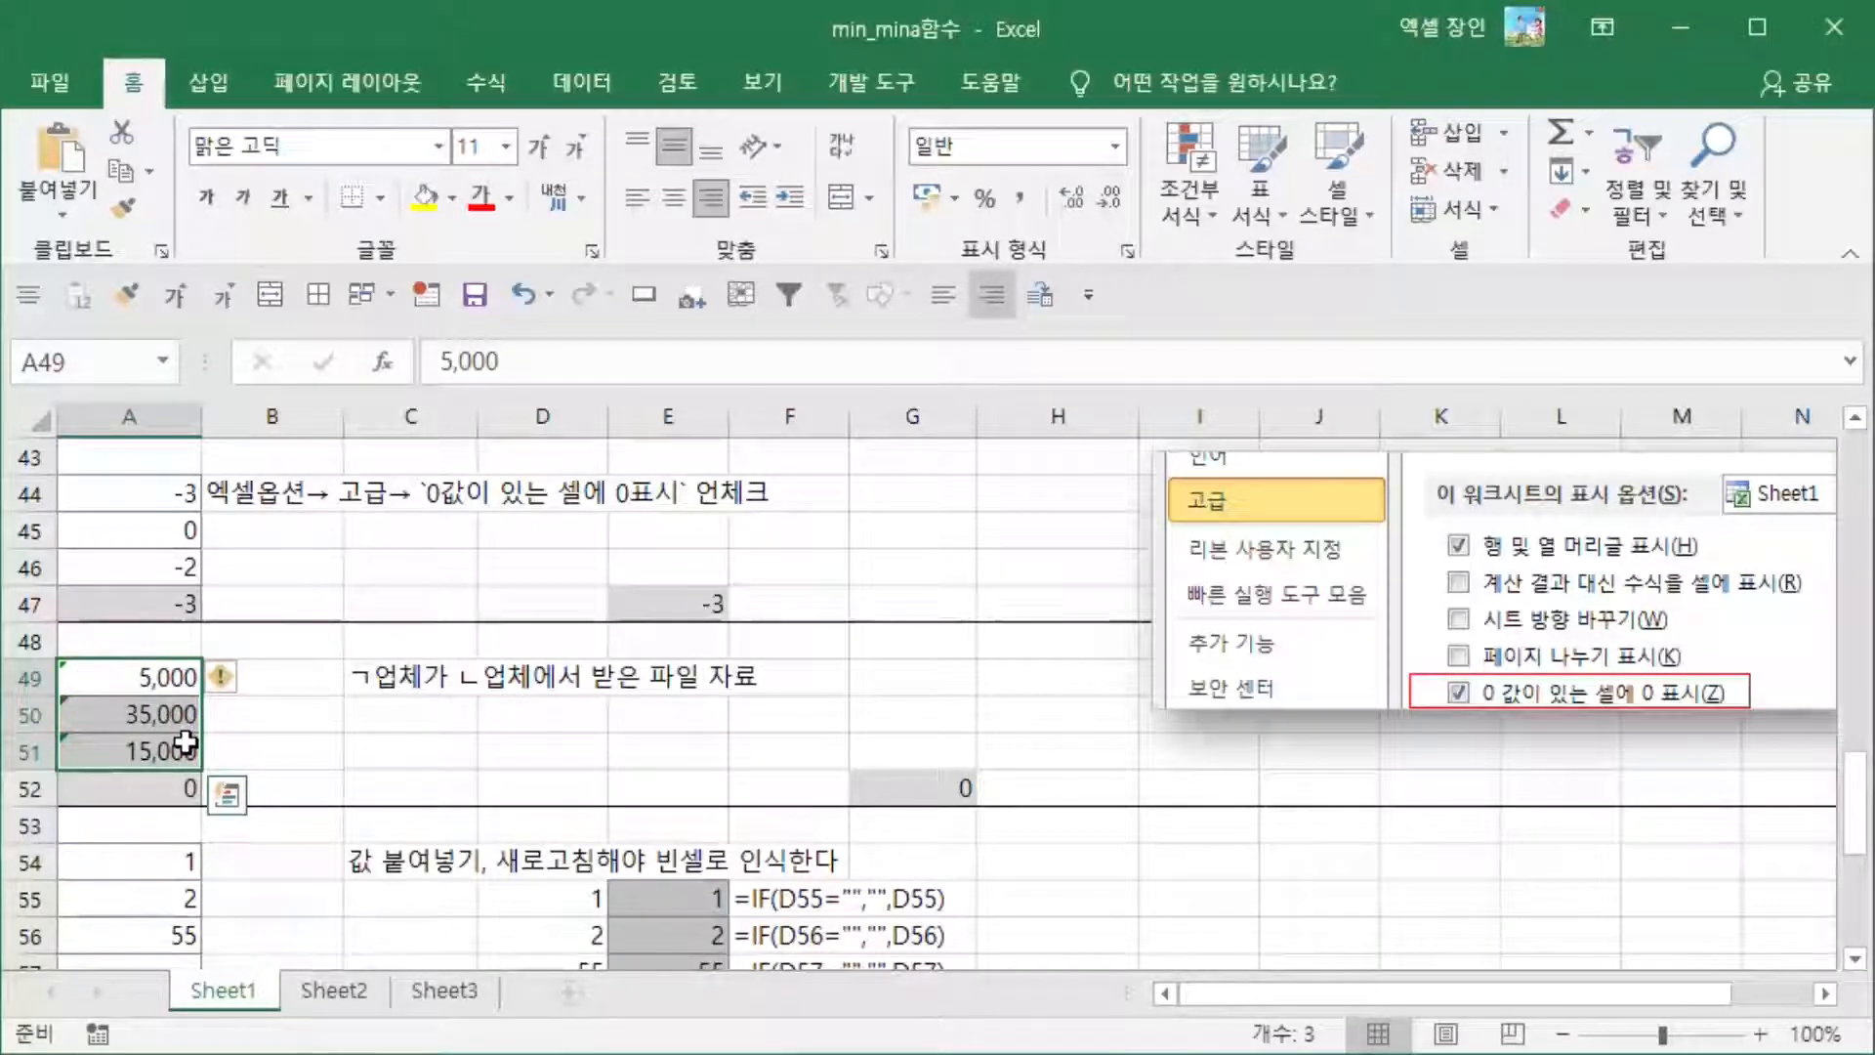
pyautogui.click(188, 789)
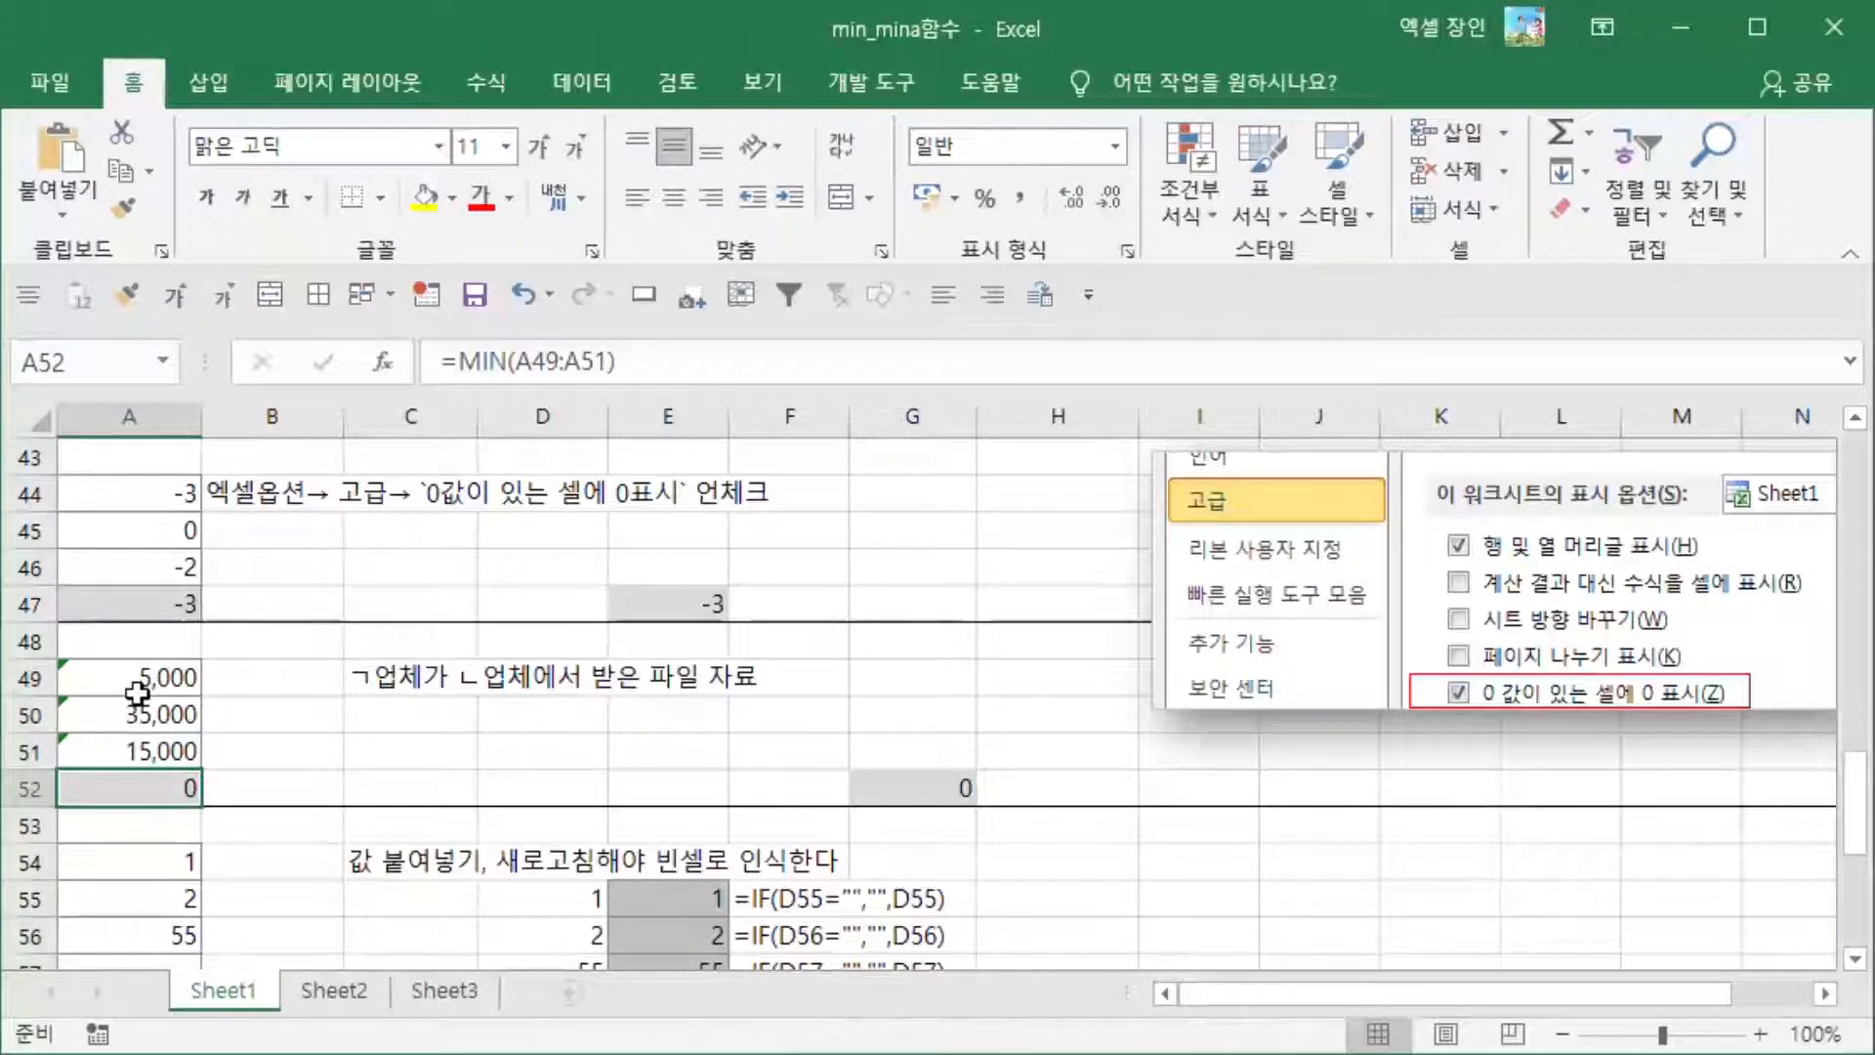
# Step: Reread the MIN notes at the start of the sheet and check the MINA formula in G52
pyautogui.scroll(12, 137, 693)
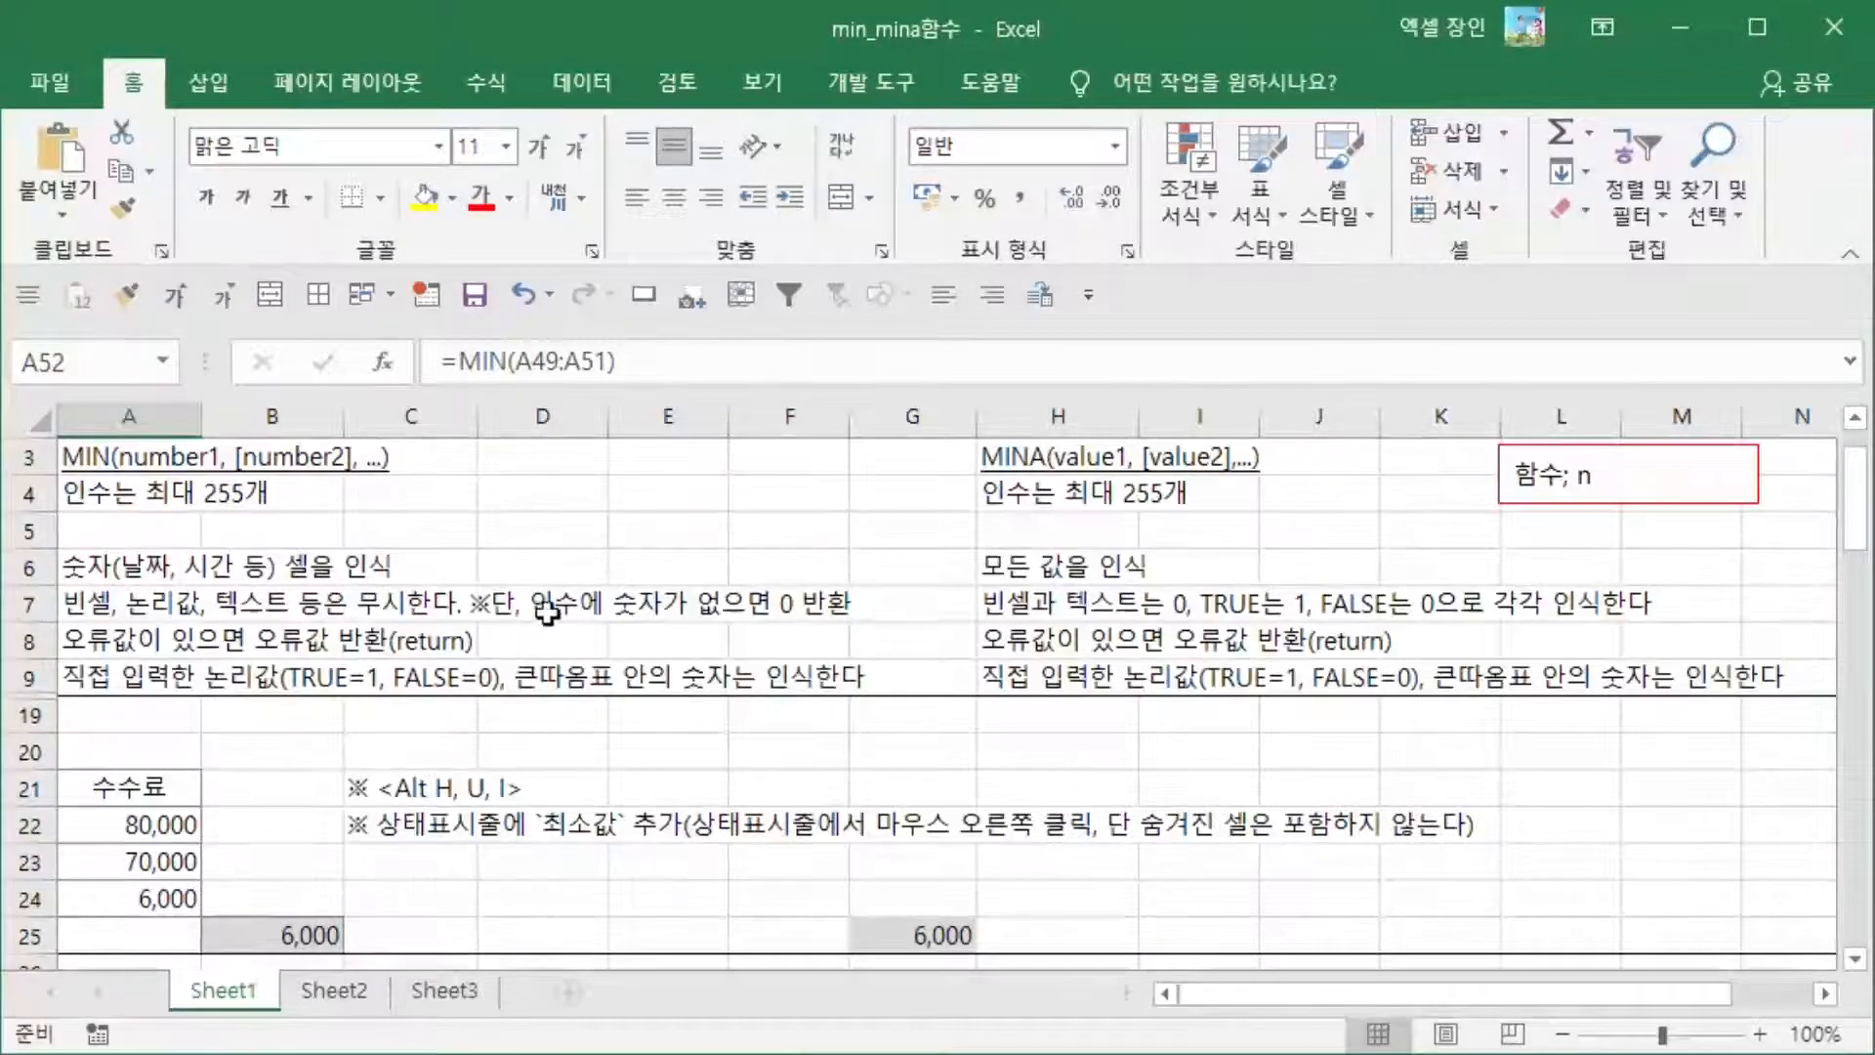
pyautogui.scroll(-10, 586, 683)
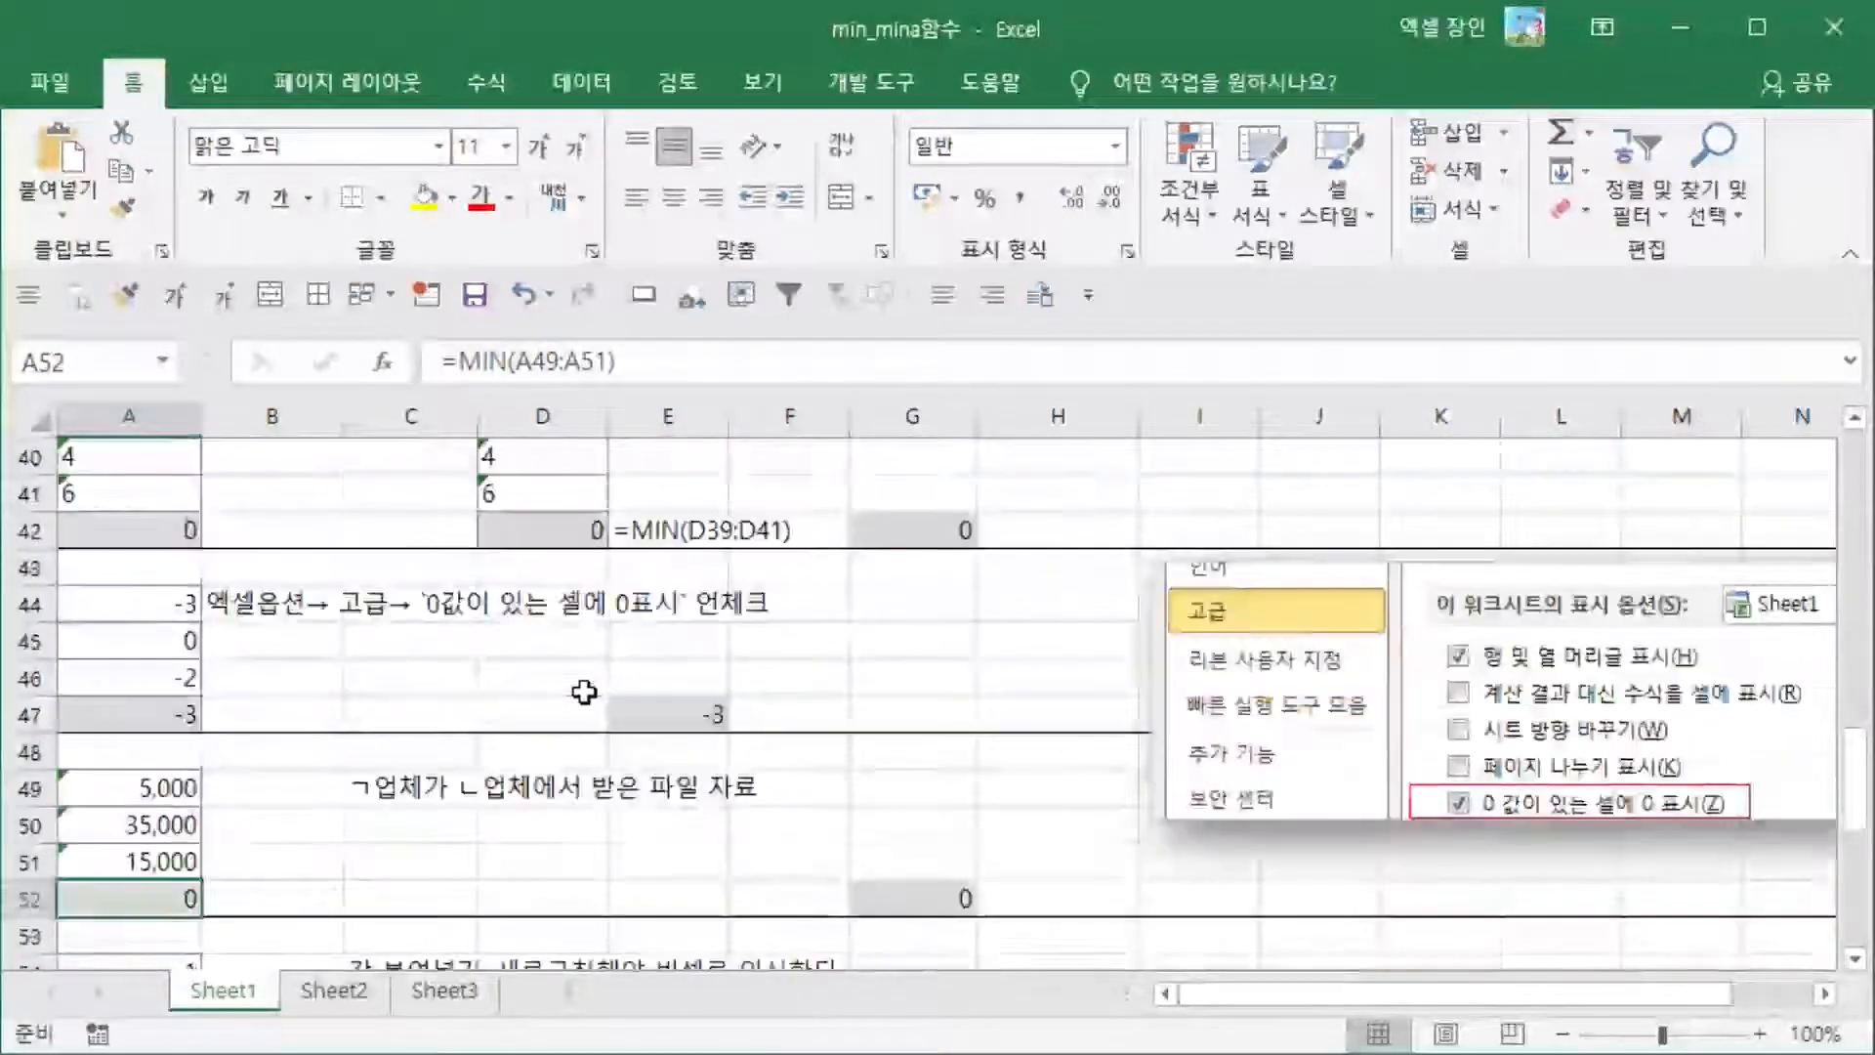
pyautogui.scroll(-2, 584, 692)
pyautogui.click(912, 677)
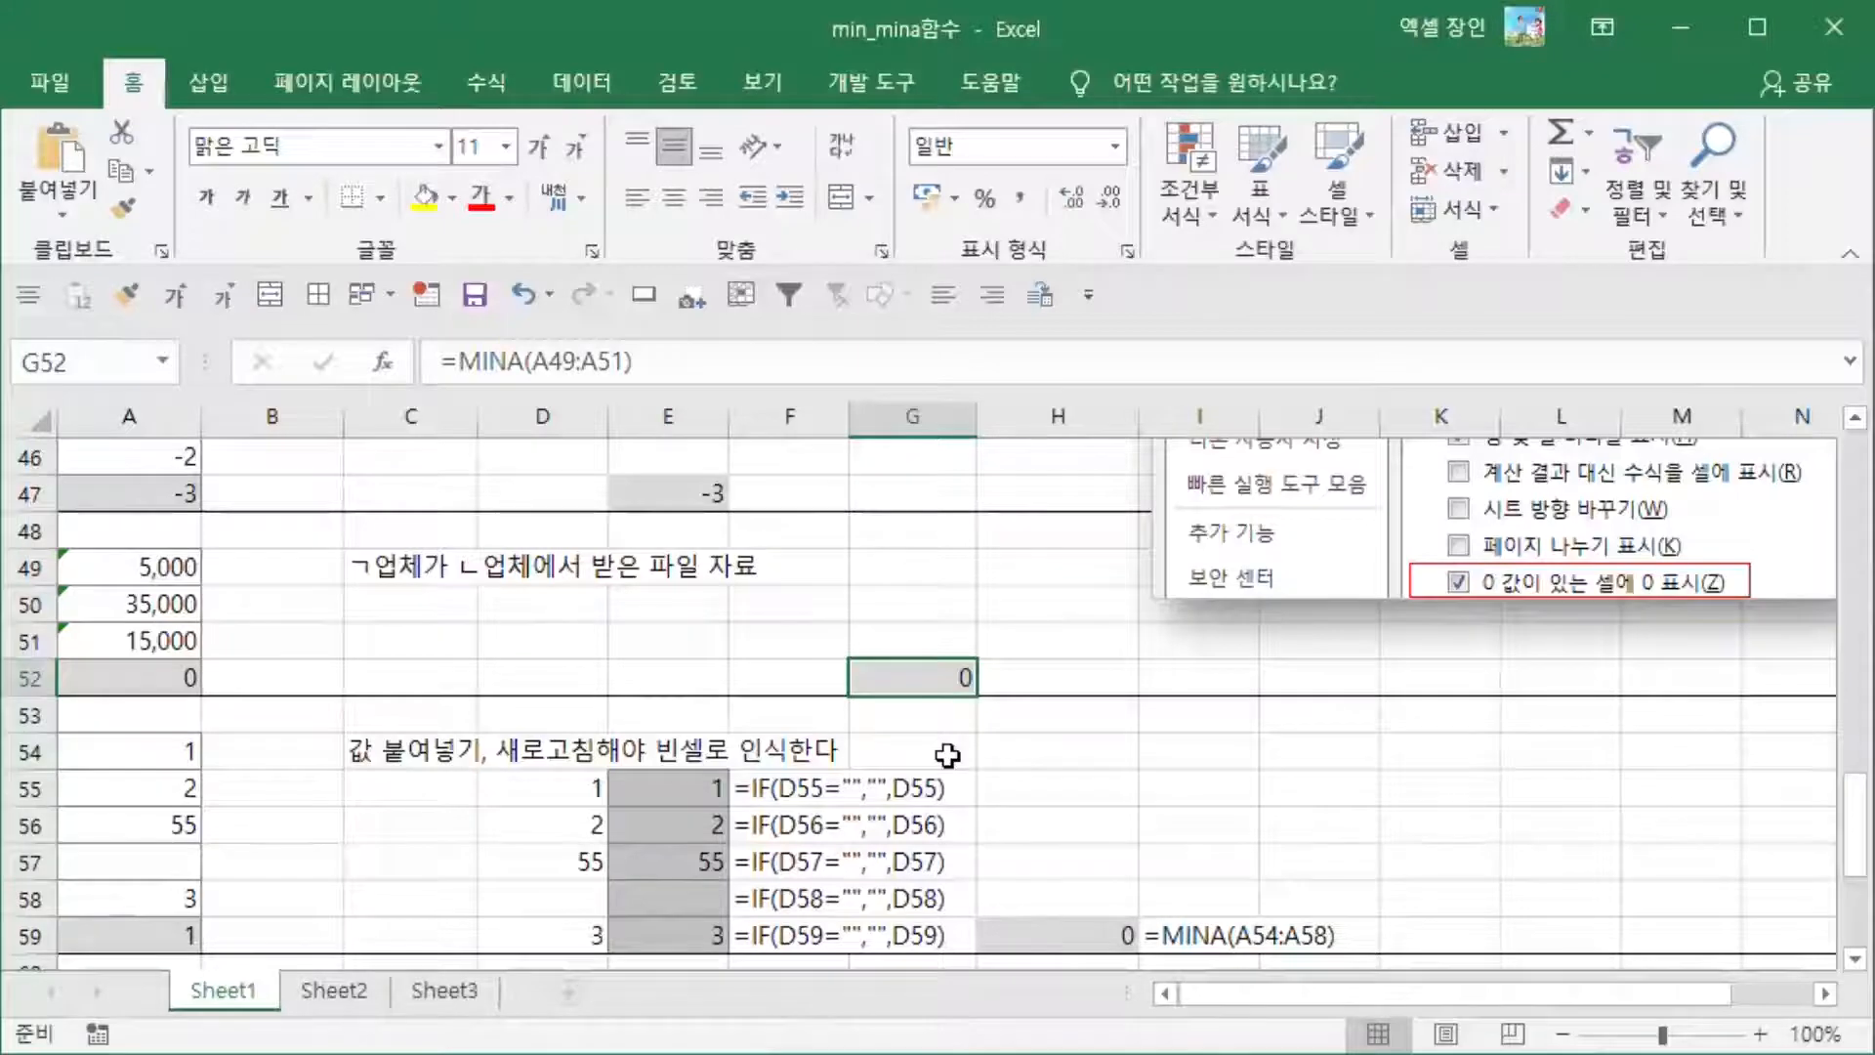
# Step: Examine the MIN formula in A59 and the cells of its range A54:A58
pyautogui.scroll(-1, 948, 755)
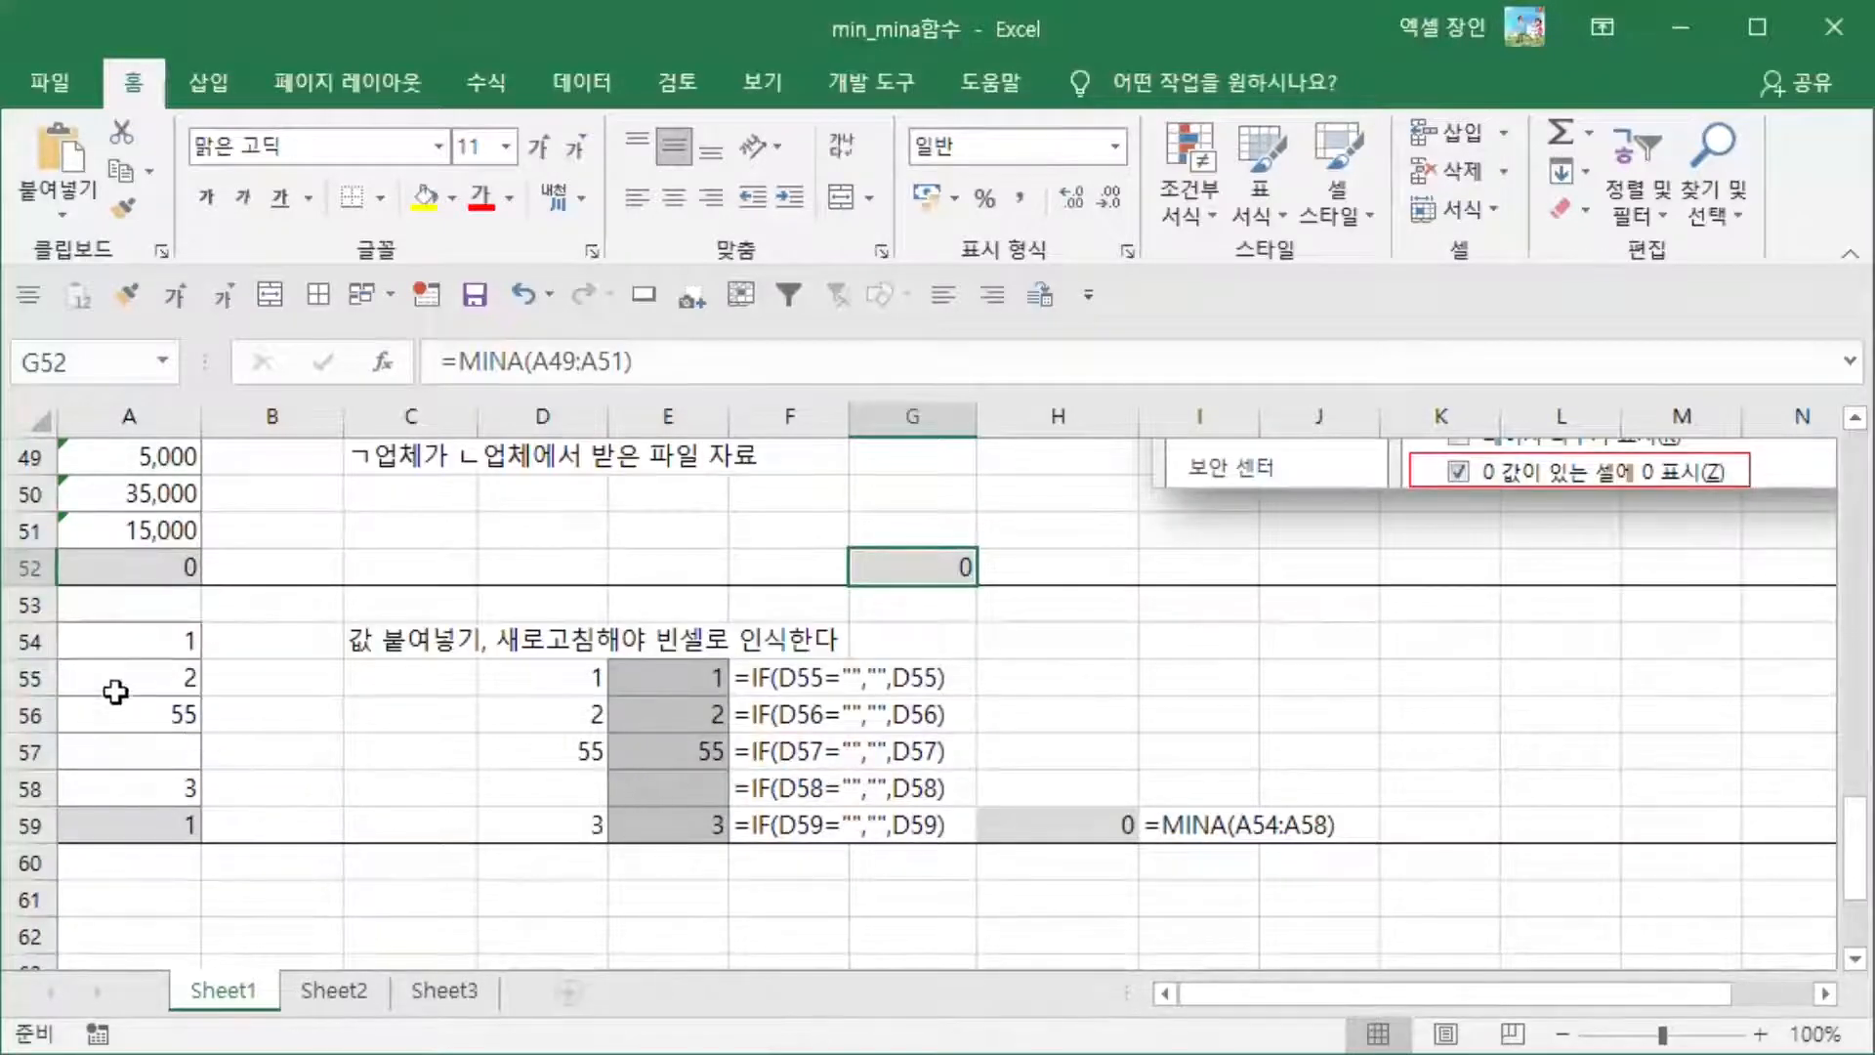
pyautogui.click(137, 826)
pyautogui.doubleClick(140, 826)
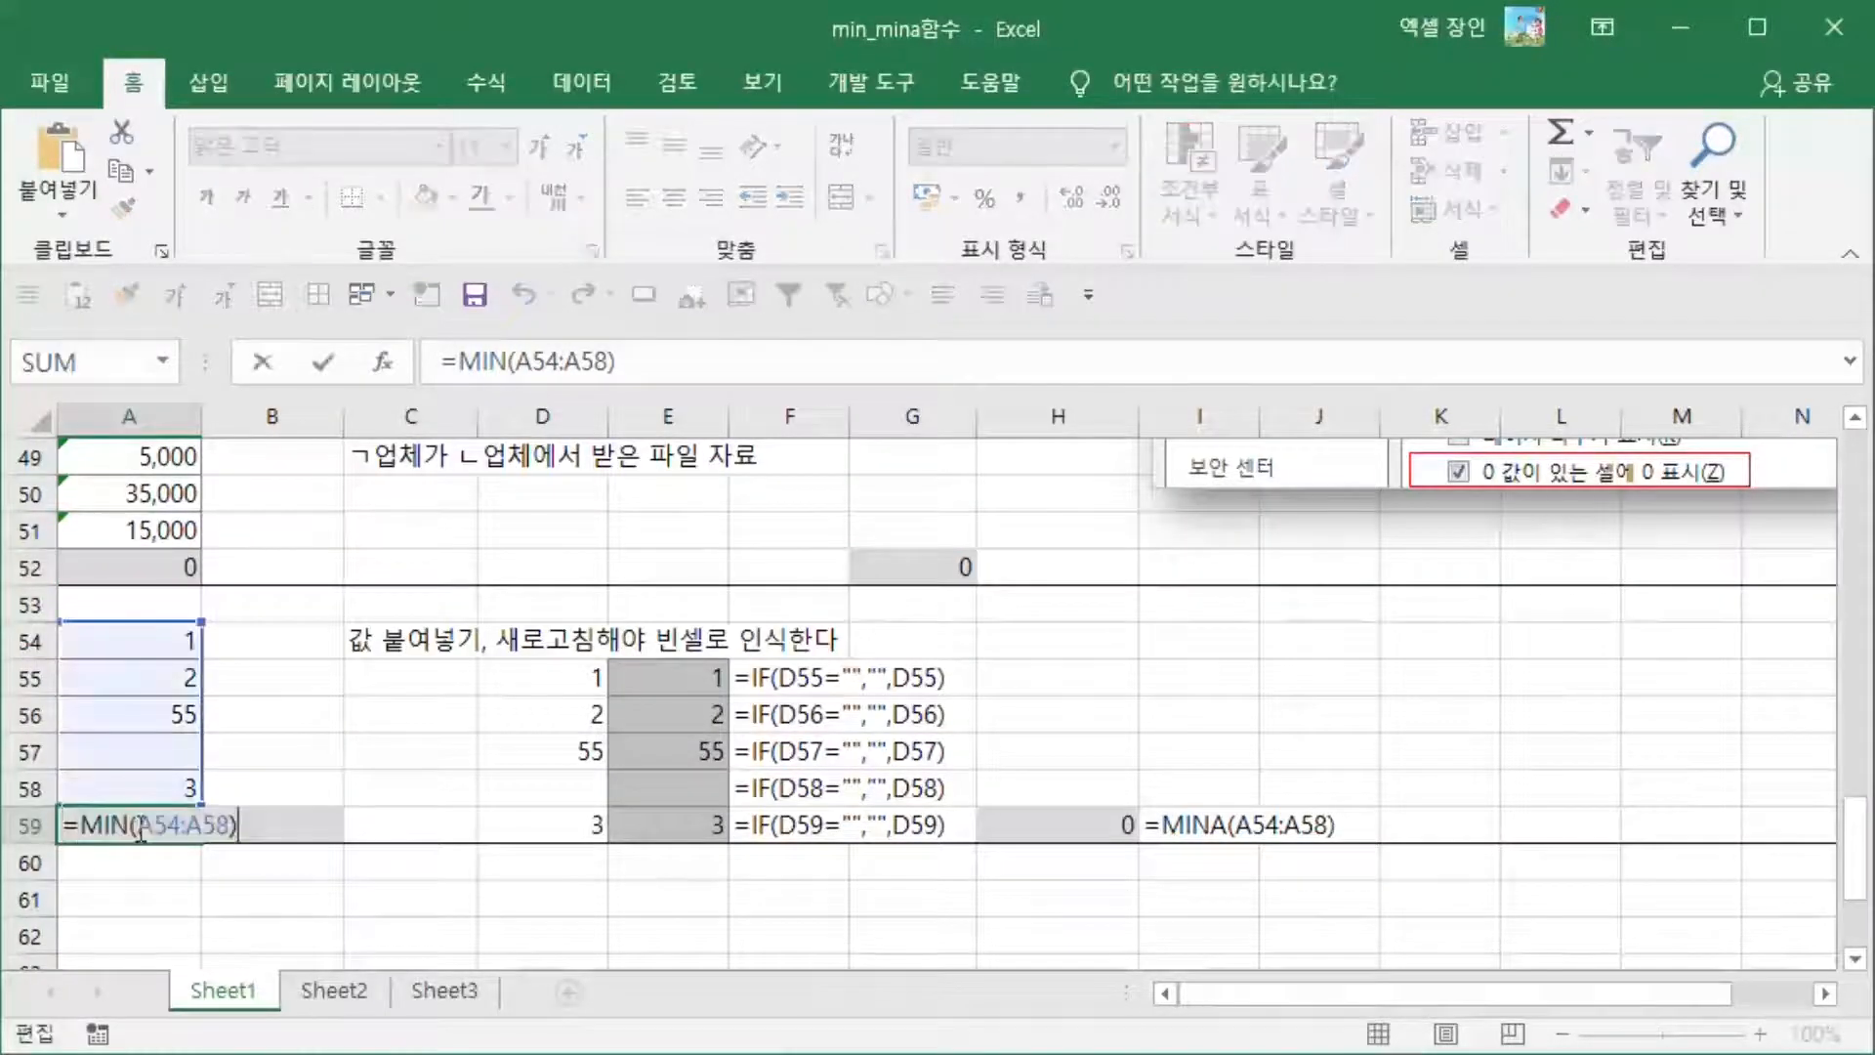
pyautogui.press('Escape')
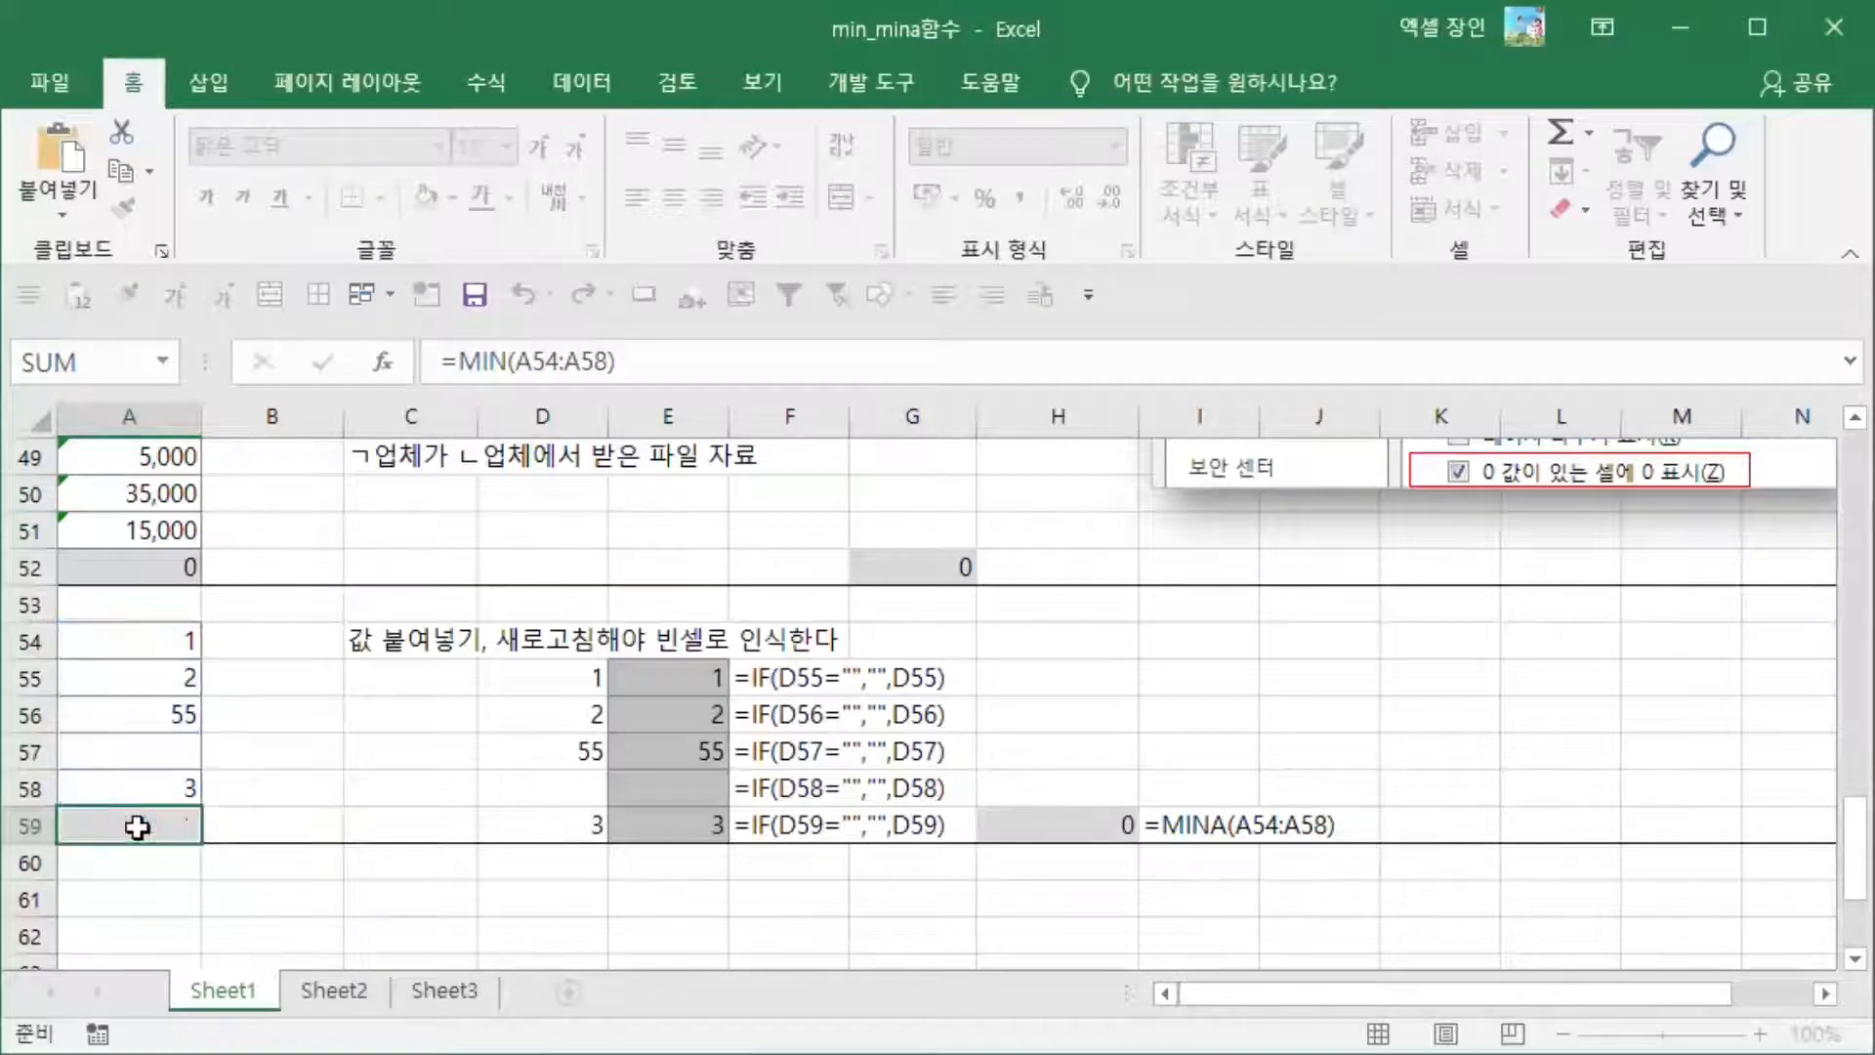
pyautogui.click(119, 642)
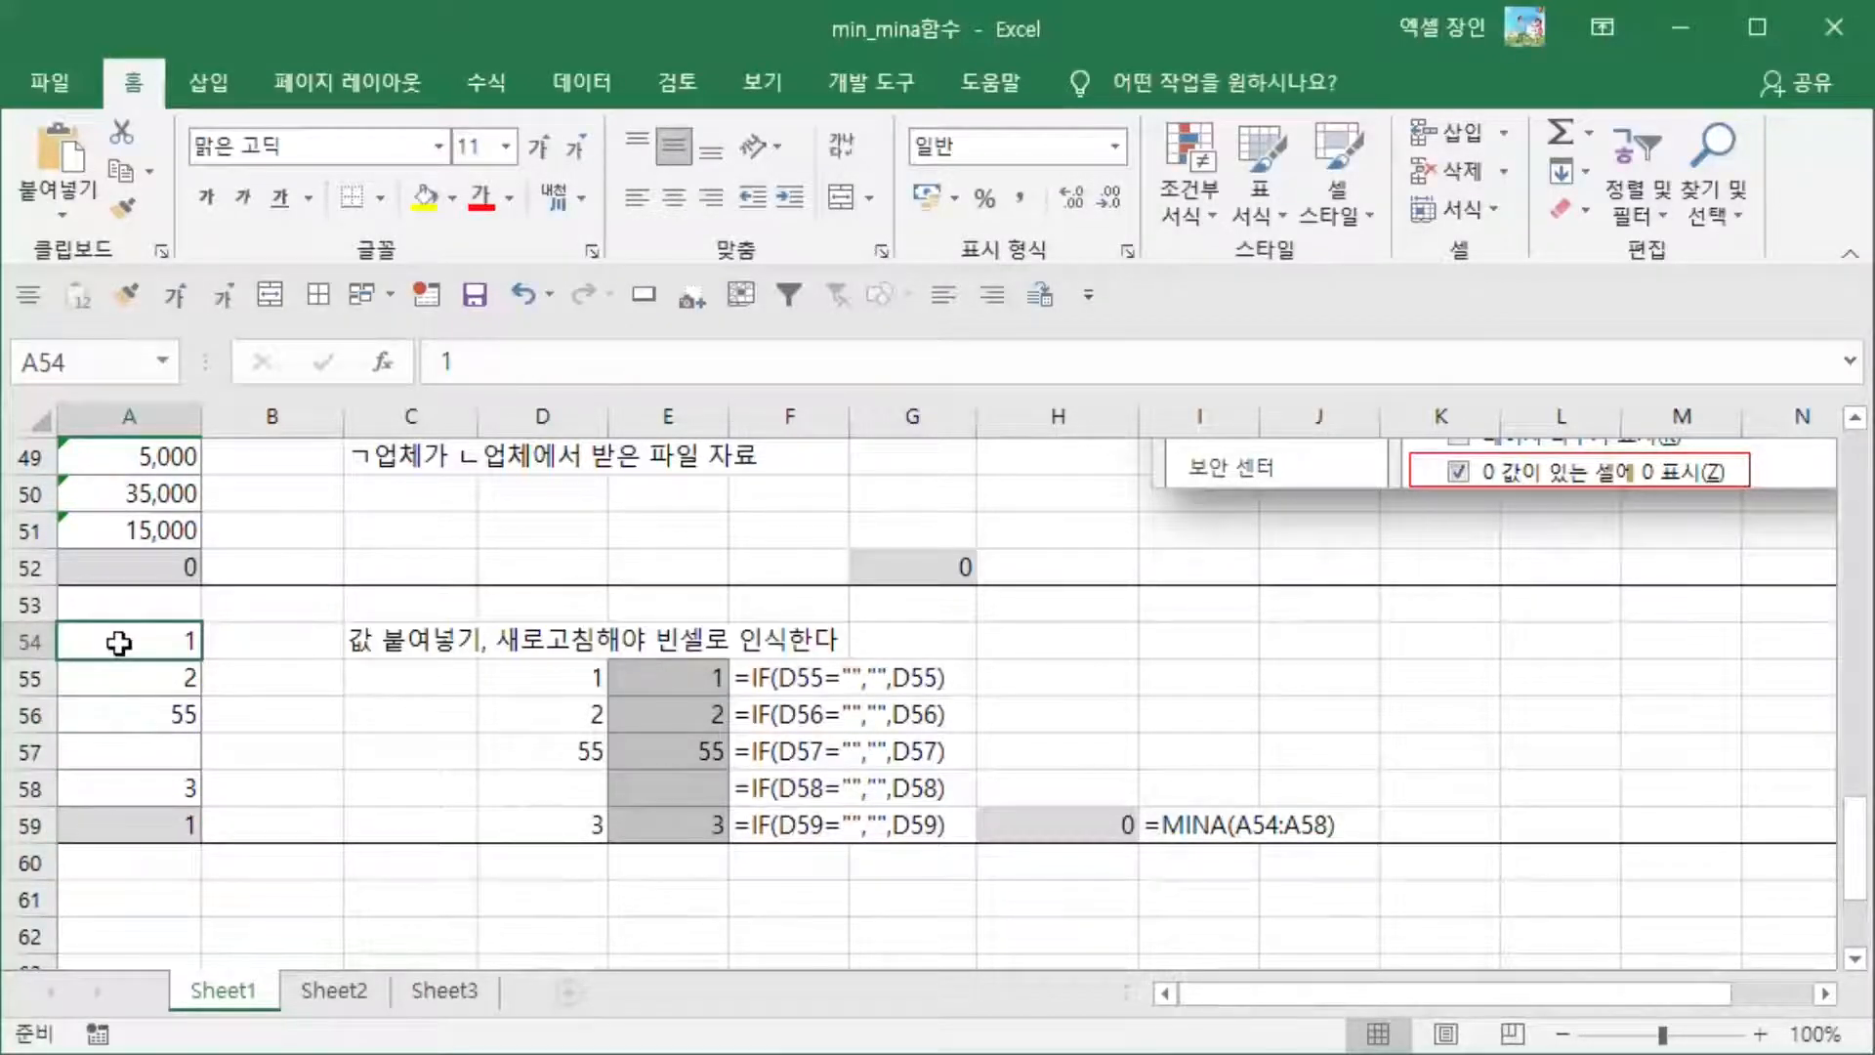
pyautogui.hotkey('ctrl', 'Down')
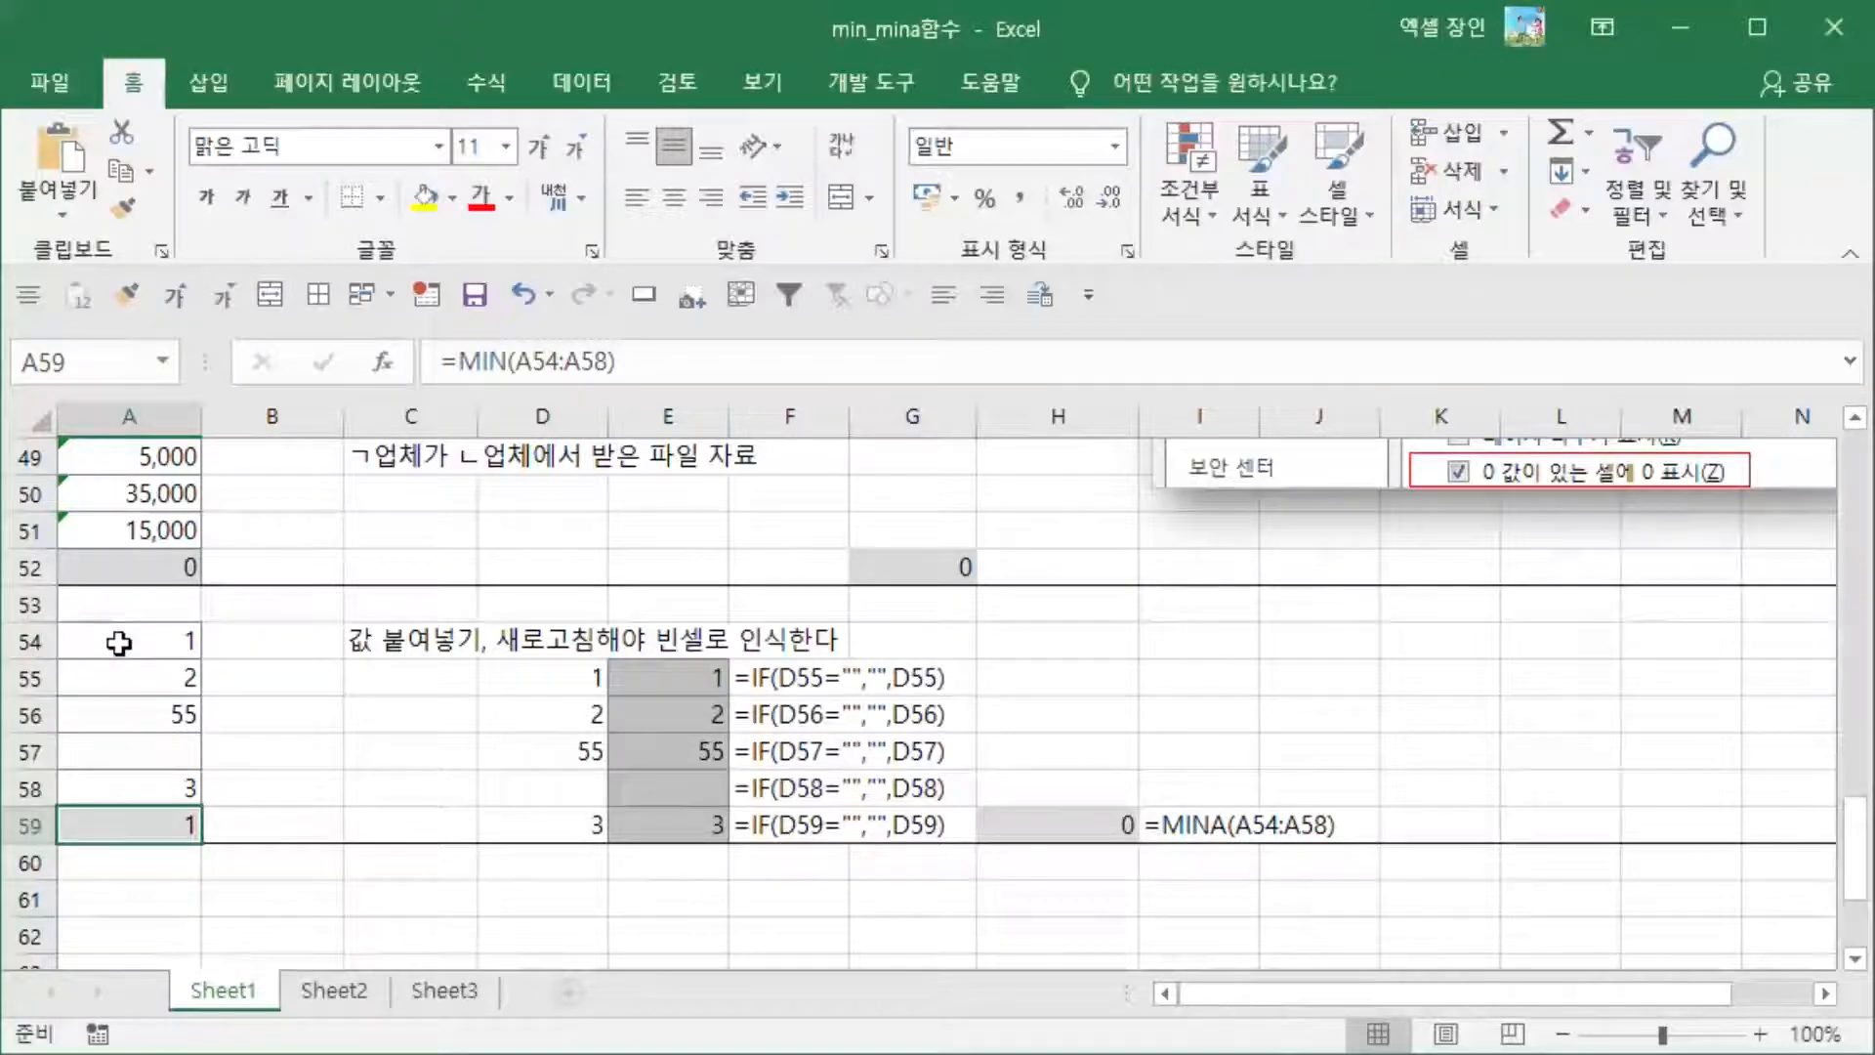
pyautogui.click(136, 714)
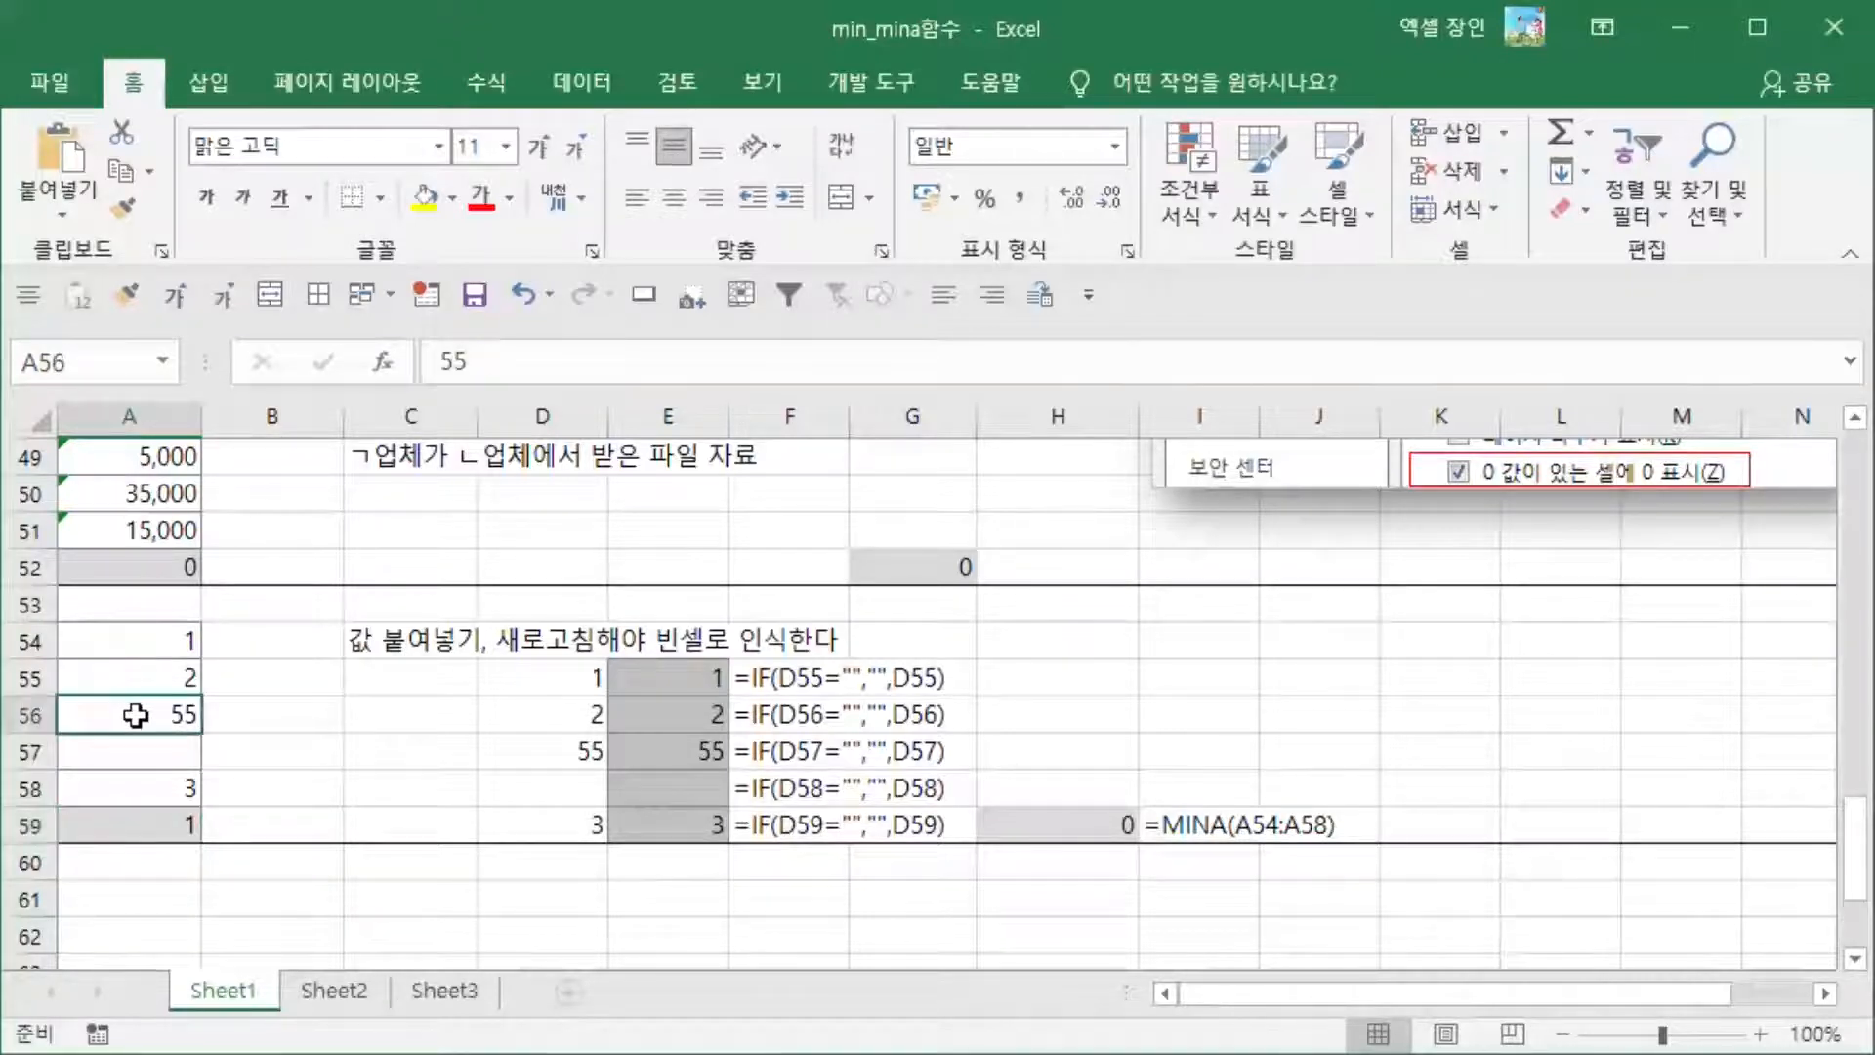
pyautogui.click(151, 823)
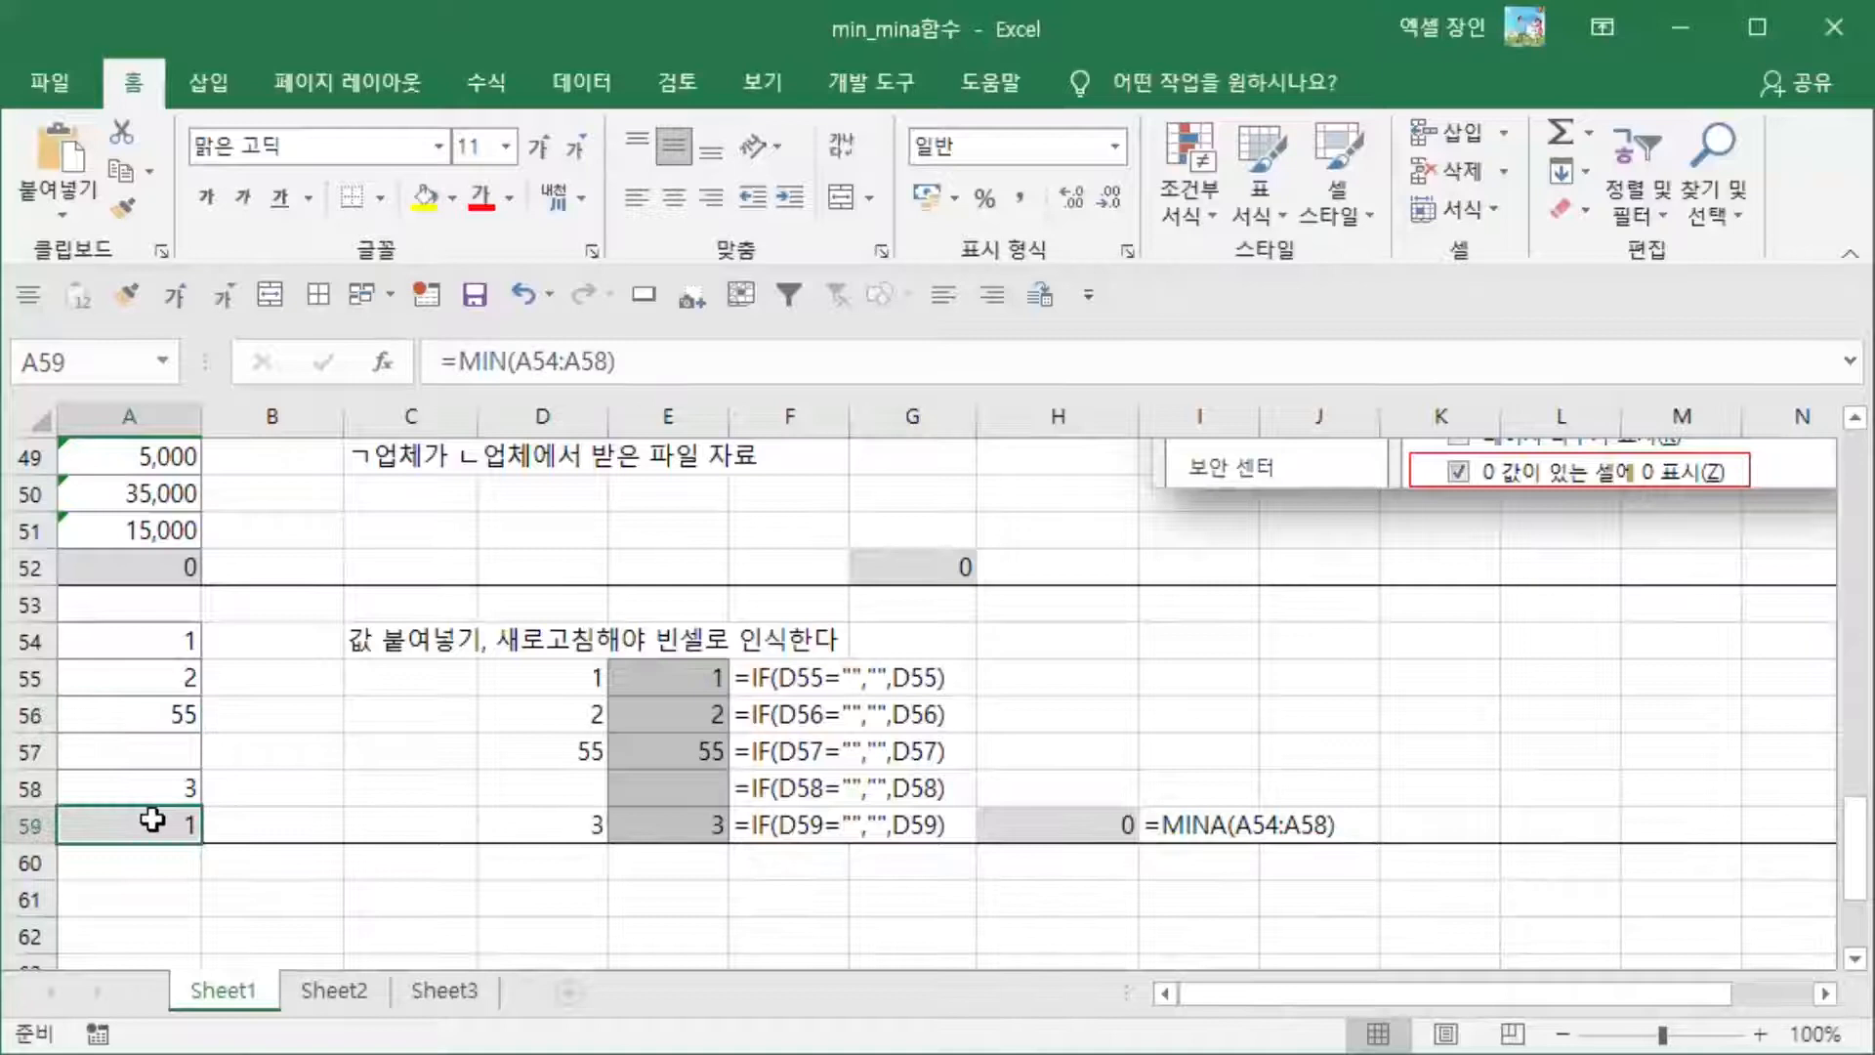
# Step: Inspect the contents of the blank-looking cell A57 for hidden characters
pyautogui.click(149, 747)
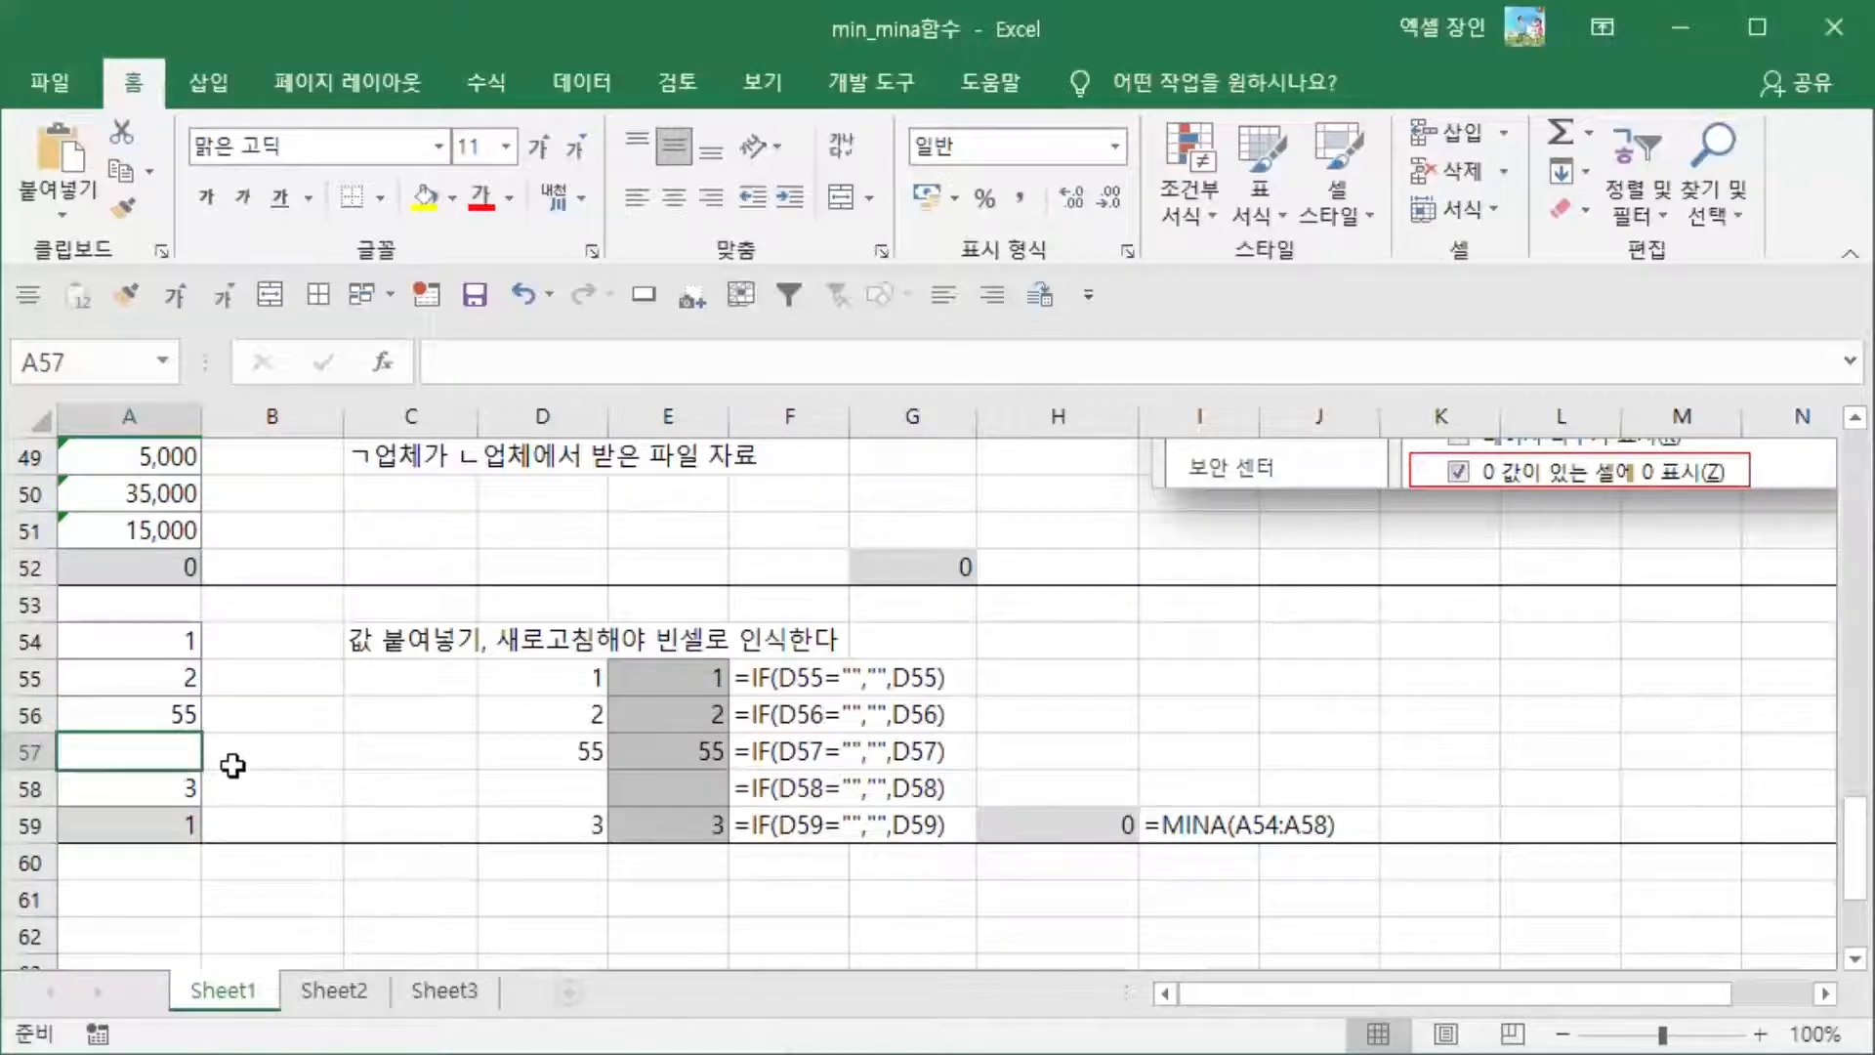
pyautogui.click(490, 367)
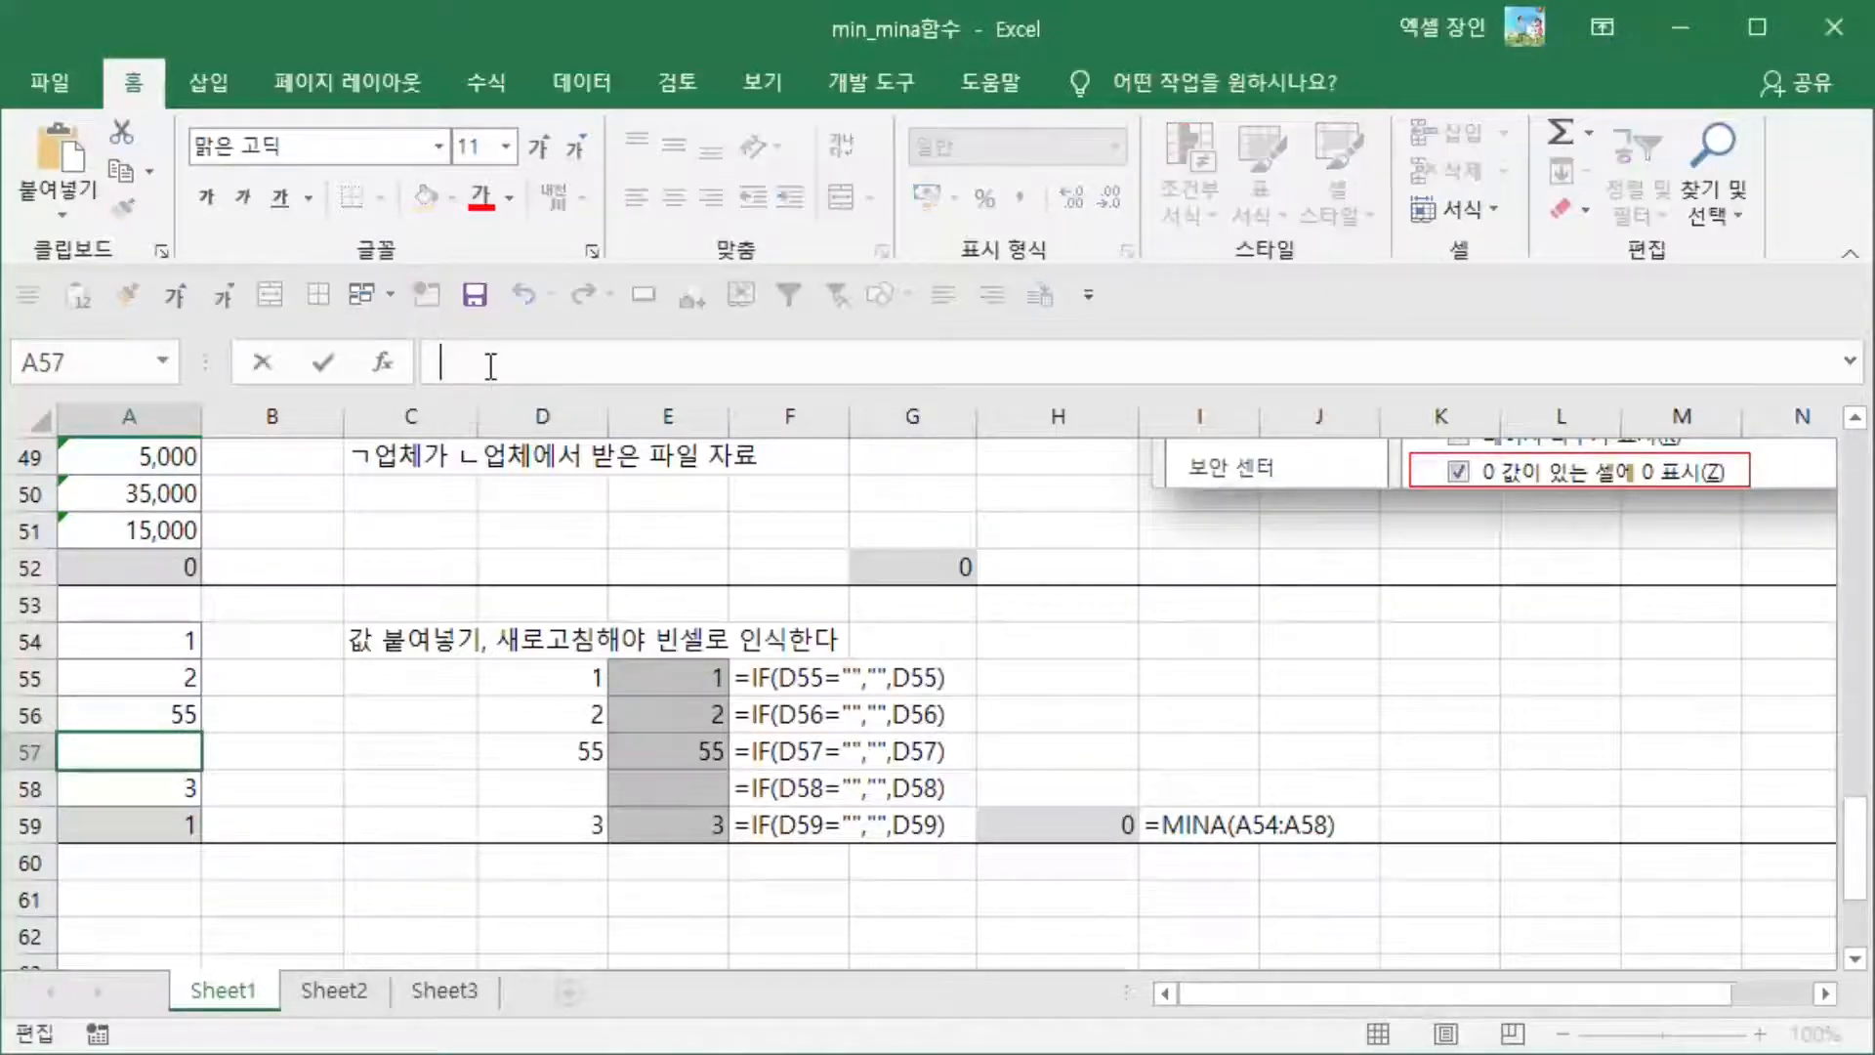
pyautogui.press('Escape')
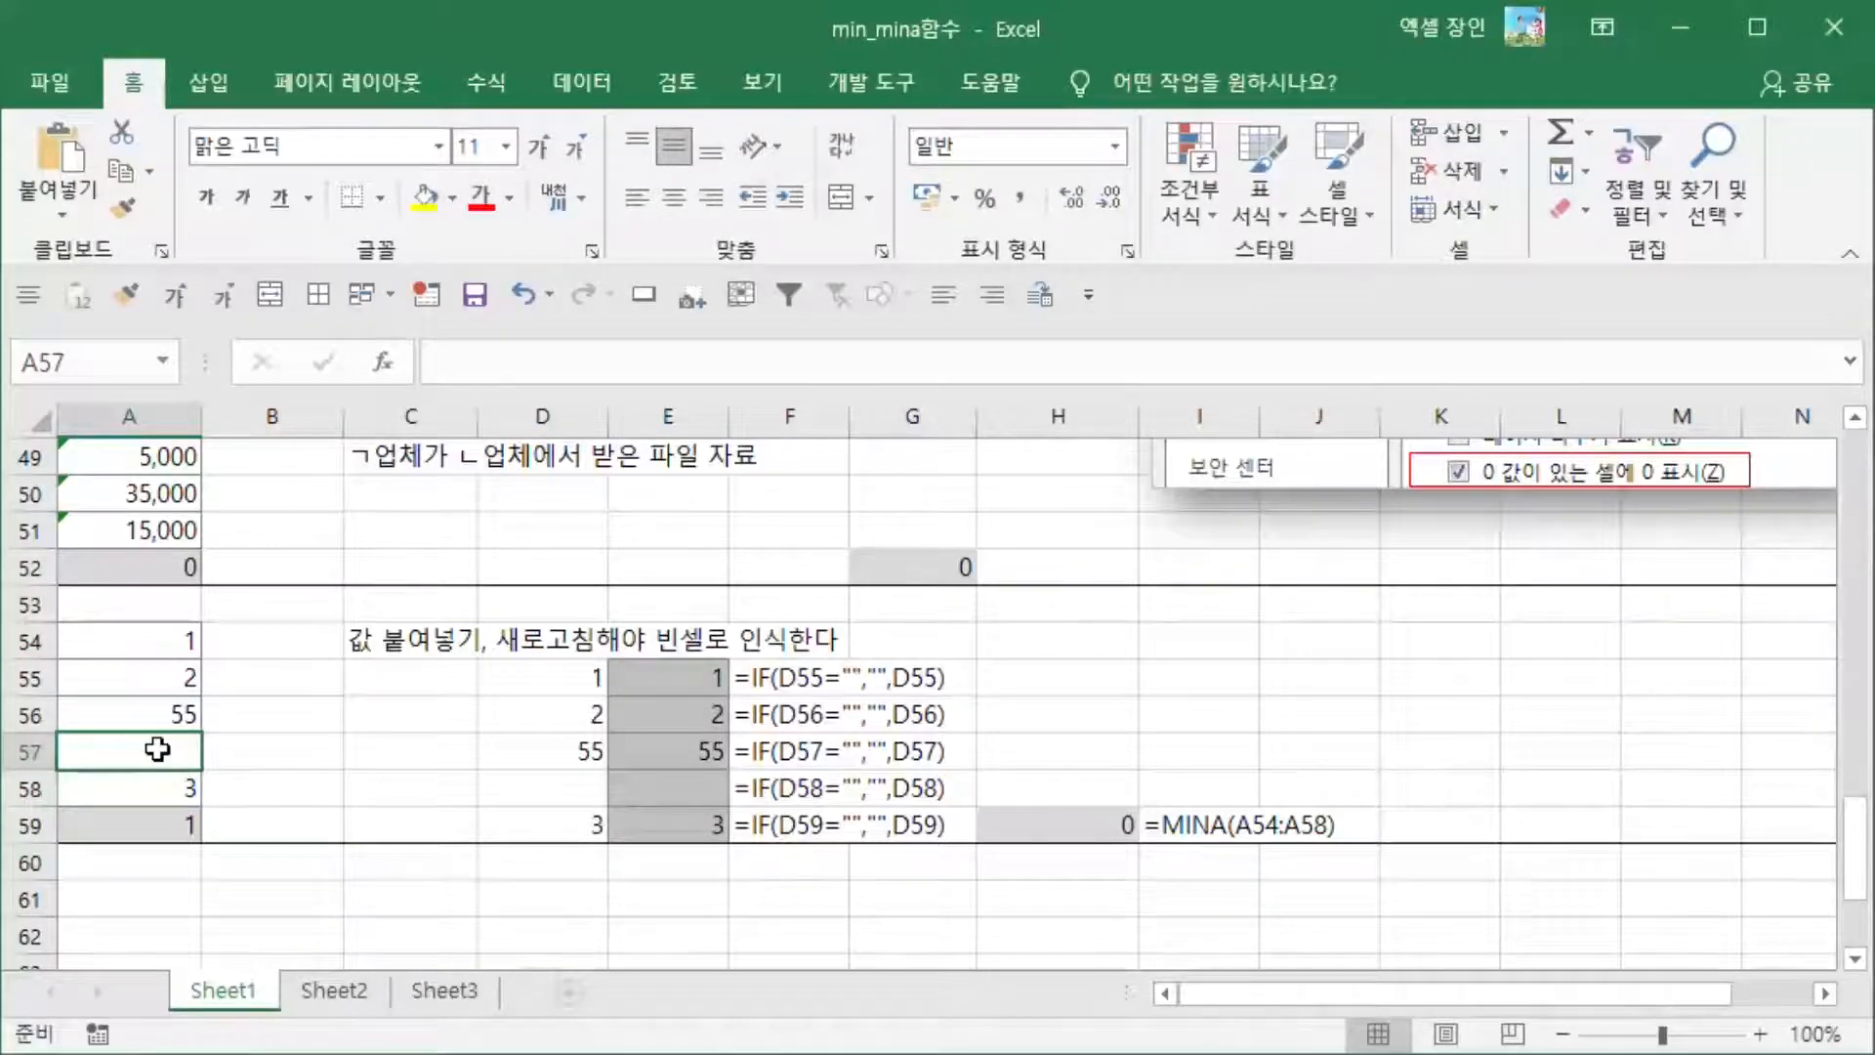
# Step: Examine the IF formulas in E55:E59 and the value in A54, the first cell of the MIN source range
pyautogui.click(716, 681)
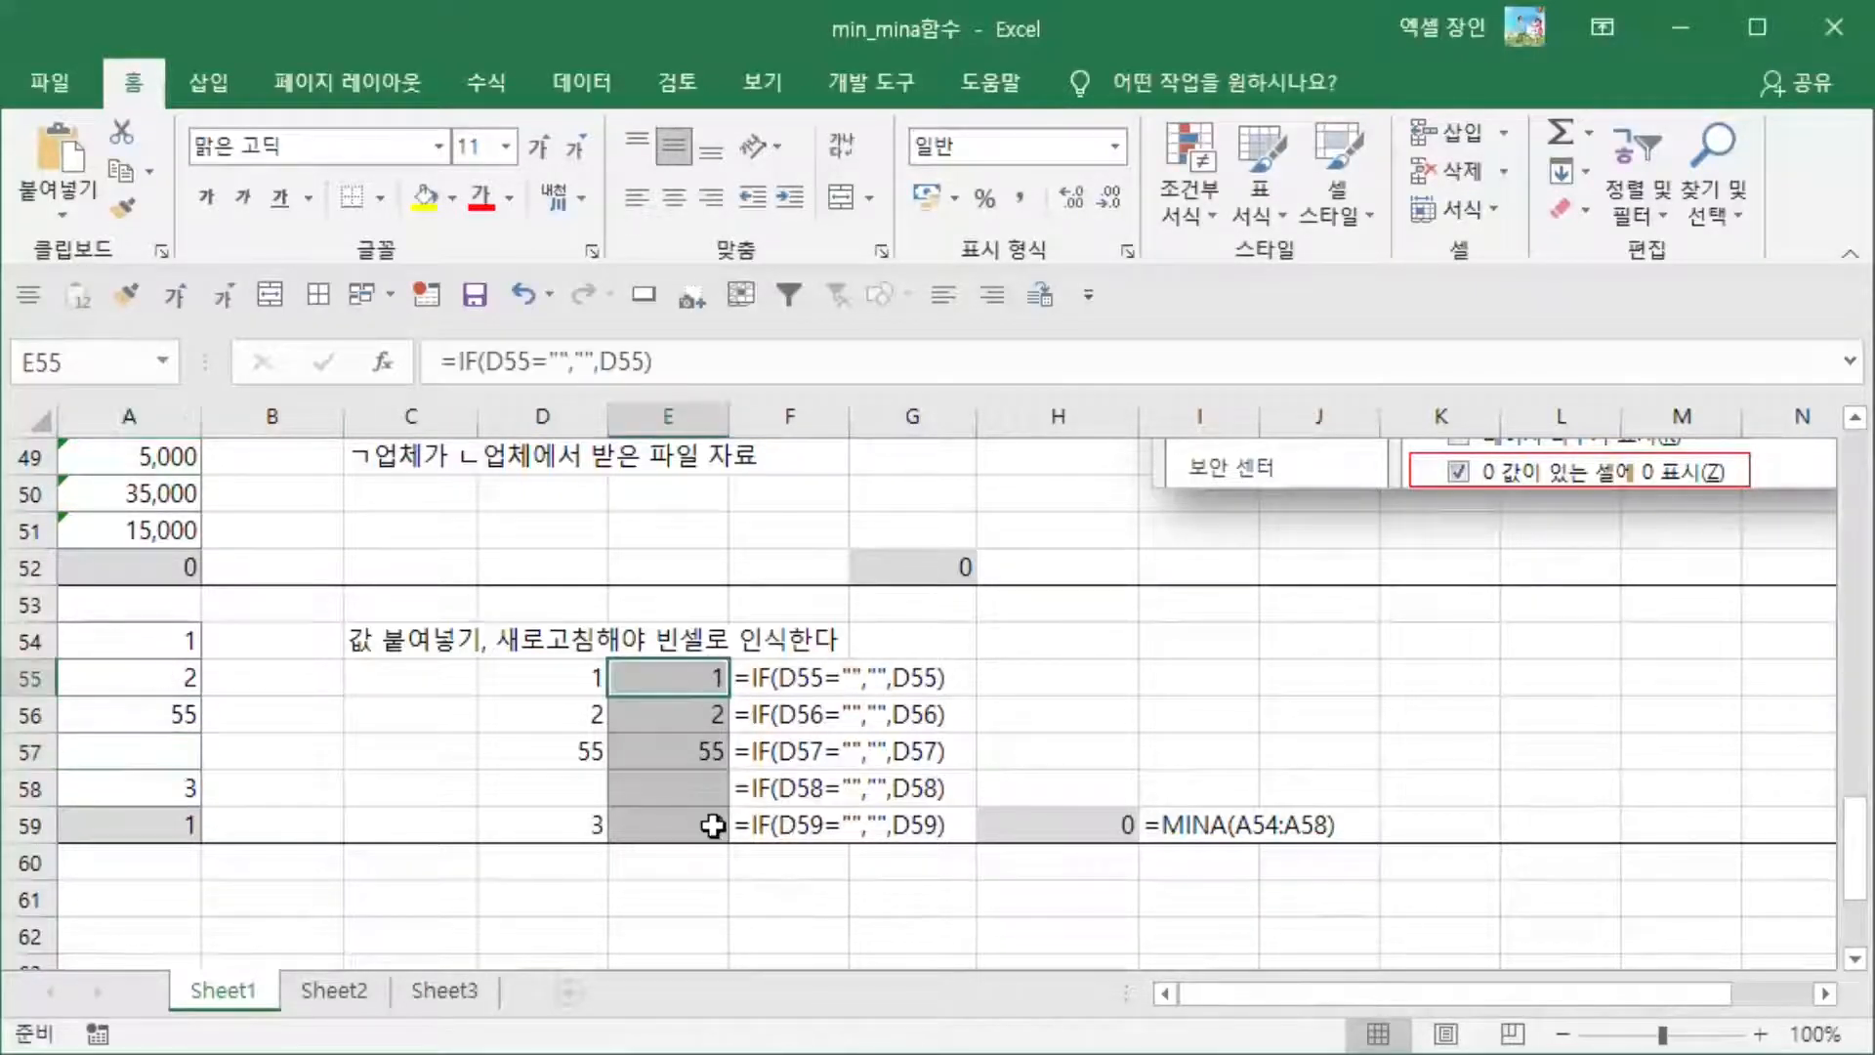
pyautogui.press('Return')
pyautogui.press('Up')
pyautogui.hotkey('ctrl', 'shift', 'Down')
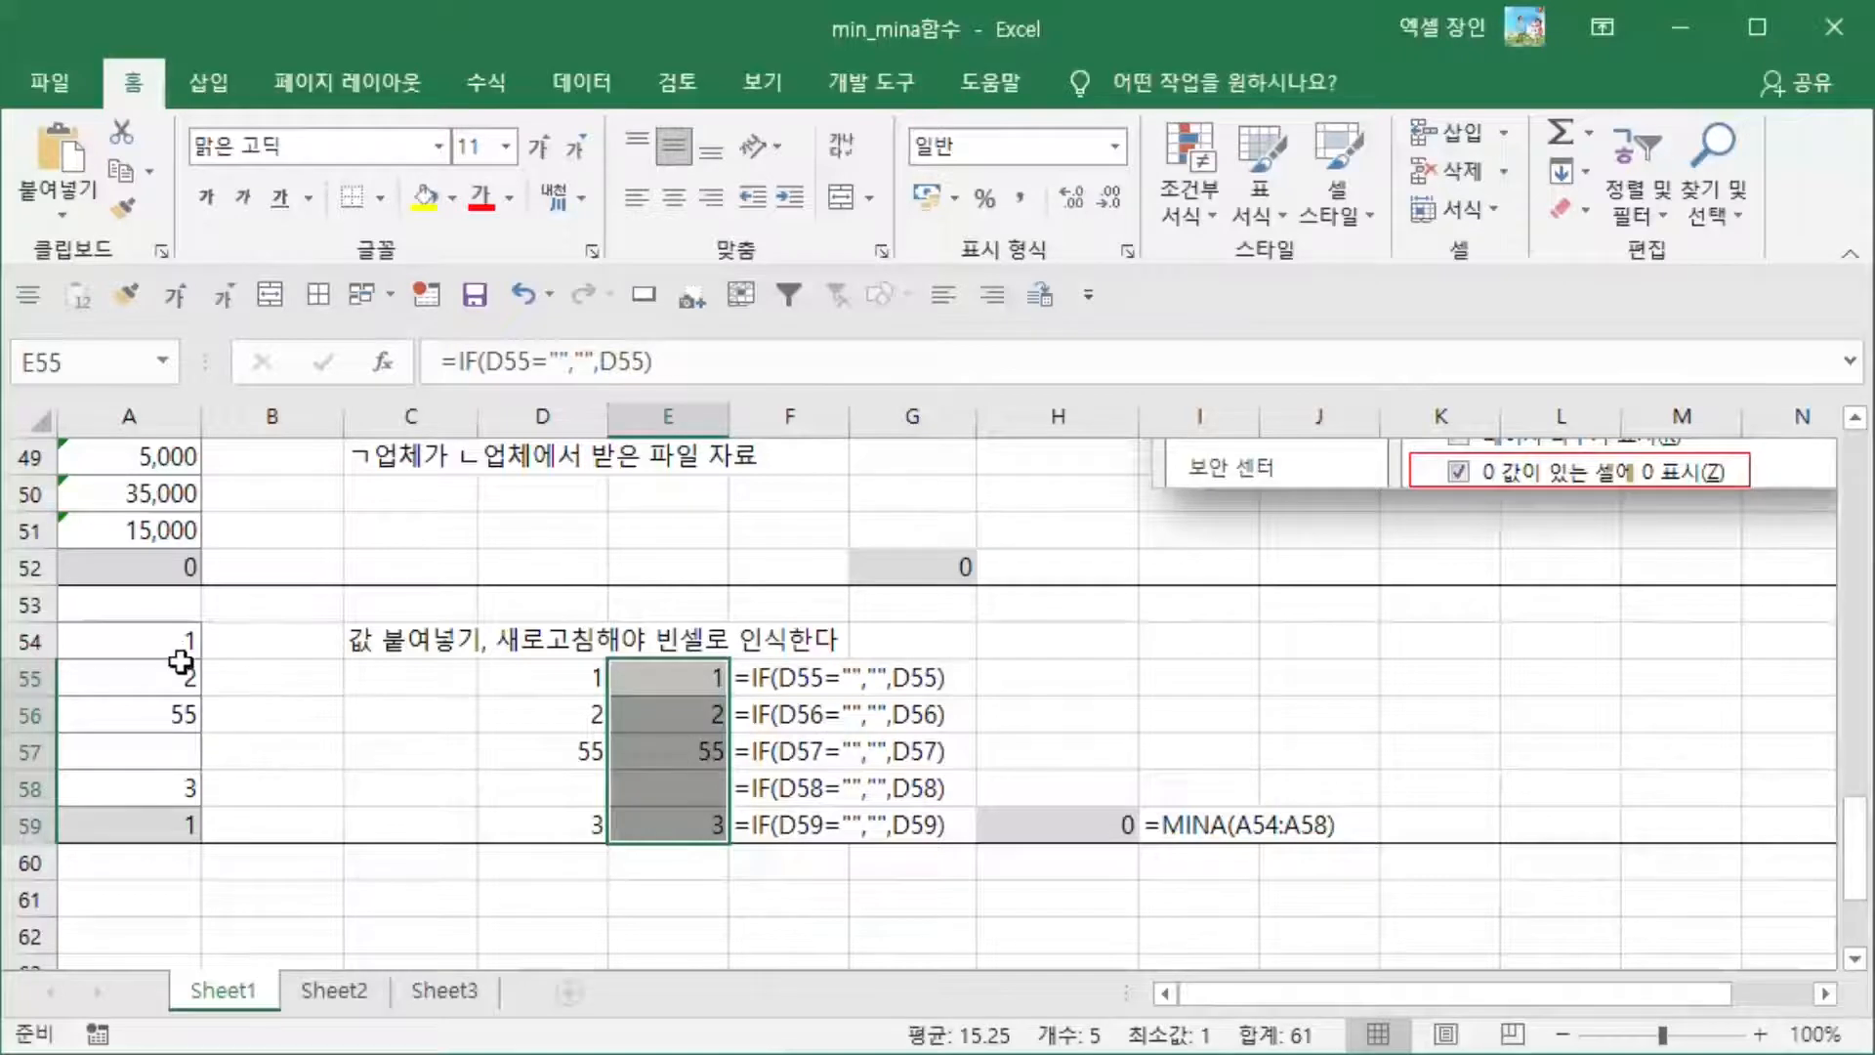
pyautogui.click(167, 641)
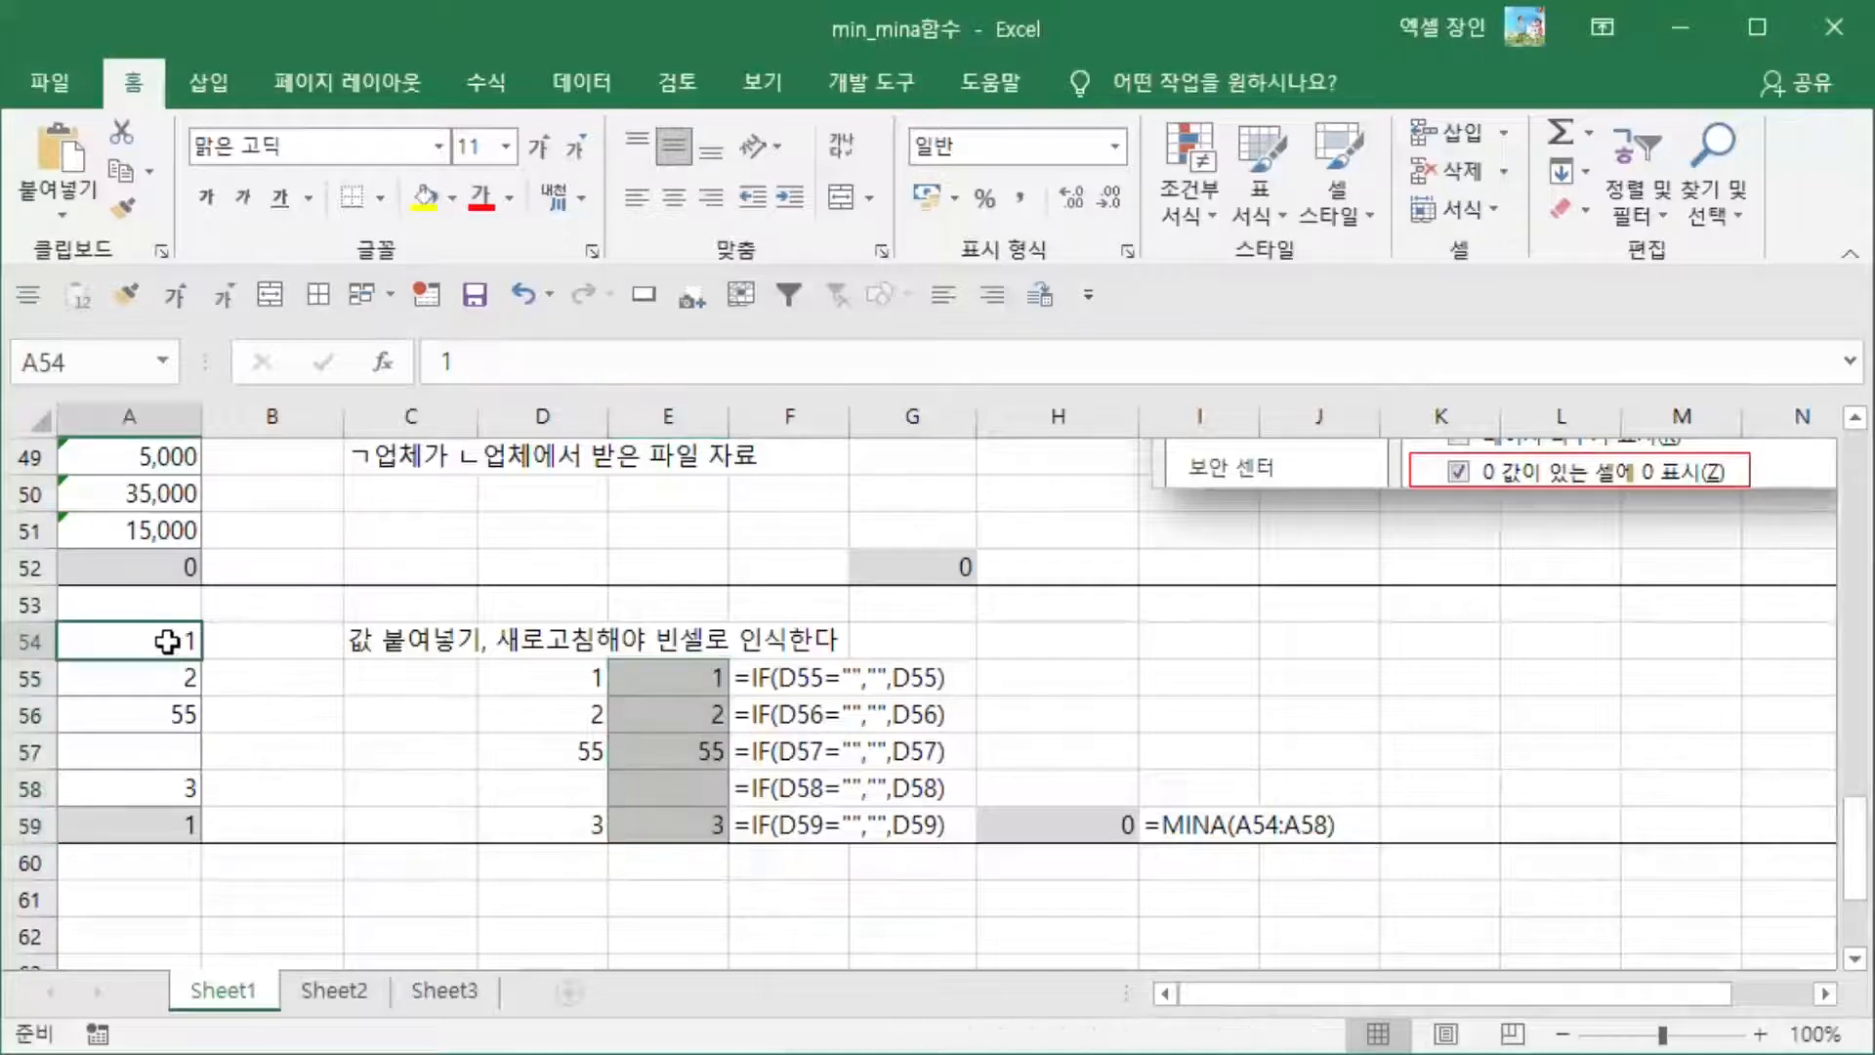
# Step: Copy the IF formula results in E55:E59 and paste them as values only into A54:A58
pyautogui.click(649, 707)
pyautogui.press('Up')
pyautogui.hotkey('ctrl', 'shift', 'Down')
pyautogui.hotkey('ctrl', 'c')
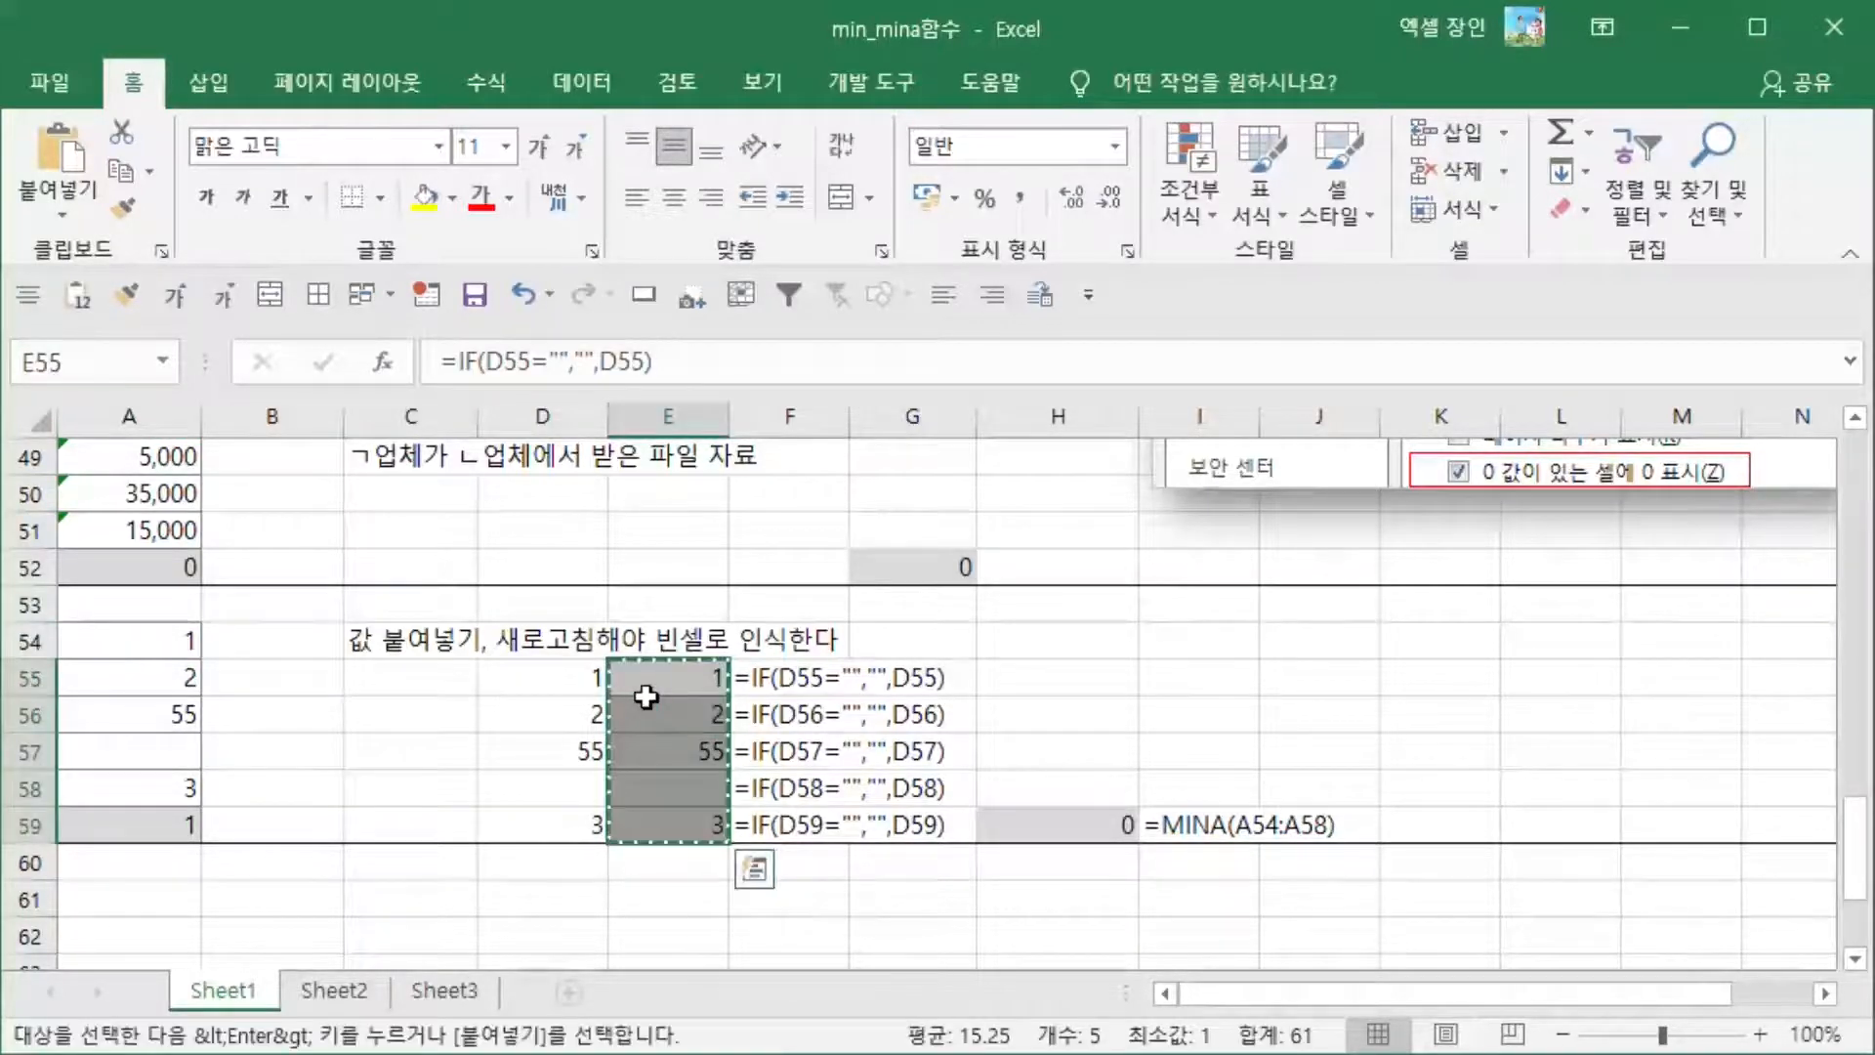
pyautogui.press('Left')
pyautogui.press('Left')
pyautogui.press('Left')
pyautogui.press('Left')
pyautogui.press('Up')
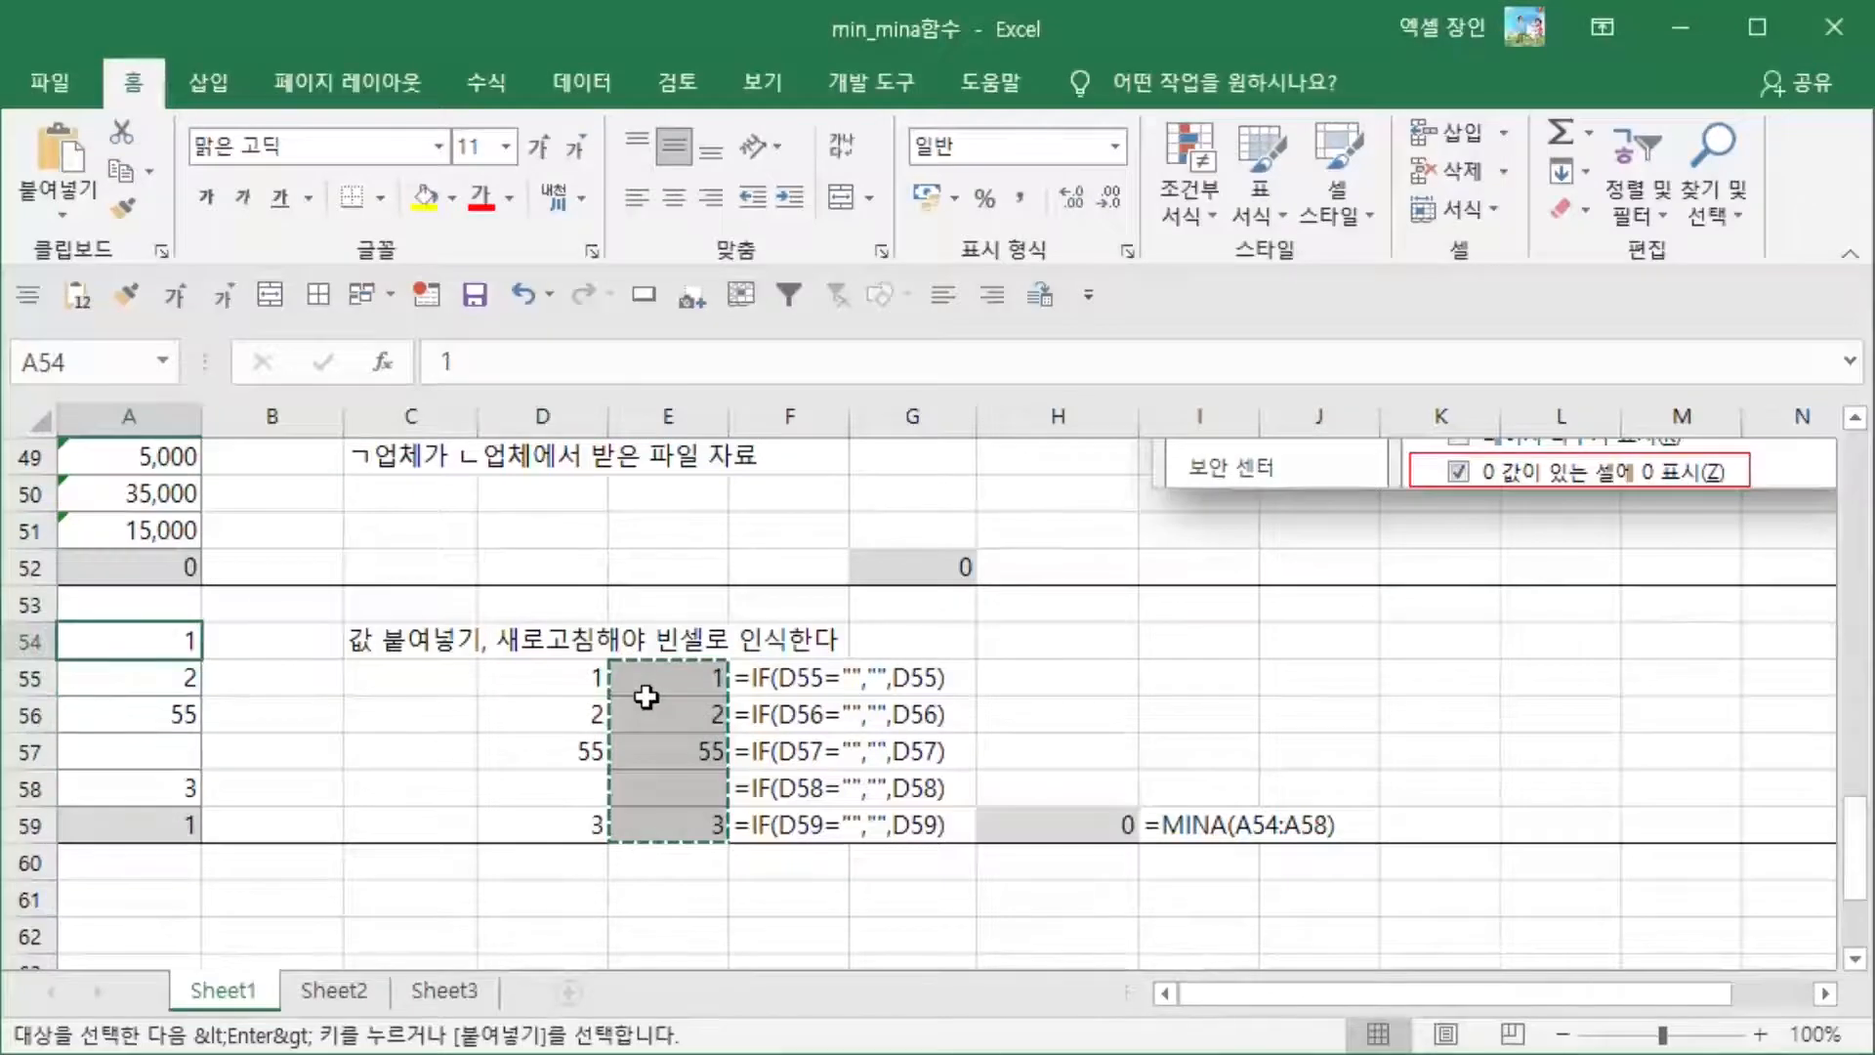
pyautogui.hotkey('ctrl', 'alt', 'v')
pyautogui.press('v')
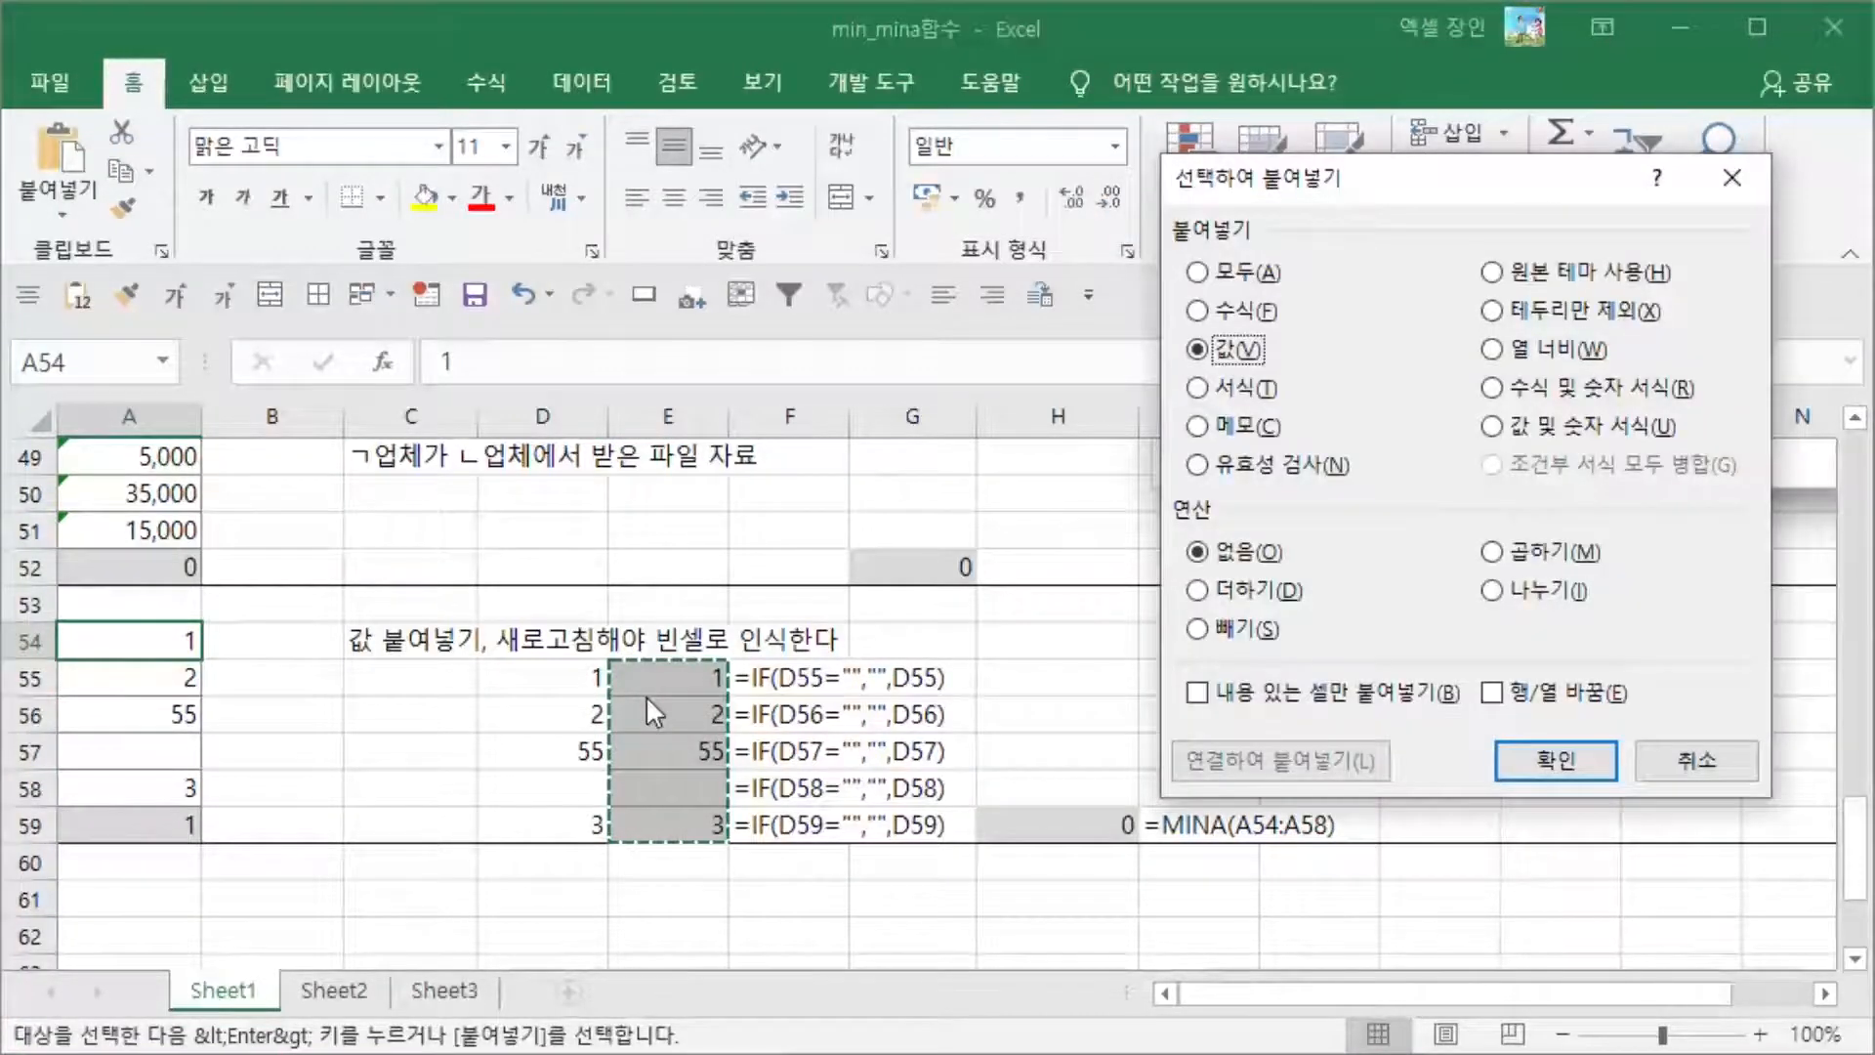
pyautogui.press('Return')
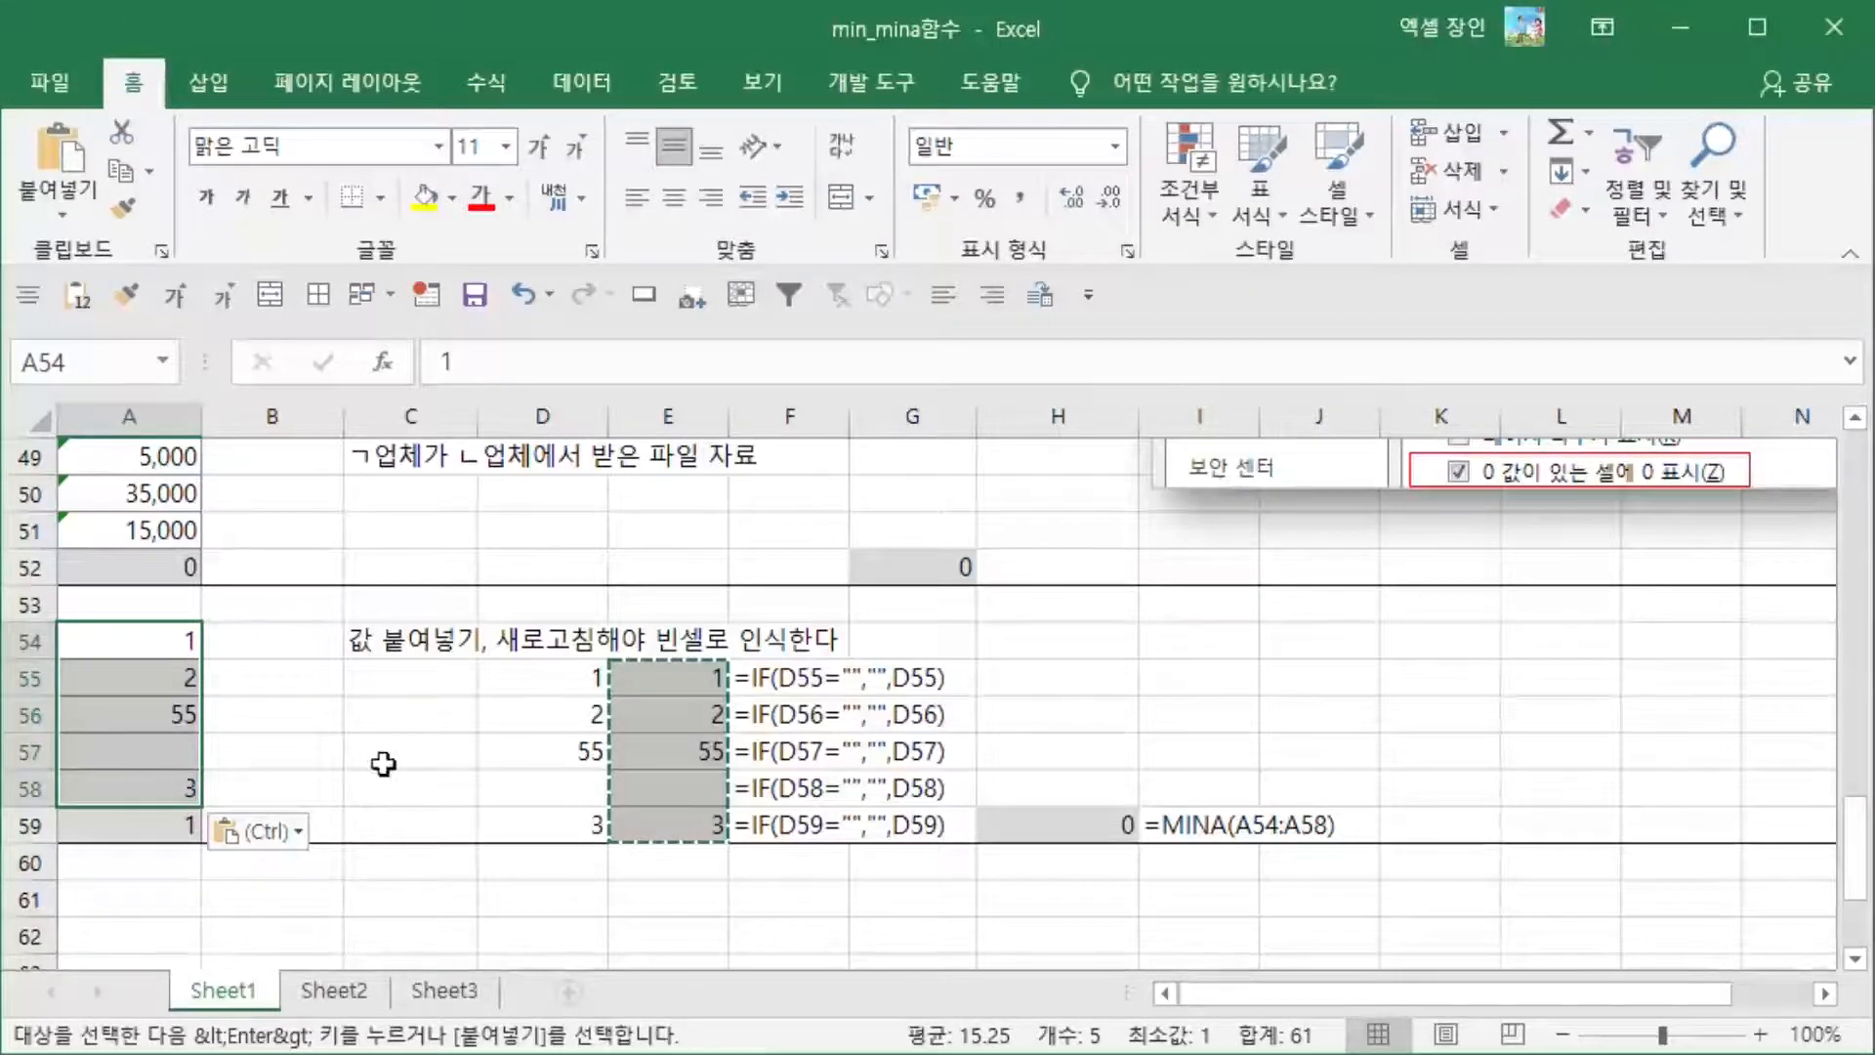
# Step: Check the IF formula in the blank-looking cell E58 and compare the MIN formula in A59 with the MINA formula in H59
pyautogui.click(666, 790)
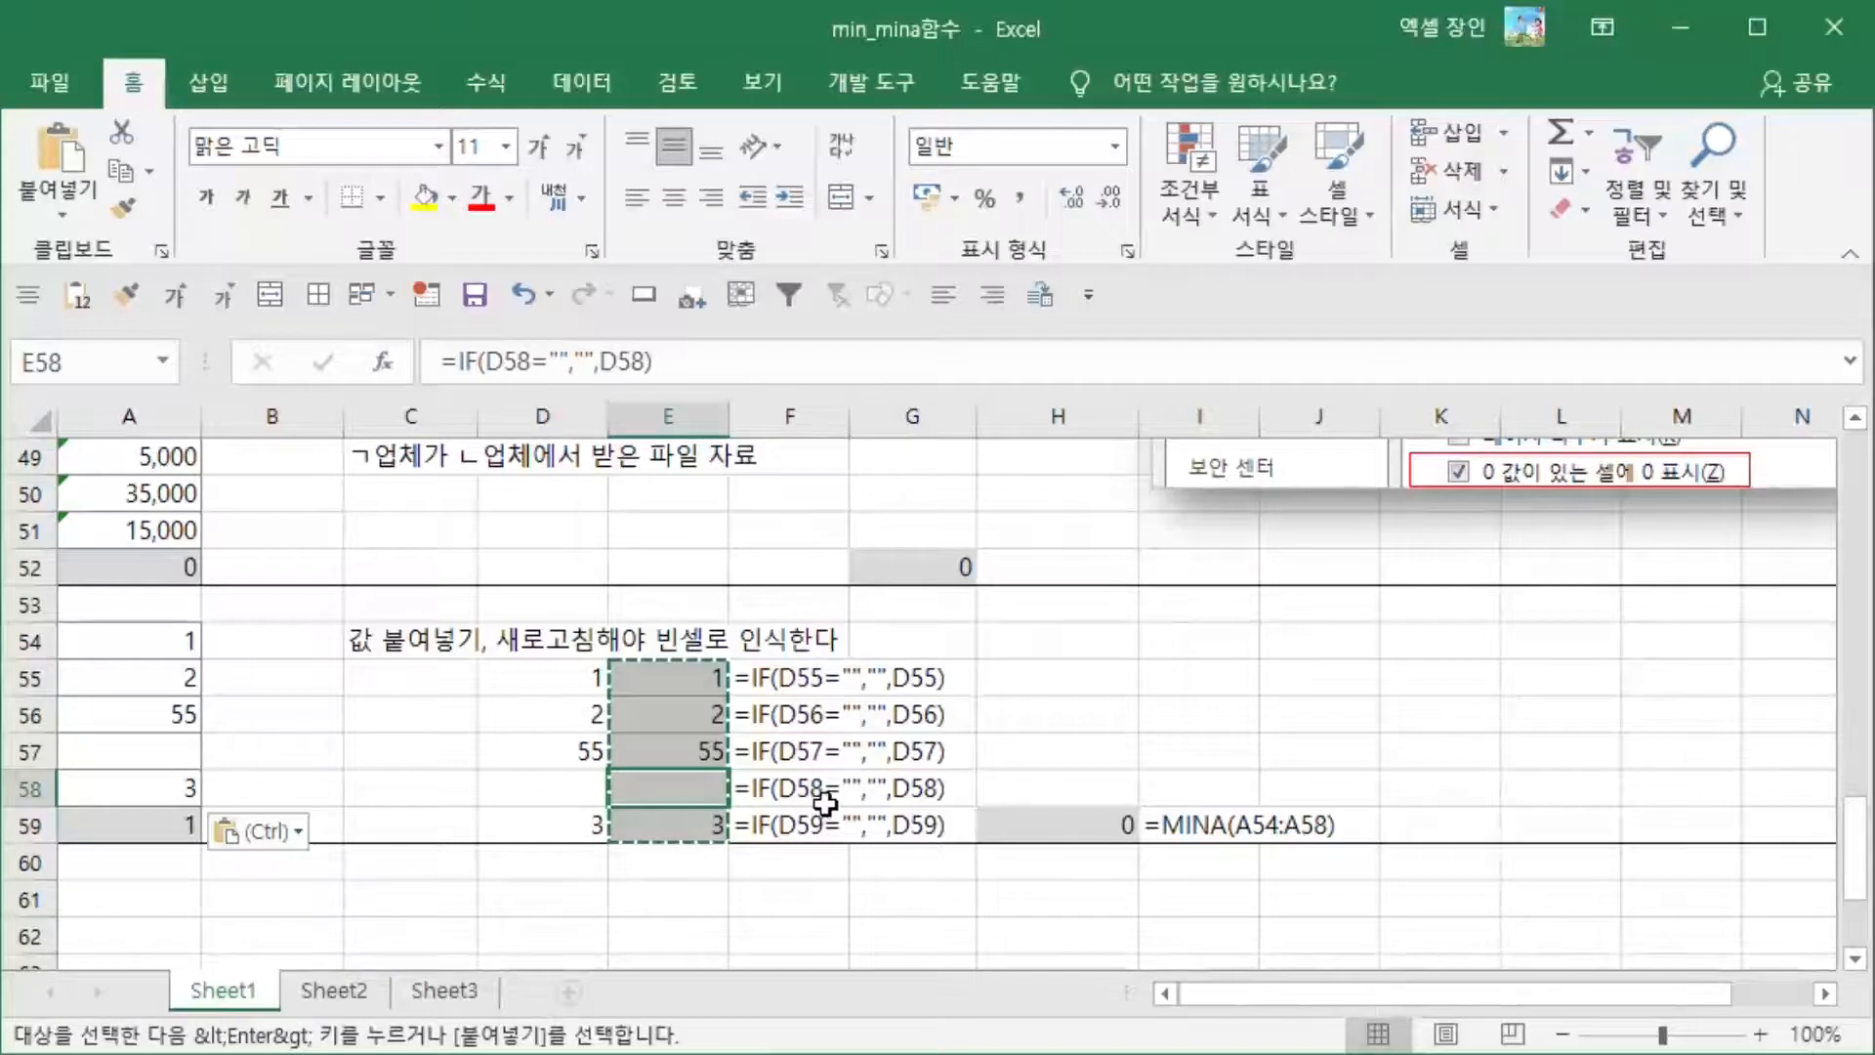
pyautogui.click(276, 762)
pyautogui.press('Escape')
pyautogui.press('Down')
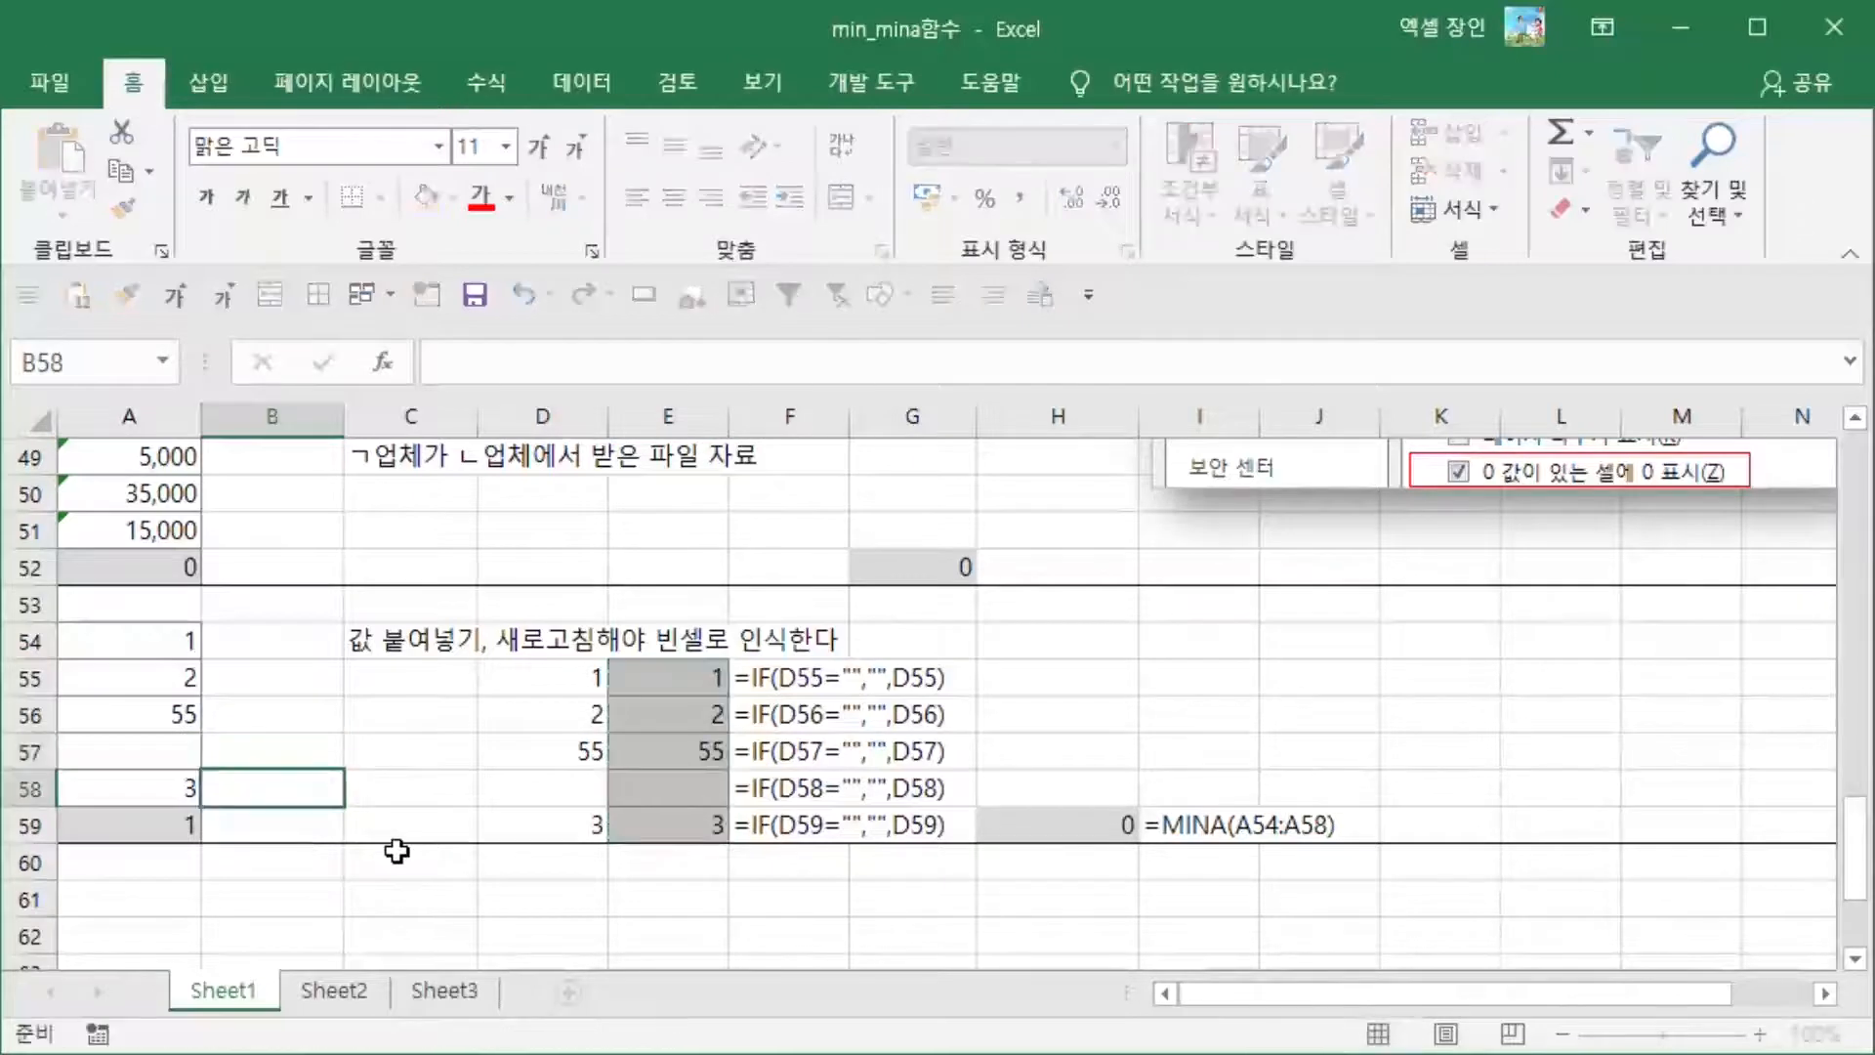
pyautogui.click(132, 833)
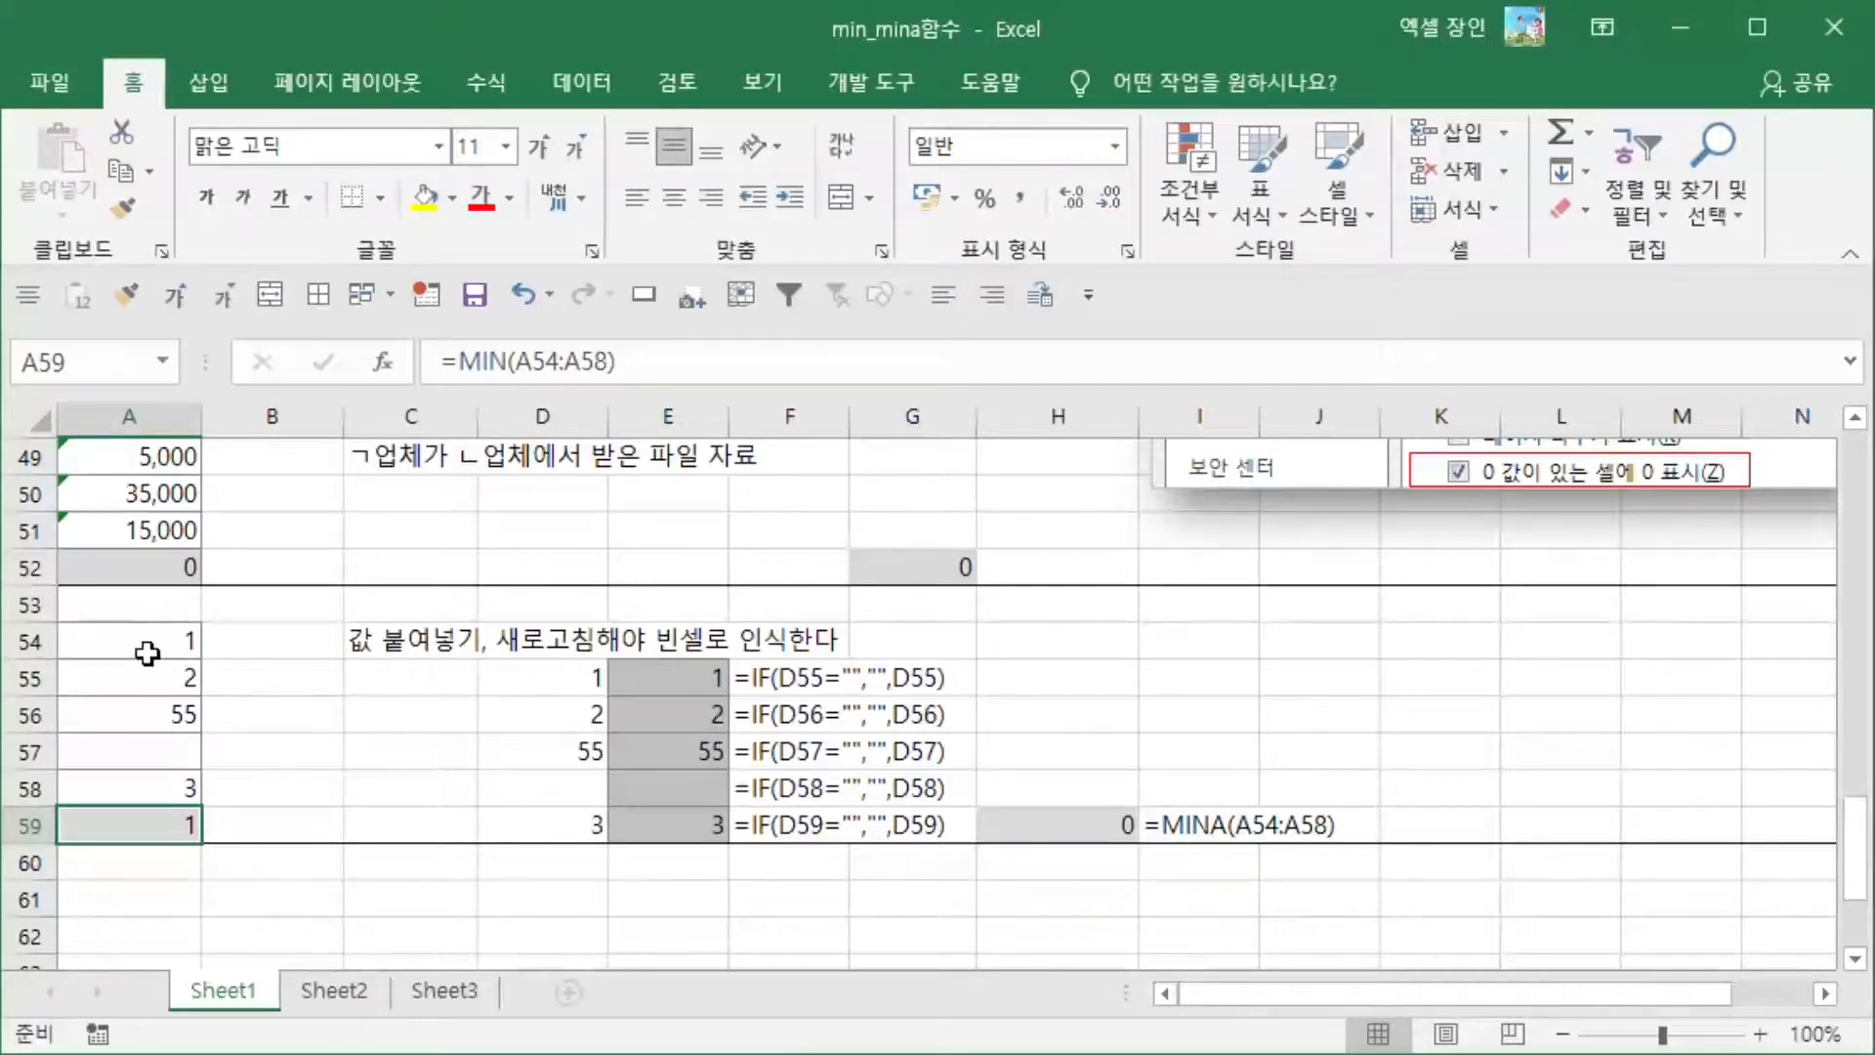
pyautogui.click(1028, 836)
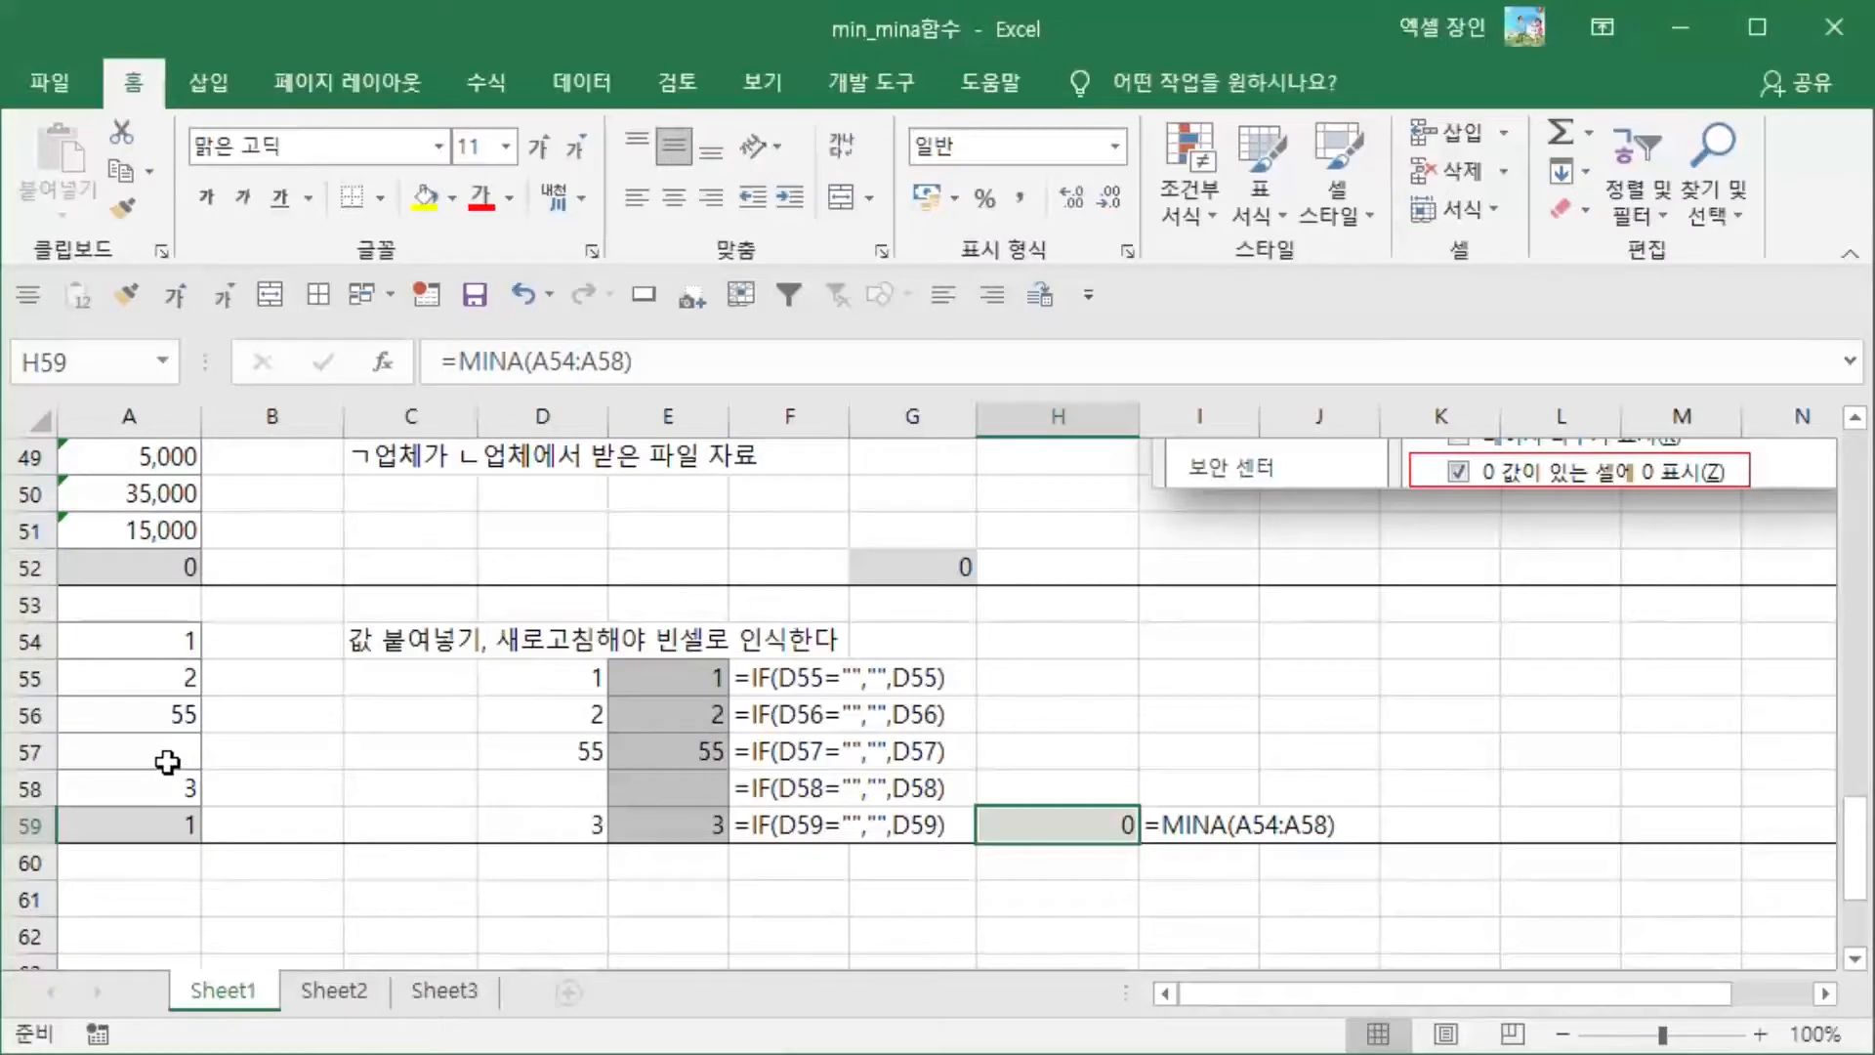